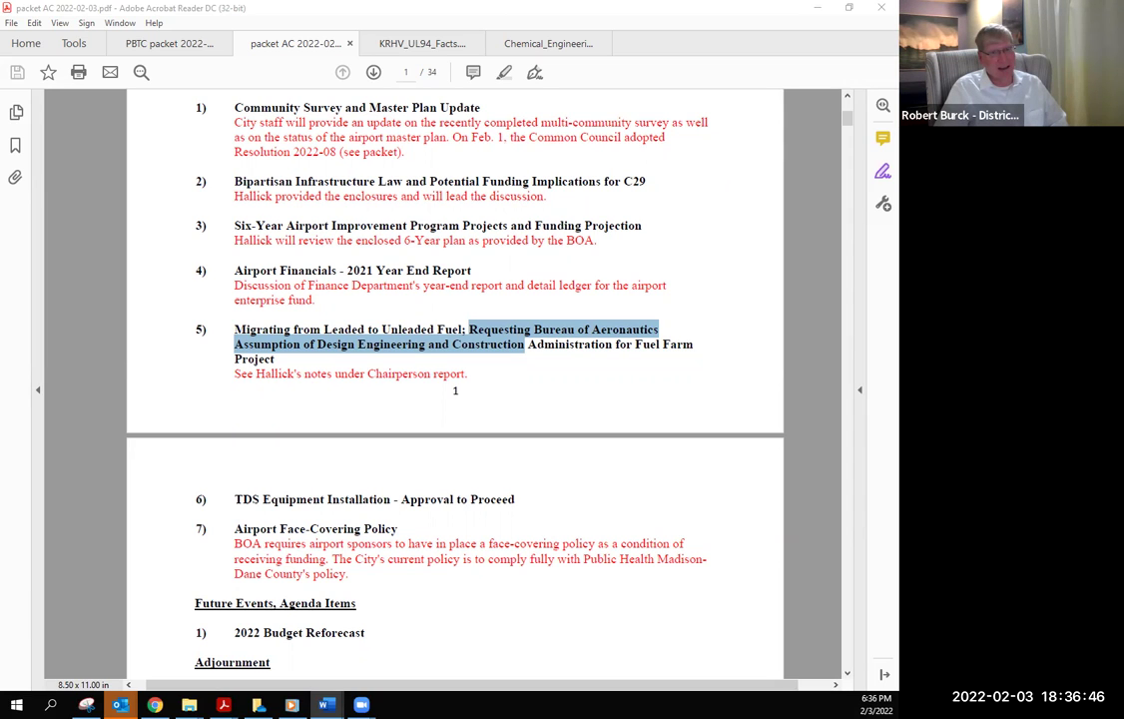
# Switch to the Word minutes draft and replace the period after "20%" in the fuel farm motion with "(estimated at $60,000)".
pyautogui.hotkey('alt', 'Tab')
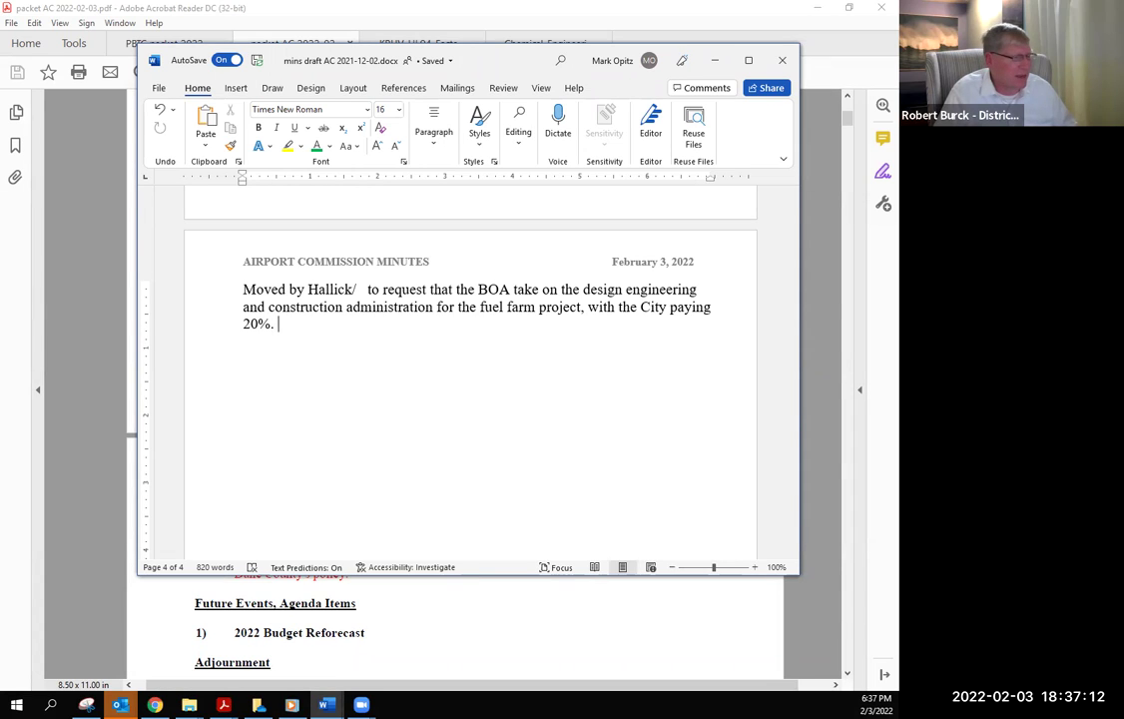
pyautogui.hotkey('alt', 'Tab')
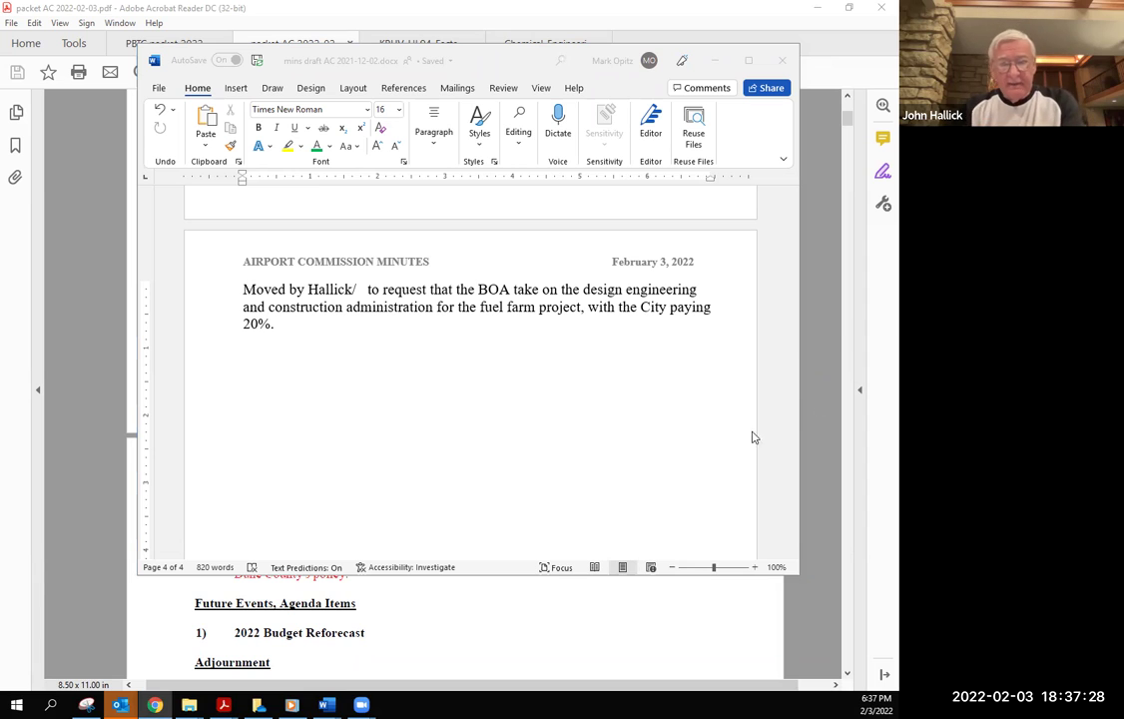
pyautogui.click(568, 55)
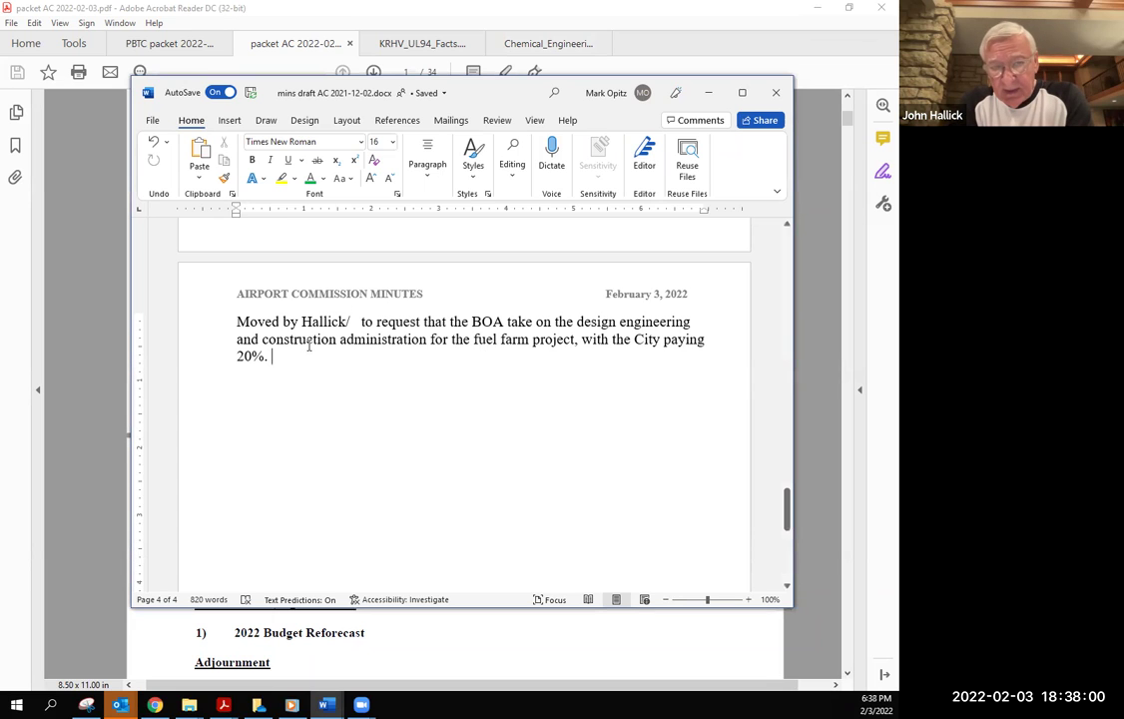
pyautogui.press('BackSpace')
pyautogui.press('BackSpace')
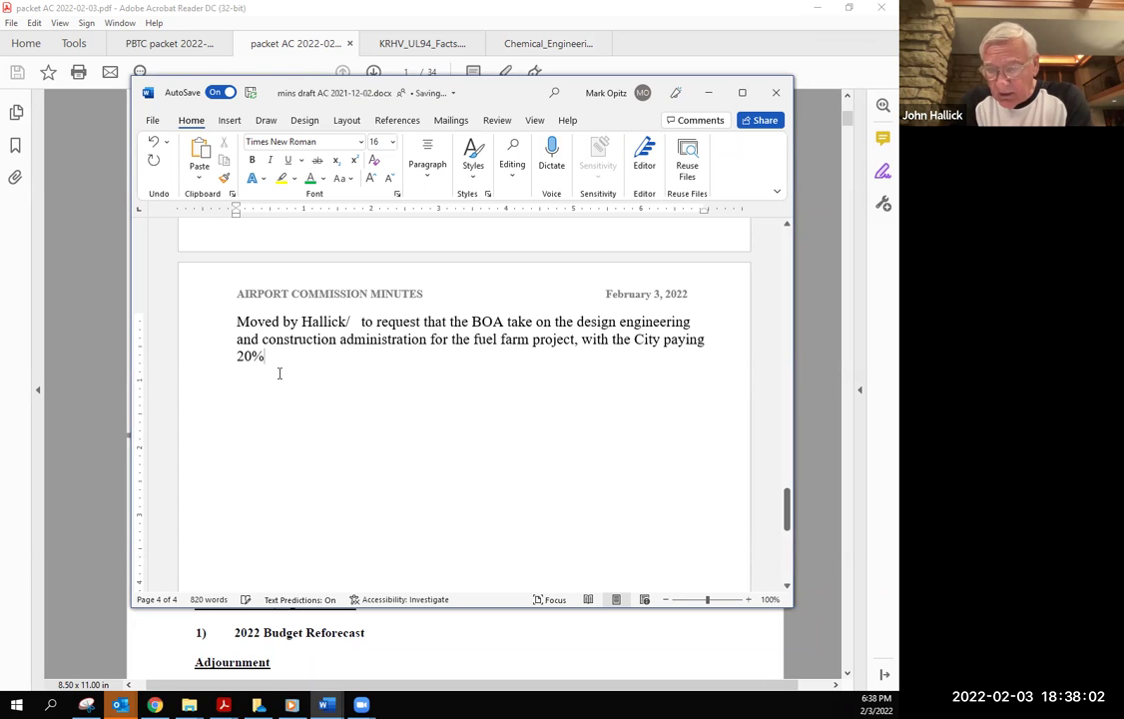
pyautogui.write('(estimated at $60,000)')
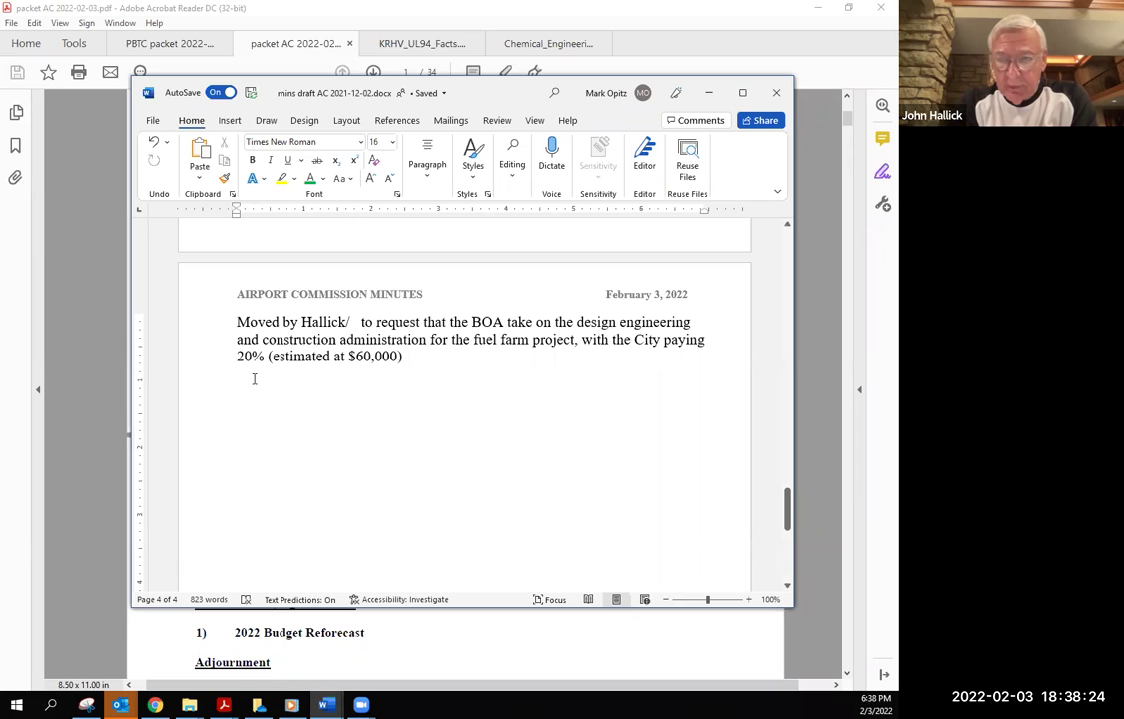
# Start a new line below the motion with the words "This would".
pyautogui.click(359, 372)
pyautogui.press('End')
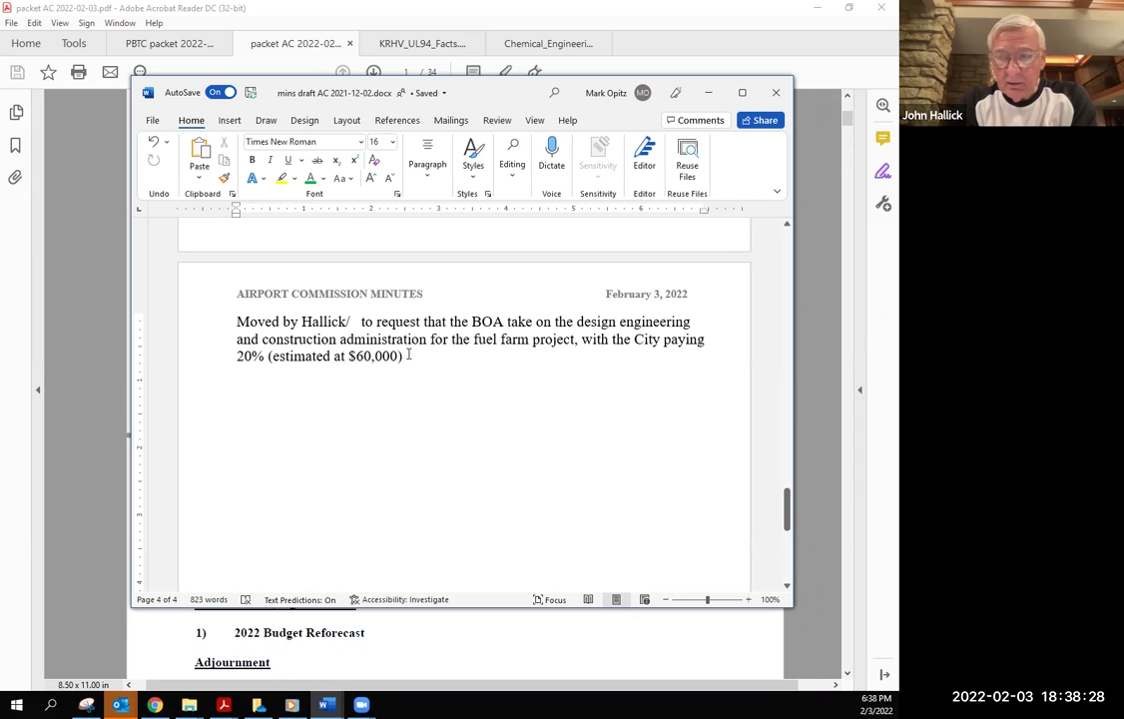
pyautogui.press('Return')
pyautogui.write('This would')
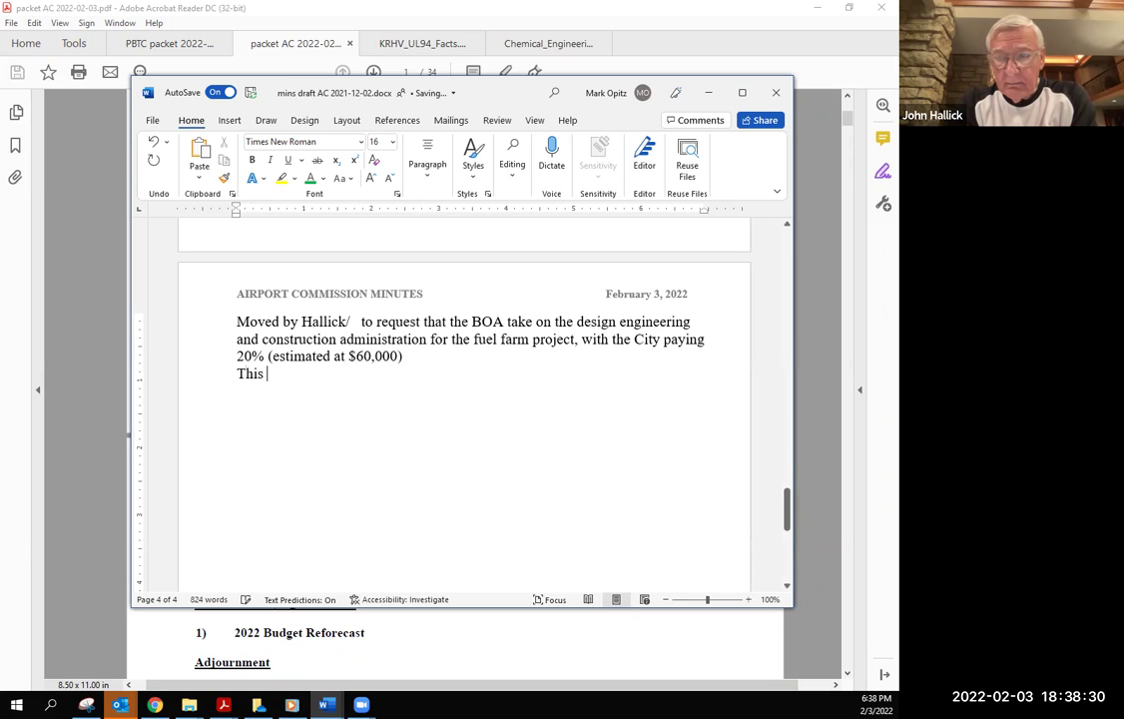
pyautogui.press('BackSpace')
pyautogui.press('BackSpace')
pyautogui.press('BackSpace')
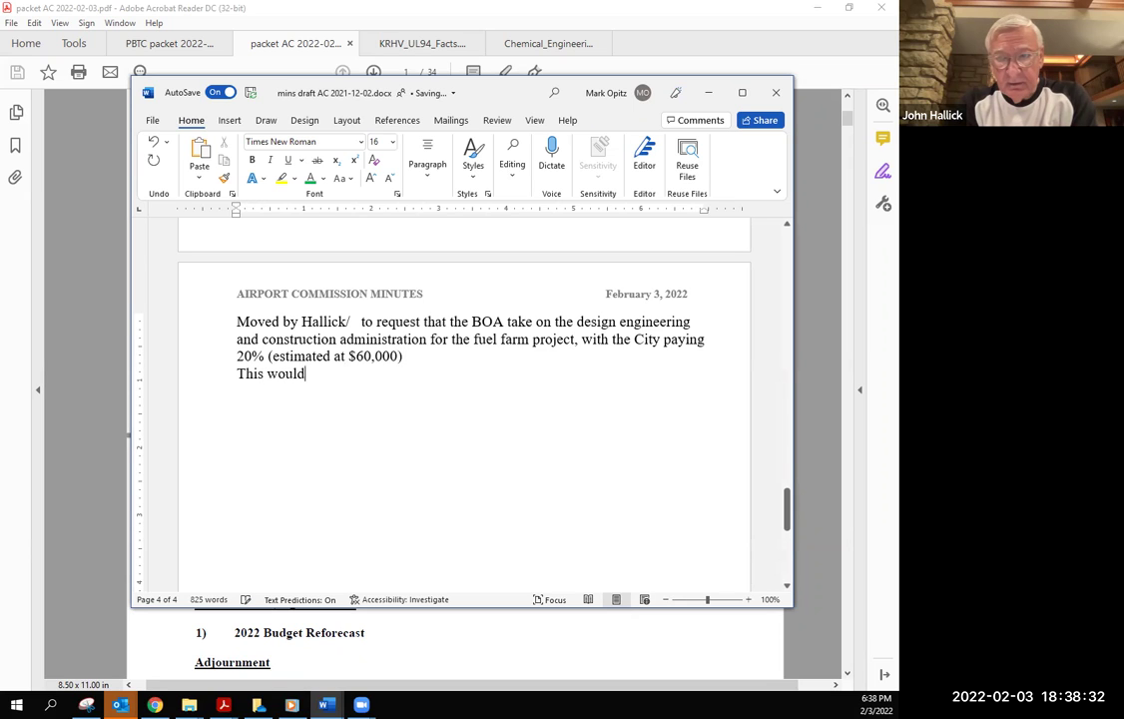
pyautogui.write('ld')
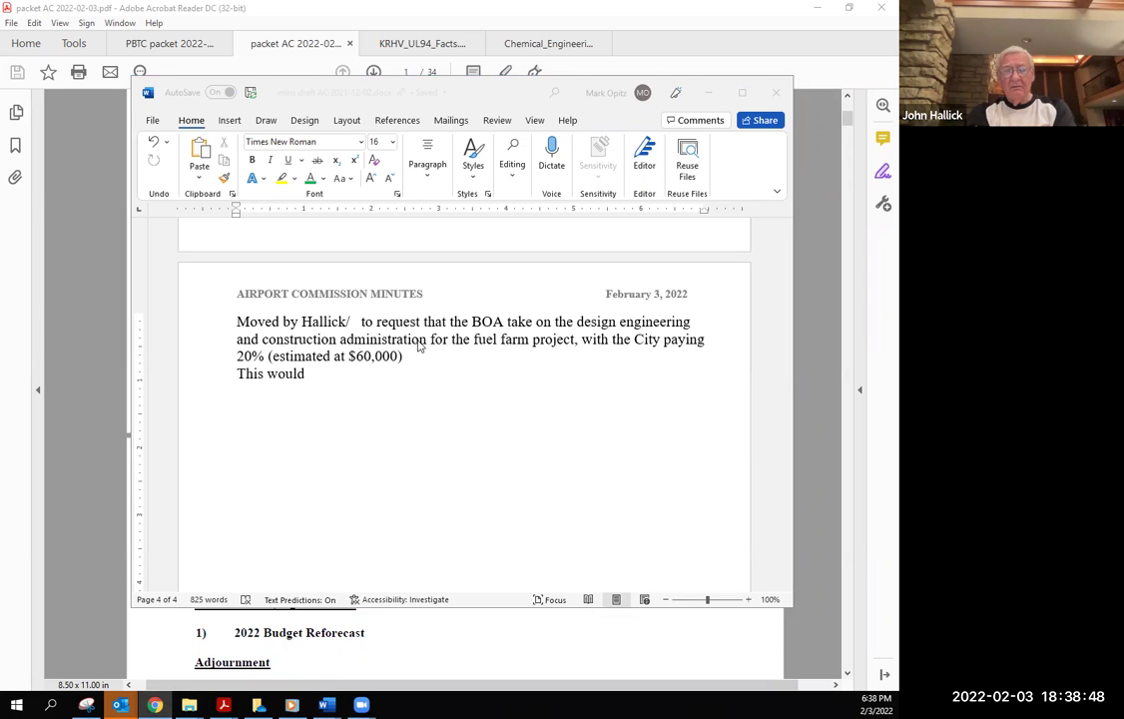
# Fill in the seconder's surname after the slash in the motion and remove the extra space behind it.
pyautogui.click(354, 321)
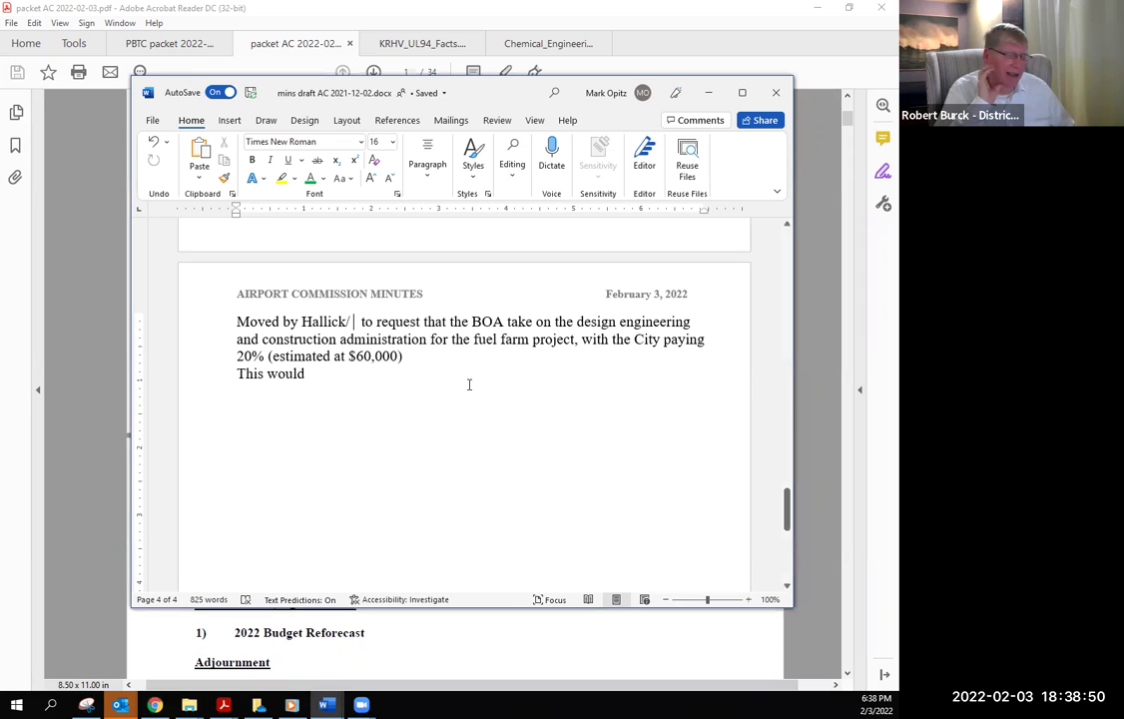
pyautogui.write('Burck')
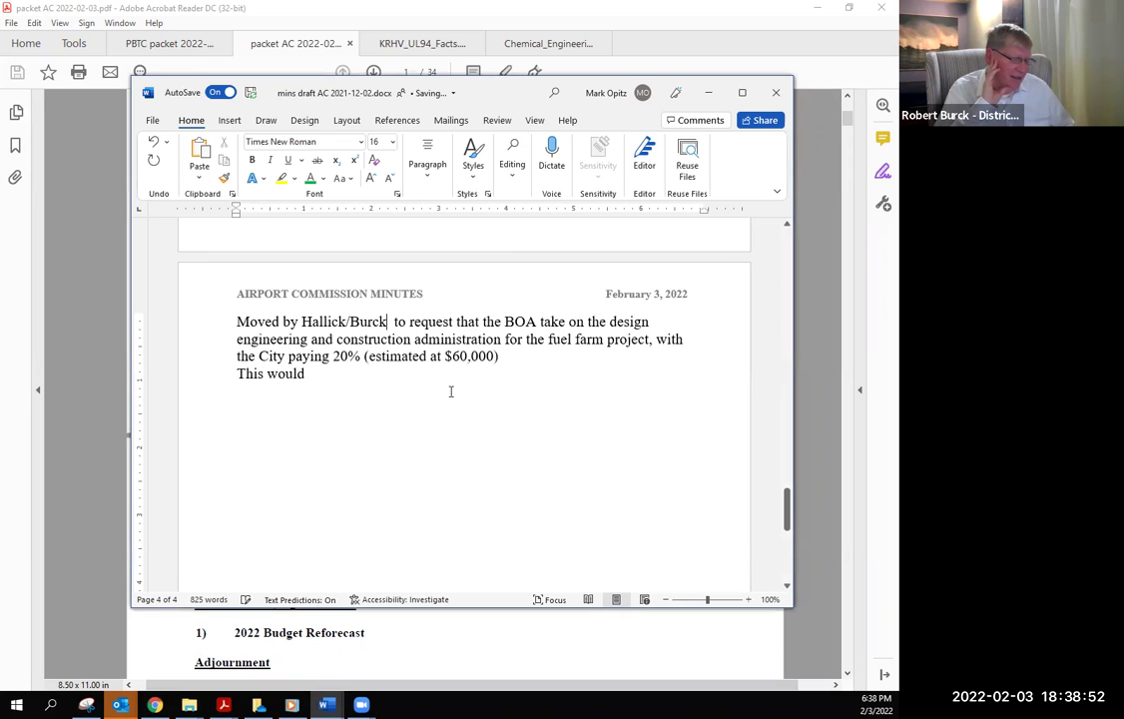
pyautogui.press('Delete')
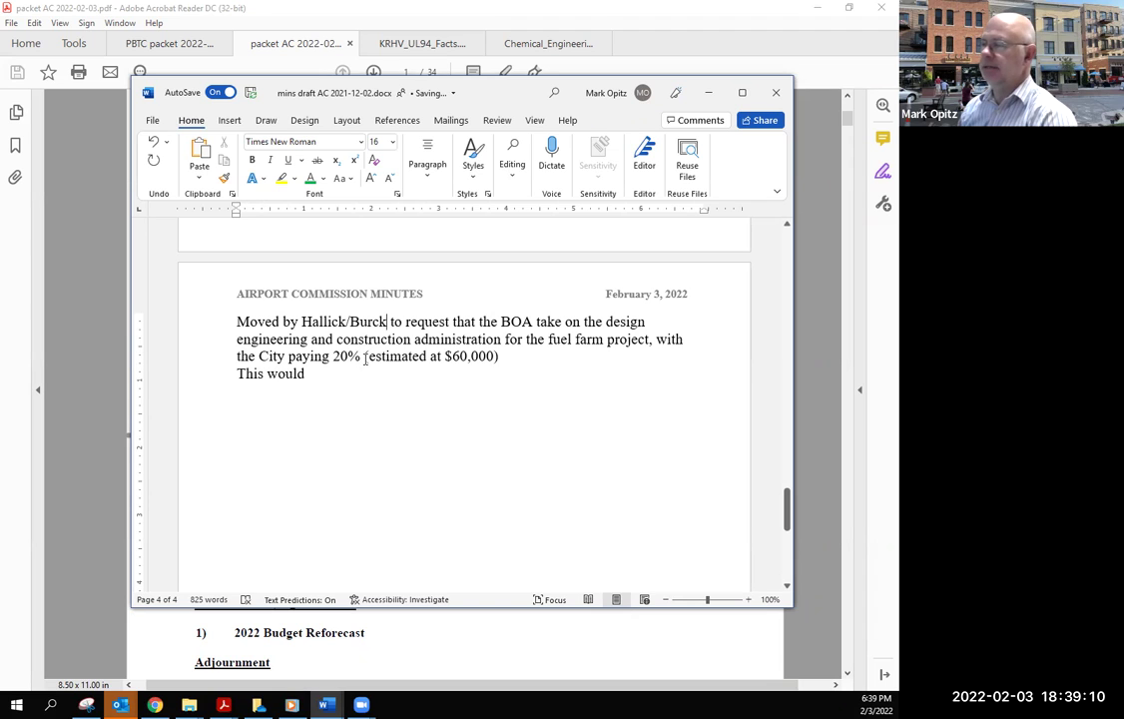
pyautogui.click(351, 425)
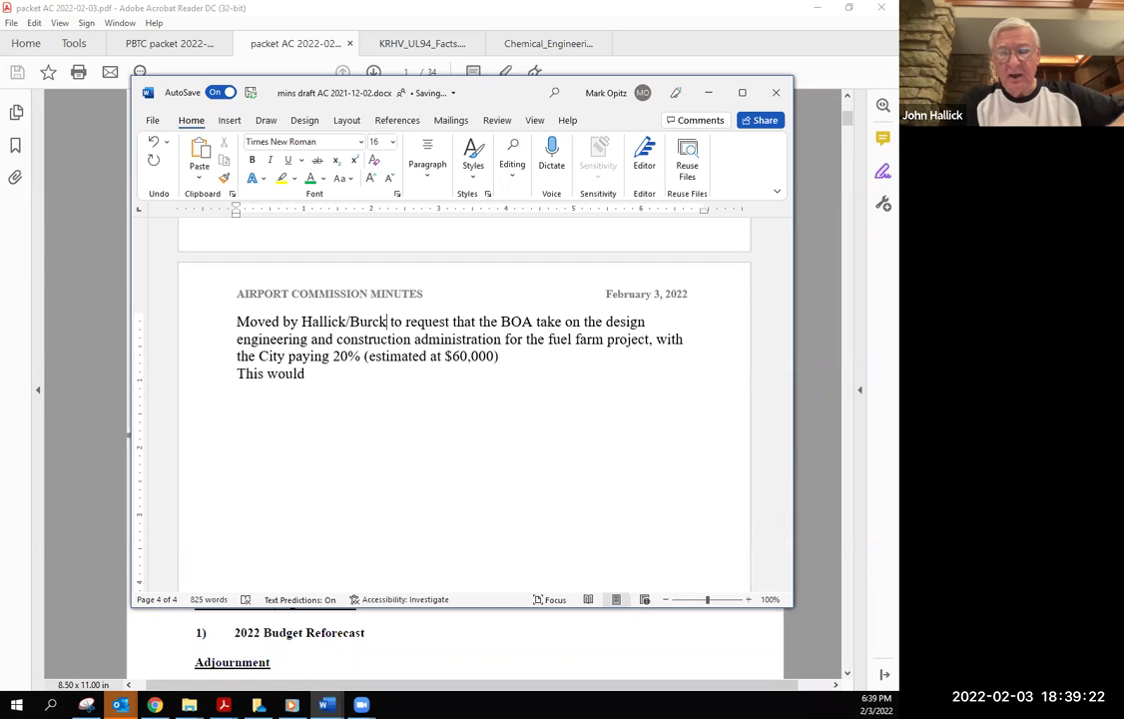
# Switch to Chrome and examine the funding and fuel farm clauses of Resolution 2021-66, checking them against the minutes draft.
pyautogui.hotkey('alt', 'Tab')
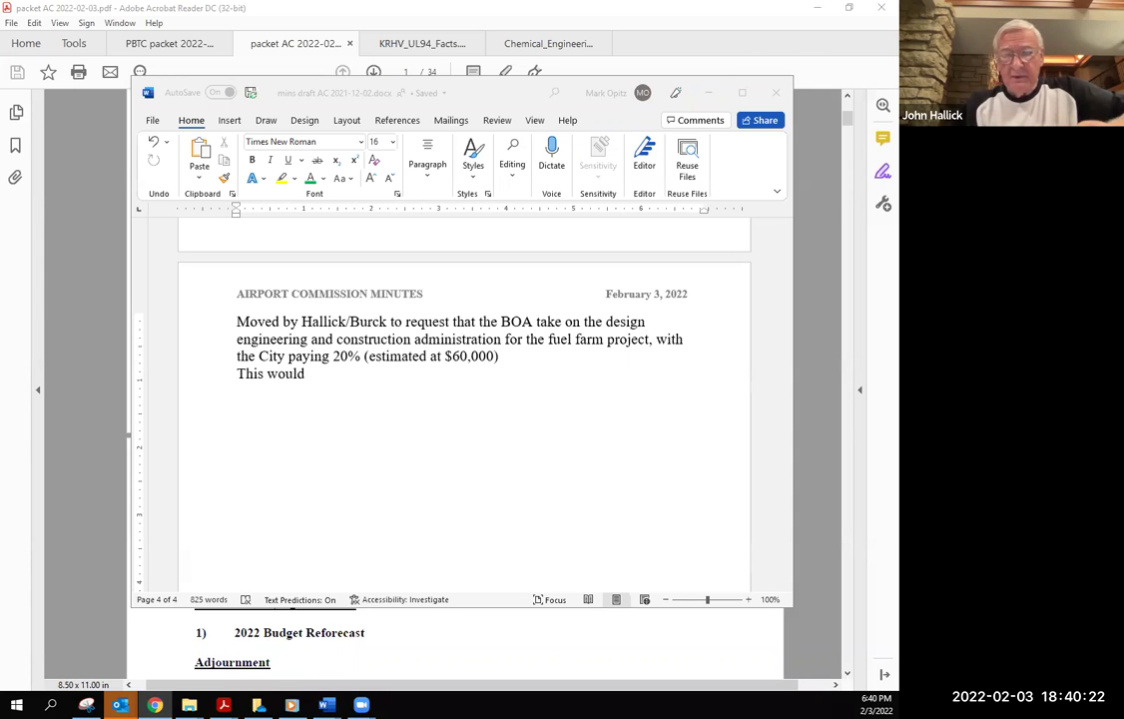
pyautogui.hotkey('alt', 'Tab')
pyautogui.scroll(1, 530, 470)
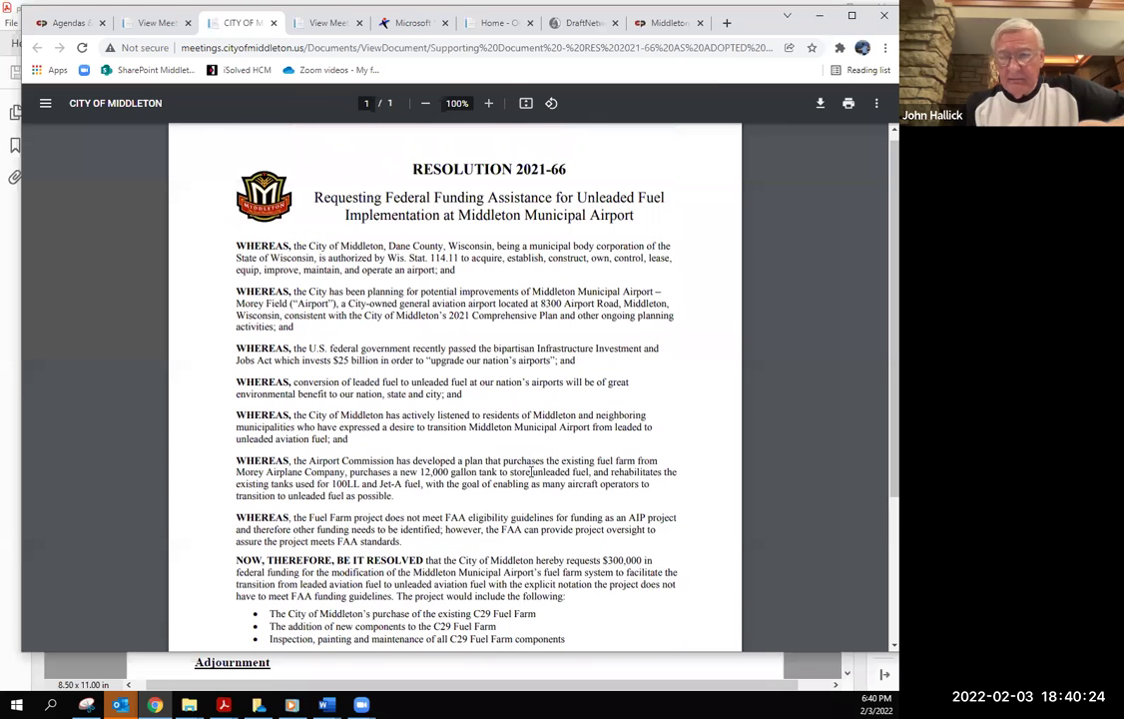
pyautogui.scroll(-1, 531, 469)
pyautogui.scroll(-1, 535, 468)
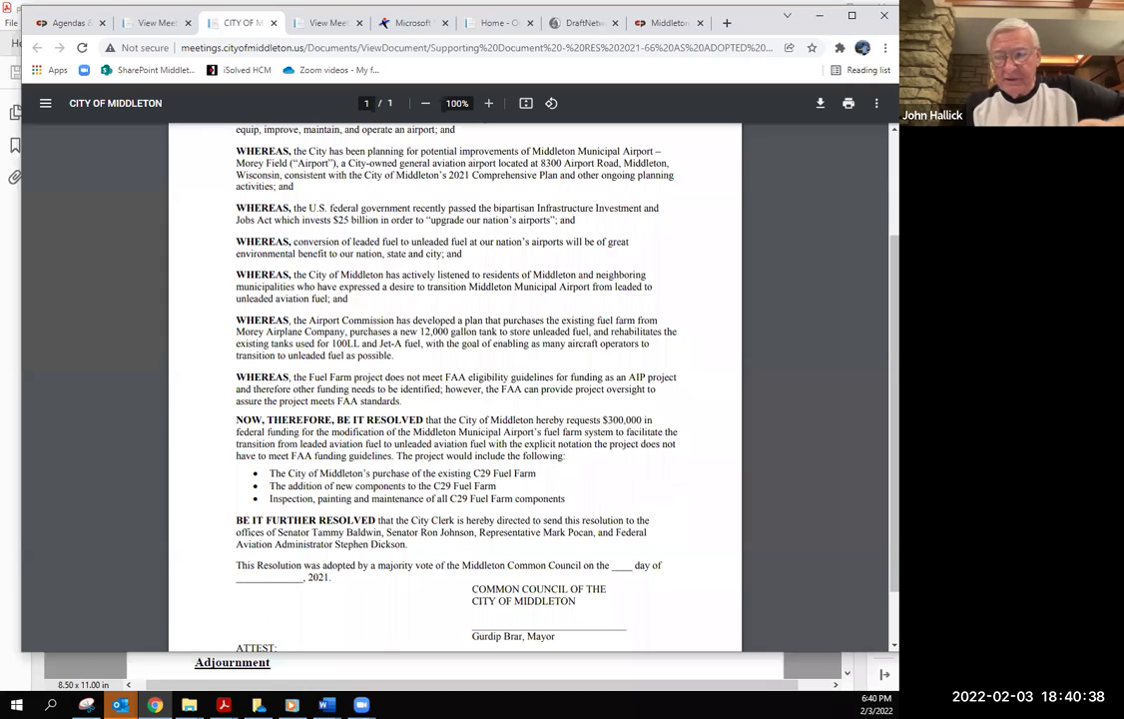
pyautogui.hotkey('alt', 'Tab')
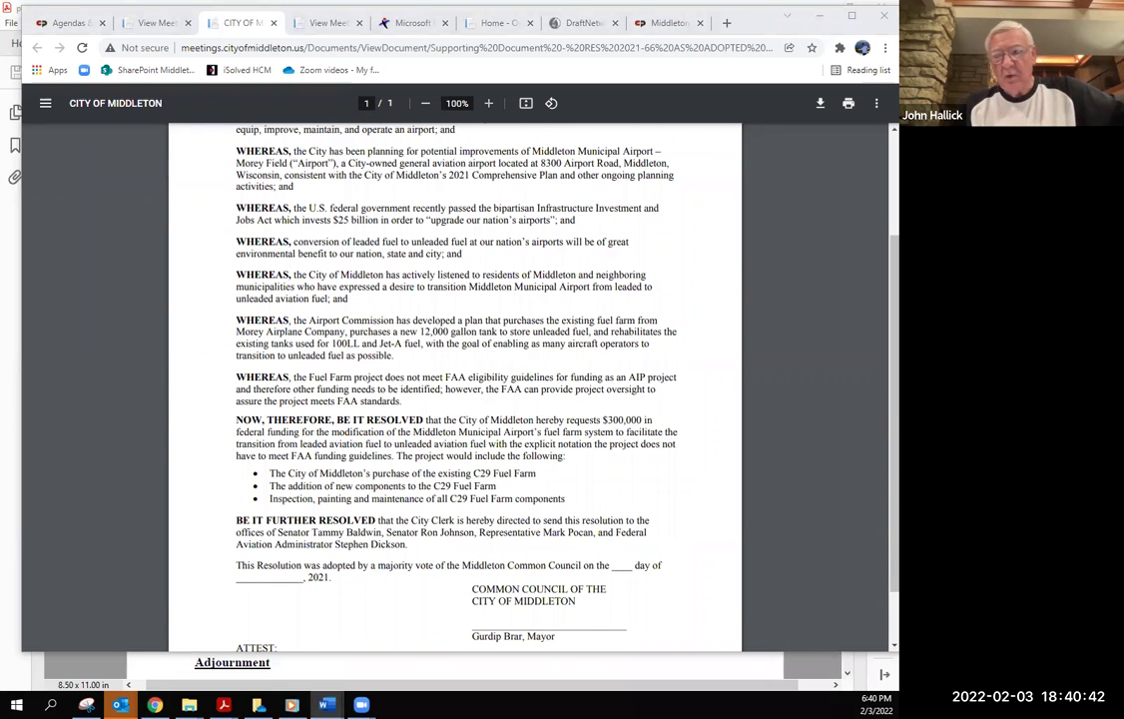
pyautogui.hotkey('alt', 'Tab')
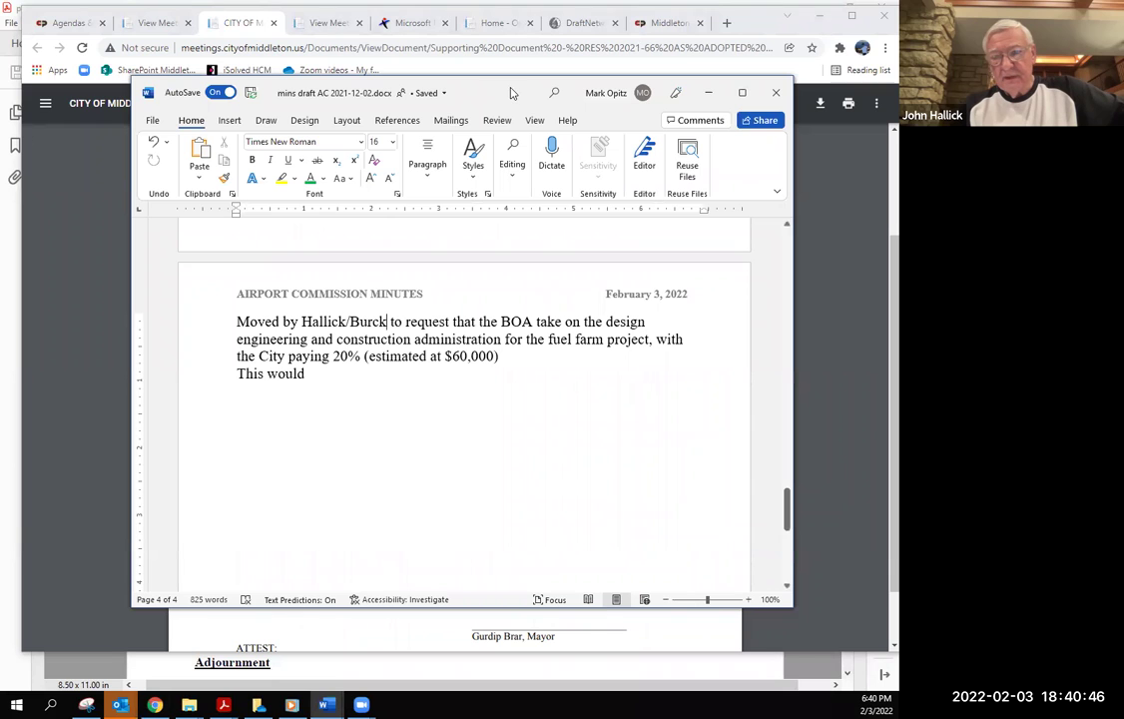
pyautogui.hotkey('alt', 'Tab')
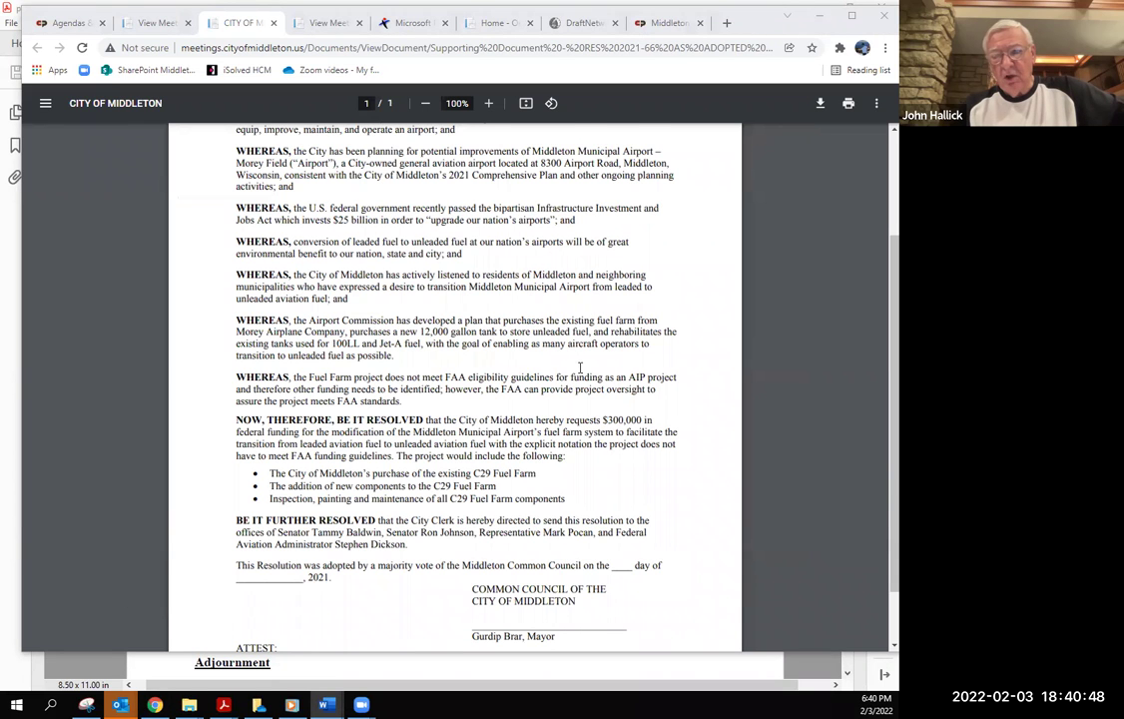
pyautogui.scroll(1, 580, 368)
pyautogui.scroll(-1, 580, 369)
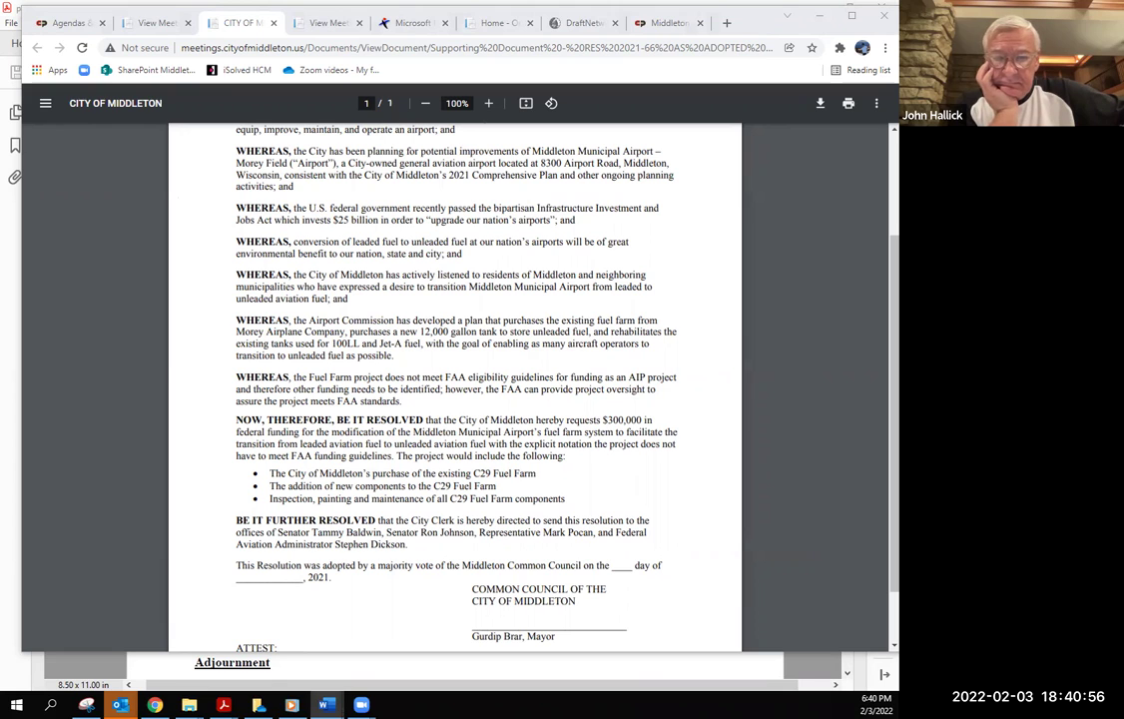
# Switch back to the Word minutes draft and reword "the City paying 20%" as "the City's 20% share" in the motion.
pyautogui.click(325, 705)
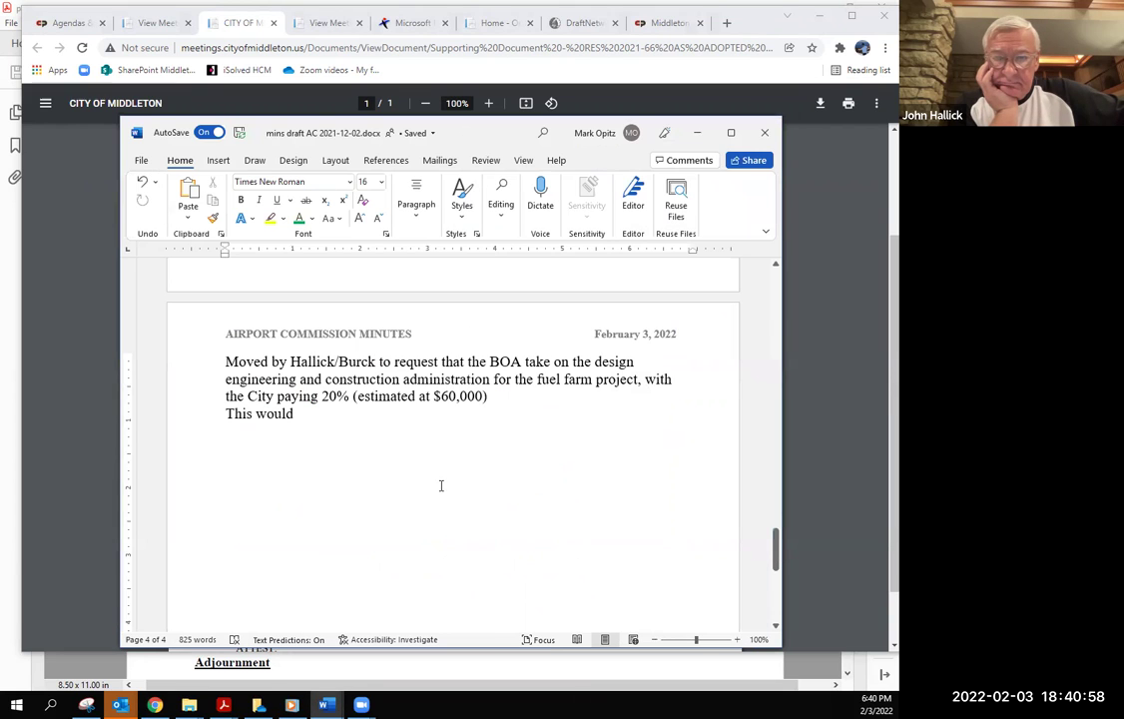
pyautogui.click(350, 396)
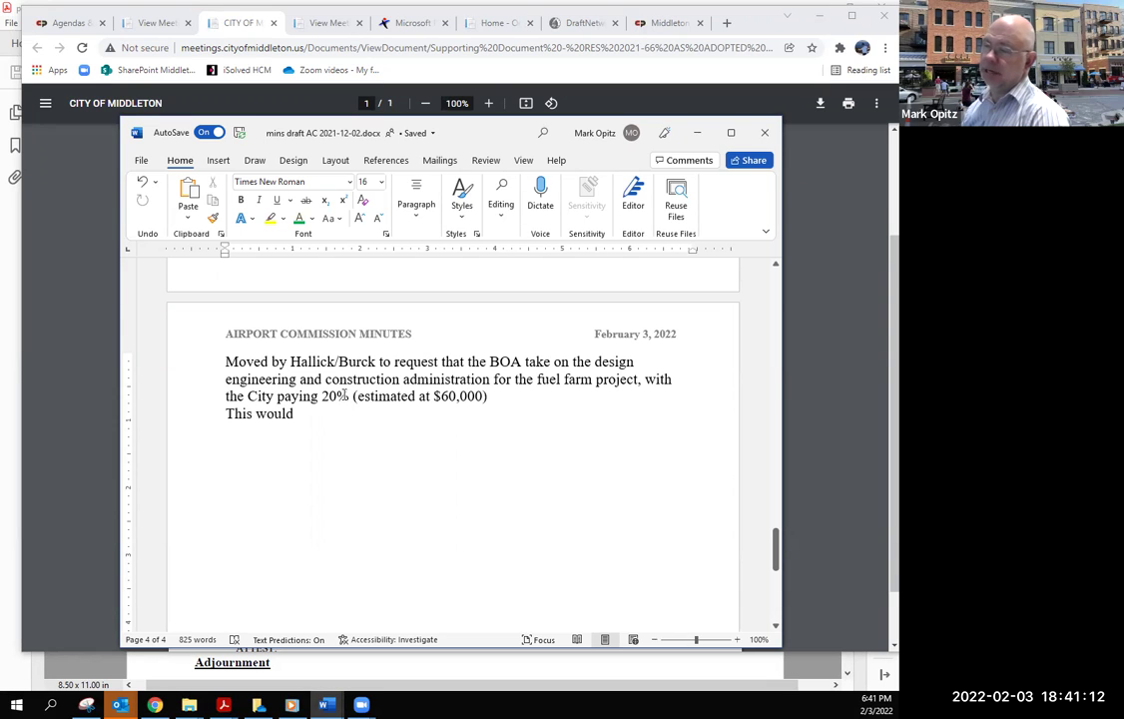
pyautogui.moveTo(343, 396); pyautogui.dragTo(276, 396)
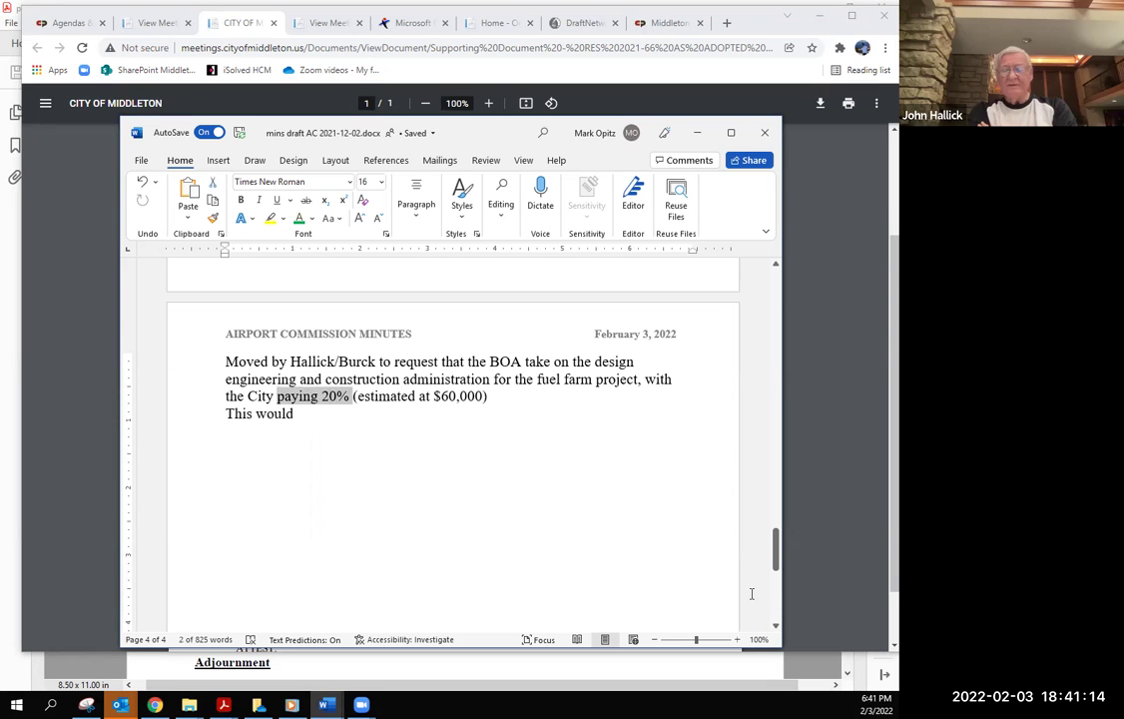
pyautogui.press('Delete')
pyautogui.press('BackSpace')
pyautogui.write("'s ")
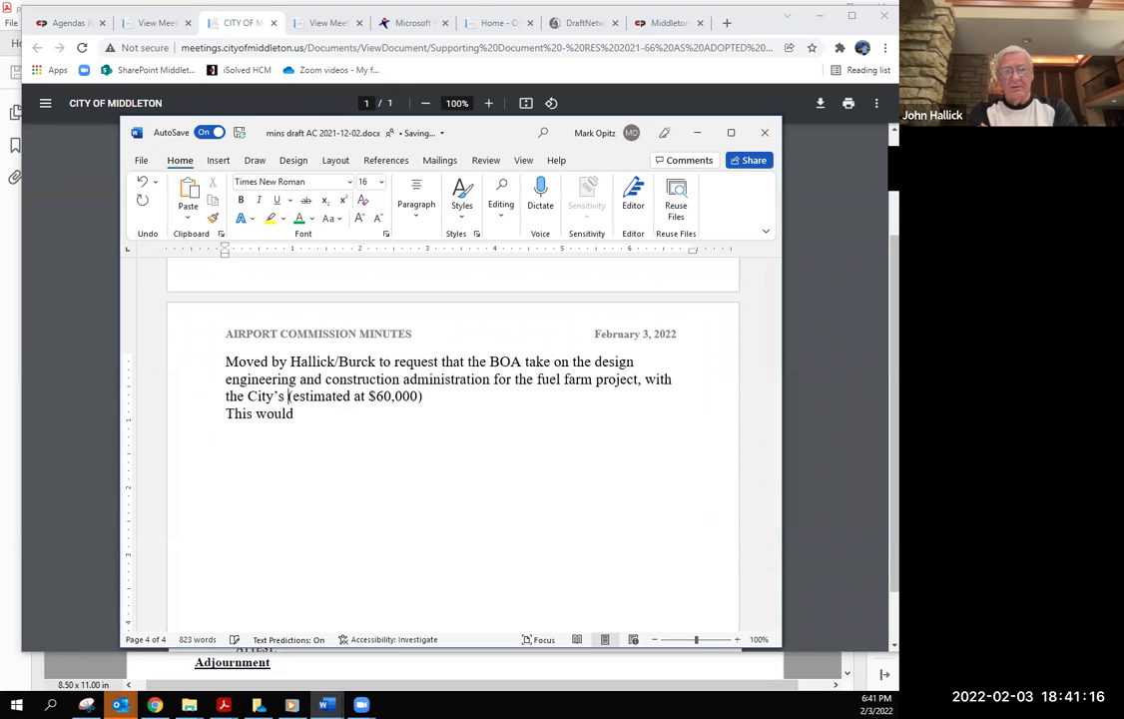
pyautogui.write('20%')
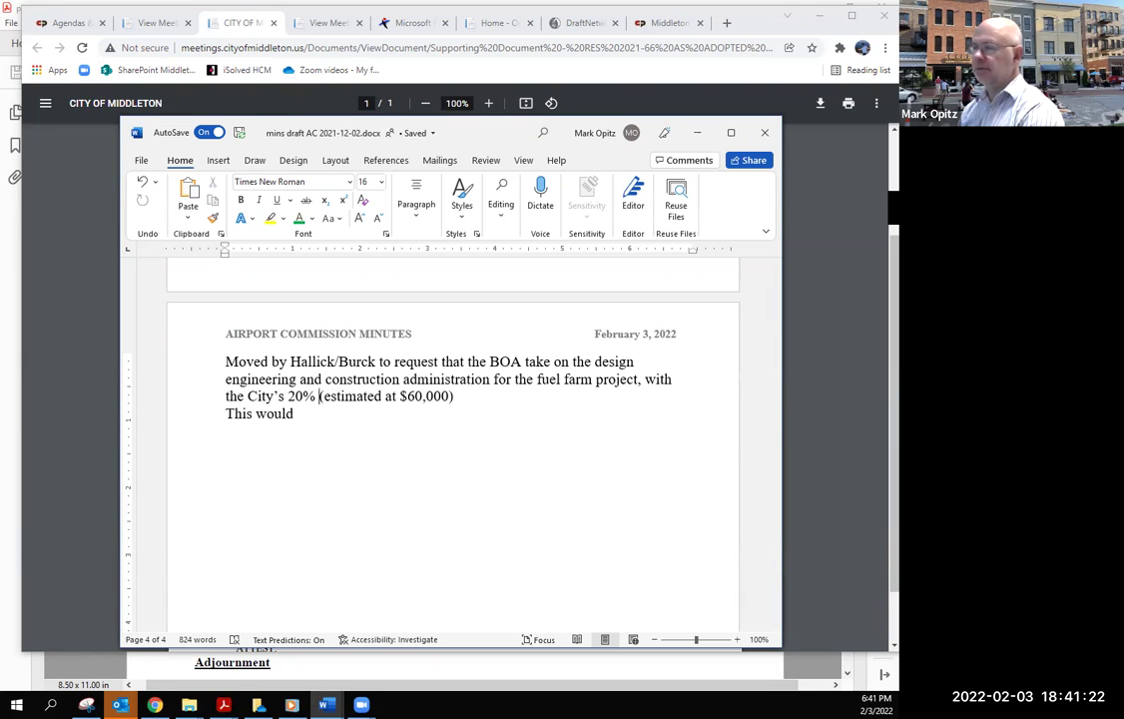
pyautogui.write('sha')
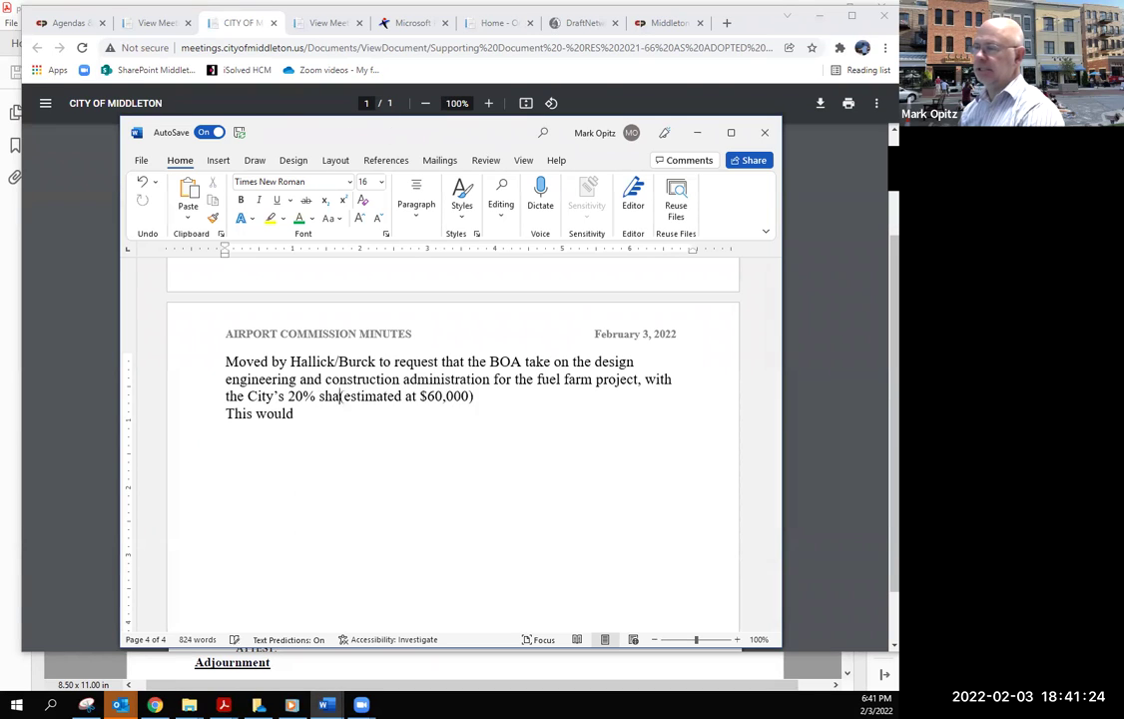
pyautogui.write('re (')
pyautogui.press('End')
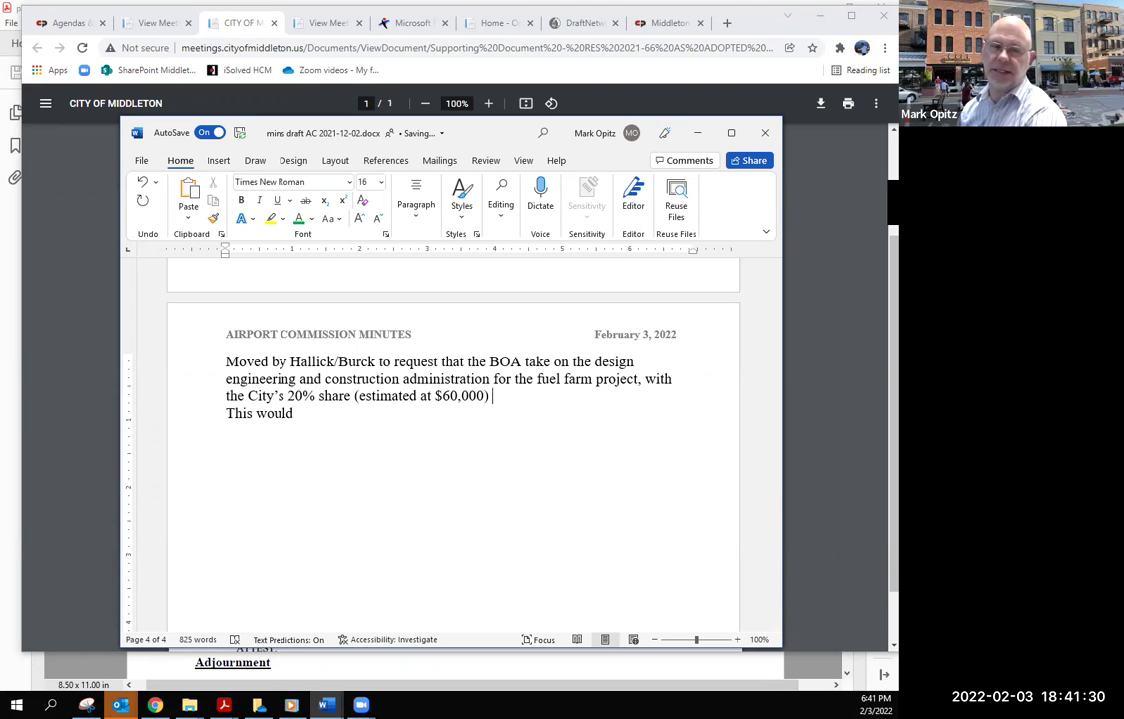
# Replace the parenthetical text "estimated at $60,000" in the motion with "including the previously authorized $30,000".
pyautogui.click(433, 396)
pyautogui.write('a')
pyautogui.press('BackSpace')
pyautogui.press('BackSpace')
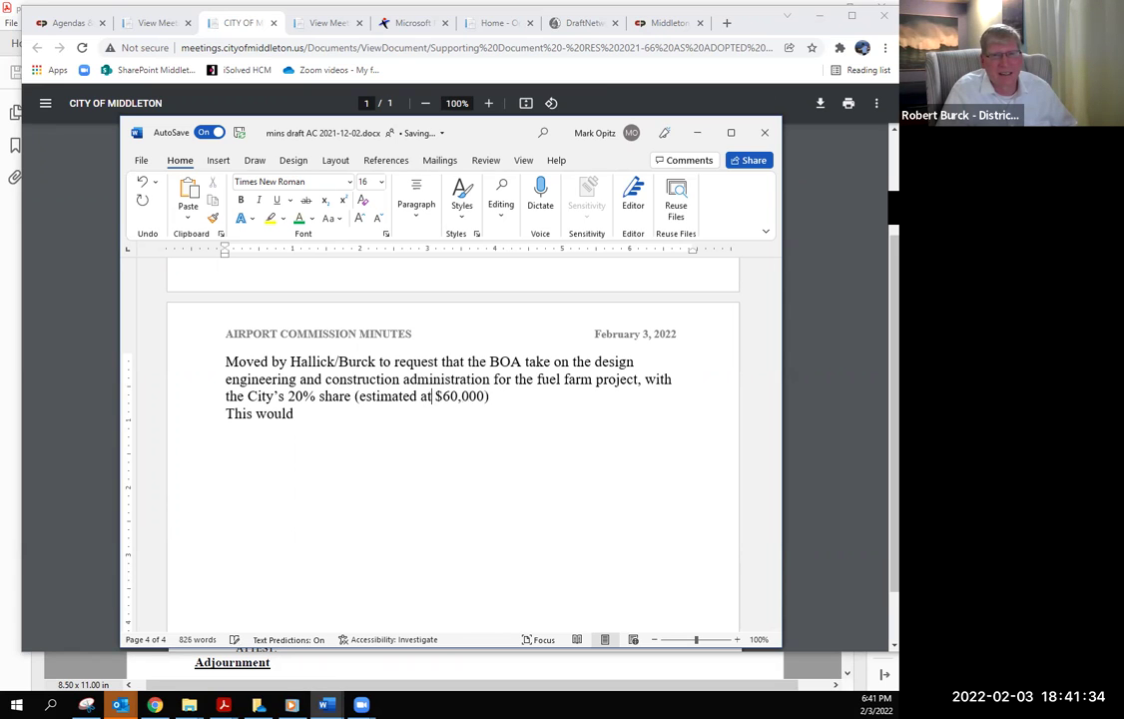
pyautogui.press('BackSpace')
pyautogui.press('BackSpace')
pyautogui.press('BackSpace')
pyautogui.press('BackSpace')
pyautogui.press('BackSpace')
pyautogui.press('BackSpace')
pyautogui.press('BackSpace')
pyautogui.press('BackSpace')
pyautogui.press('BackSpace')
pyautogui.press('BackSpace')
pyautogui.press('BackSpace')
pyautogui.press('BackSpace')
pyautogui.write('including the previously authorized $30,000')
pyautogui.press('Delete')
pyautogui.press('Delete')
pyautogui.press('Delete')
pyautogui.press('Delete')
pyautogui.press('Delete')
pyautogui.press('Delete')
pyautogui.press('Delete')
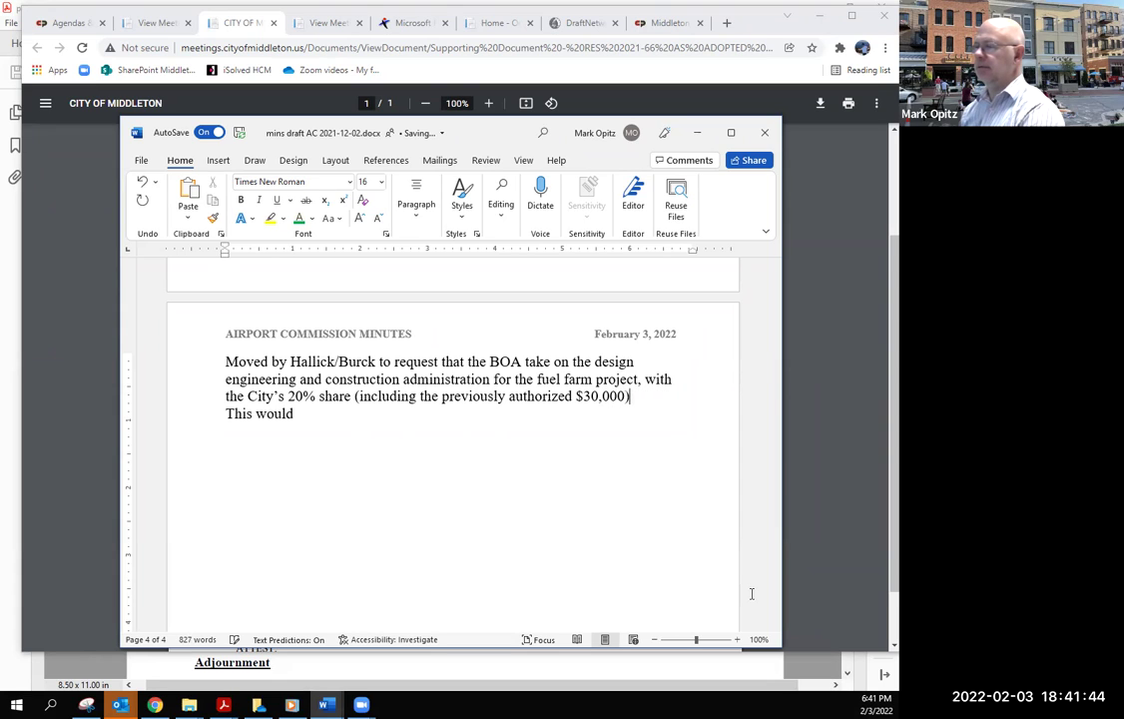
# Insert "$60,000, which" at the start of the parenthetical and change "including" to "includes".
pyautogui.press('Left')
pyautogui.press('Left')
pyautogui.press('Left')
pyautogui.press('Left')
pyautogui.press('Left')
pyautogui.press('Left')
pyautogui.press('Left')
pyautogui.press('Left')
pyautogui.press('Left')
pyautogui.press('Left')
pyautogui.press('Left')
pyautogui.press('Left')
pyautogui.press('Left')
pyautogui.press('Left')
pyautogui.press('Left')
pyautogui.press('Left')
pyautogui.press('Left')
pyautogui.press('Left')
pyautogui.press('Left')
pyautogui.press('Left')
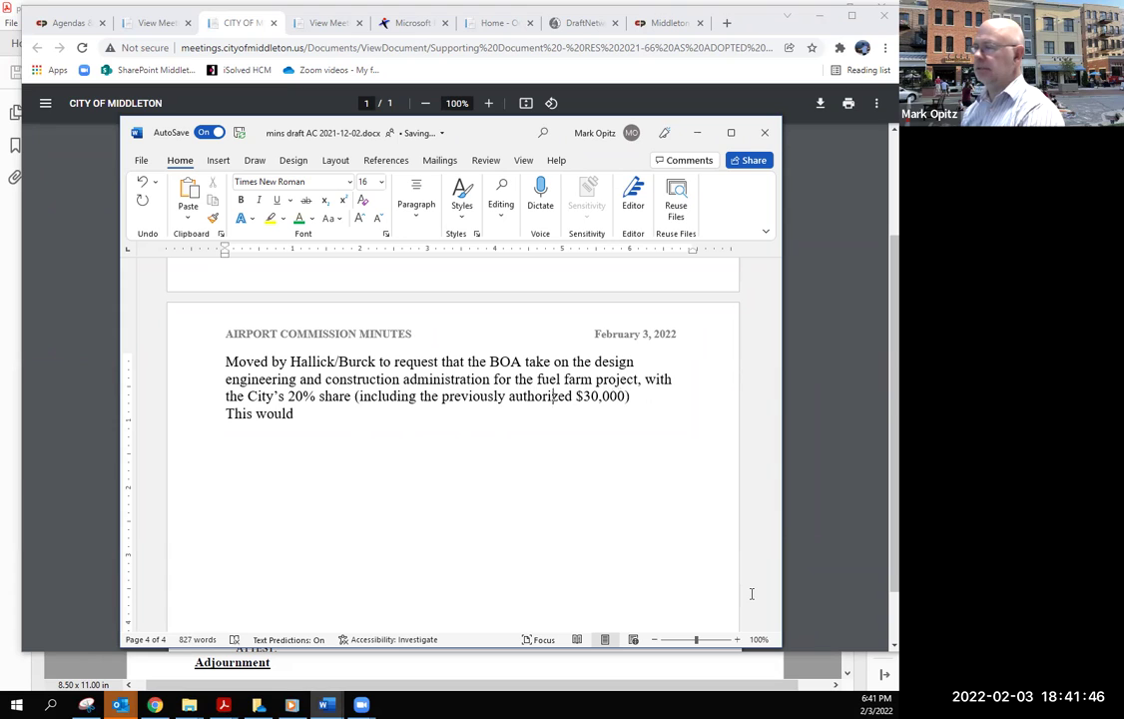
pyautogui.write('$60')
pyautogui.write(',000, wh')
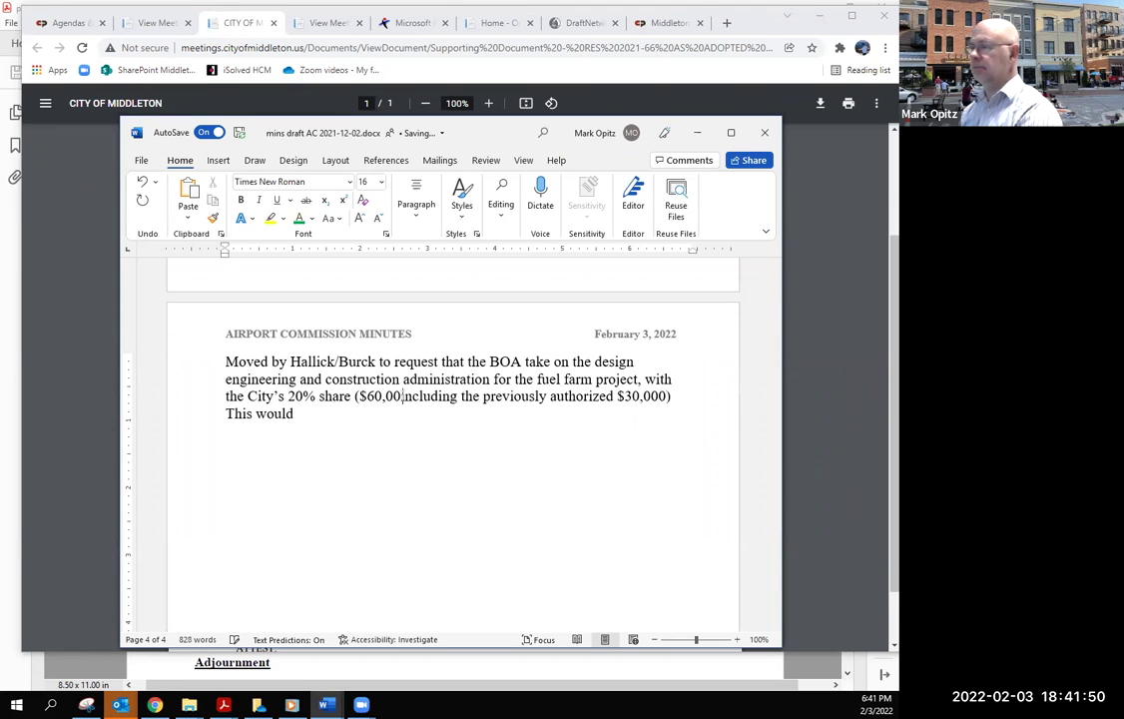
pyautogui.write('ich')
pyautogui.press('Right')
pyautogui.press('Right')
pyautogui.press('Right')
pyautogui.press('Right')
pyautogui.press('Right')
pyautogui.press('Right')
pyautogui.write('e')
pyautogui.press('Delete')
pyautogui.press('Delete')
pyautogui.press('Delete')
pyautogui.write('s')
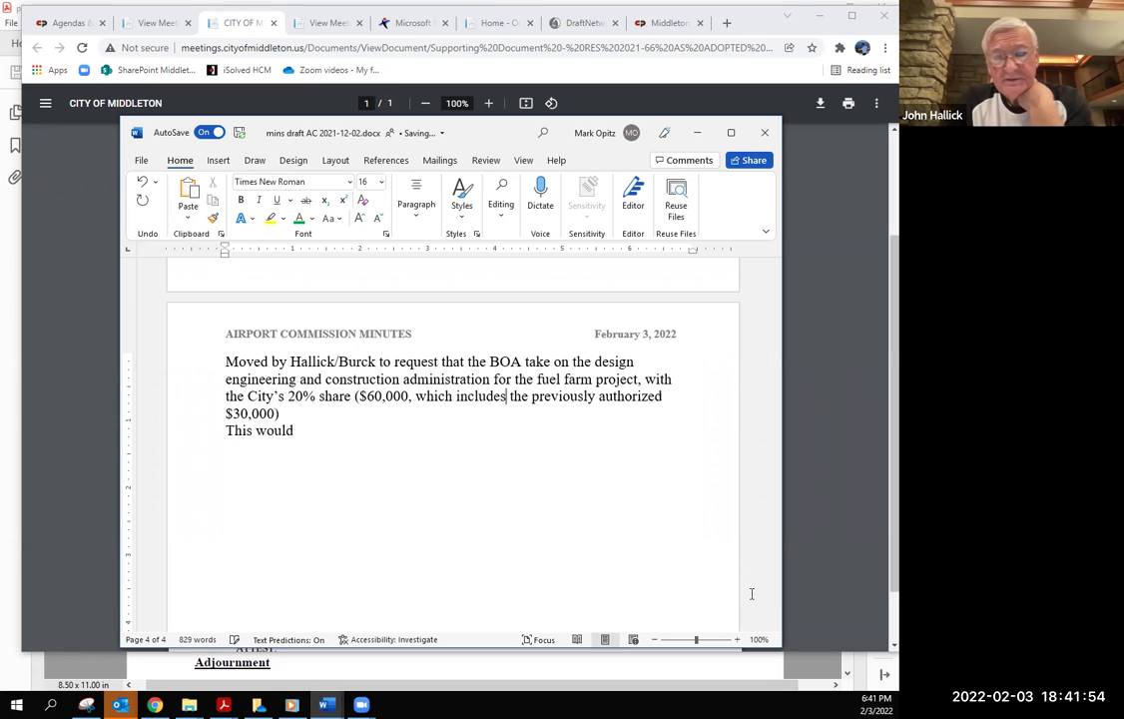
# Continue the motion after the "$30,000)" parenthetical with the words "coming from".
pyautogui.press('Down')
pyautogui.press('Left')
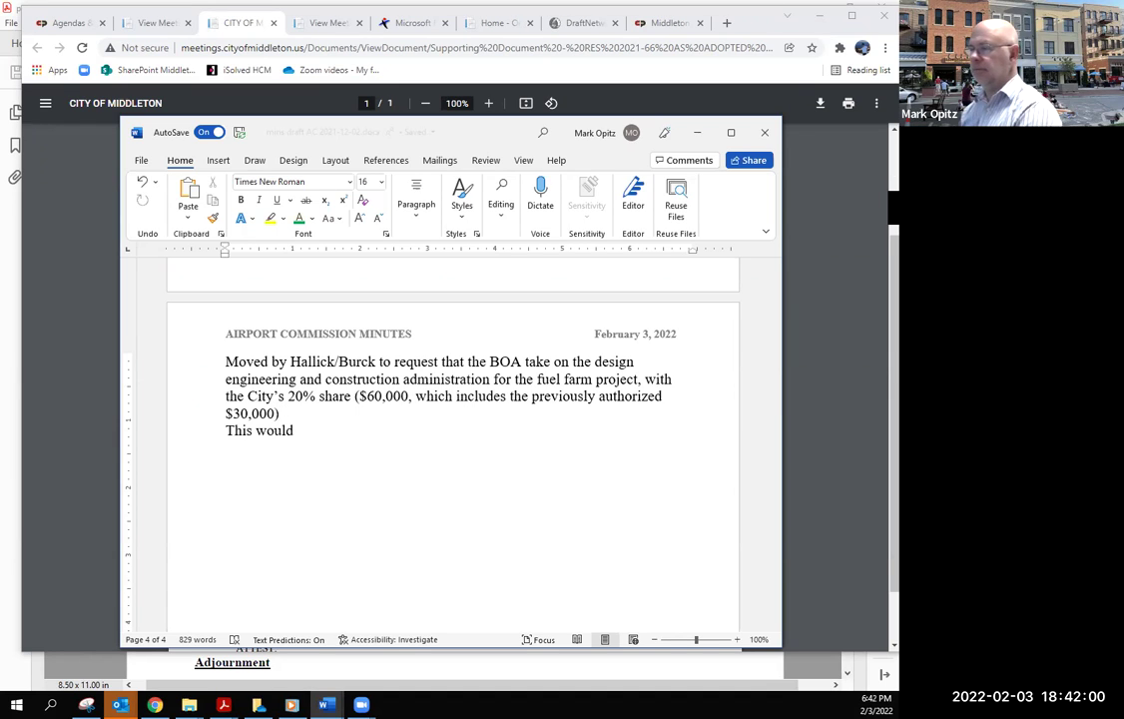
pyautogui.press('Right')
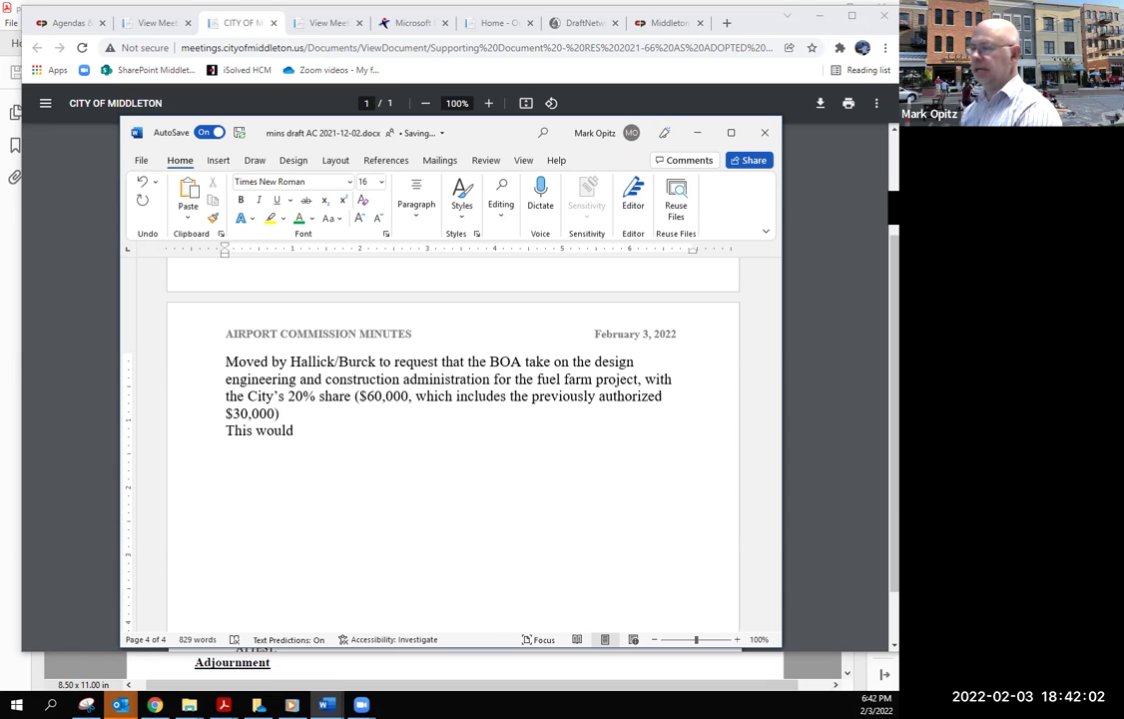
pyautogui.write('coming')
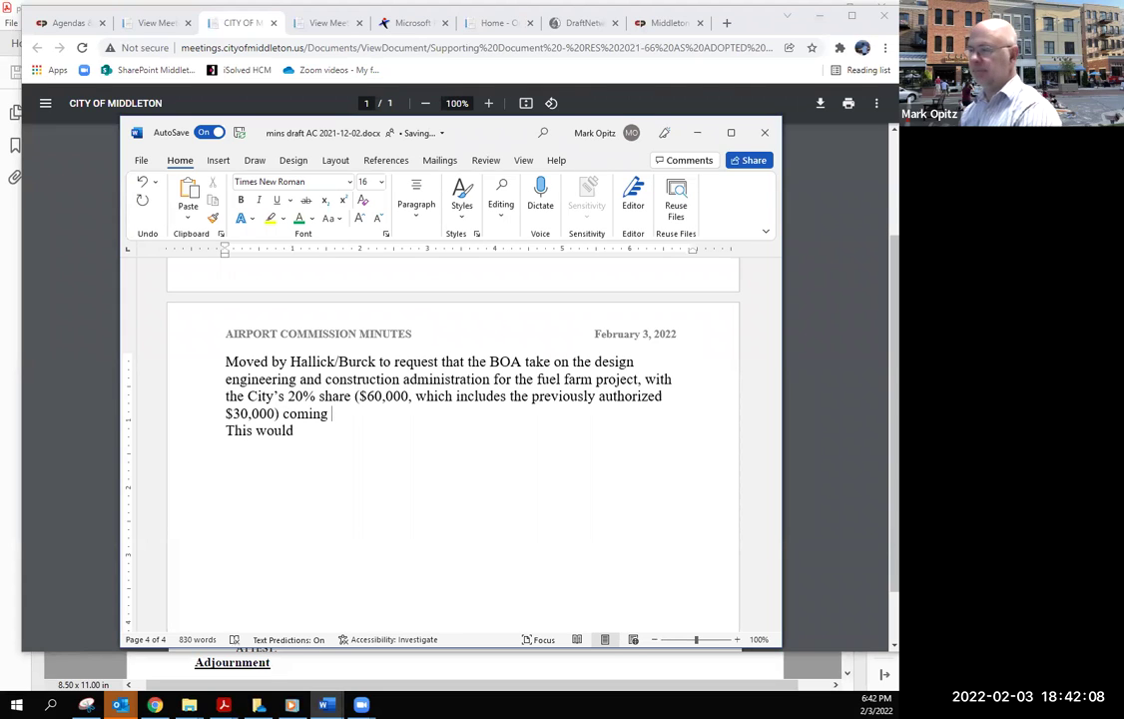
pyautogui.write(' from')
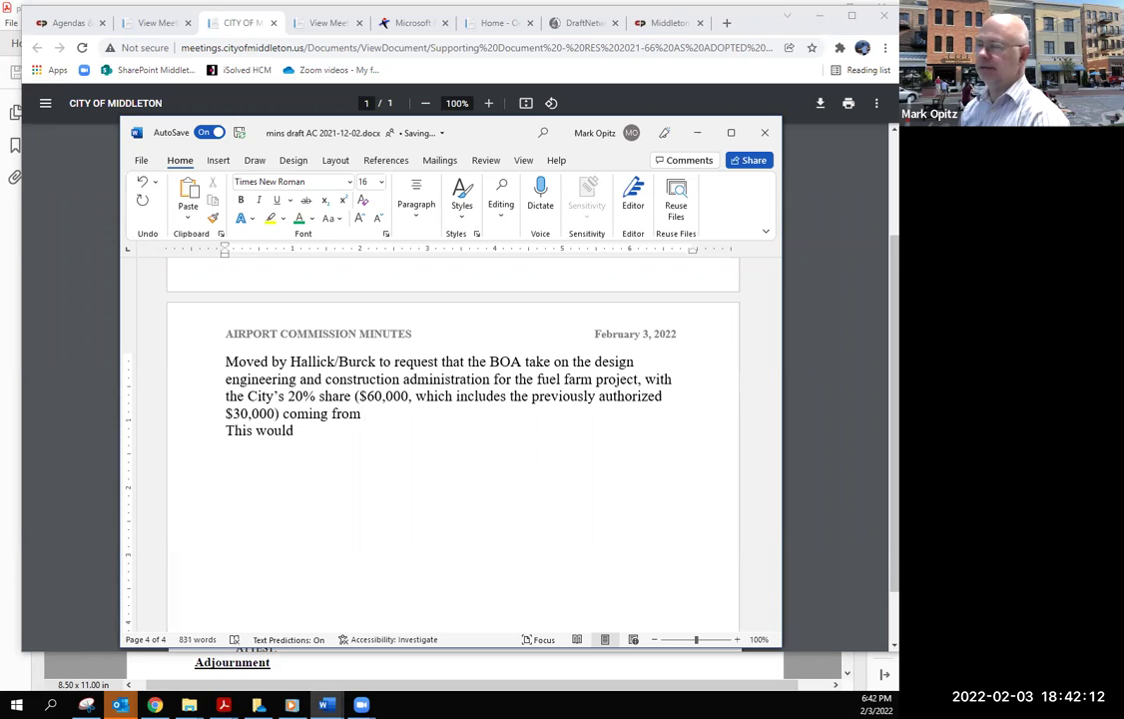
# Delete the leftover line "This would" below the motion and return to the end of the motion text.
pyautogui.click(214, 430)
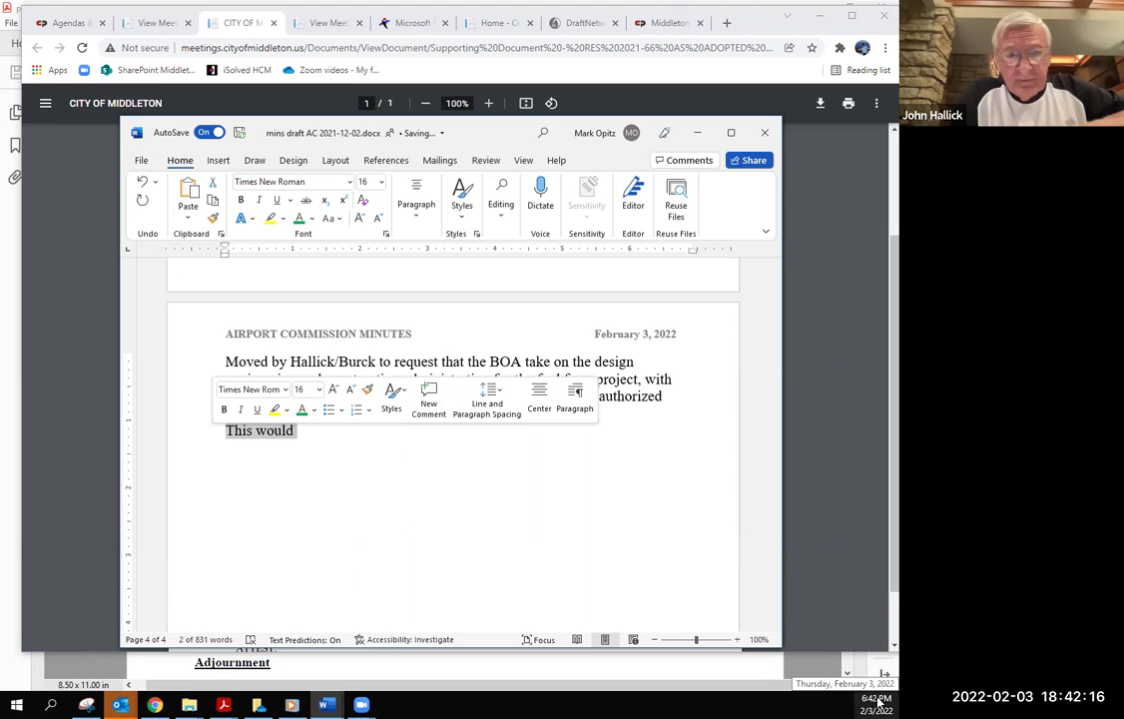
pyautogui.press('Delete')
pyautogui.click(371, 412)
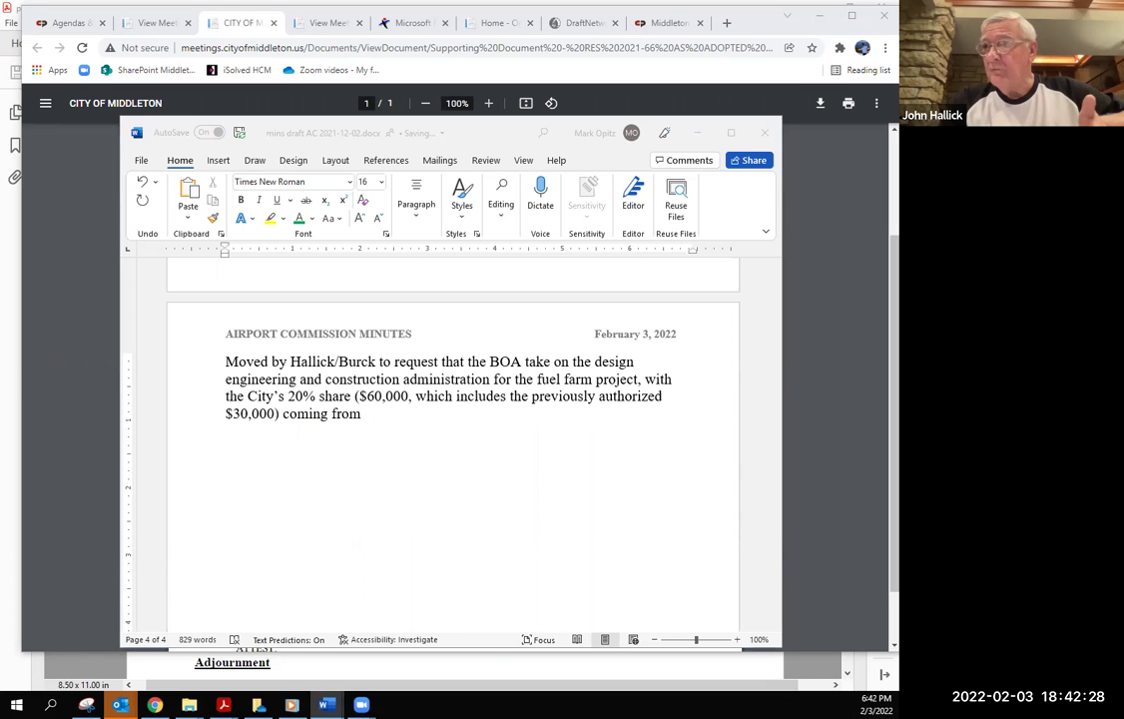
# Switch to Chrome and examine the clauses of Resolution 2021-66 for wording on the fuel farm's funding source.
pyautogui.hotkey('alt', 'Tab')
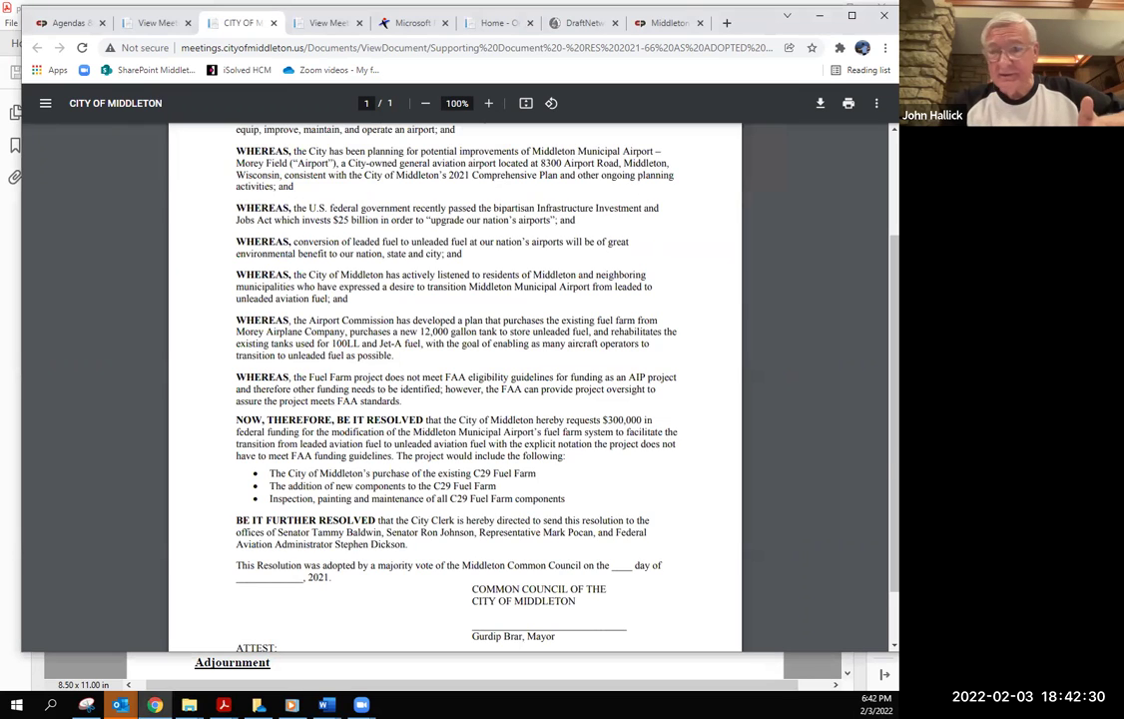
pyautogui.scroll(-1, 566, 377)
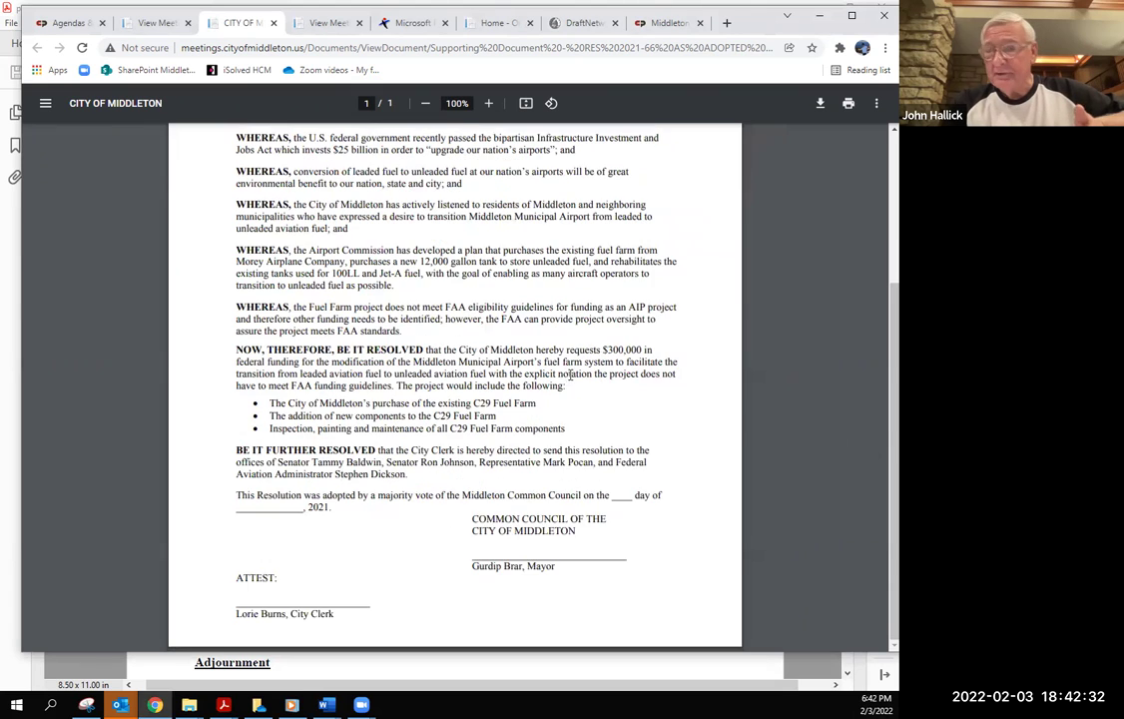
pyautogui.scroll(1, 570, 375)
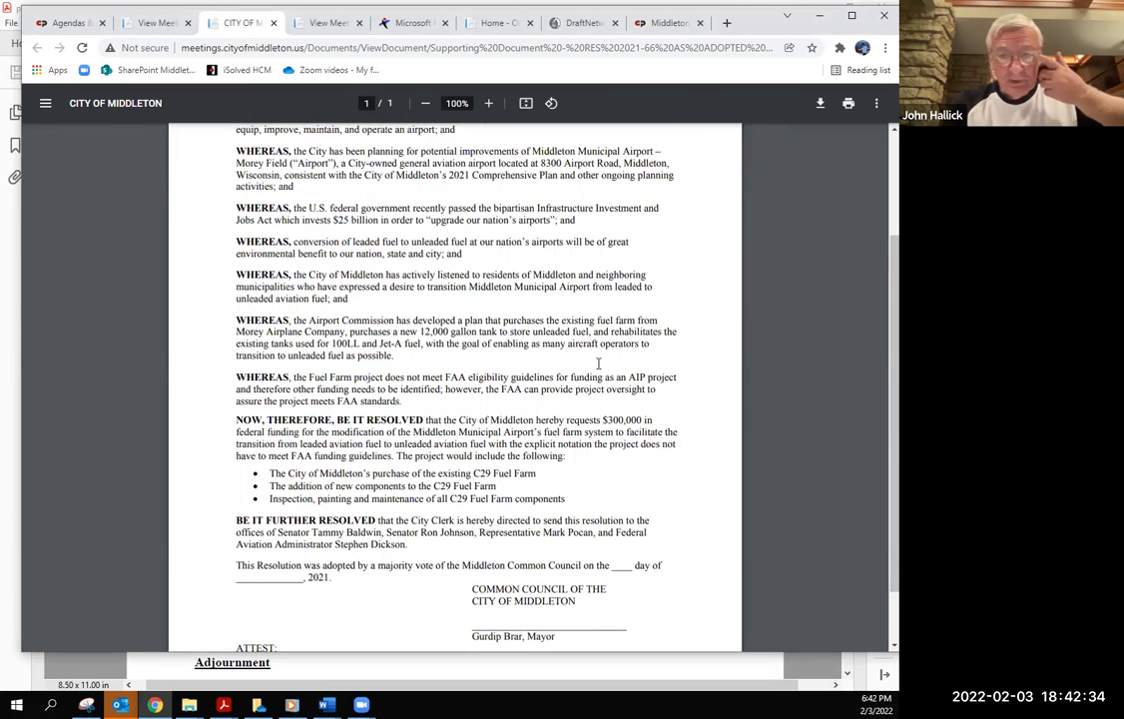
pyautogui.scroll(1, 570, 340)
pyautogui.scroll(-1, 574, 340)
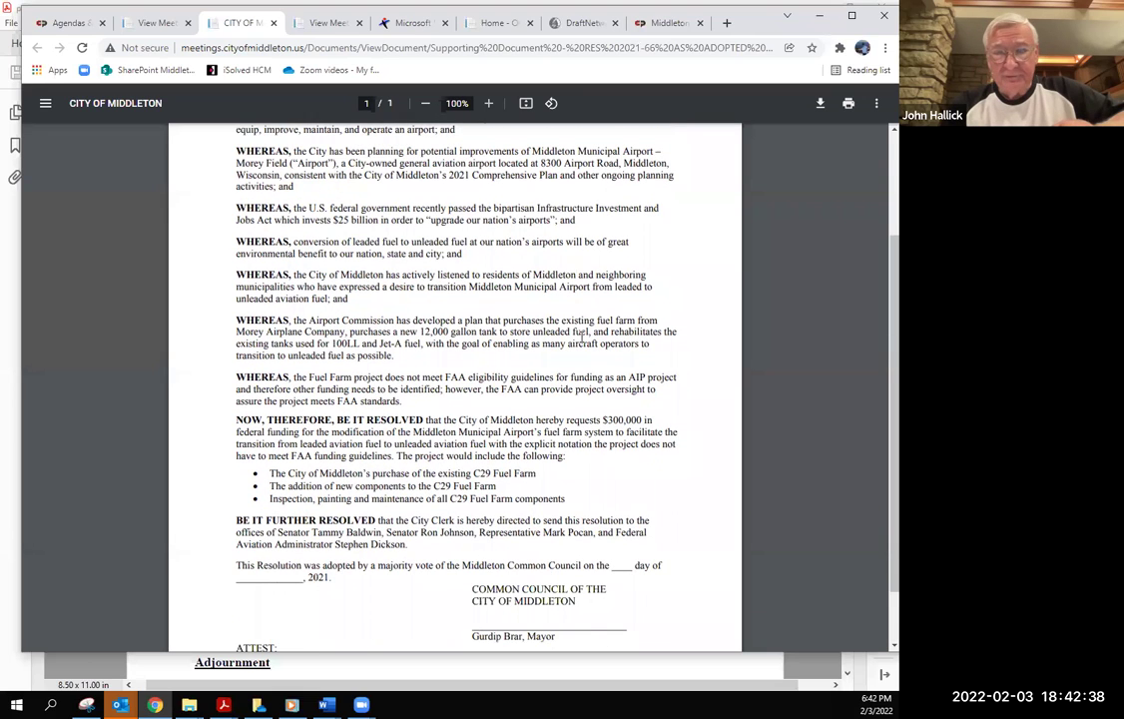
pyautogui.scroll(1, 583, 338)
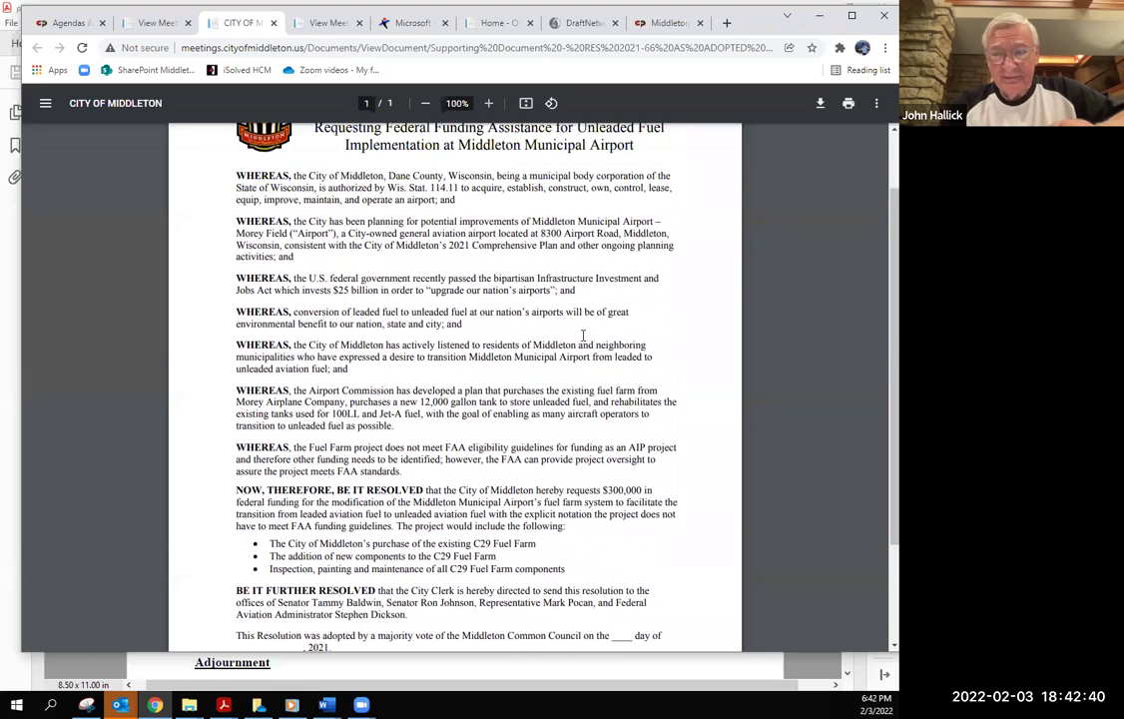
pyautogui.scroll(1, 583, 335)
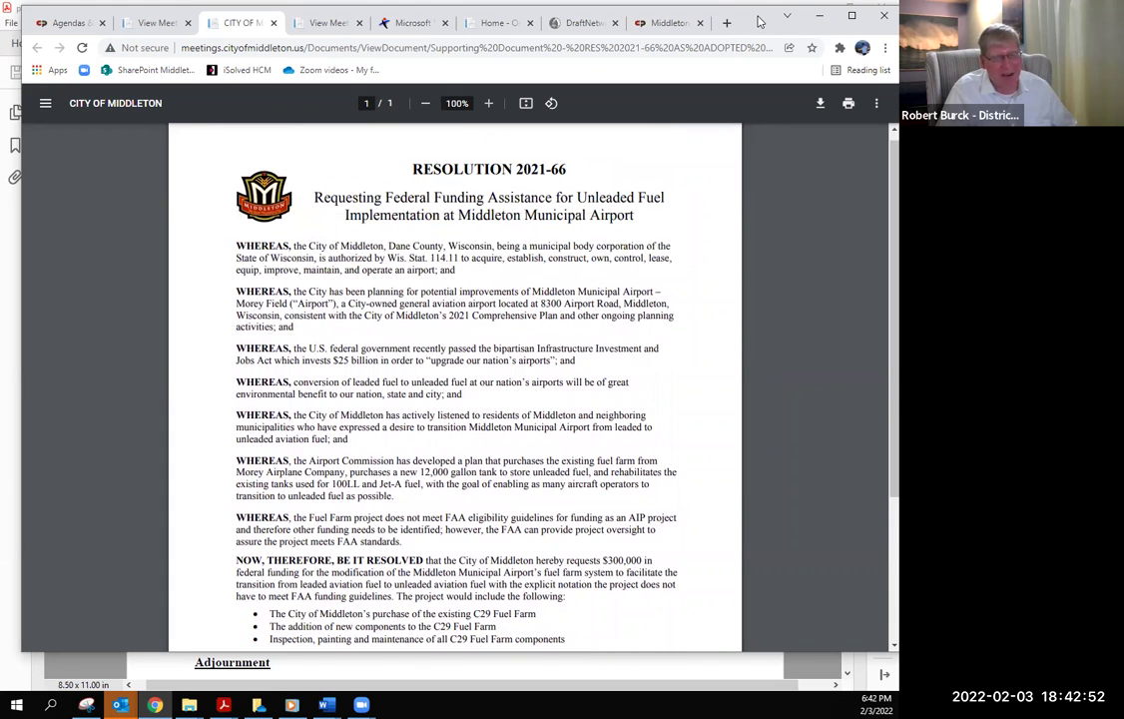
# Switch back to the Word minutes draft and end the motion with "the general fund.".
pyautogui.hotkey('alt', 'Tab')
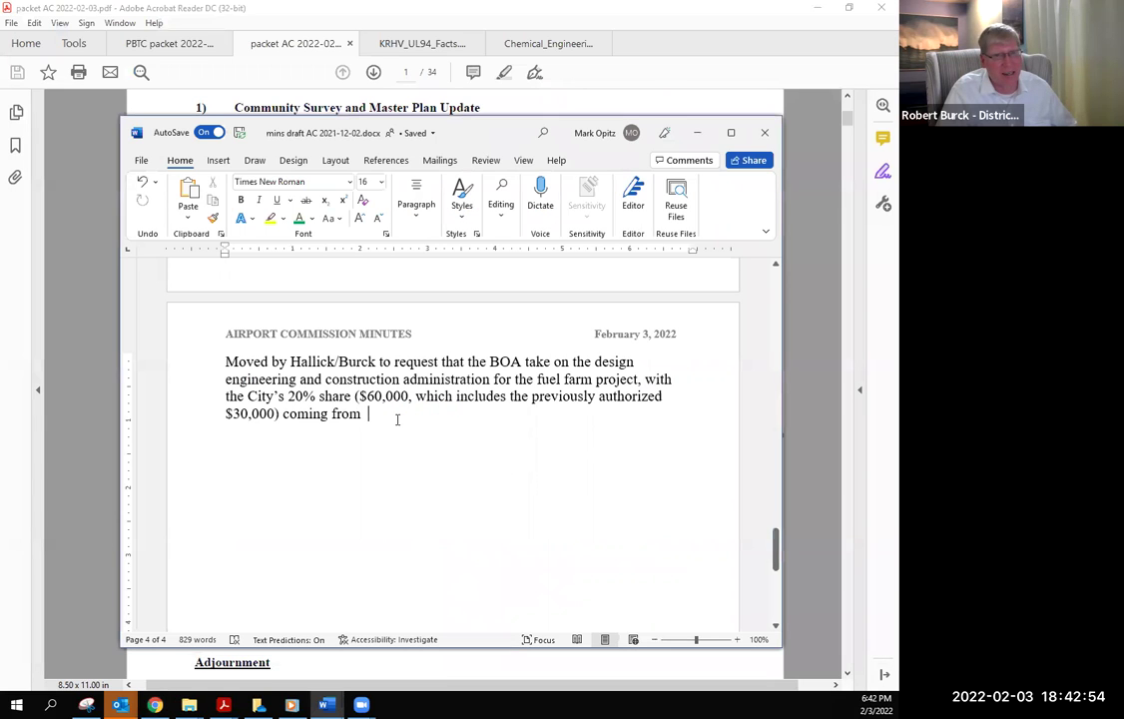
pyautogui.write('the')
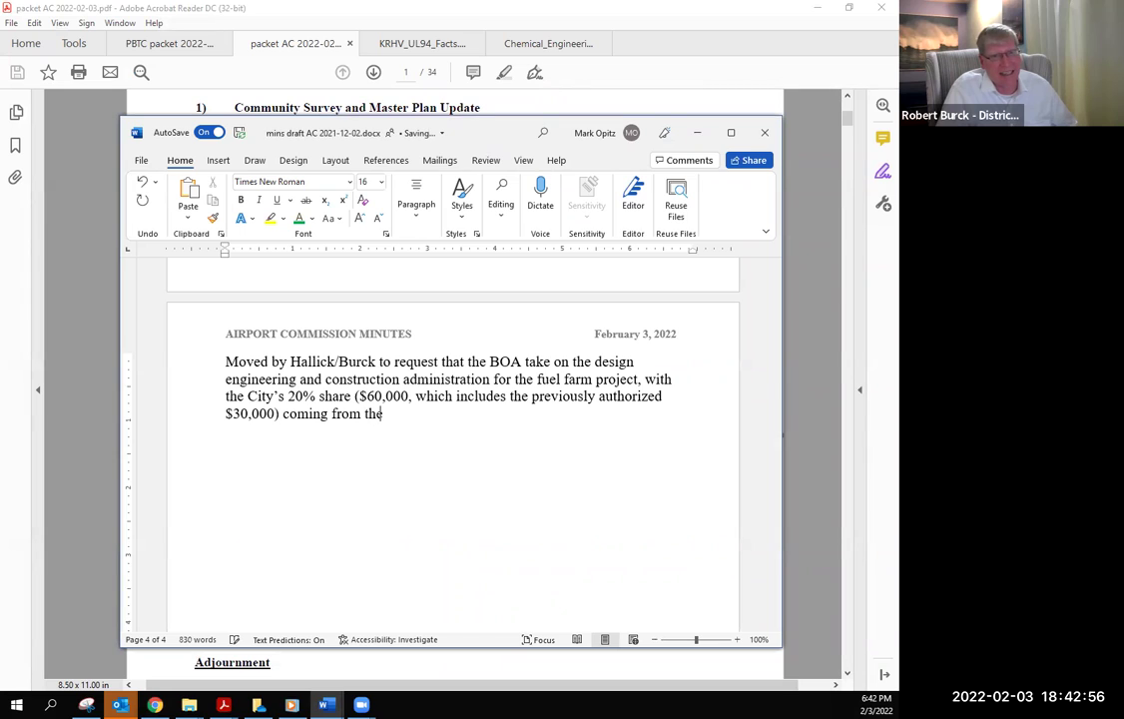
pyautogui.write(' general fund.')
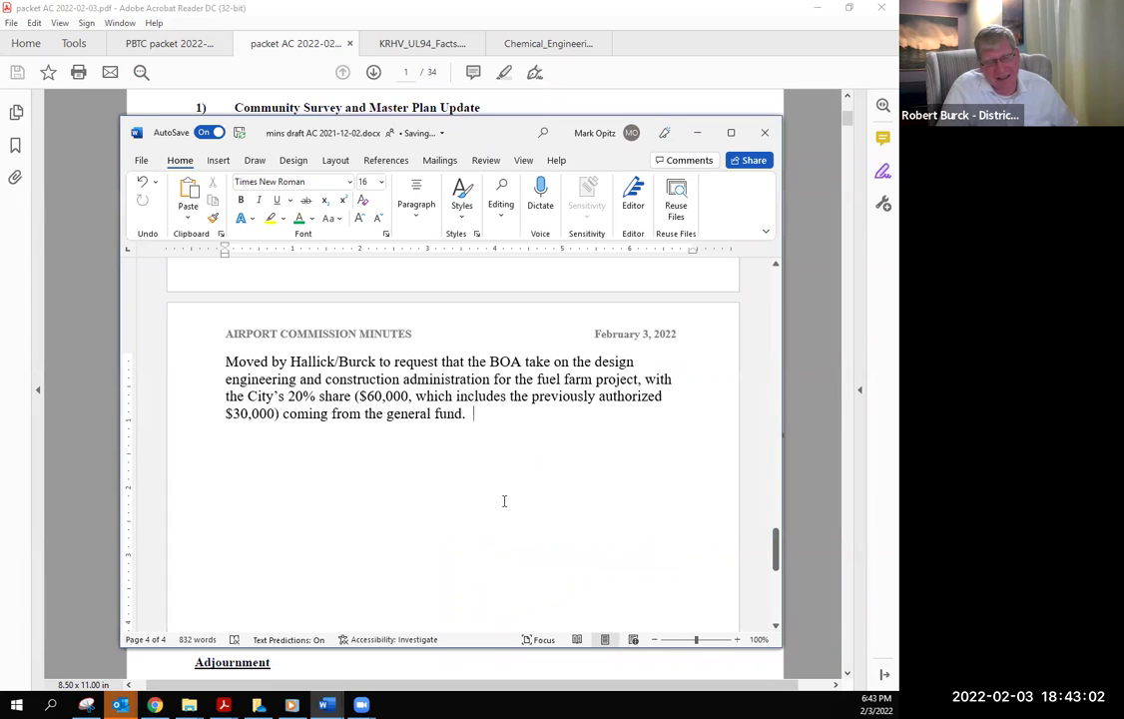
pyautogui.press('BackSpace')
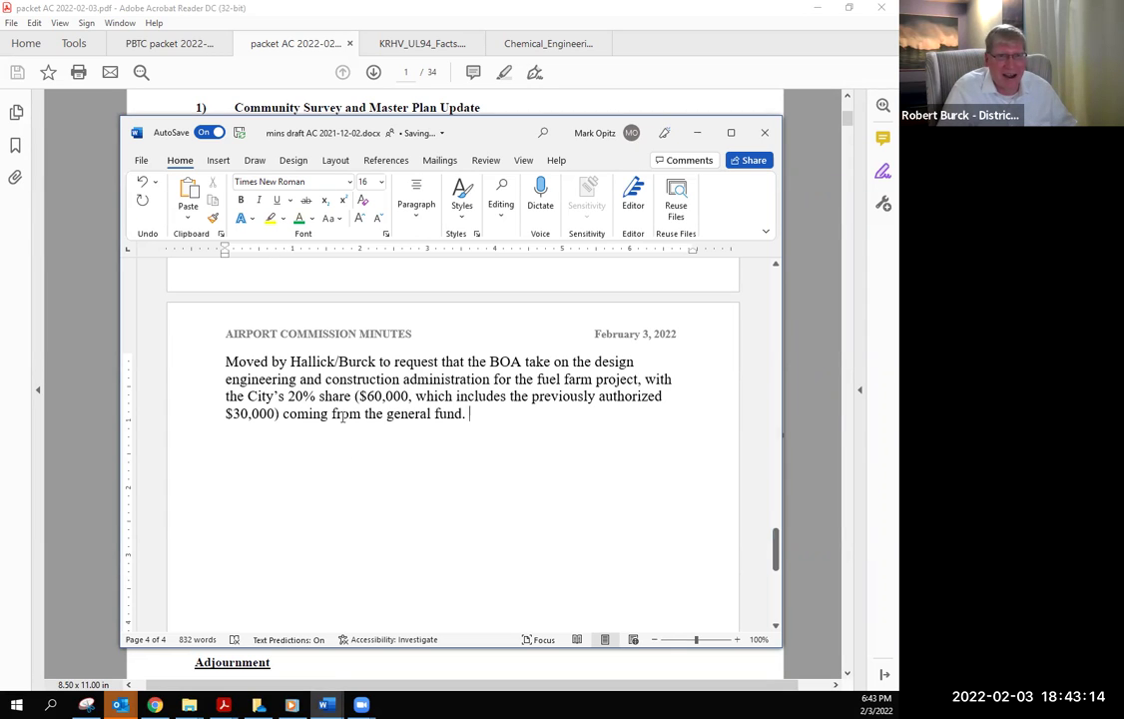
# Replace "coming from the general fund." in the motion with "funded by a city fund other than the airport enterprise fund.".
pyautogui.doubleClick(306, 414)
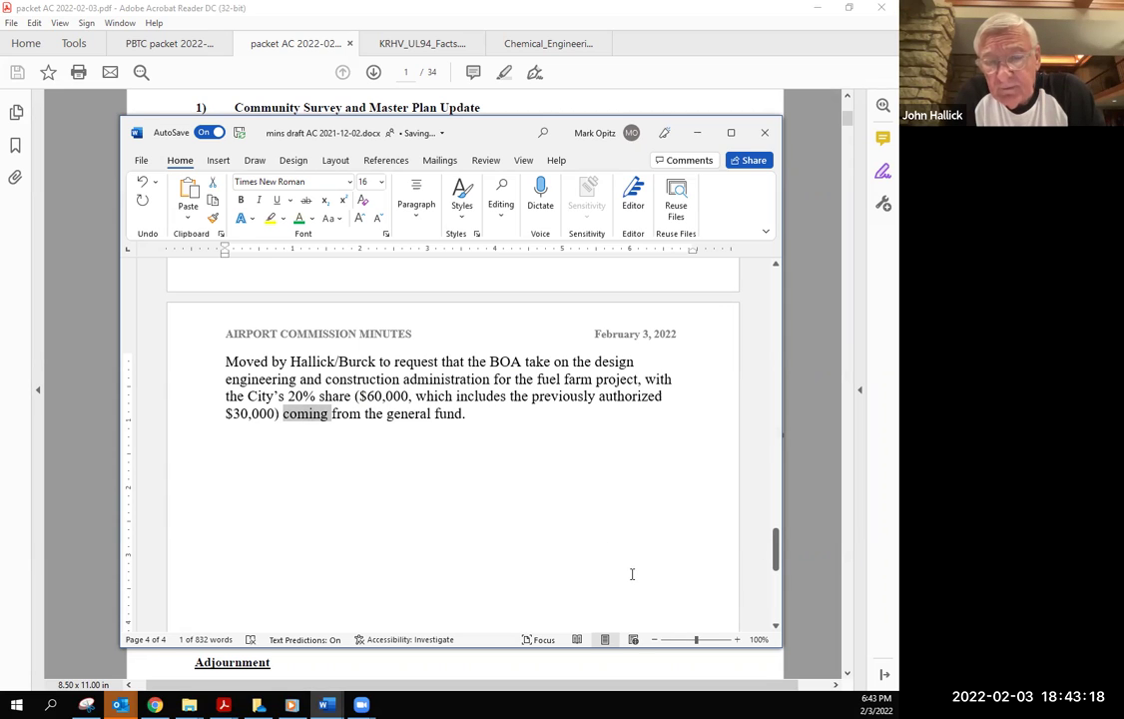
pyautogui.write('funded by a city fund other than the airport enterprise fund.')
pyautogui.press('Delete')
pyautogui.press('Delete')
pyautogui.press('Delete')
pyautogui.press('Delete')
pyautogui.press('Delete')
pyautogui.press('Delete')
pyautogui.press('Delete')
pyautogui.press('Delete')
pyautogui.press('Delete')
pyautogui.press('Delete')
pyautogui.press('Delete')
pyautogui.press('Delete')
pyautogui.press('Delete')
pyautogui.press('Delete')
pyautogui.press('Delete')
pyautogui.press('Delete')
pyautogui.press('Delete')
pyautogui.press('Delete')
pyautogui.press('Delete')
pyautogui.press('Delete')
pyautogui.press('Delete')
pyautogui.press('Delete')
pyautogui.press('Delete')
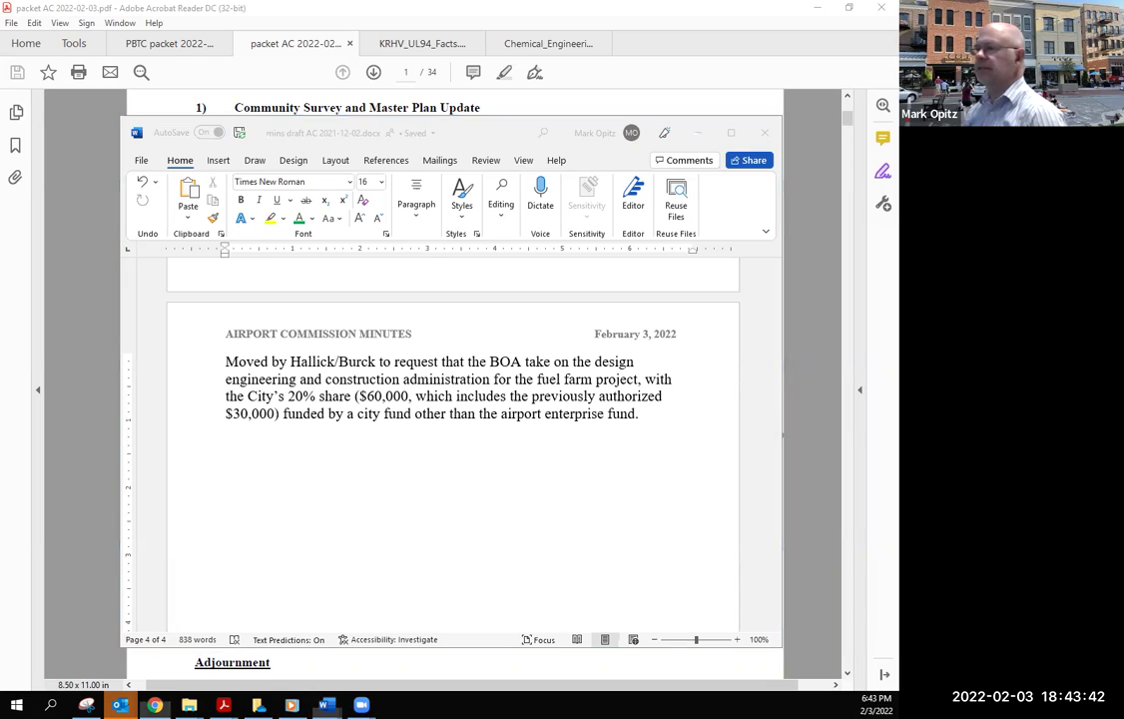
# Switch to Chrome and review Resolution 2021-66 and its item in the Common Council meeting agenda.
pyautogui.hotkey('alt', 'Tab')
pyautogui.scroll(-3, 500, 315)
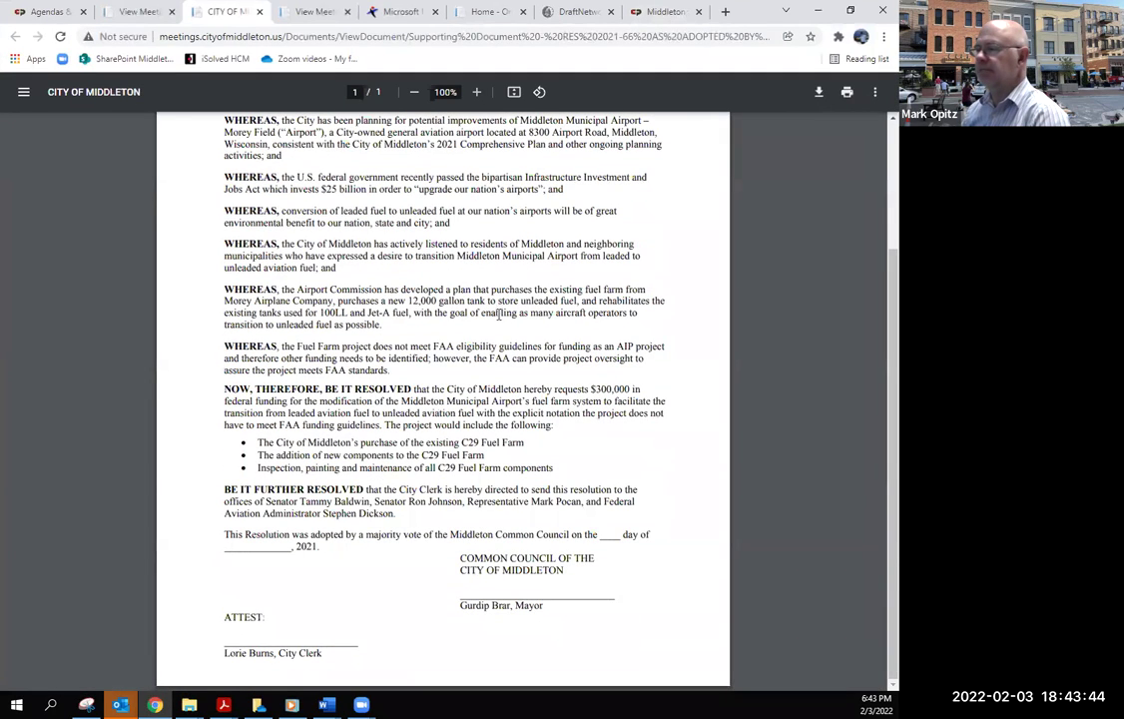
pyautogui.scroll(2, 499, 312)
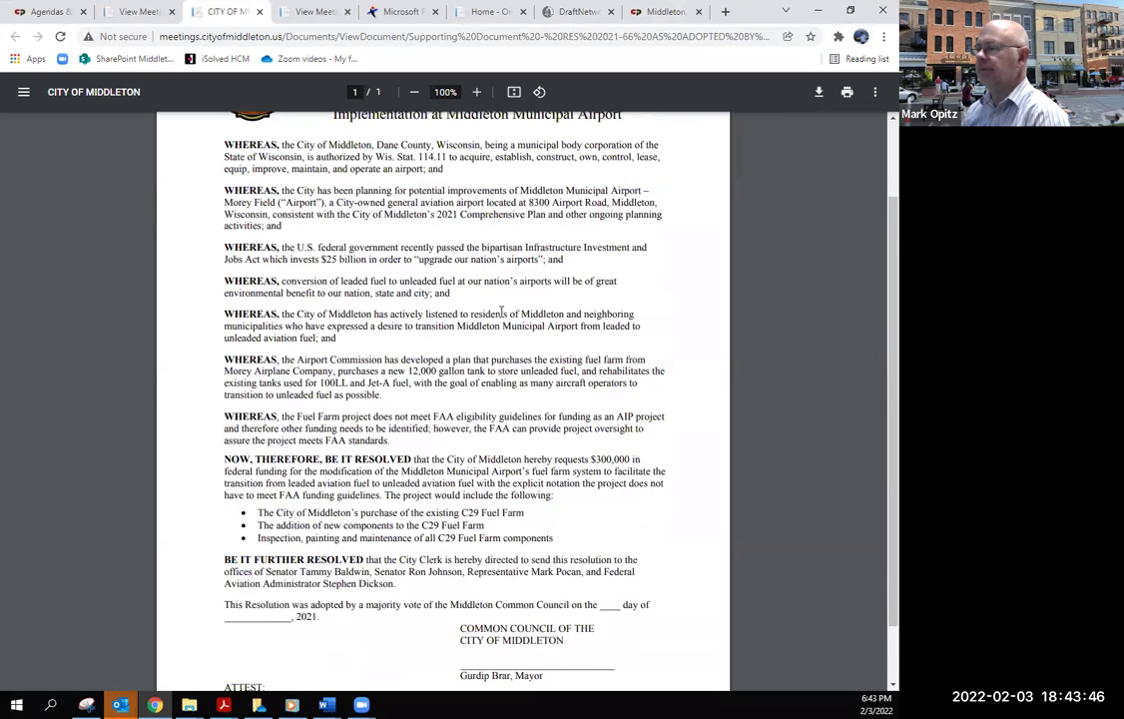
pyautogui.scroll(2, 502, 313)
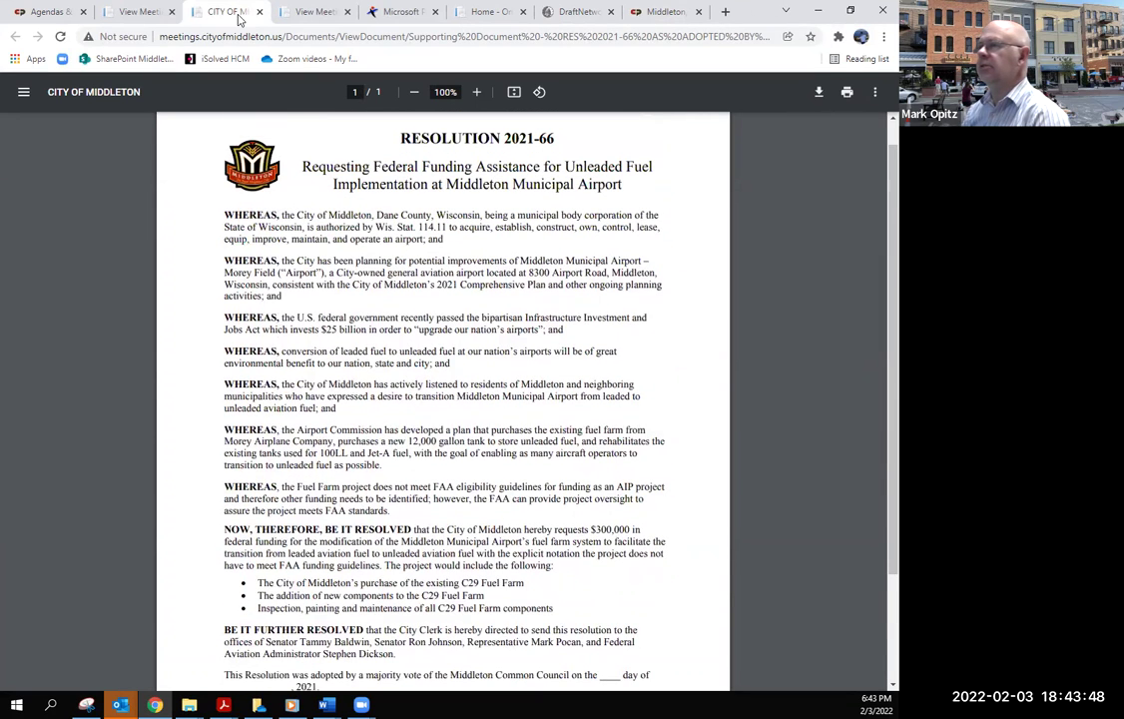
pyautogui.click(148, 14)
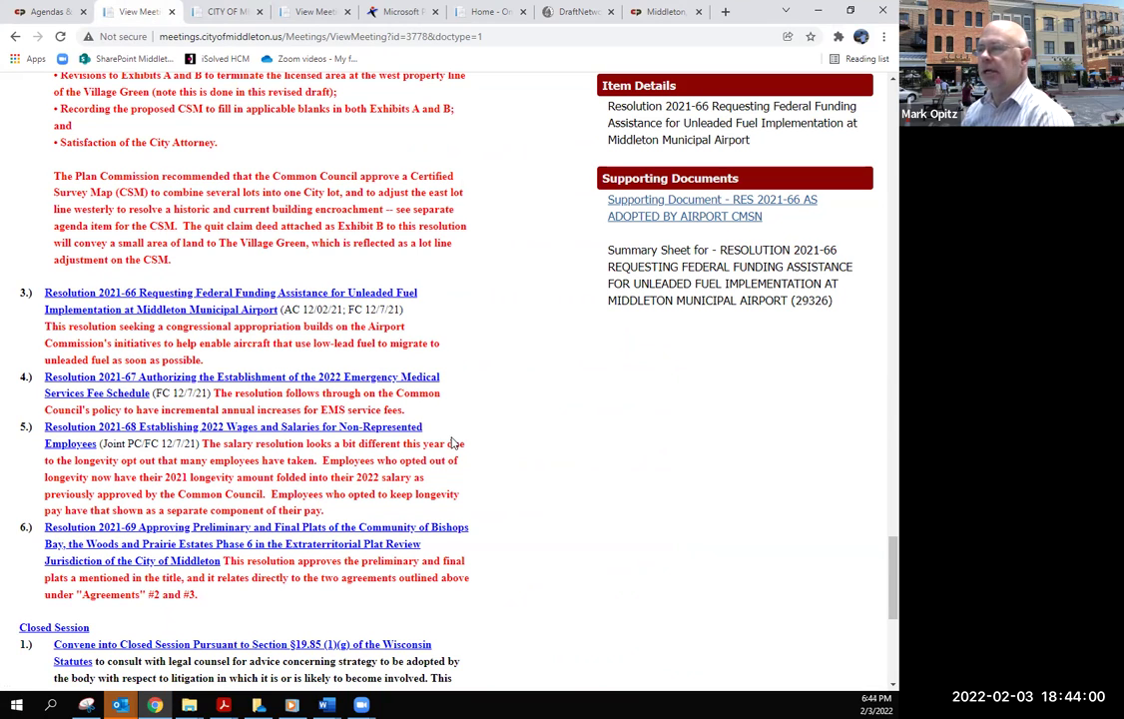
pyautogui.scroll(-7, 452, 444)
pyautogui.scroll(6, 453, 446)
pyautogui.scroll(4, 452, 447)
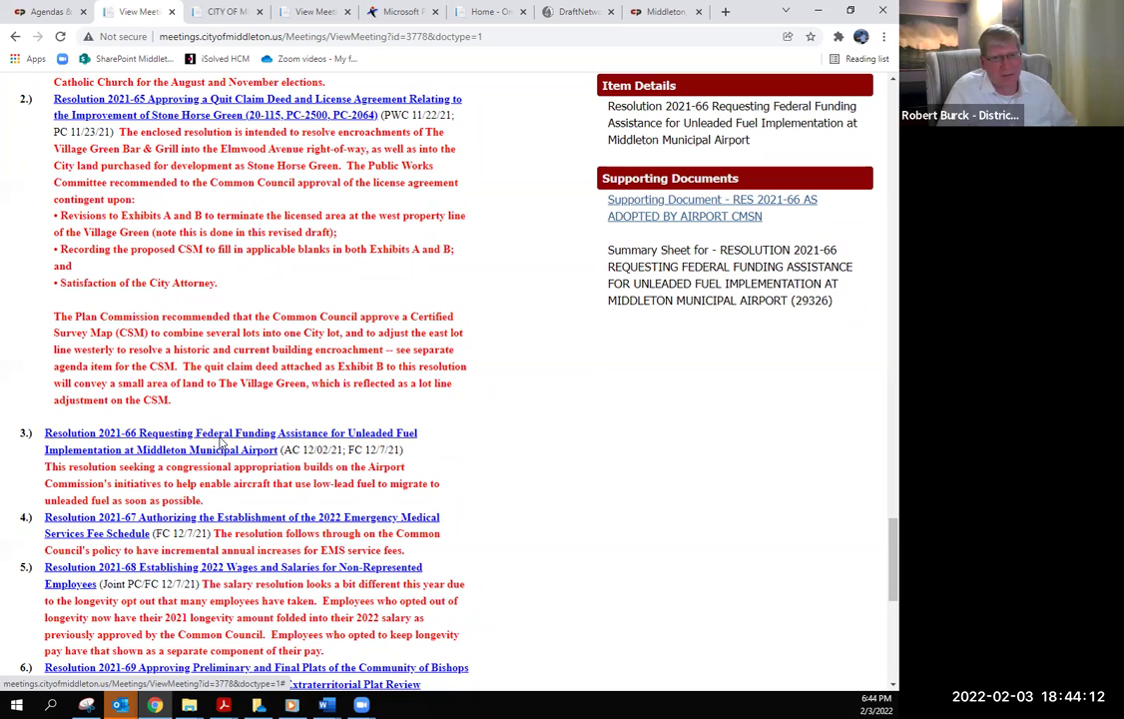
# Return to the Common Council meeting search results and open the minutes of the 12/7/2021 meeting.
pyautogui.click(14, 36)
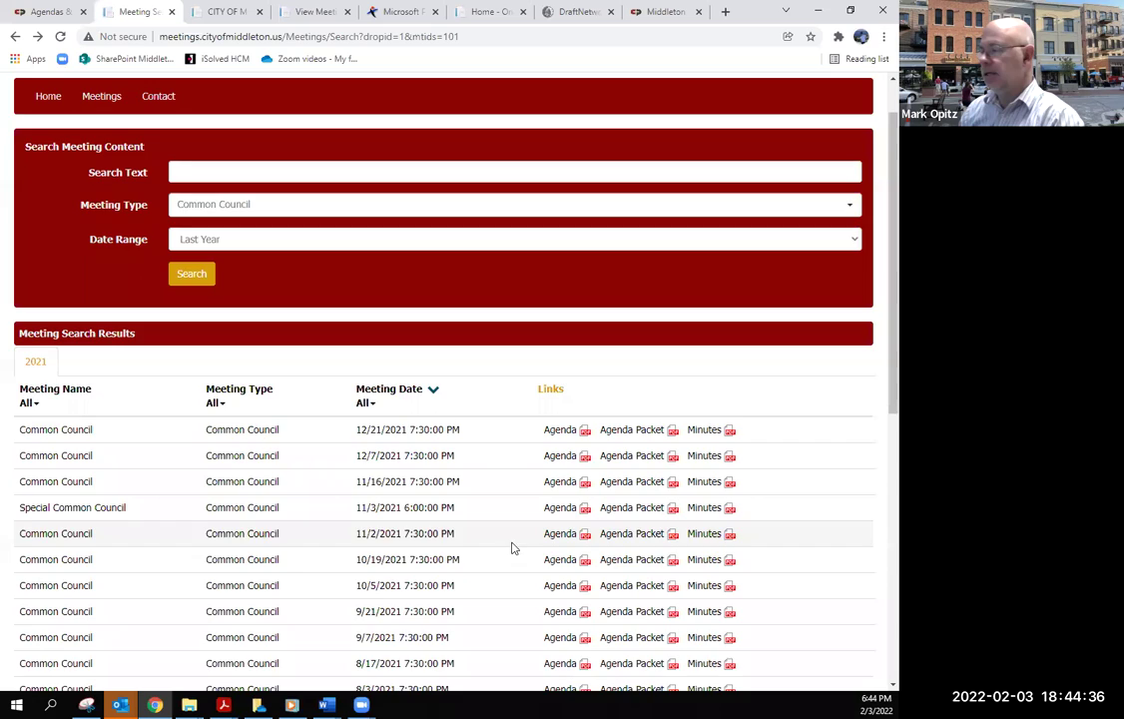
pyautogui.scroll(-2, 513, 549)
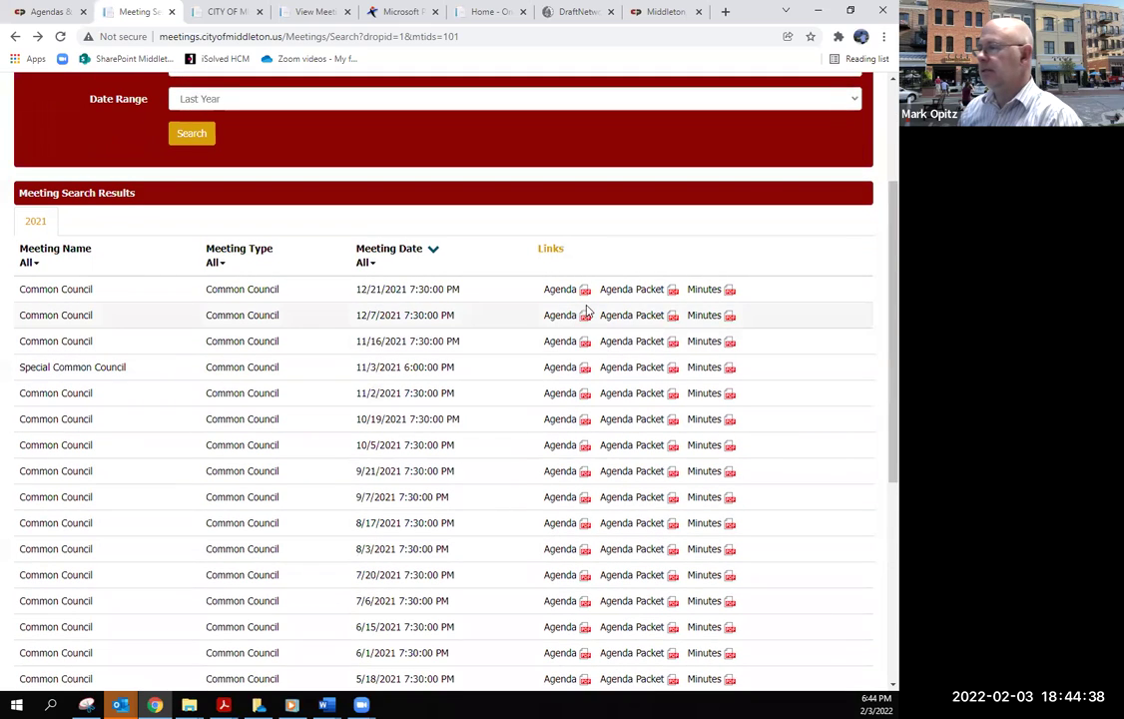
pyautogui.click(705, 314)
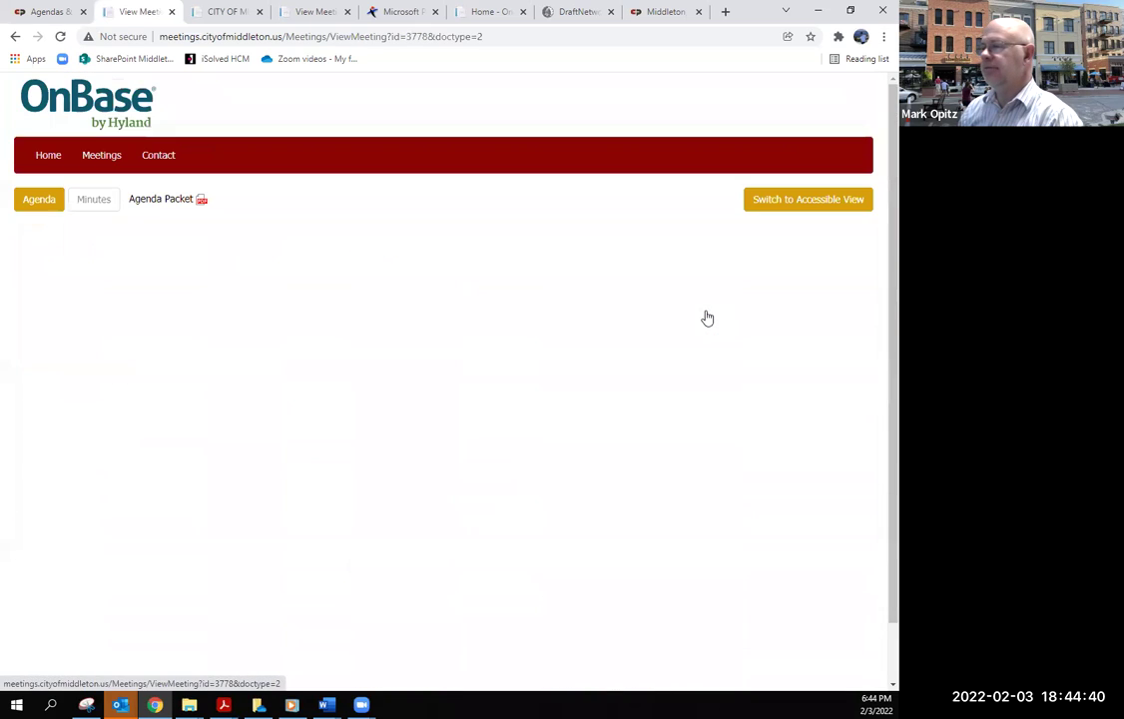
# Examine the December 7, 2021 minutes for the council's action on Resolution 2021-66, and return to the meeting search results.
pyautogui.scroll(-6, 490, 427)
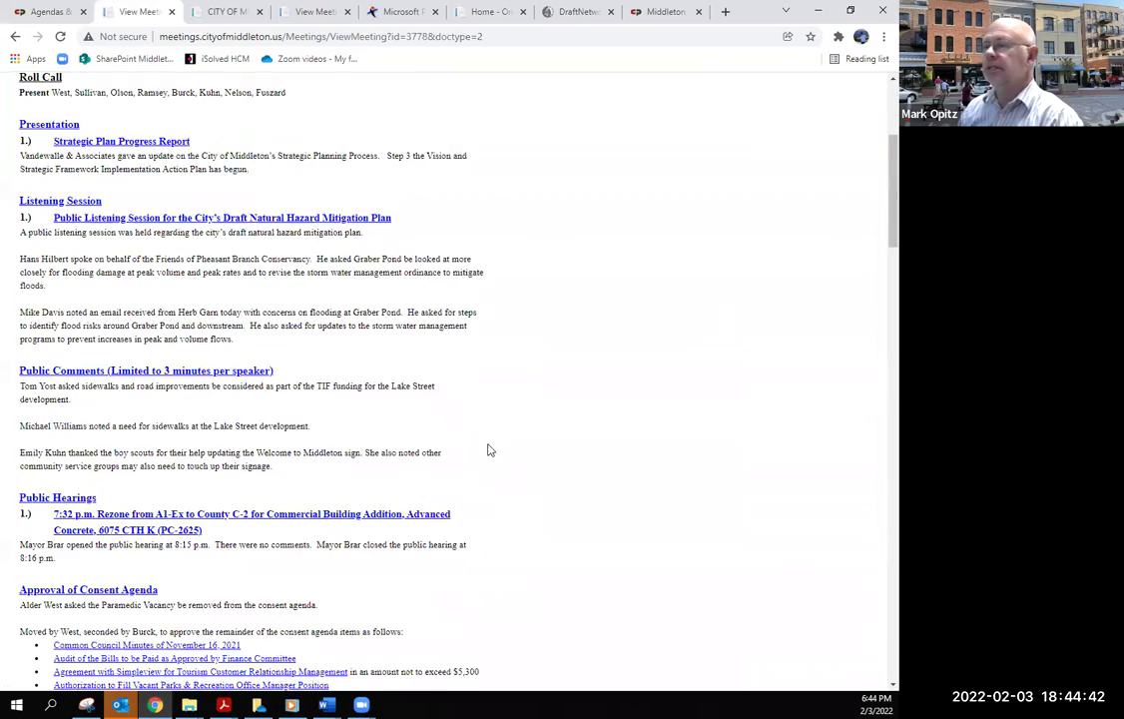
pyautogui.scroll(-6, 483, 452)
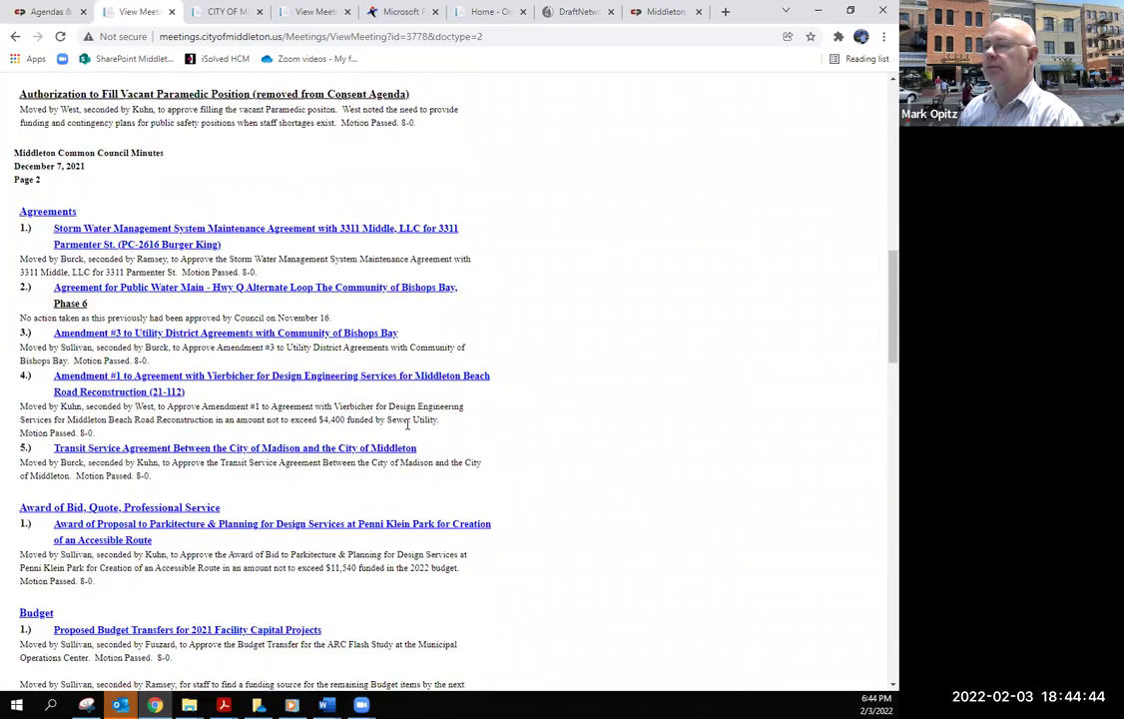
pyautogui.scroll(-3, 409, 424)
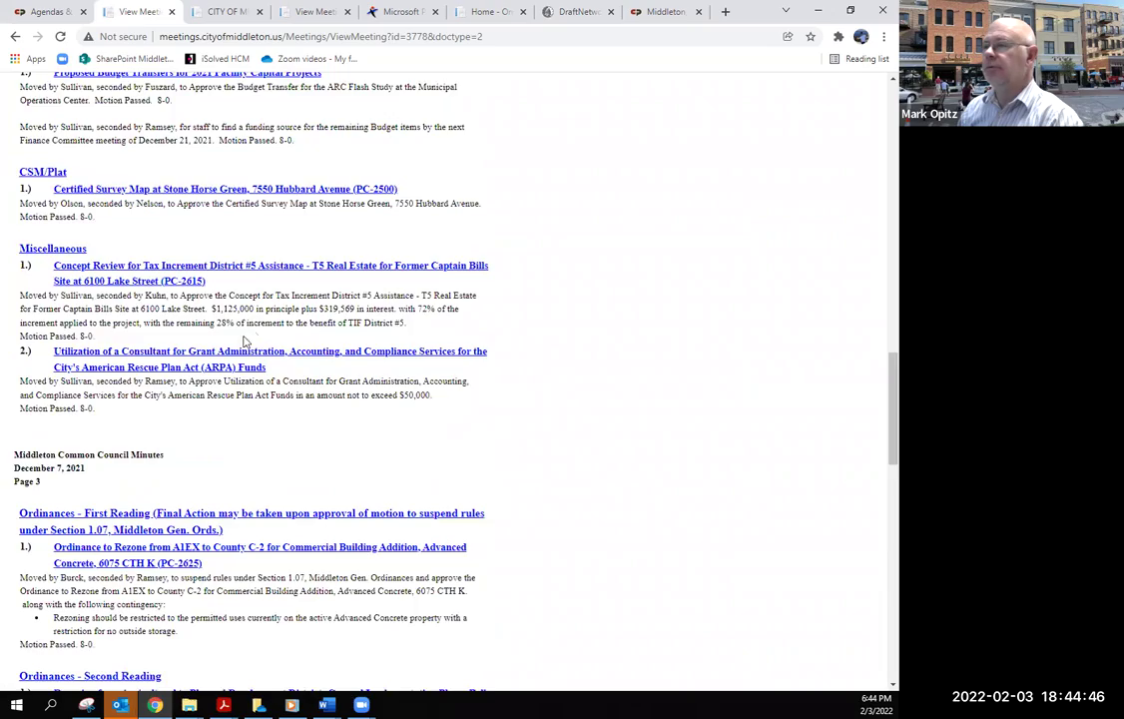
pyautogui.scroll(-1, 240, 345)
pyautogui.scroll(-8, 243, 350)
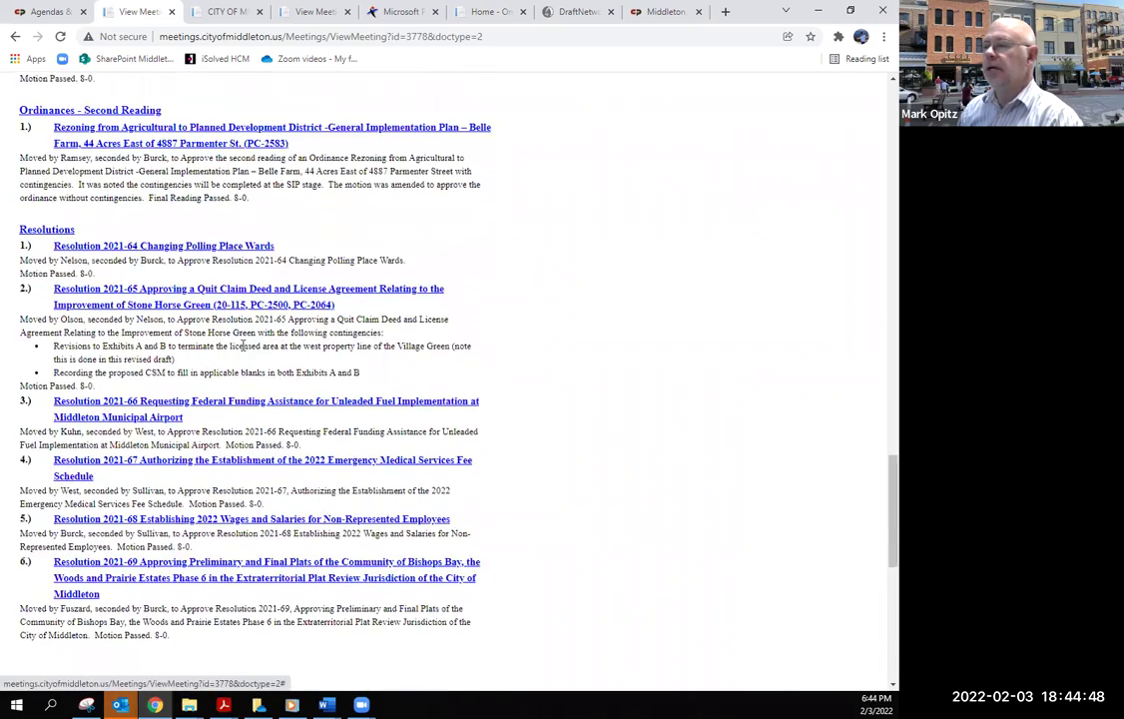
pyautogui.scroll(2, 242, 351)
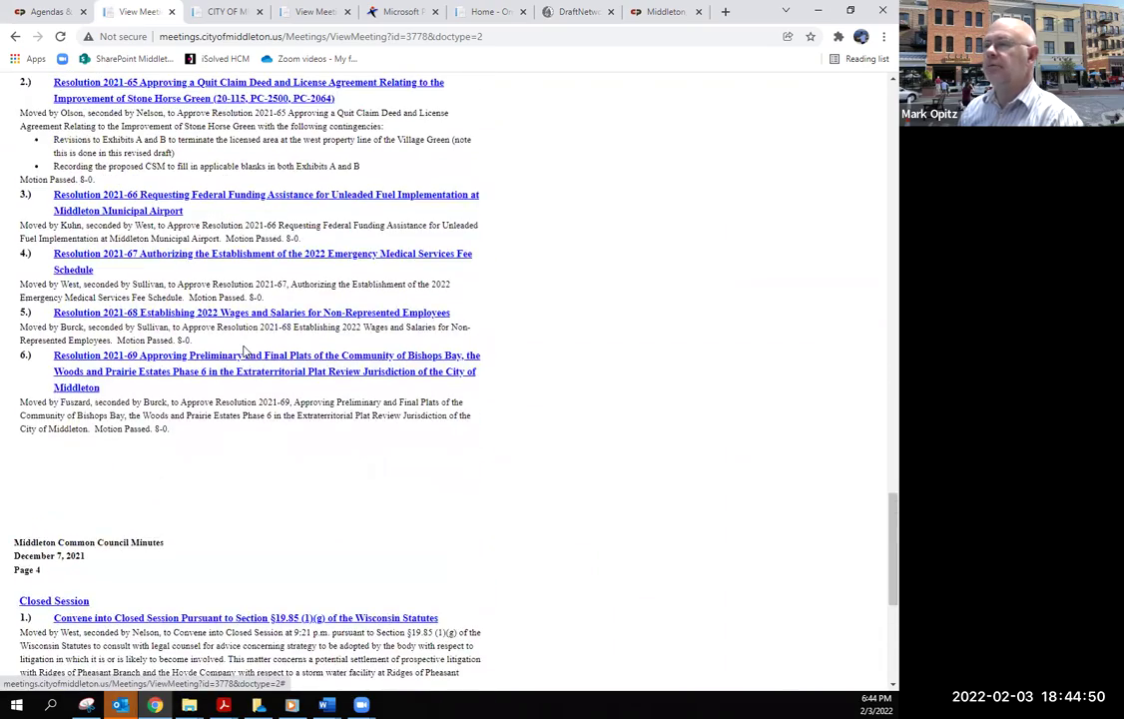
pyautogui.scroll(2, 246, 352)
pyautogui.scroll(4, 247, 352)
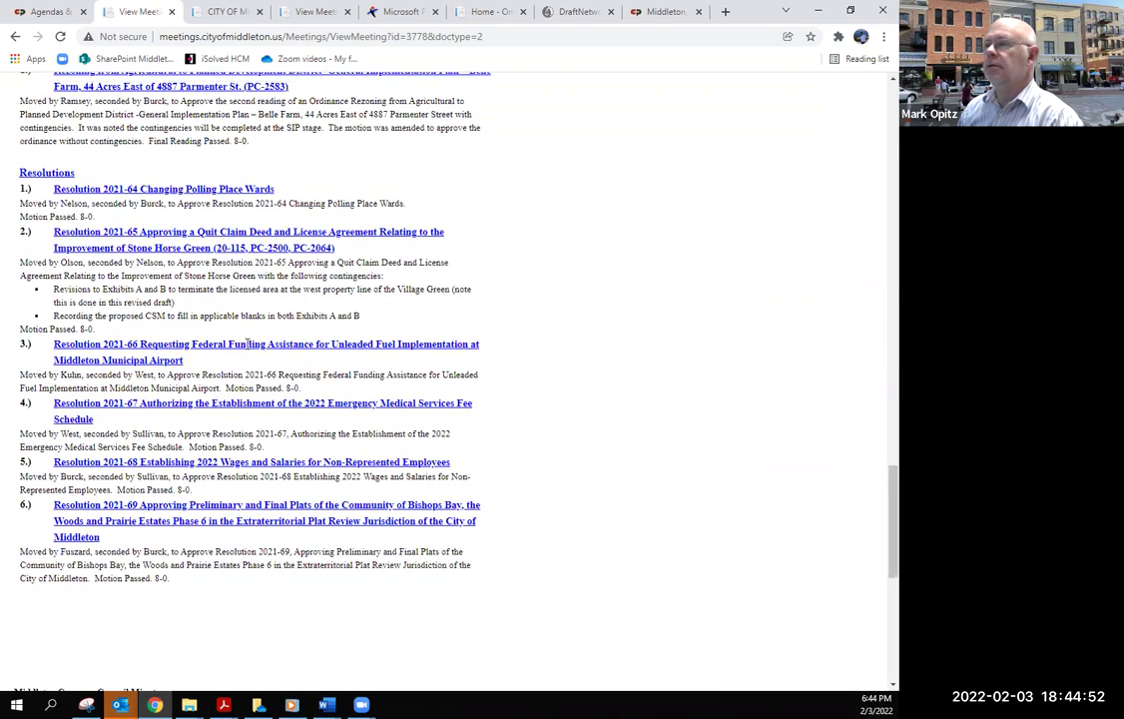
pyautogui.scroll(2, 247, 350)
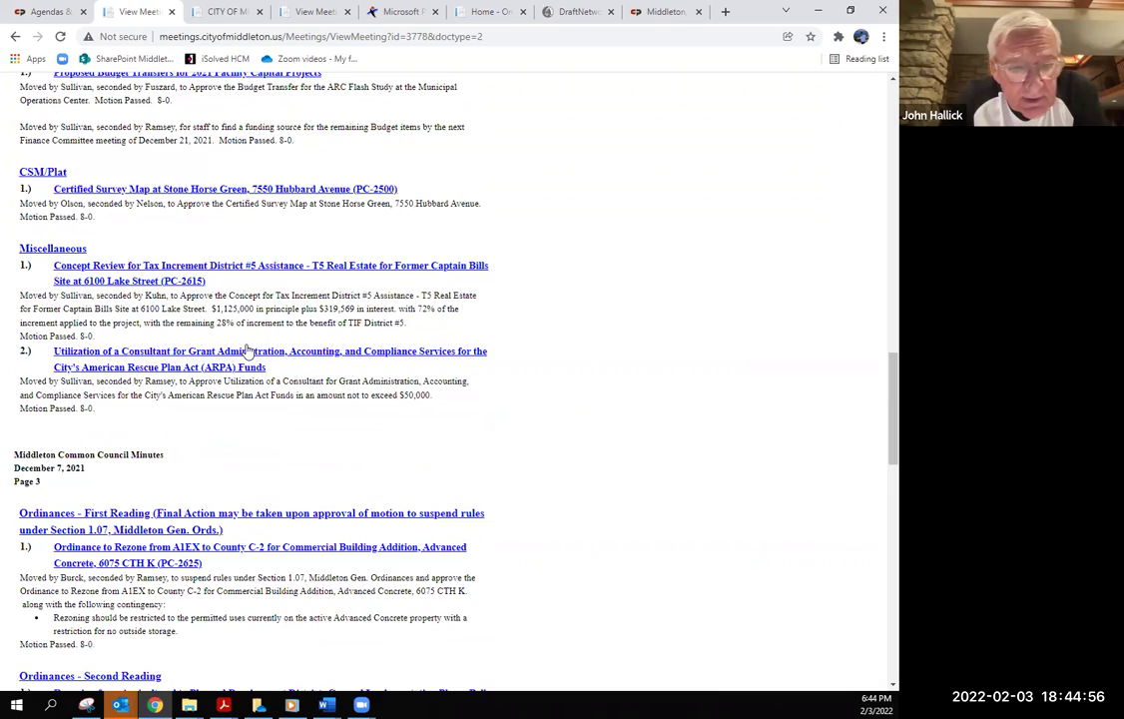
pyautogui.scroll(-5, 247, 349)
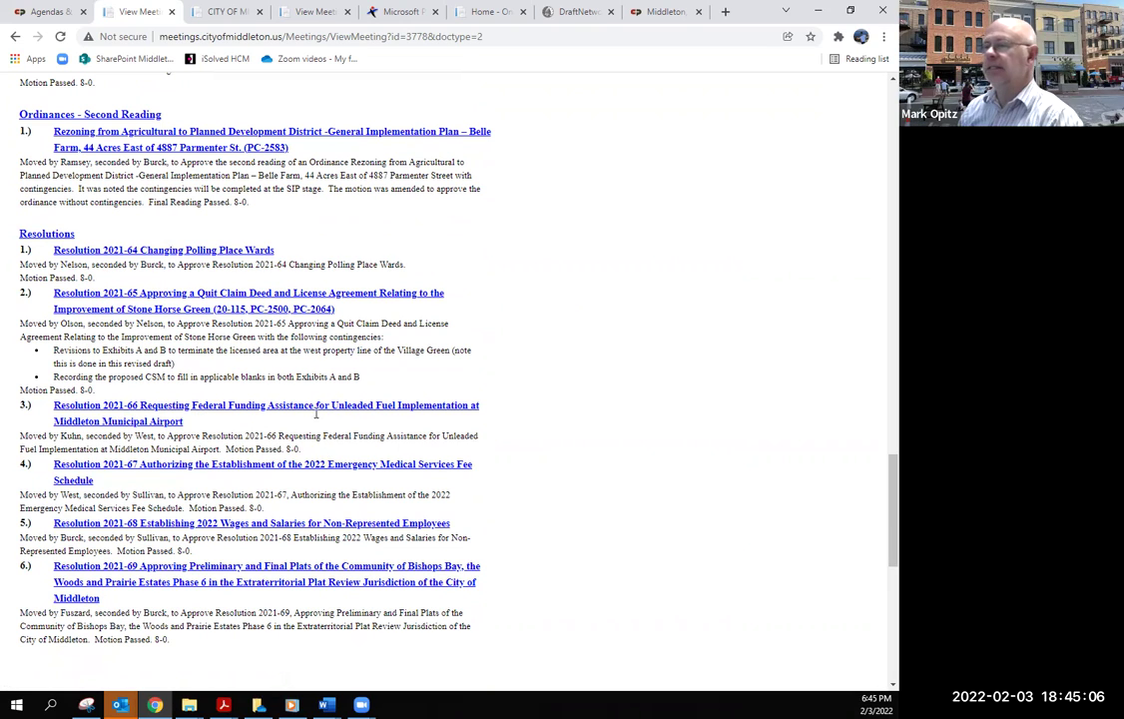
pyautogui.click(15, 37)
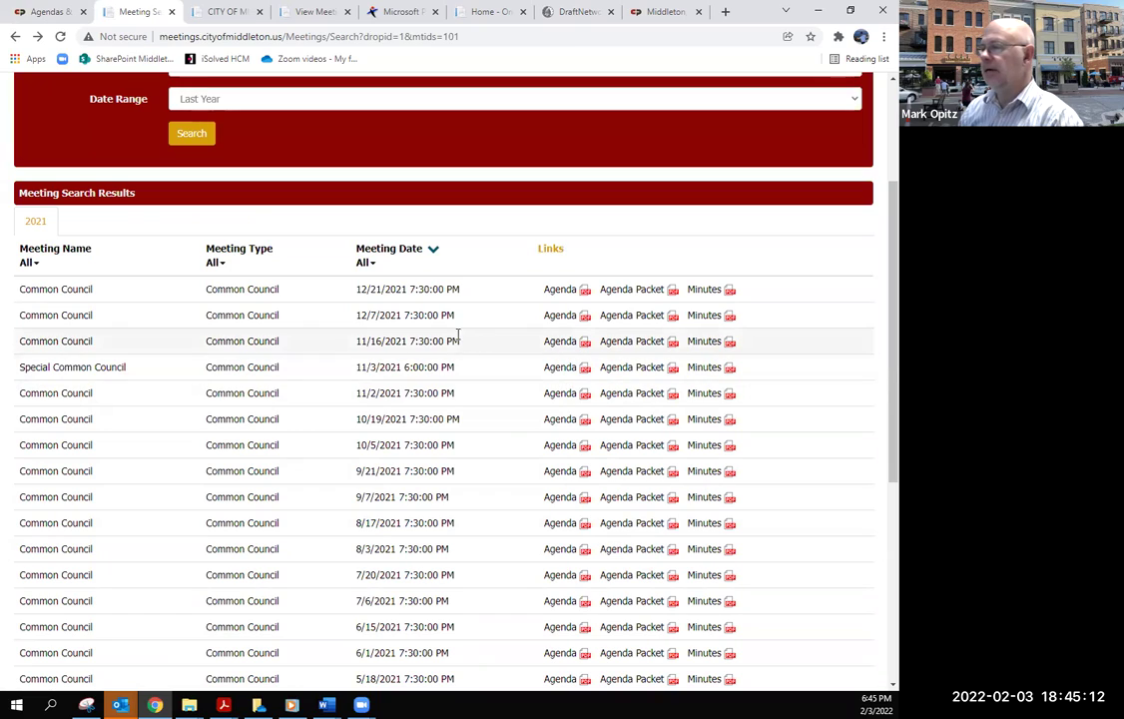
# Open the agenda of the 11/16/2021 Common Council meeting and scan all its sections for airport fuel farm and budget items.
pyautogui.click(560, 342)
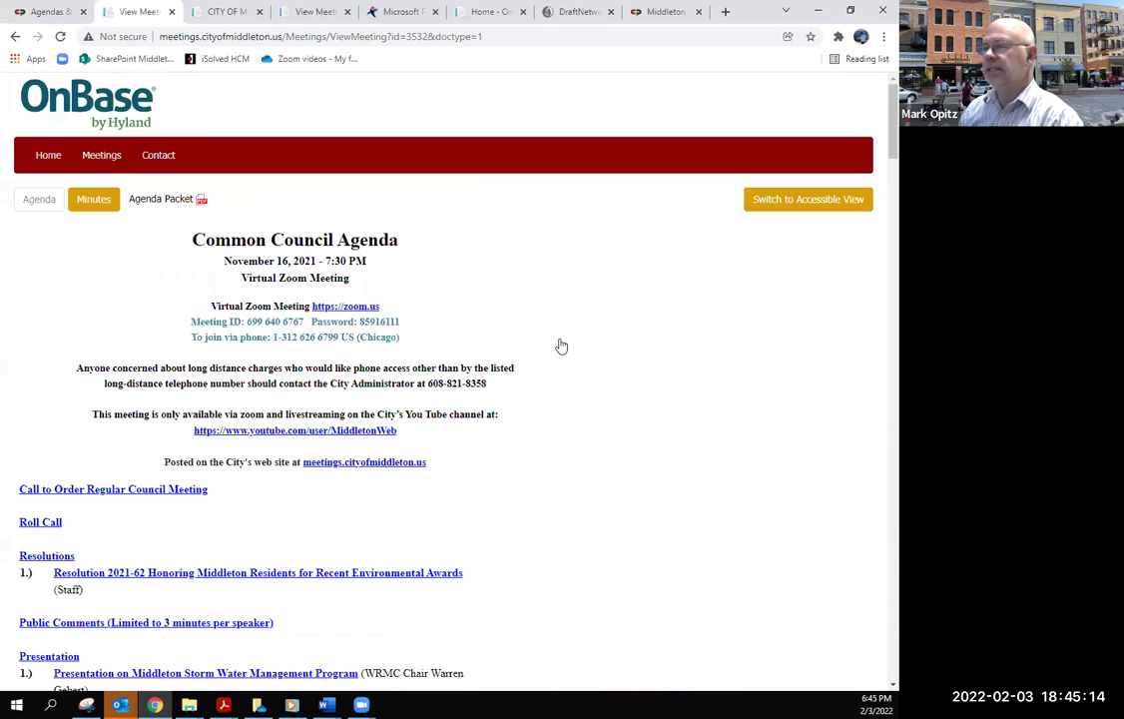
pyautogui.scroll(-3, 489, 409)
pyautogui.scroll(-5, 489, 410)
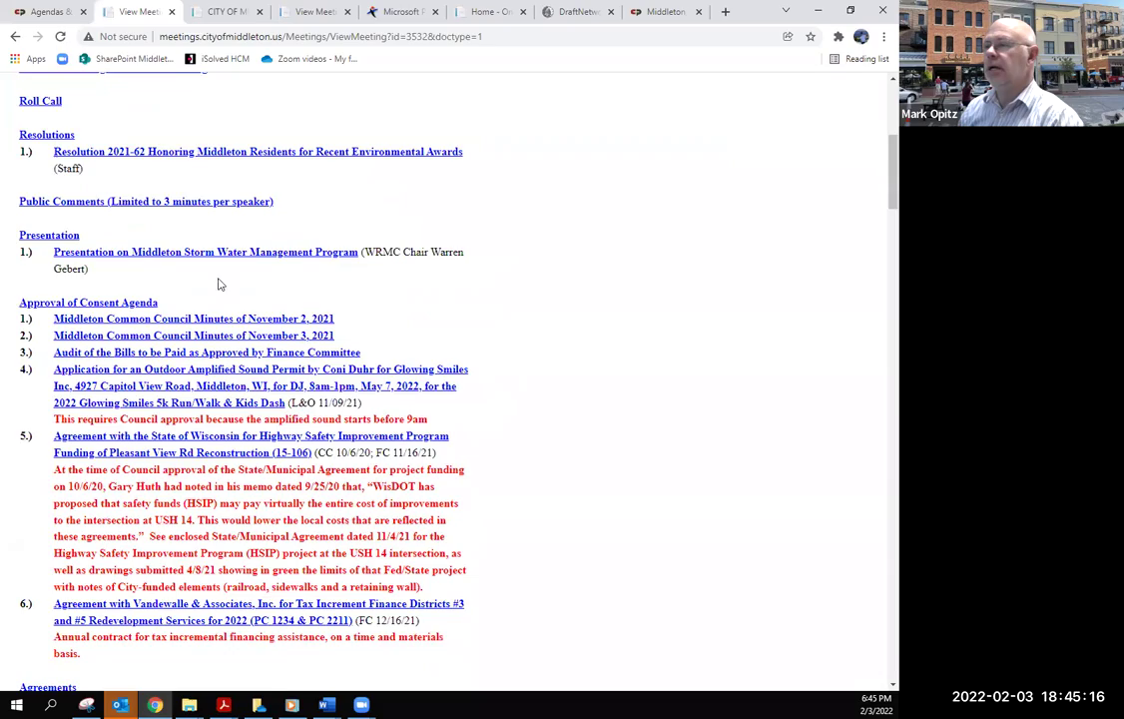
pyautogui.scroll(-10, 243, 333)
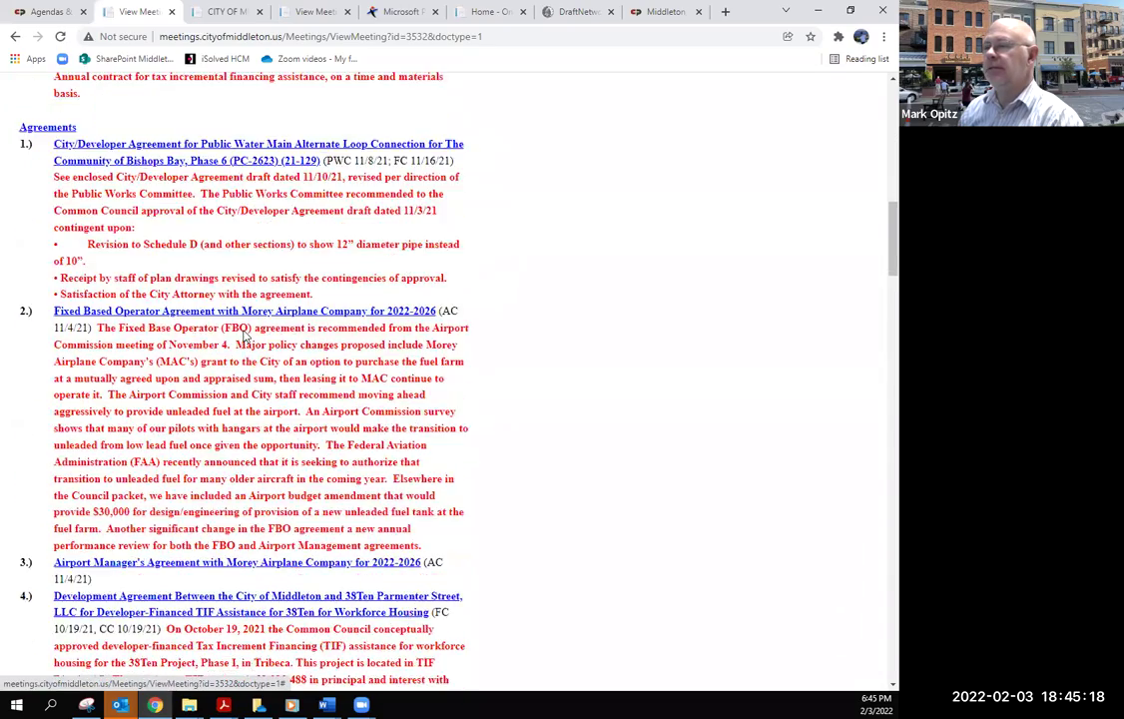
pyautogui.scroll(-2, 244, 337)
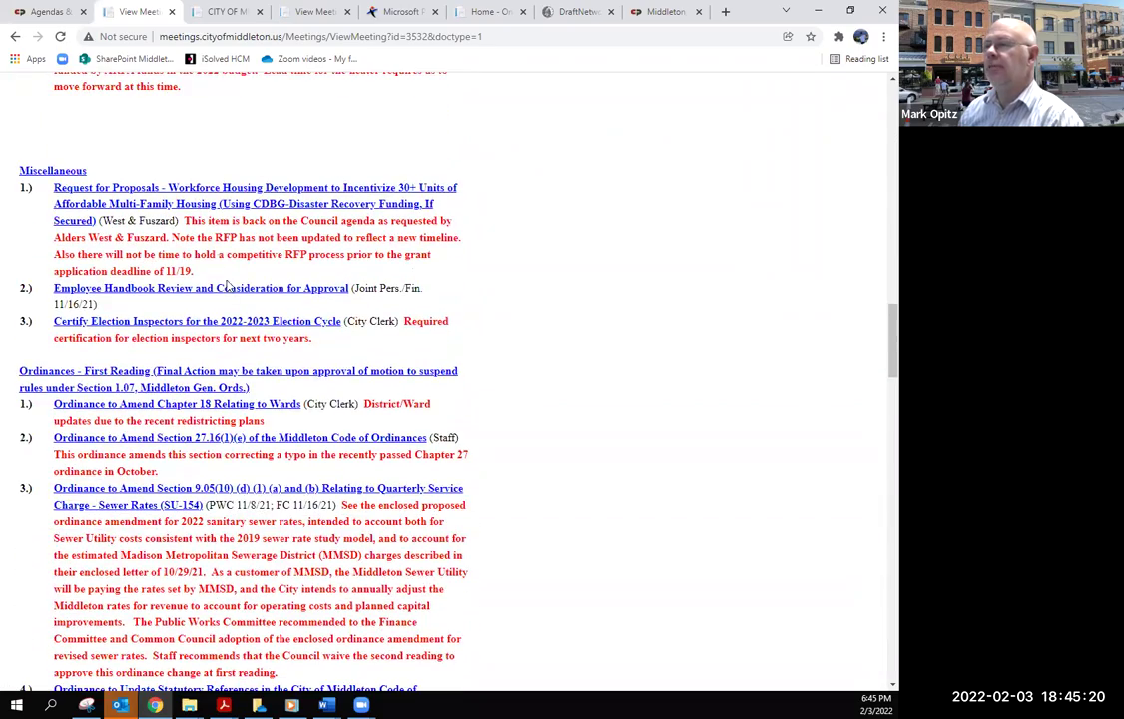
pyautogui.scroll(-7, 155, 309)
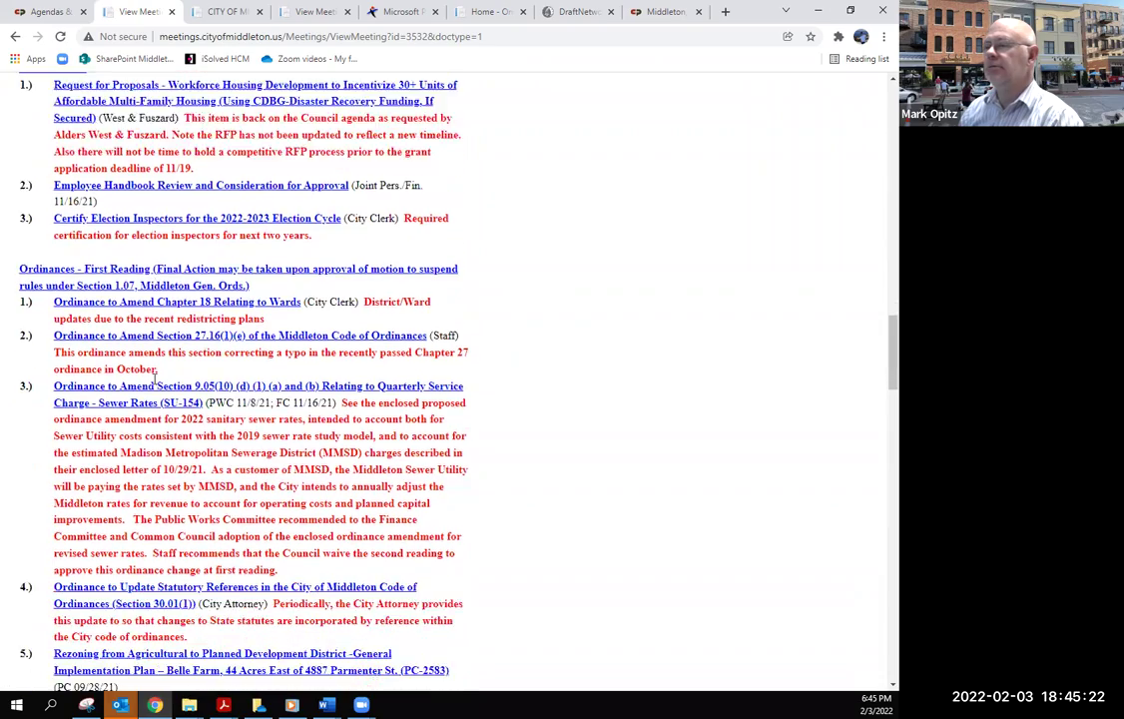
pyautogui.scroll(-7, 160, 379)
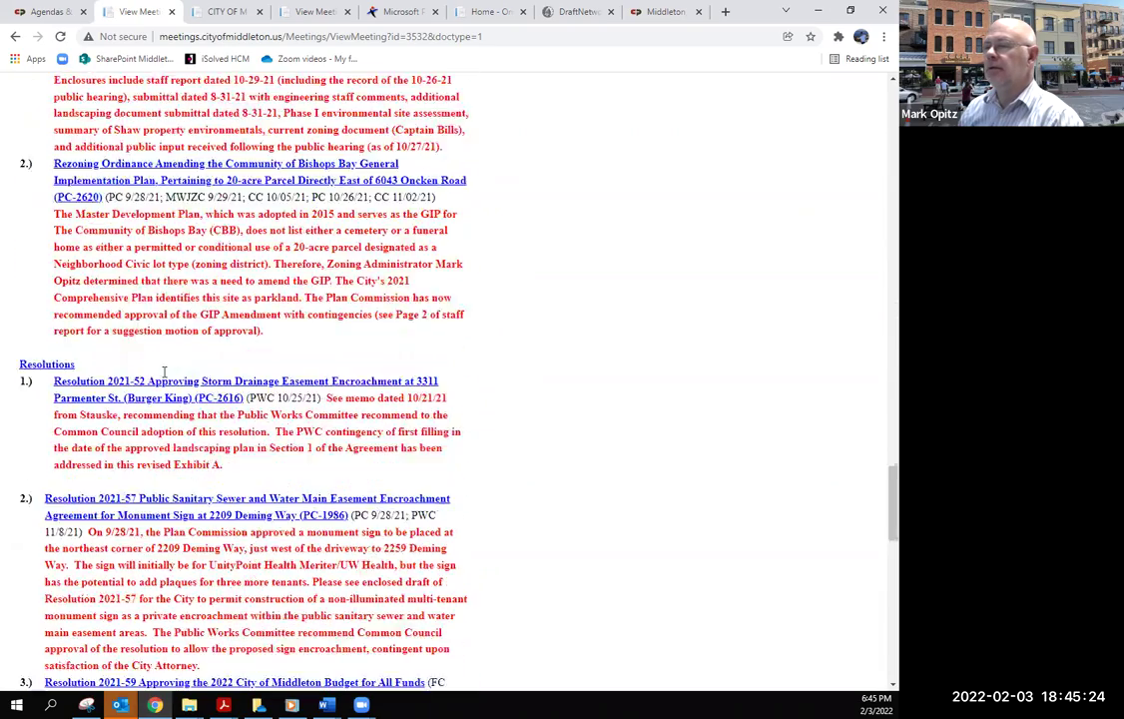
pyautogui.scroll(-2, 166, 376)
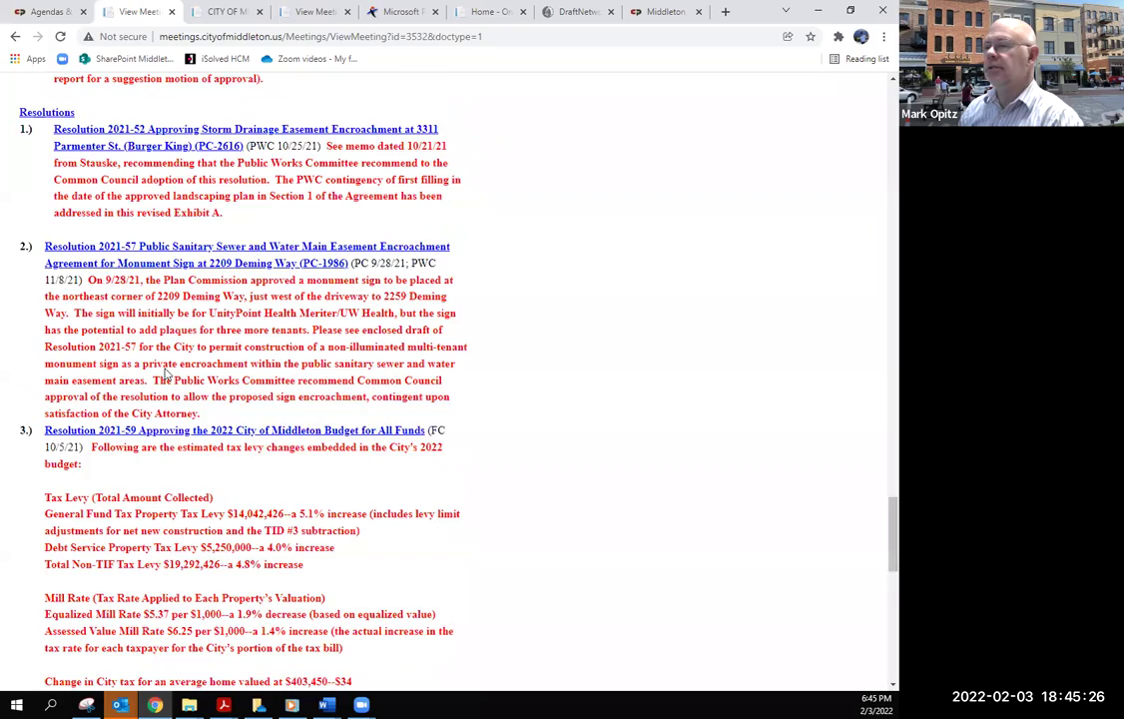
pyautogui.scroll(-7, 165, 372)
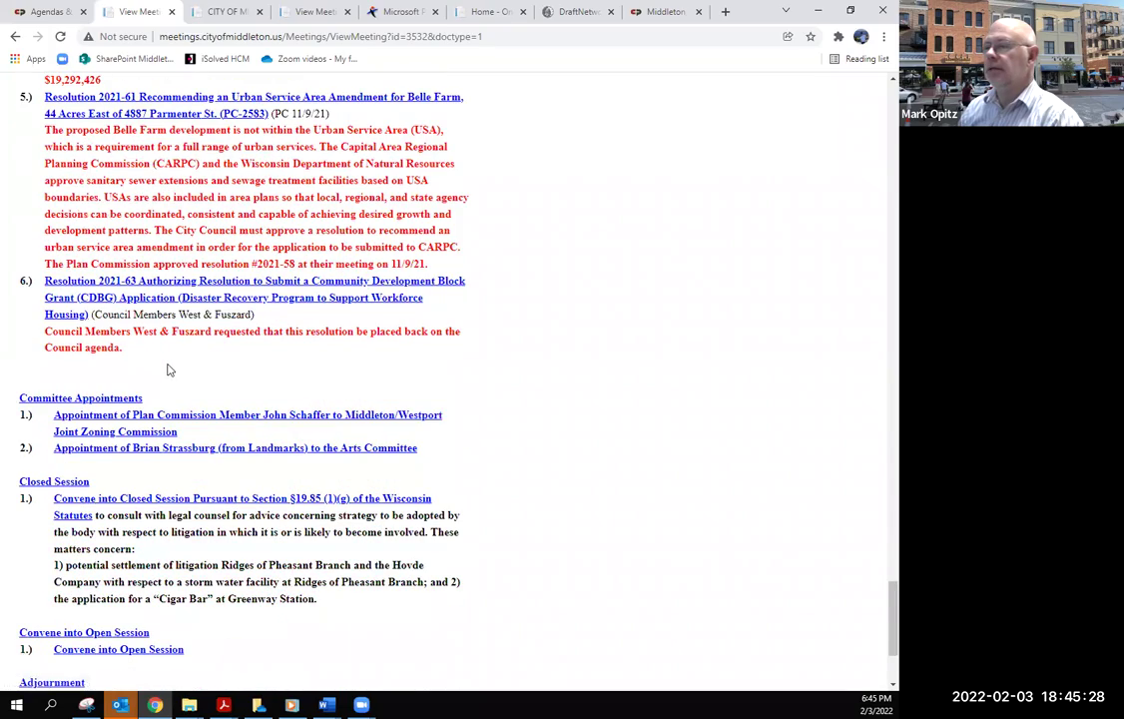
# Recheck the November 16, 2021 agenda from the resolutions back to the airport operator agreement, and return to the meeting search results.
pyautogui.scroll(3, 168, 370)
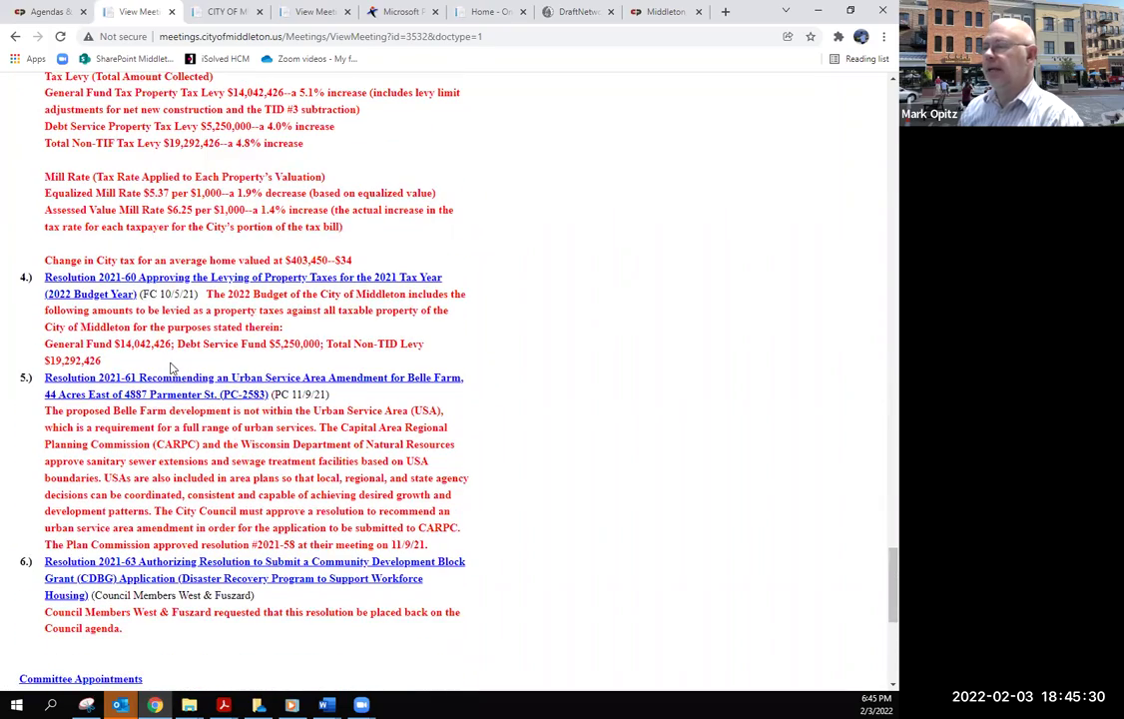
pyautogui.scroll(3, 381, 341)
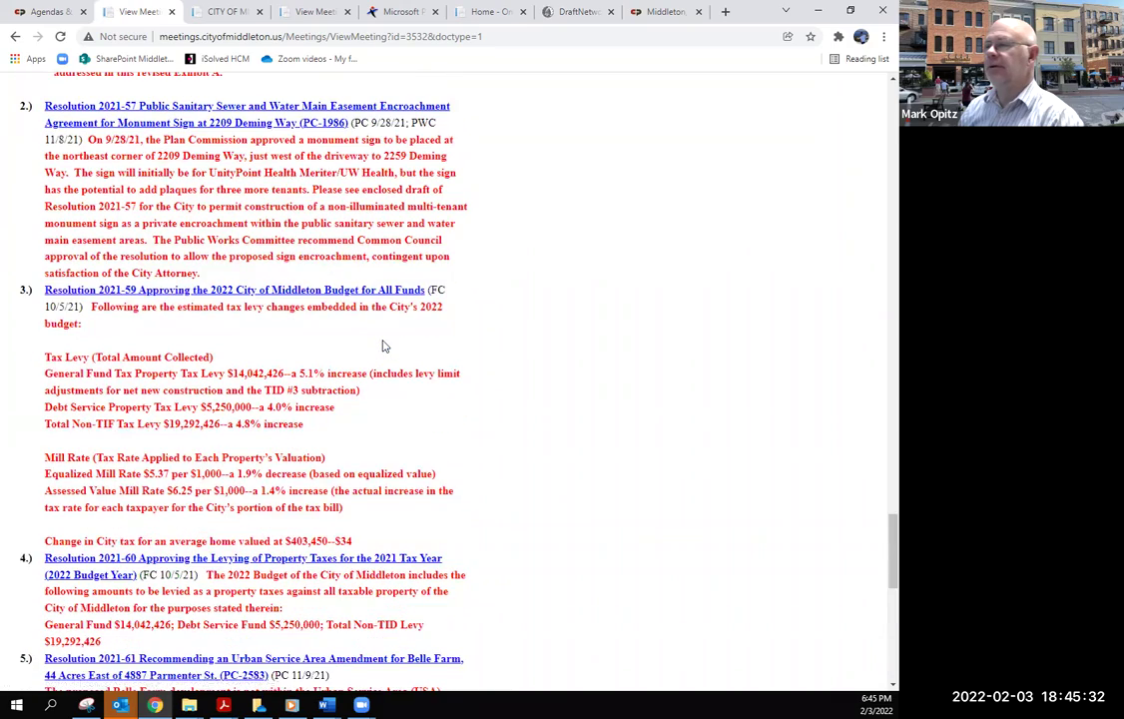
pyautogui.scroll(5, 383, 346)
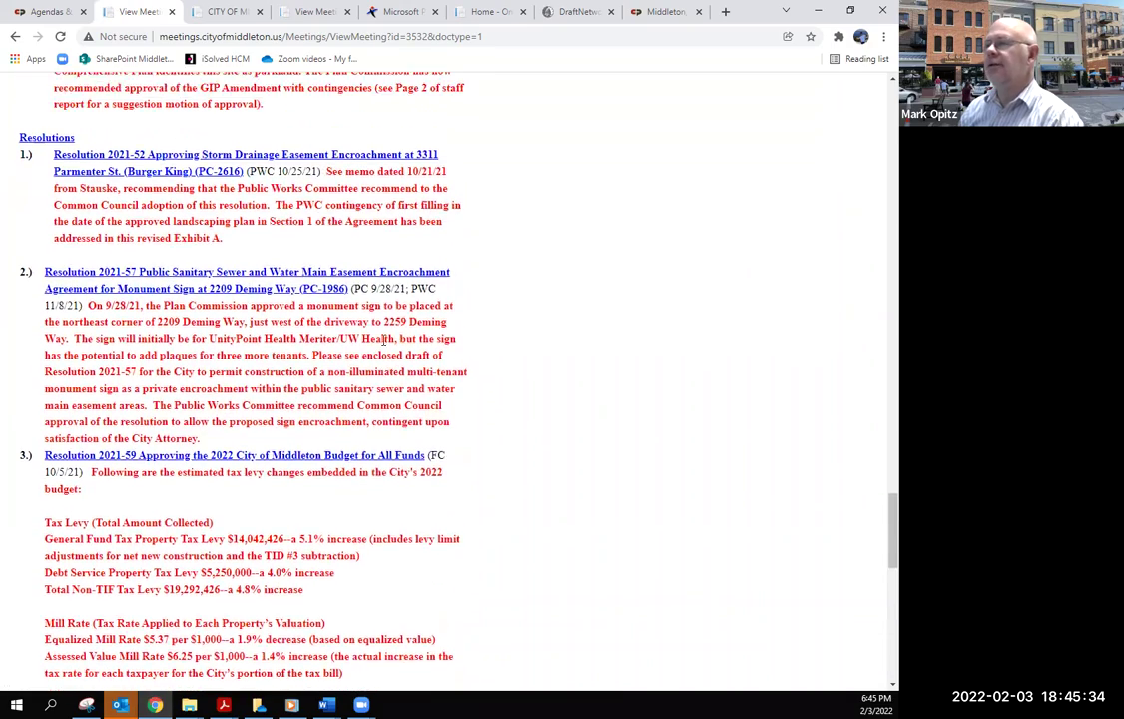
pyautogui.scroll(2, 389, 343)
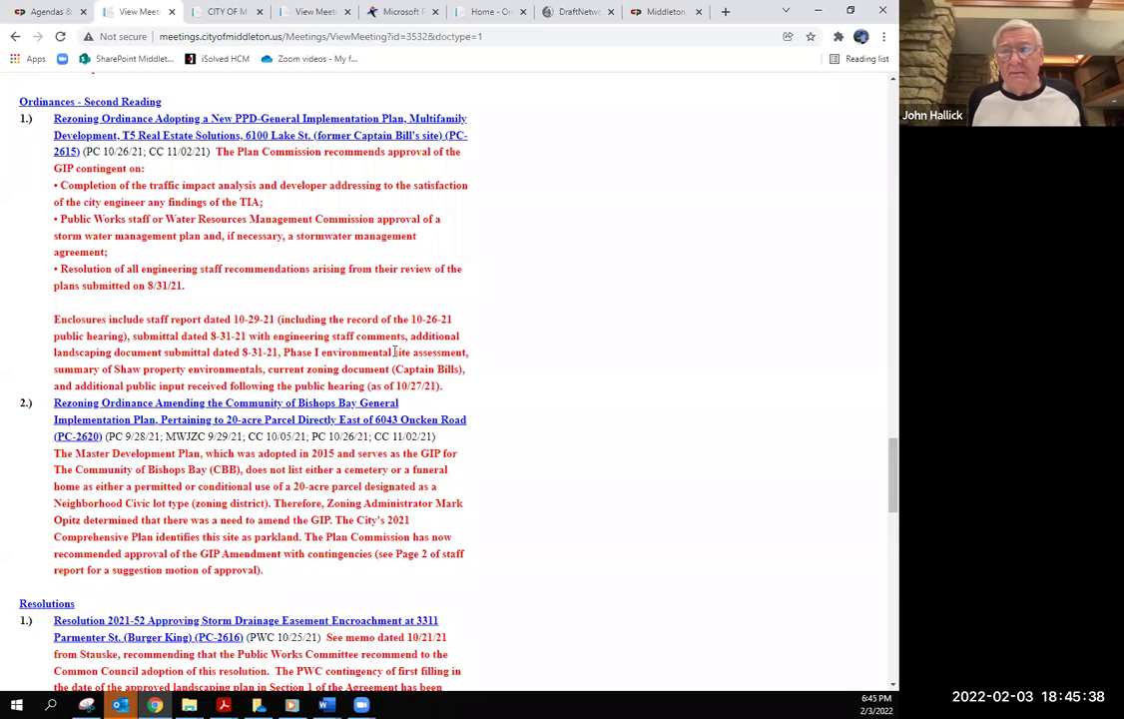
pyautogui.scroll(8, 396, 357)
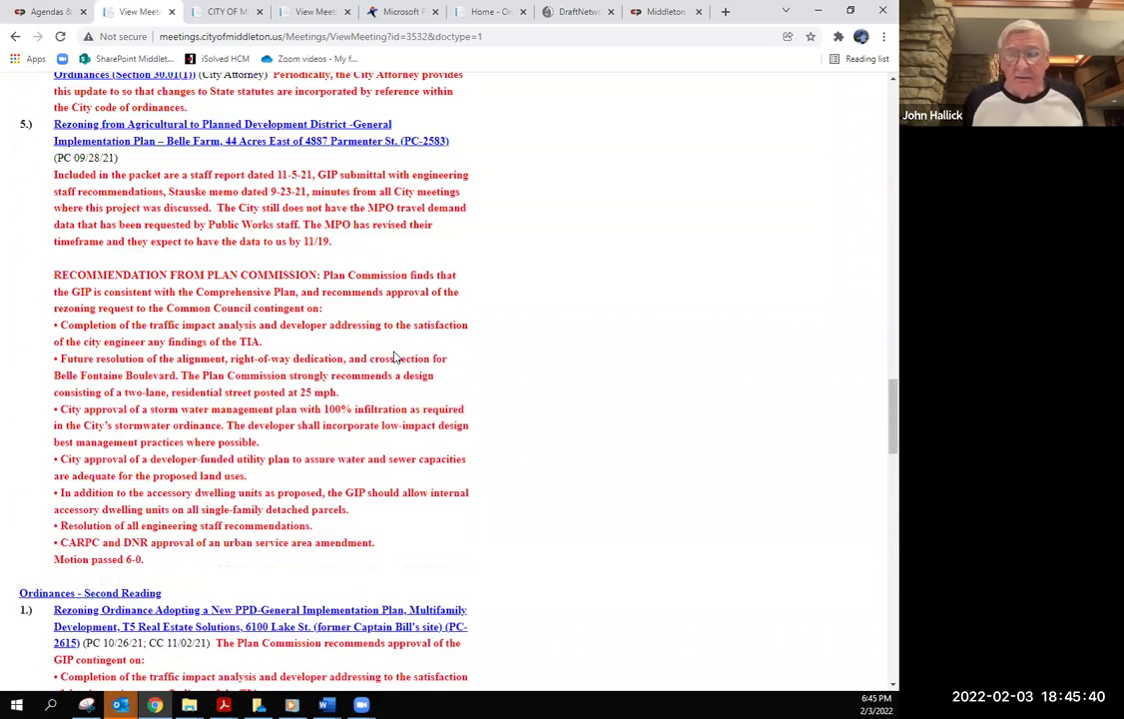
pyautogui.scroll(5, 394, 351)
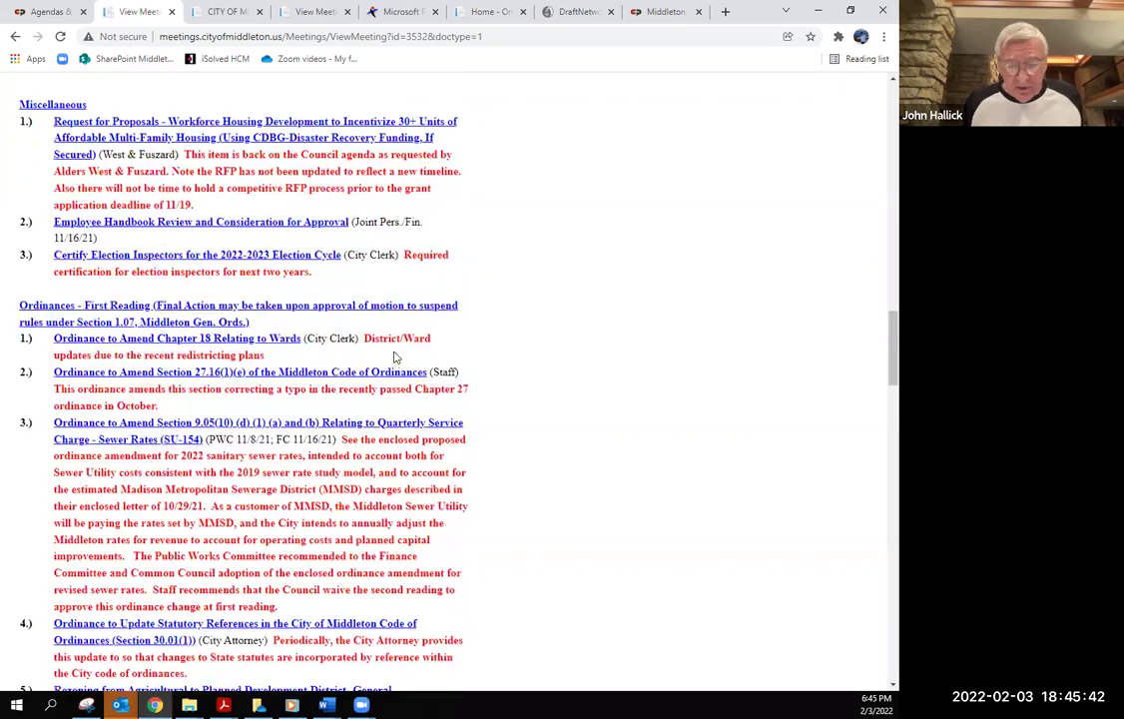
pyautogui.scroll(2, 395, 356)
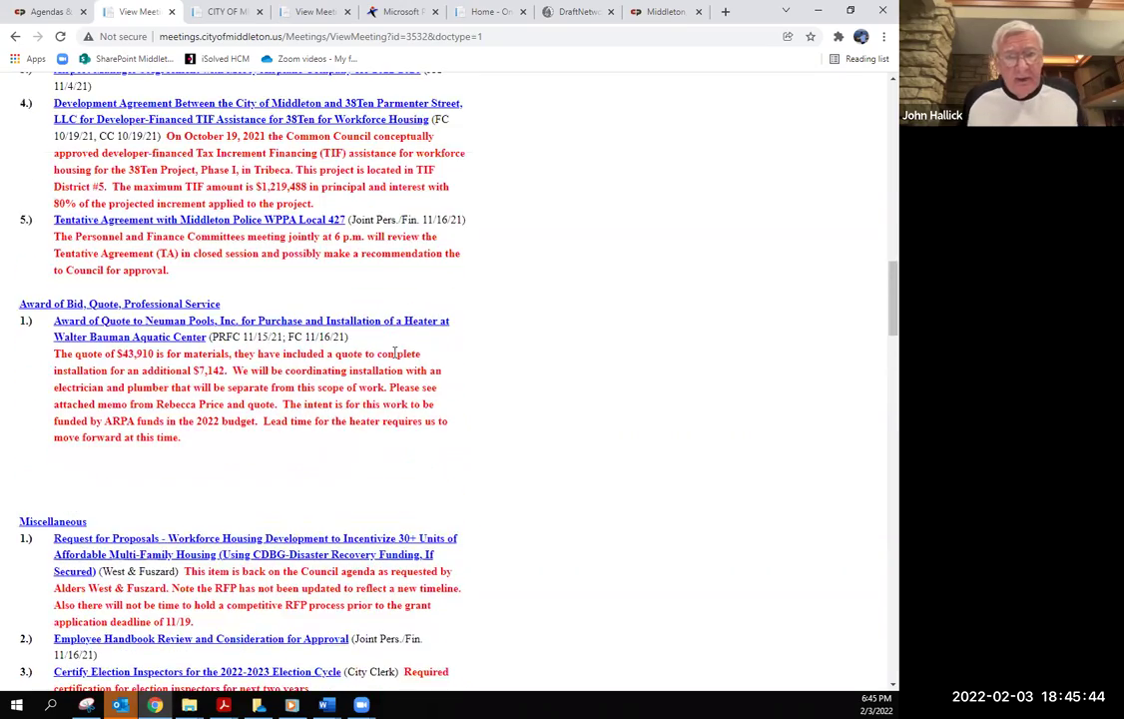
pyautogui.scroll(2, 394, 352)
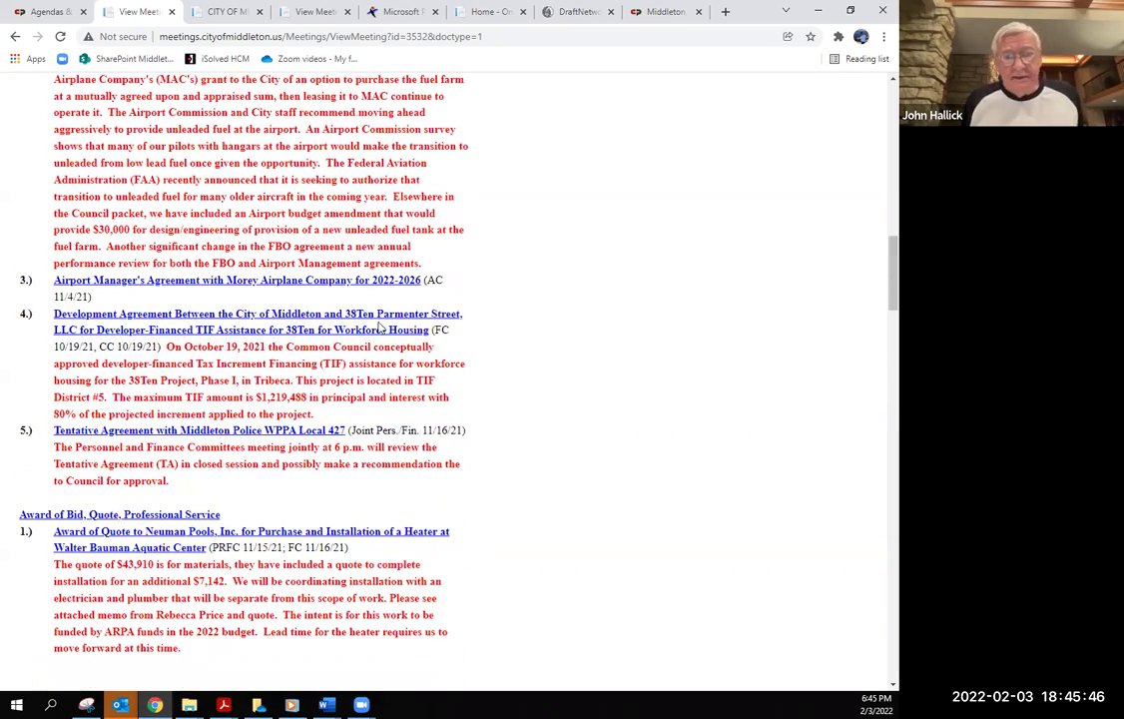
pyautogui.scroll(3, 380, 325)
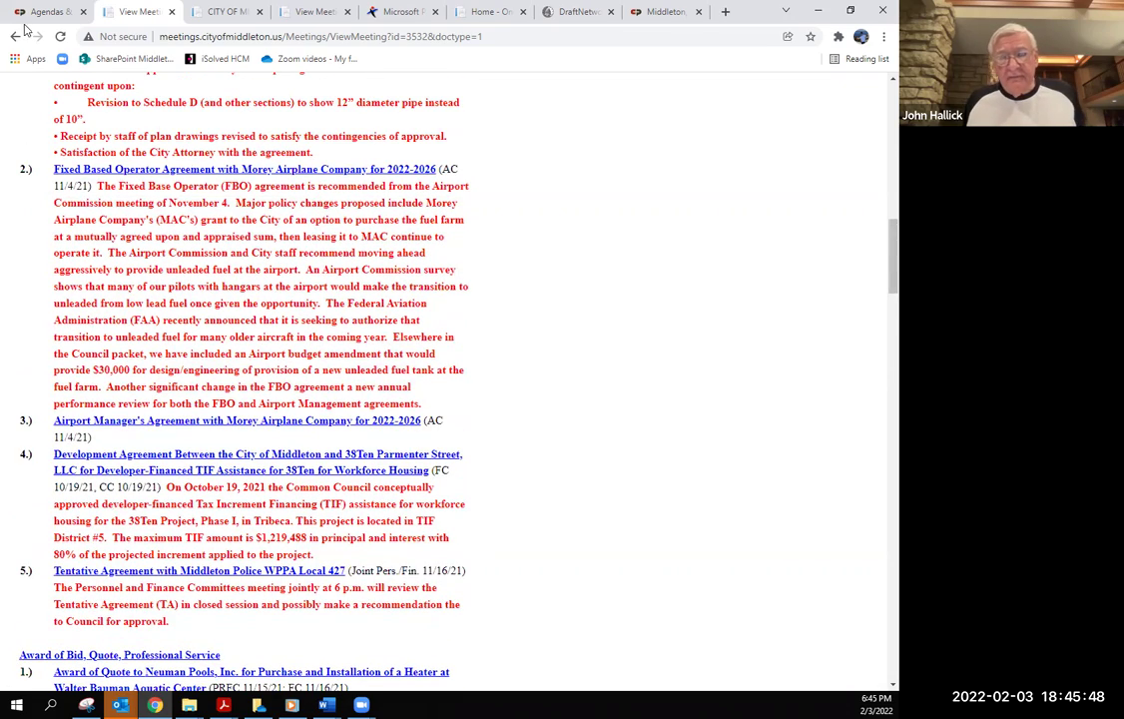
pyautogui.scroll(5, 13, 38)
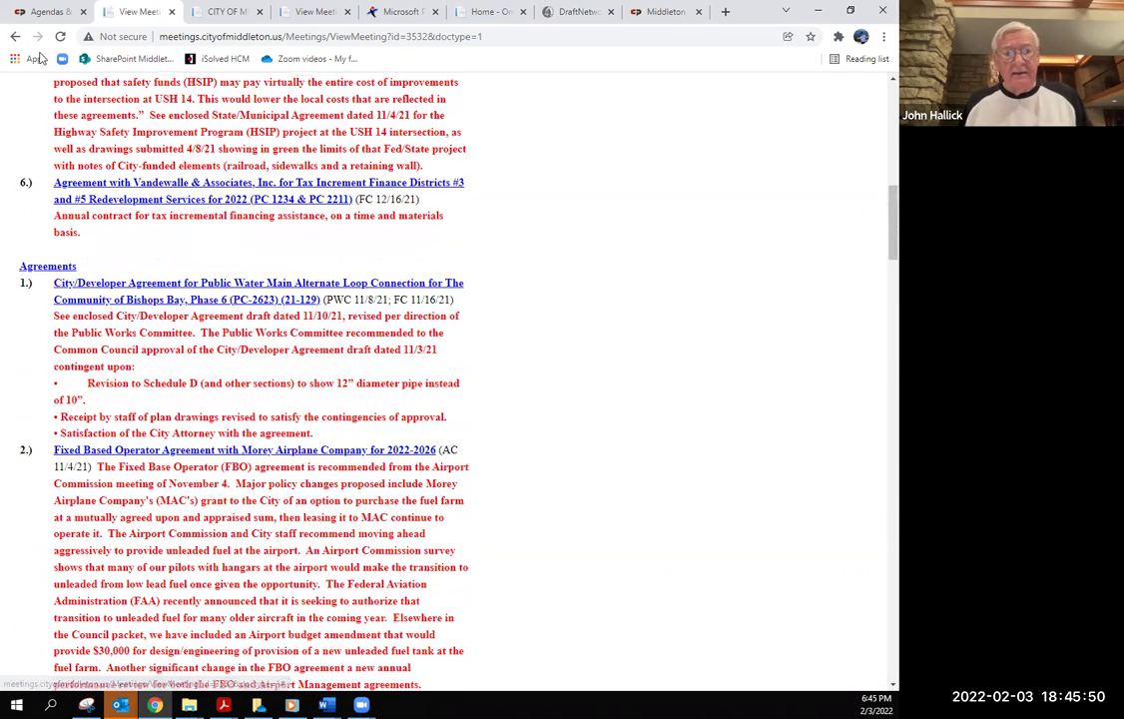
pyautogui.click(15, 36)
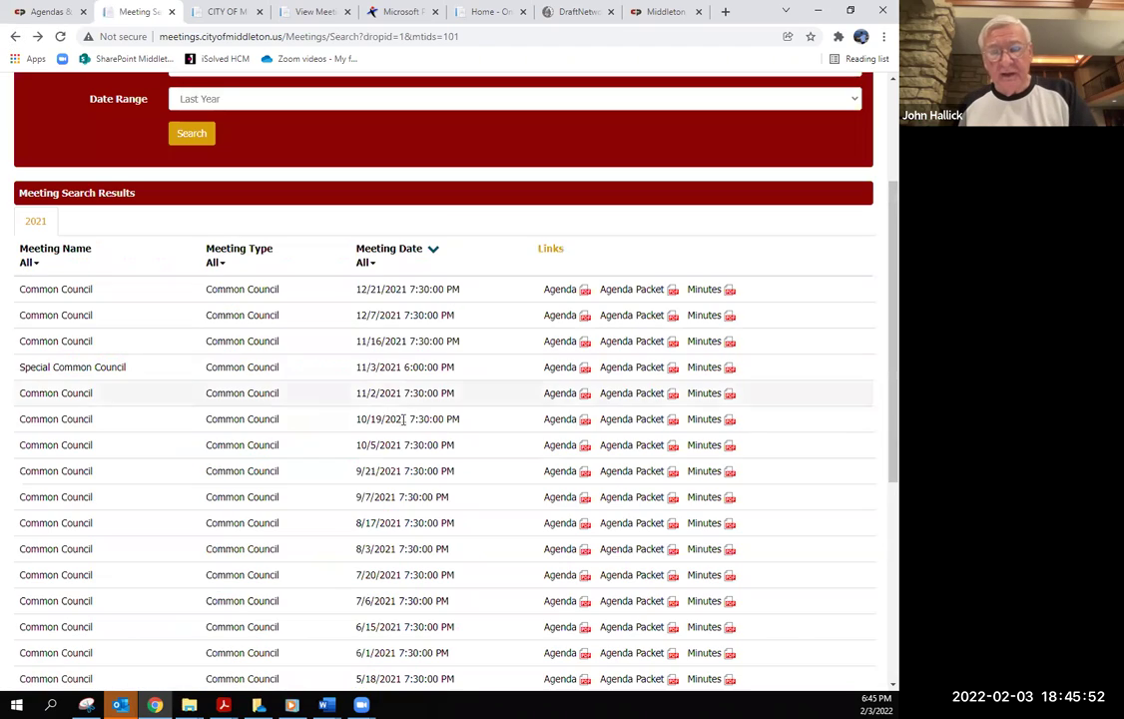
# Open the agenda of the 12/21/2021 Common Council meeting and scan its agreements, easements, miscellaneous items and resolutions for airport funding.
pyautogui.click(561, 290)
pyautogui.scroll(-5, 459, 384)
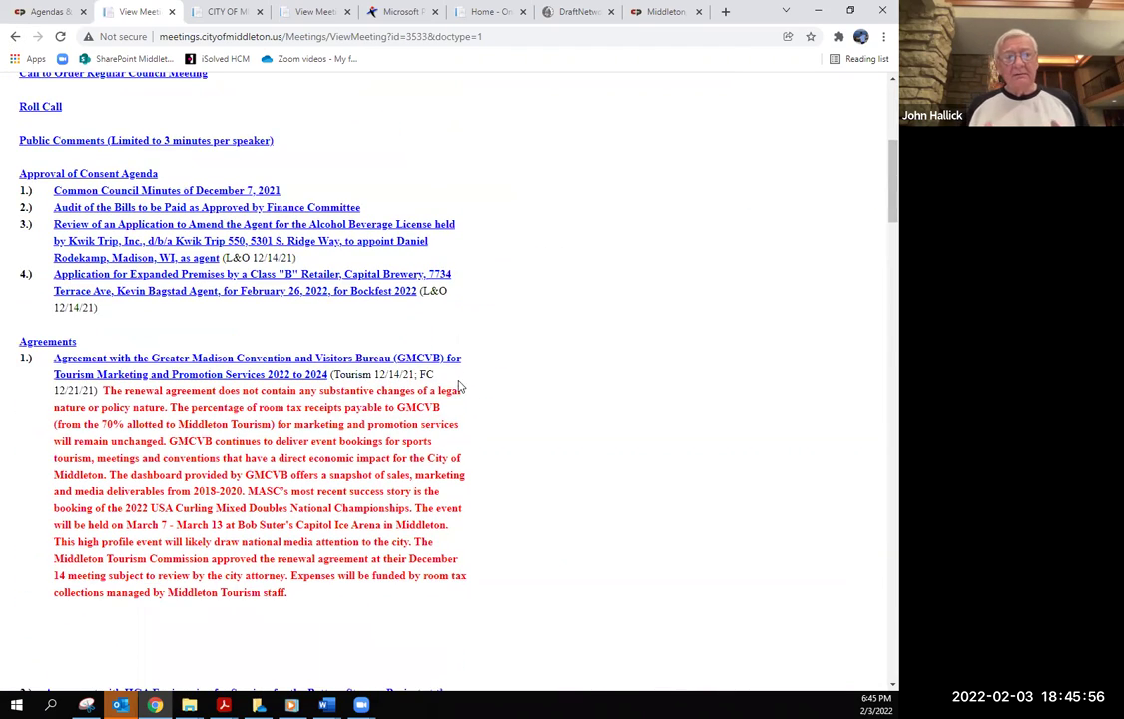
pyautogui.scroll(-9, 459, 387)
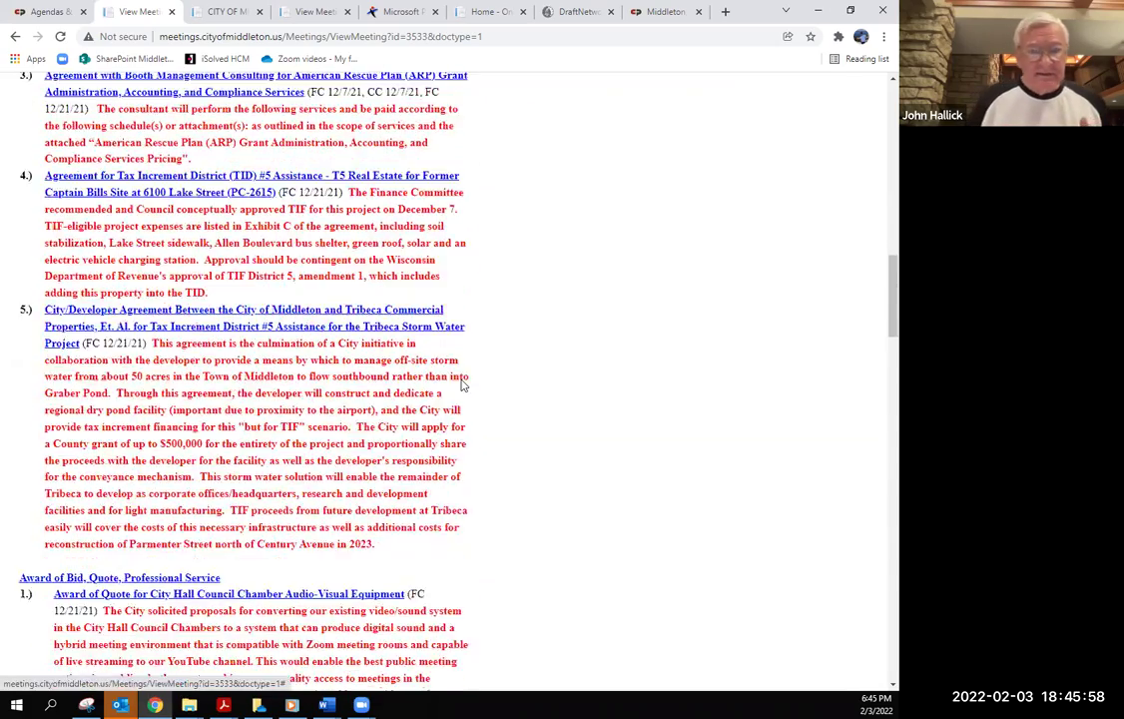
pyautogui.scroll(-8, 463, 385)
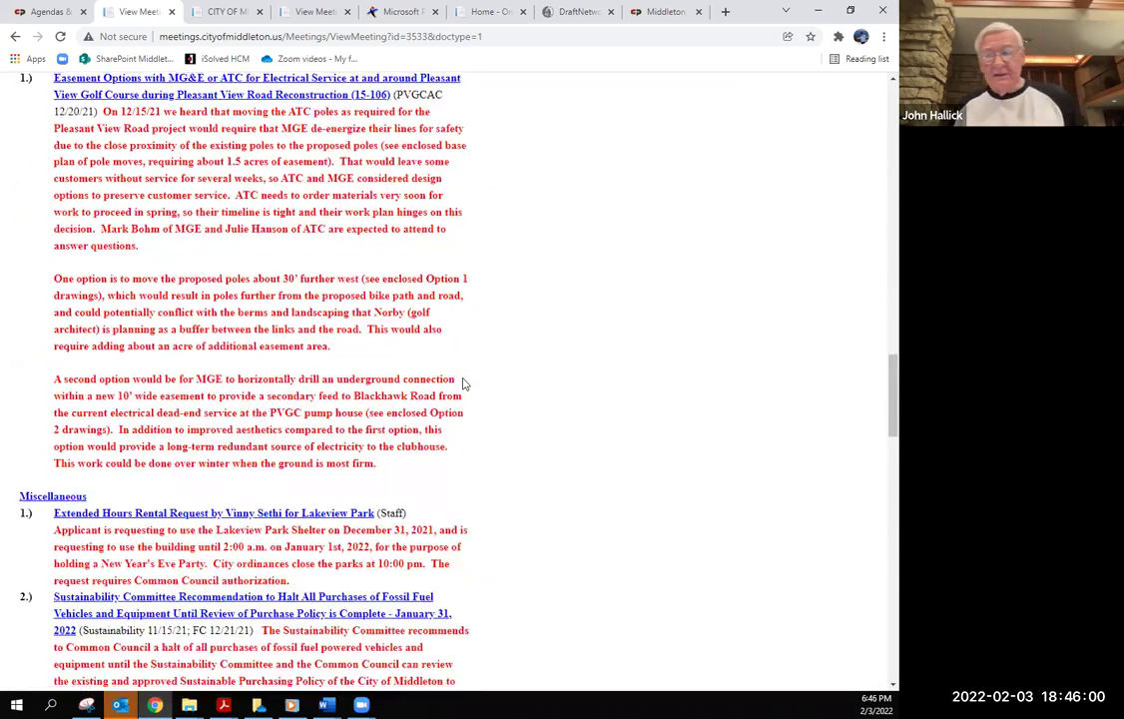
pyautogui.scroll(-3, 462, 384)
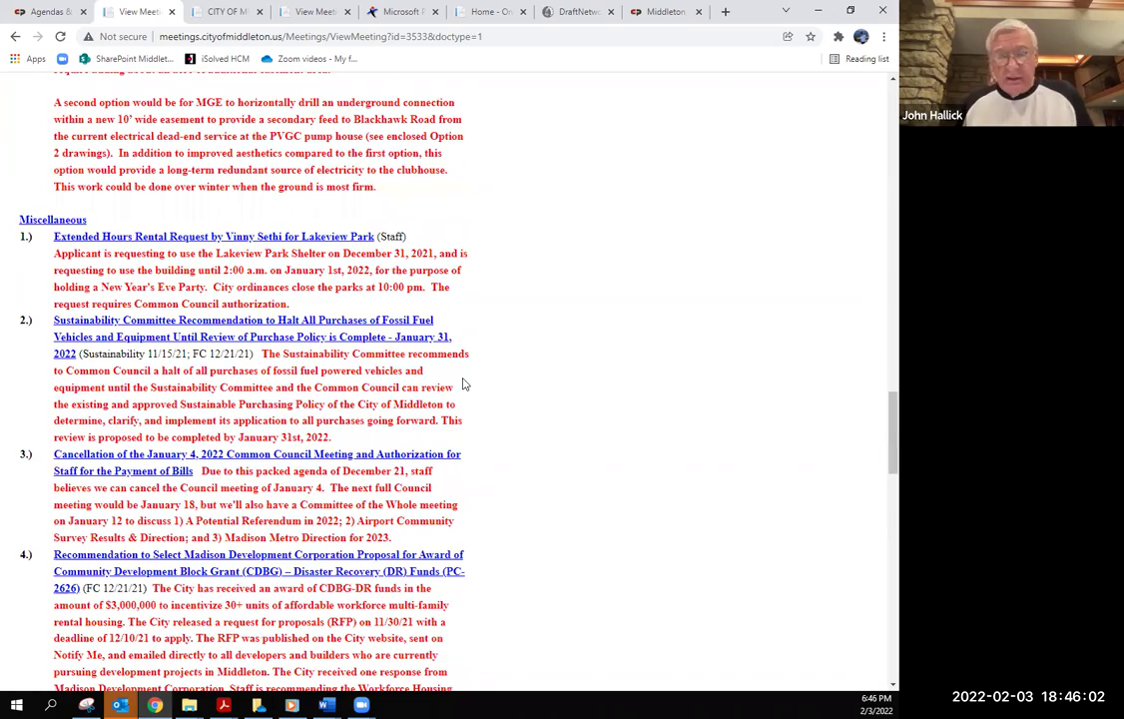
pyautogui.scroll(-7, 462, 384)
pyautogui.scroll(-5, 462, 384)
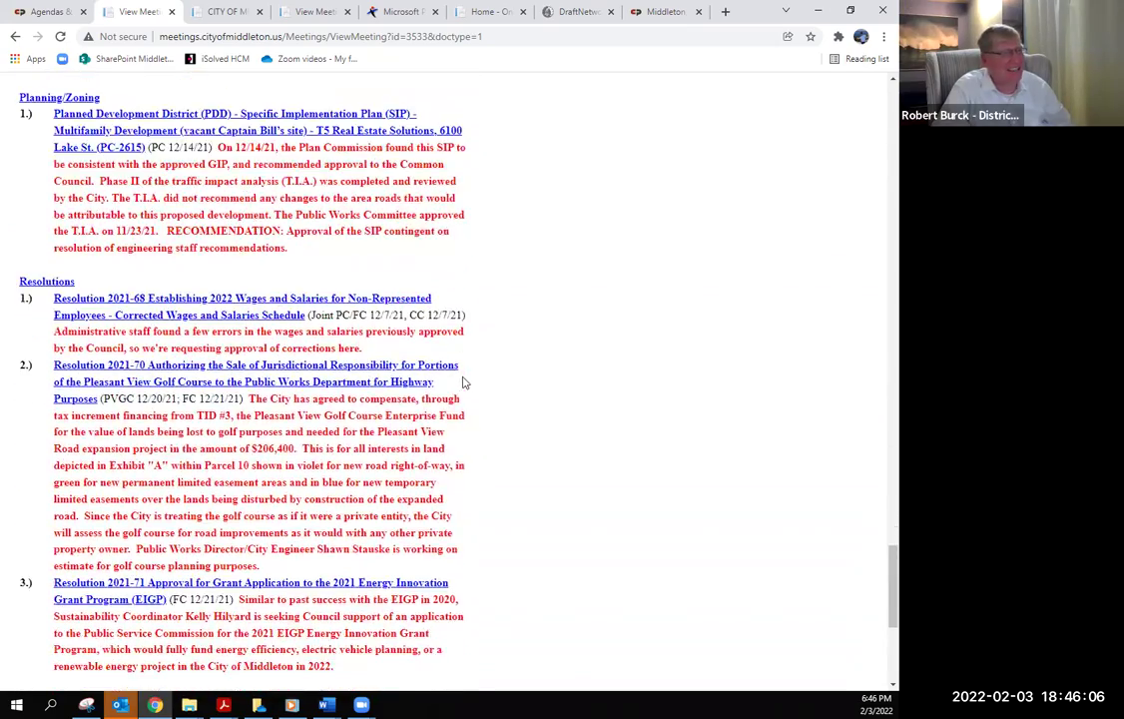
pyautogui.scroll(-3, 462, 382)
# Recheck the December 21, 2021 agenda from its resolutions back to the consent agenda for airport-related items.
pyautogui.scroll(3, 462, 383)
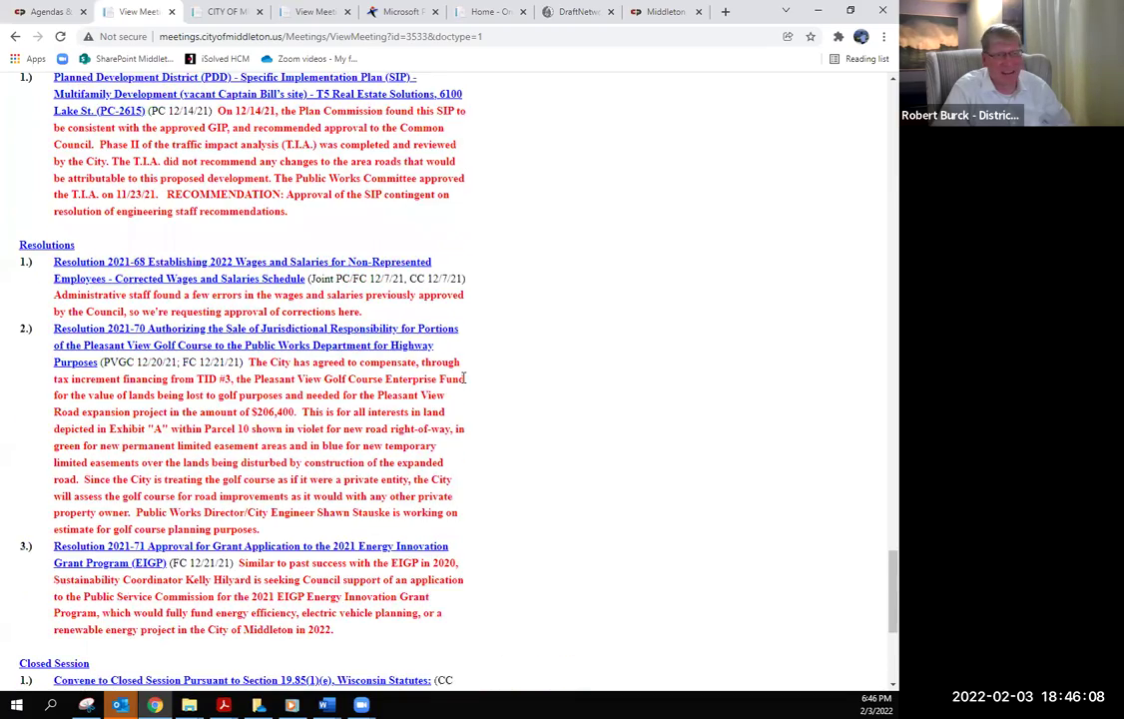
pyautogui.scroll(3, 462, 382)
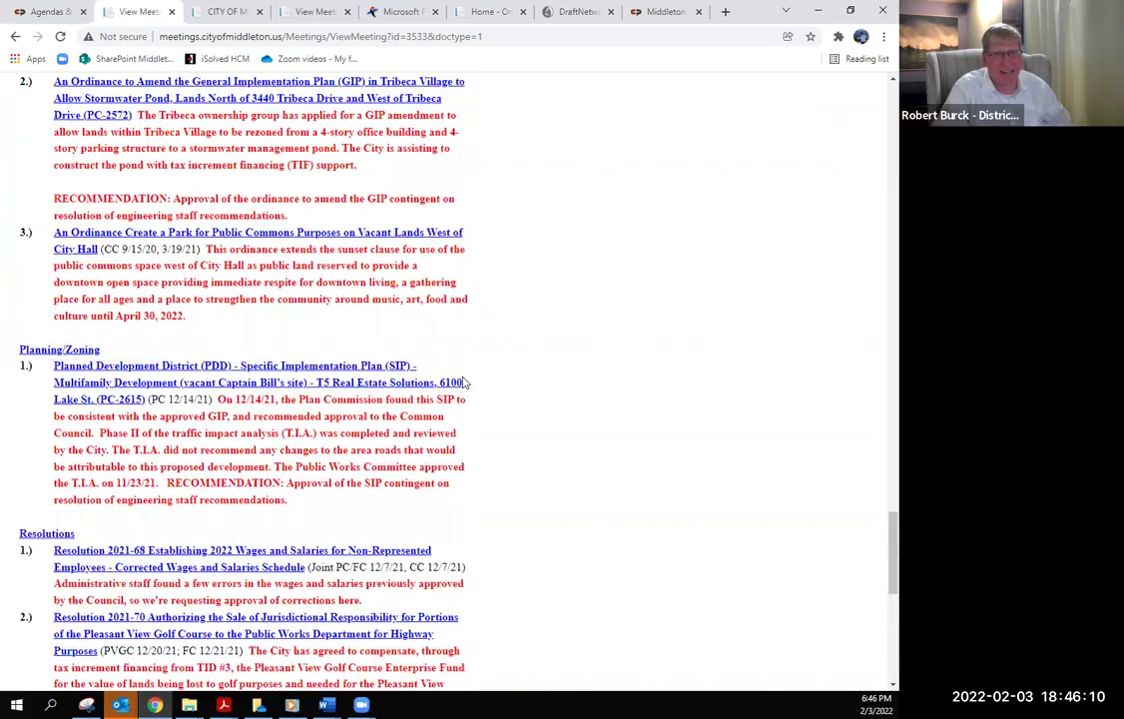
pyautogui.scroll(3, 462, 382)
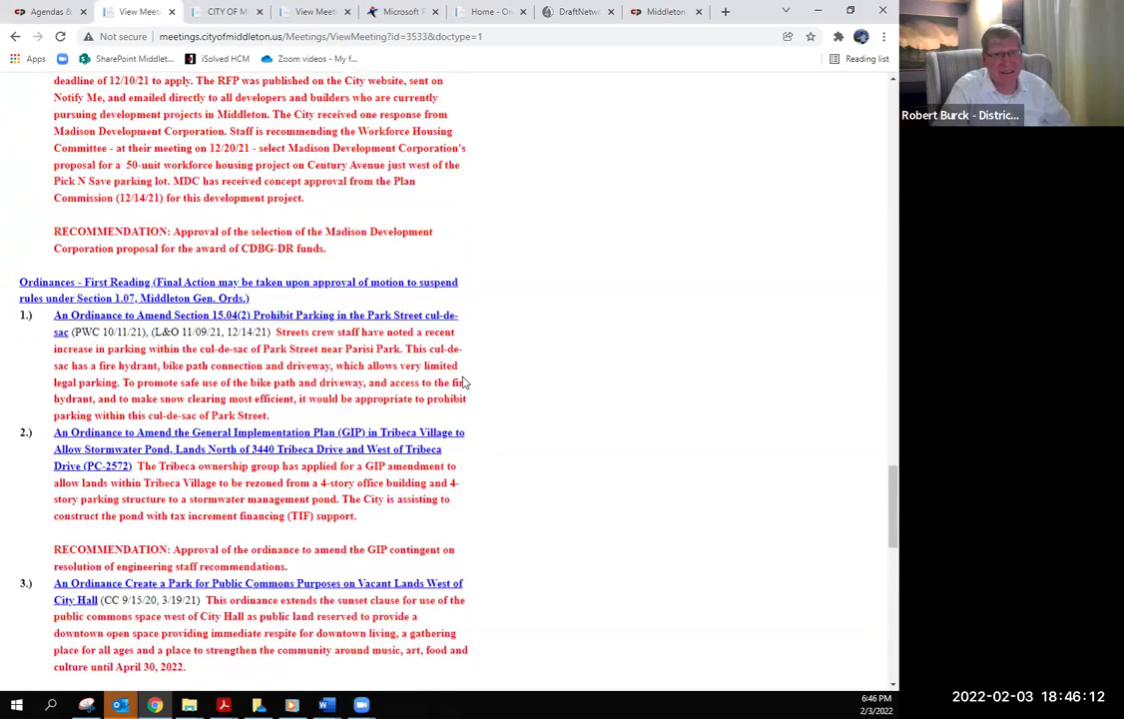
pyautogui.scroll(3, 463, 383)
pyautogui.scroll(2, 462, 382)
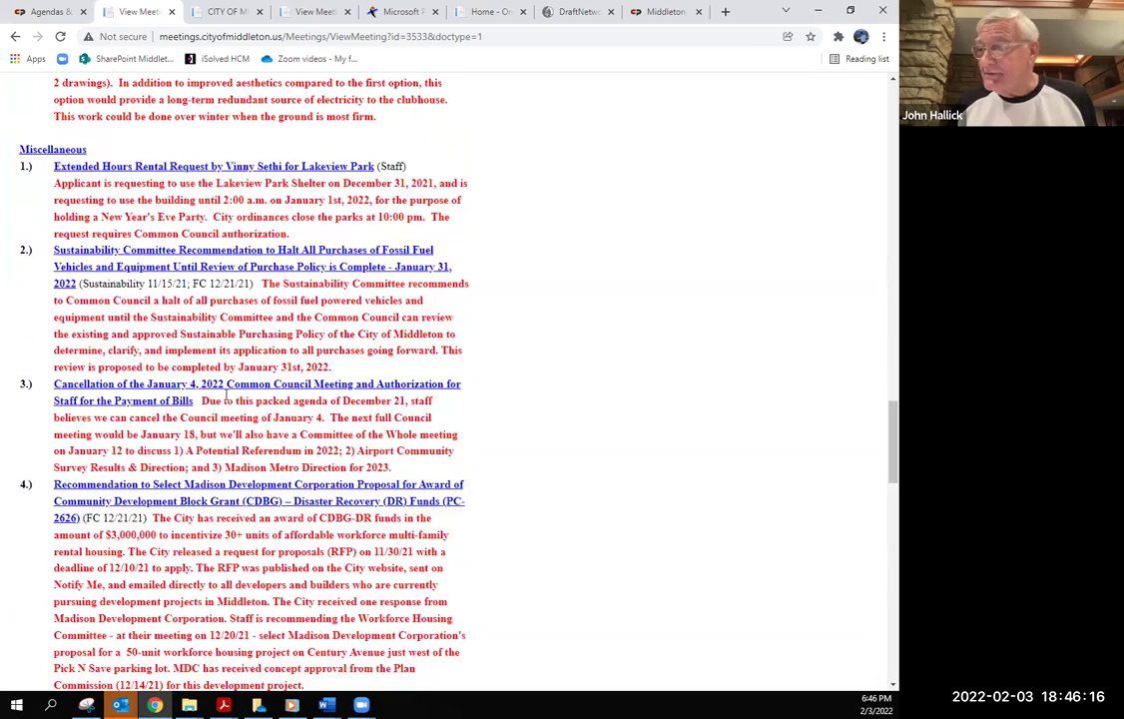
pyautogui.scroll(10, 227, 400)
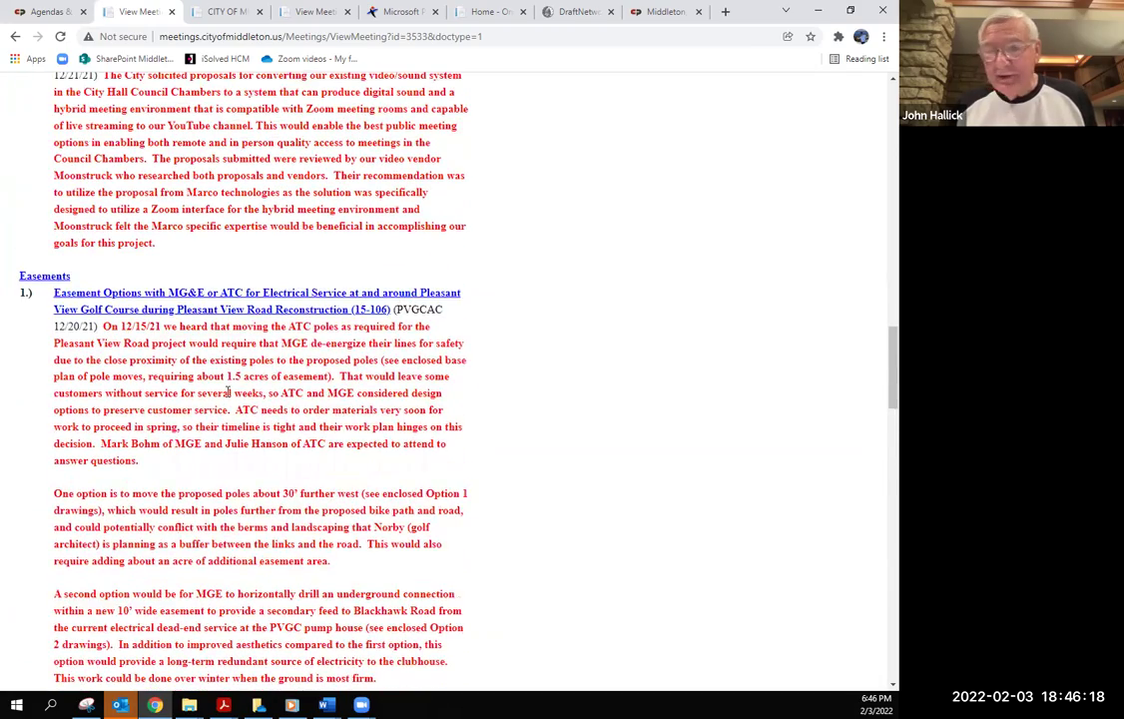
pyautogui.scroll(4, 228, 390)
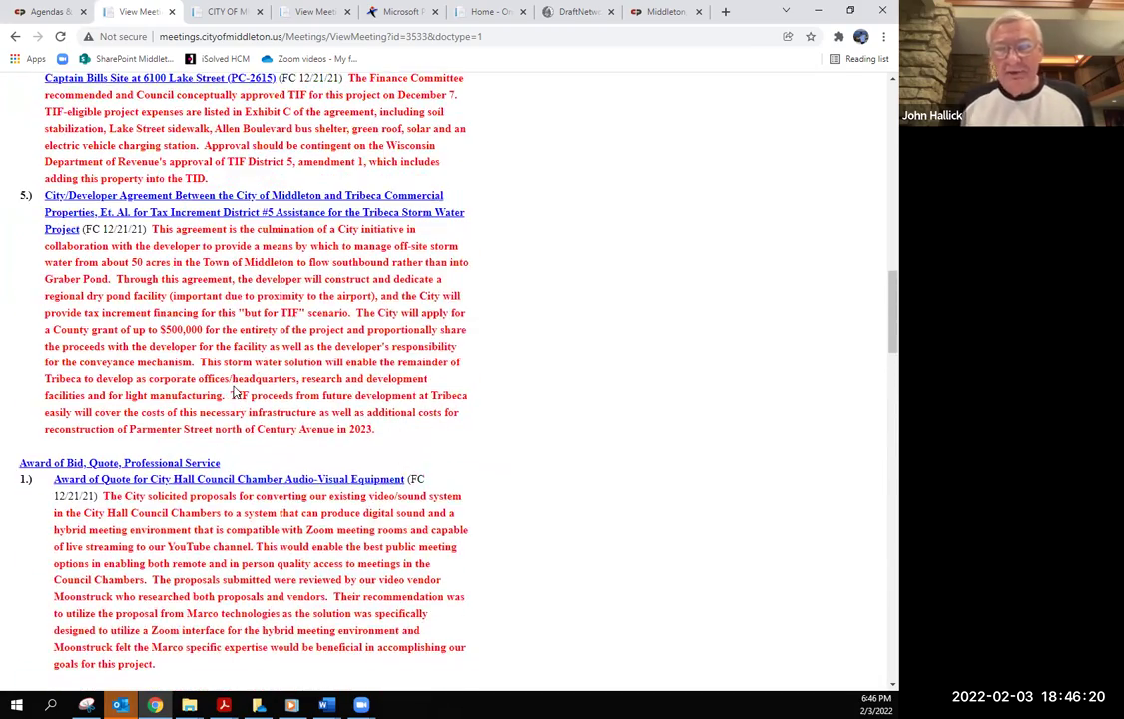
pyautogui.scroll(7, 233, 389)
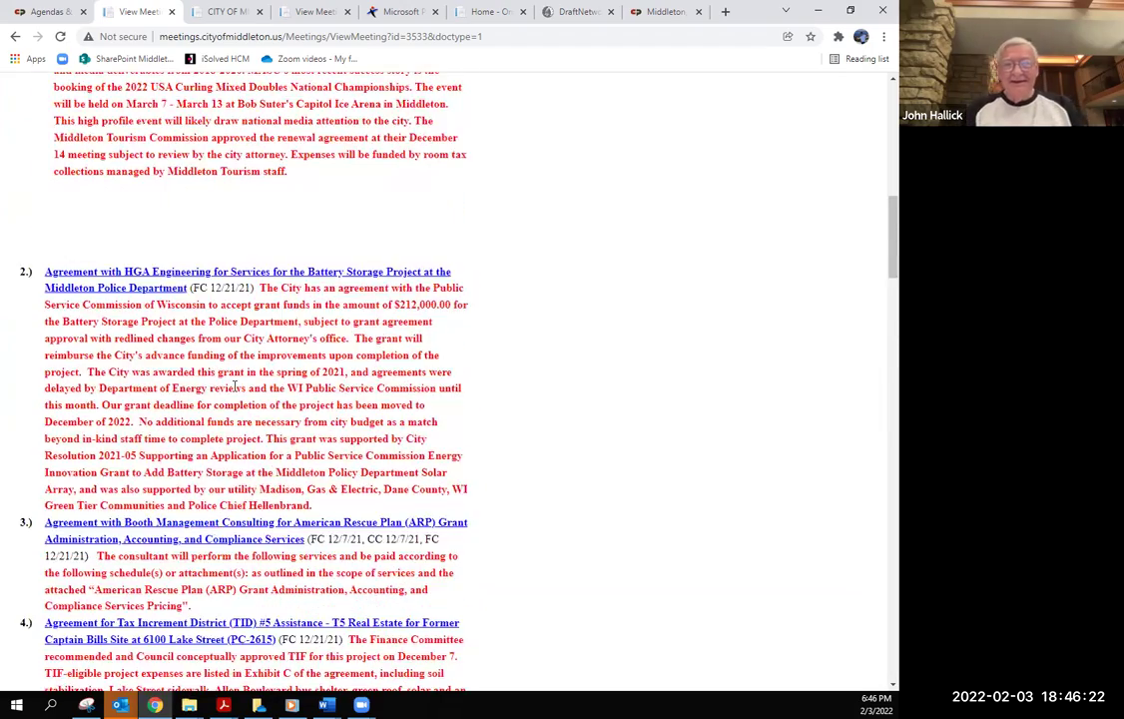
pyautogui.scroll(4, 235, 388)
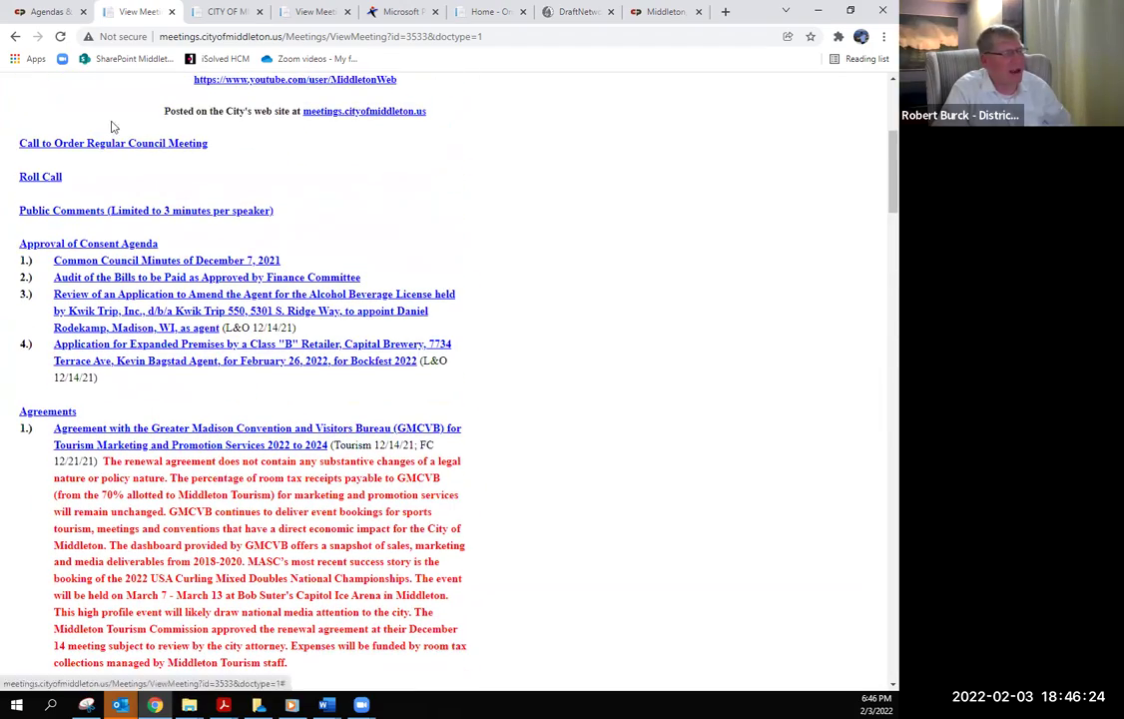
# Return to the meeting search results, open the 11/3/2021 Special Common Council agenda, and examine its 2022 budget items.
pyautogui.click(14, 36)
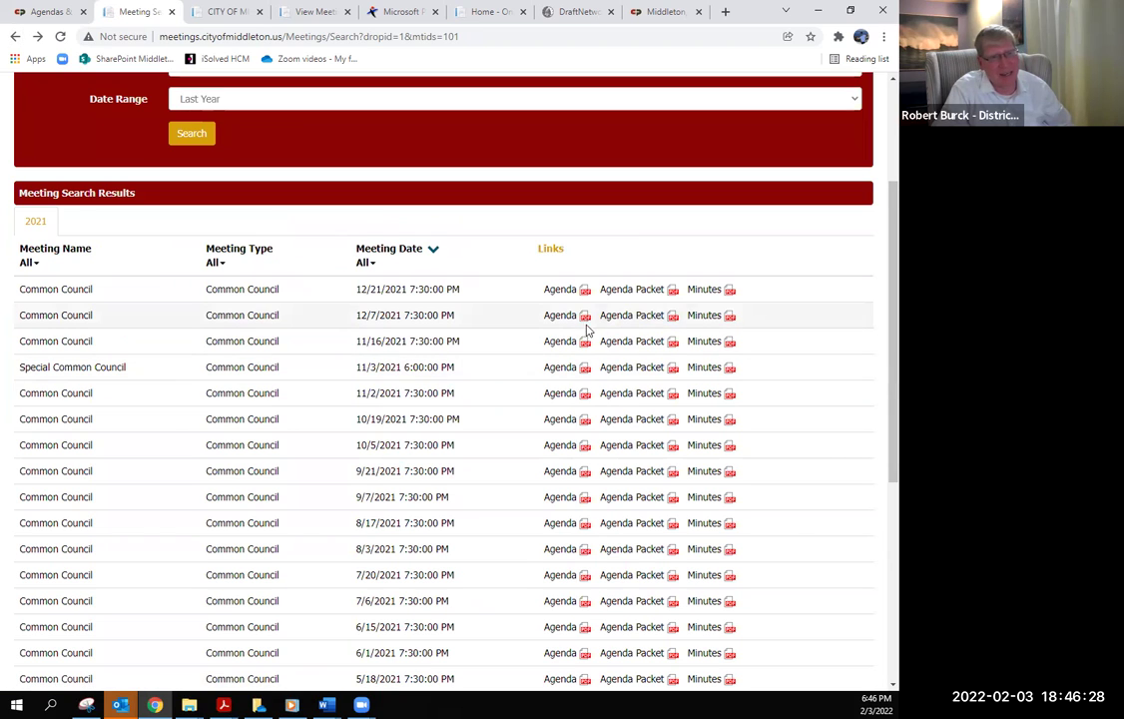
pyautogui.click(563, 367)
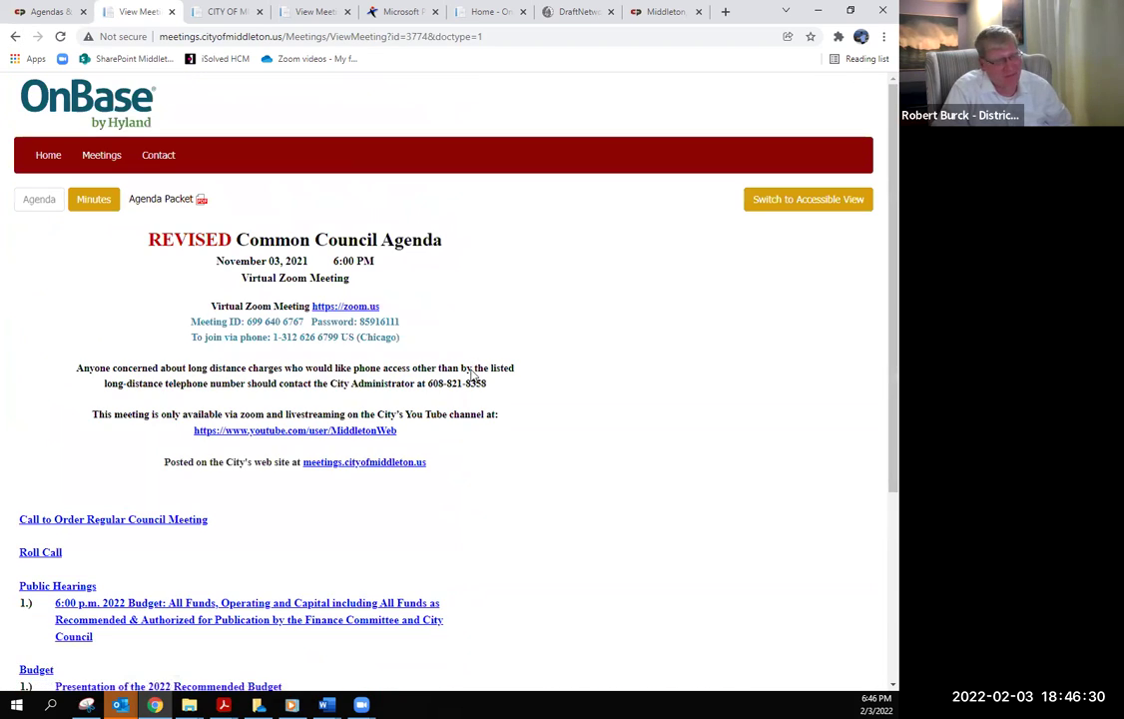
pyautogui.scroll(-5, 472, 379)
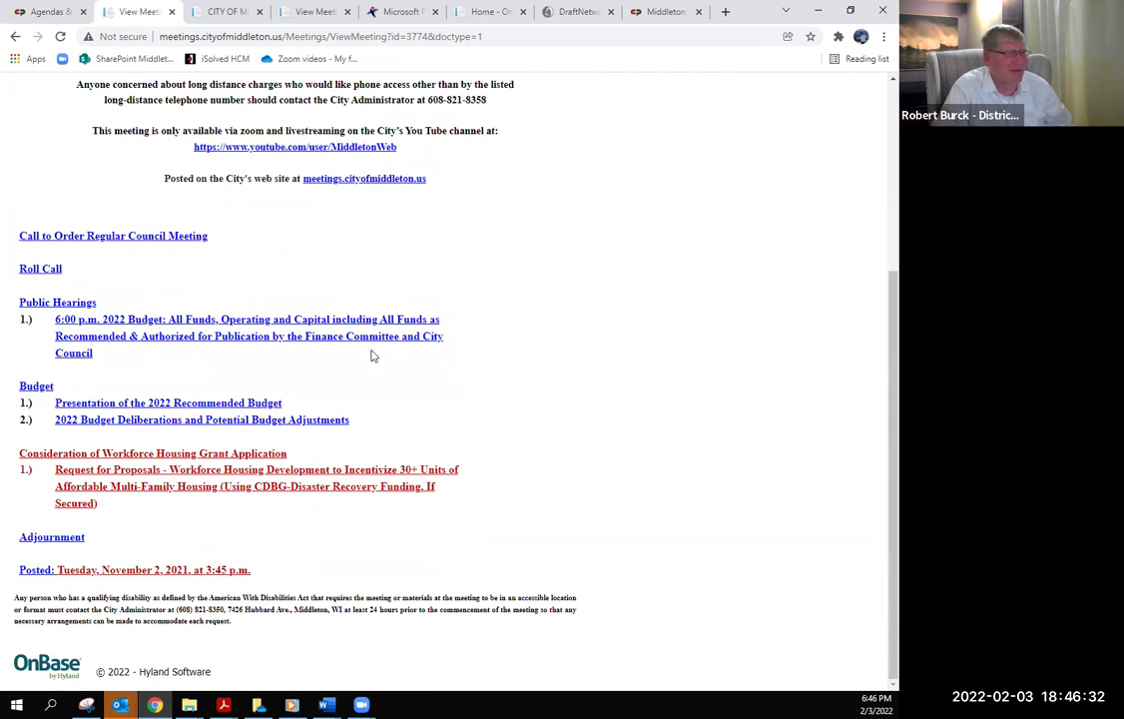
# Return to the meeting search results, open the 11/2/2021 Common Council agenda, and examine its consent agenda, old business and agreements.
pyautogui.click(15, 36)
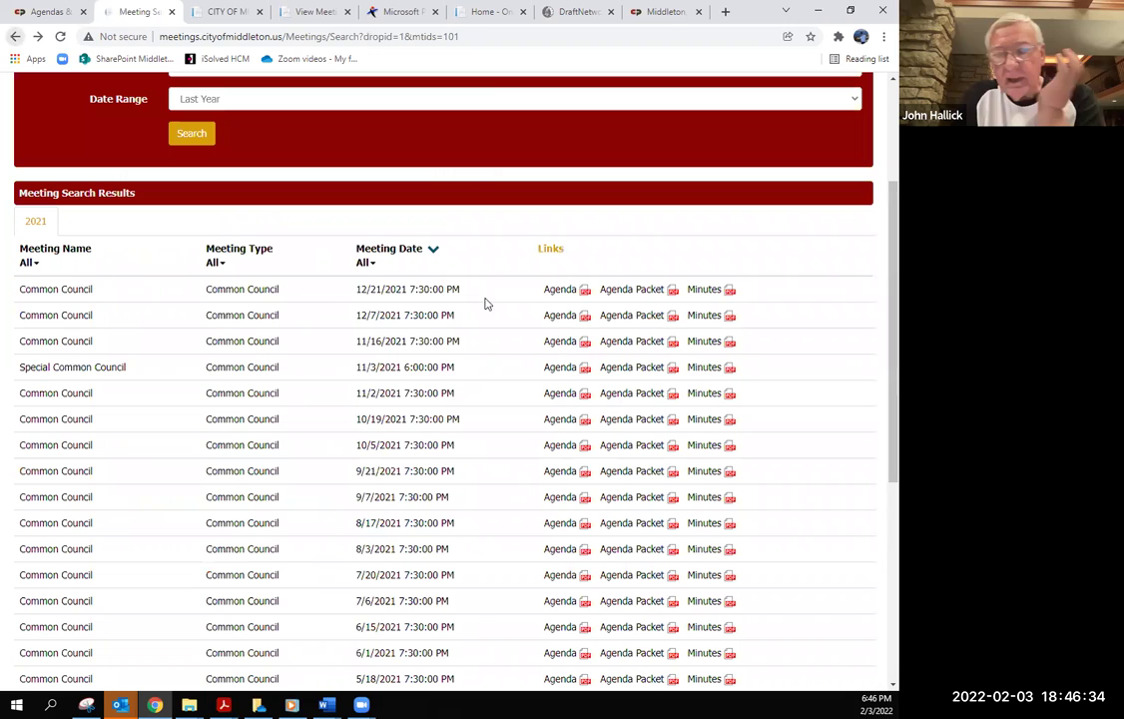
pyautogui.click(546, 394)
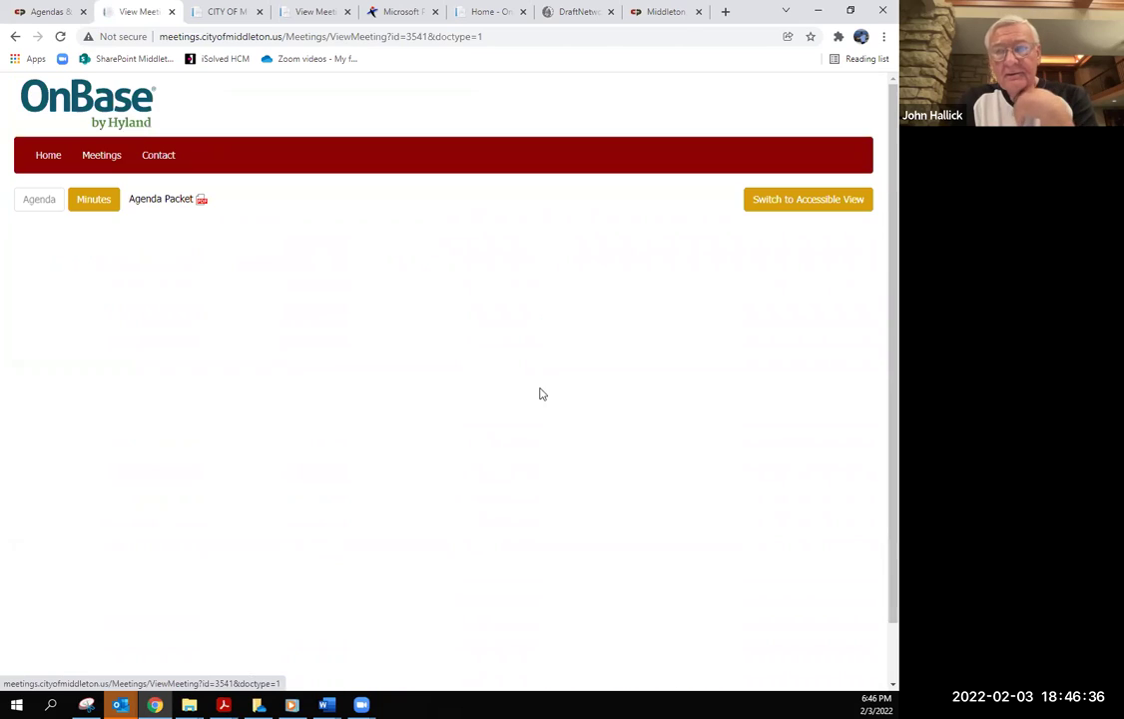
pyautogui.scroll(-3, 484, 383)
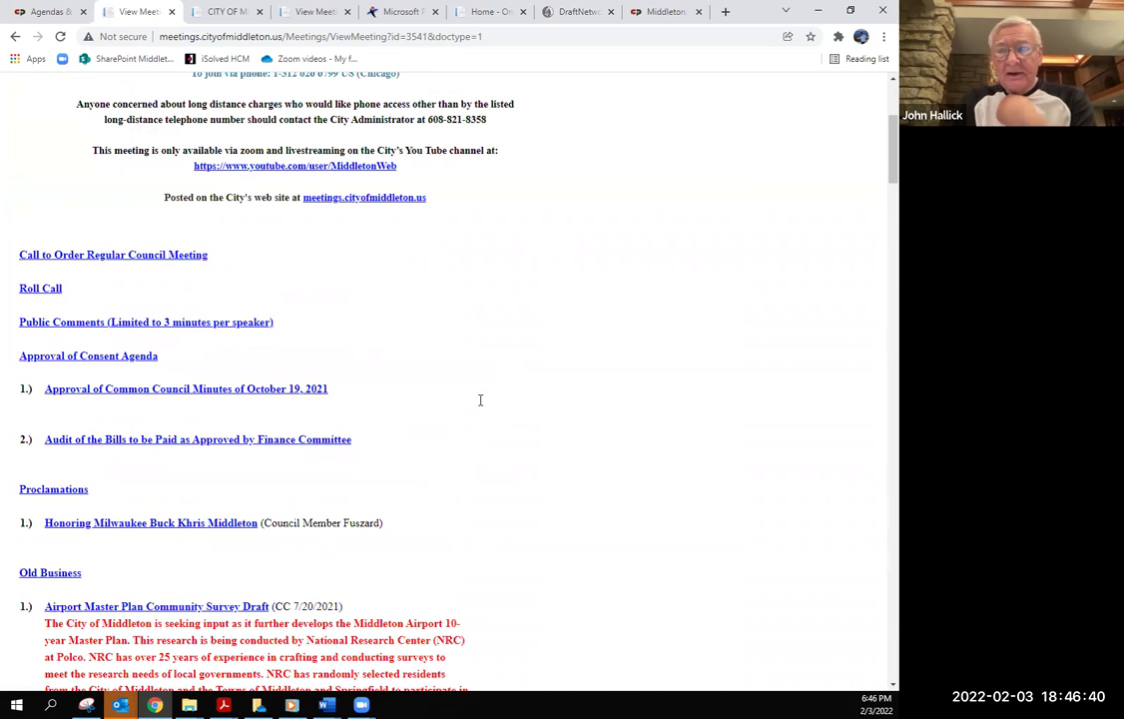
pyautogui.scroll(-5, 481, 400)
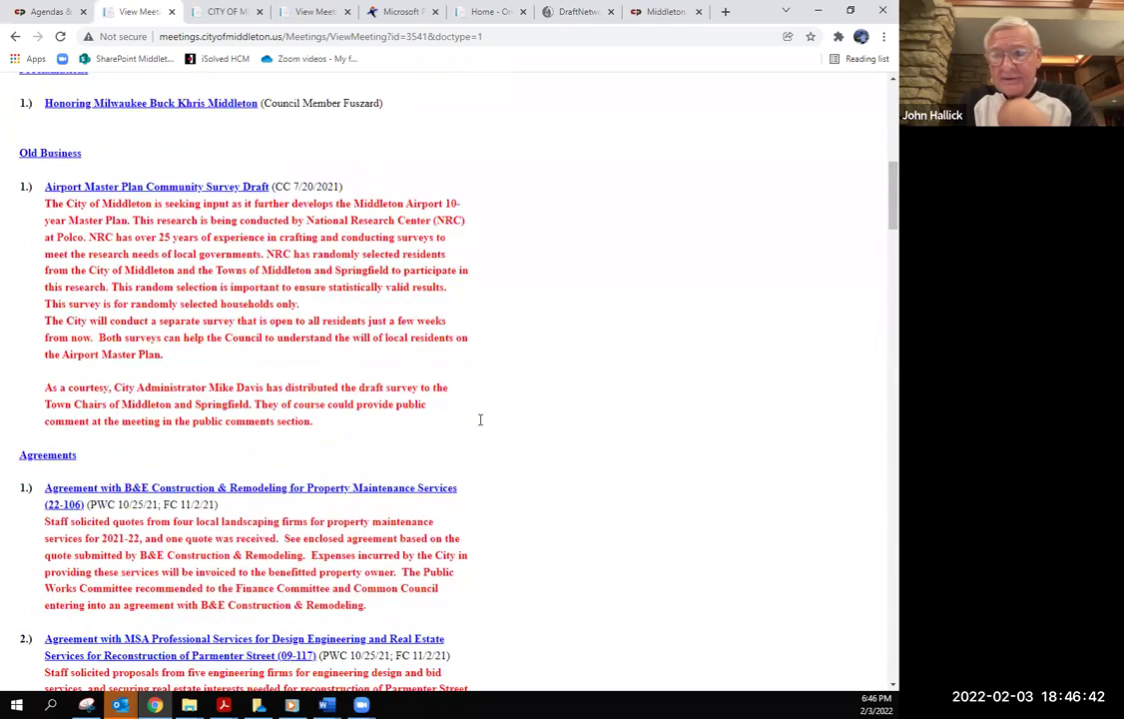
pyautogui.scroll(-2, 473, 446)
pyautogui.scroll(-1, 28, 130)
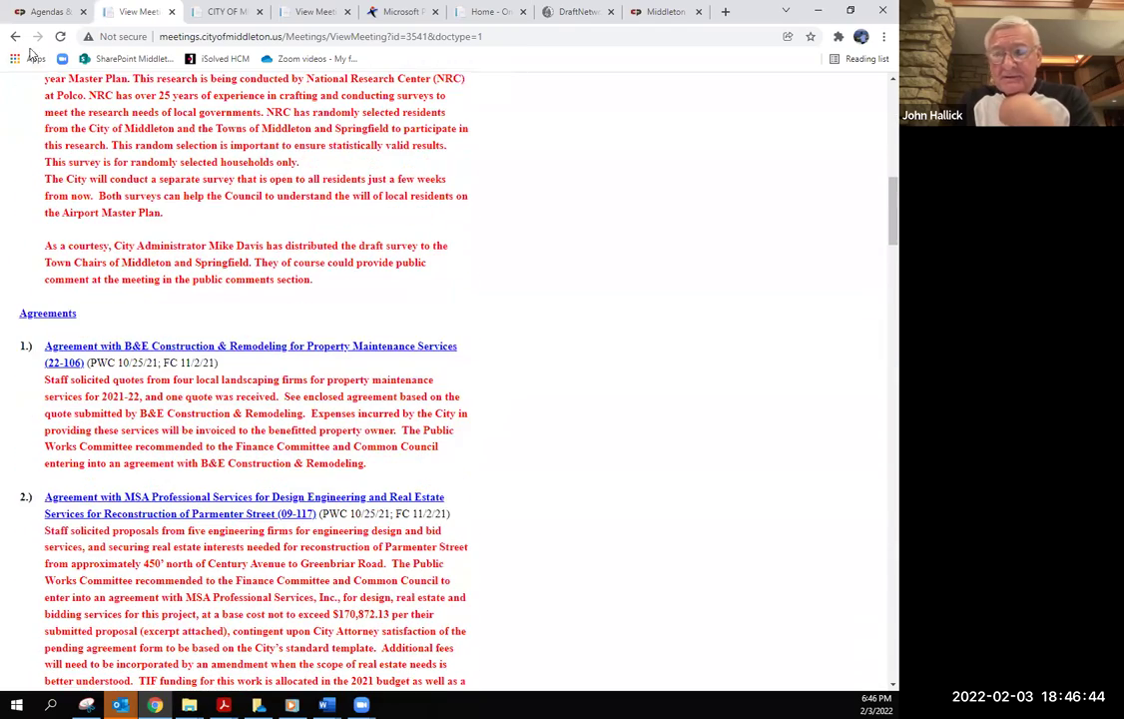
# Return to the meeting search results, open the 12/7/2021 Common Council agenda, and scan its consent agenda, agreements and award items.
pyautogui.click(15, 37)
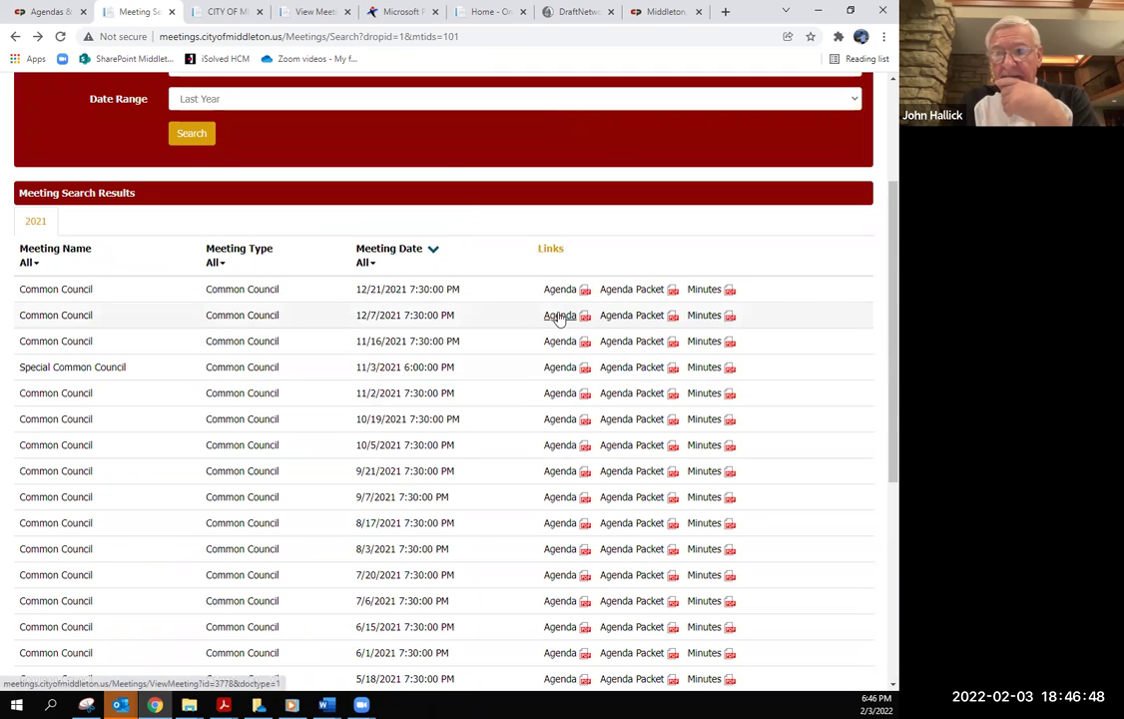
pyautogui.click(561, 316)
pyautogui.scroll(-5, 532, 402)
pyautogui.scroll(-5, 532, 403)
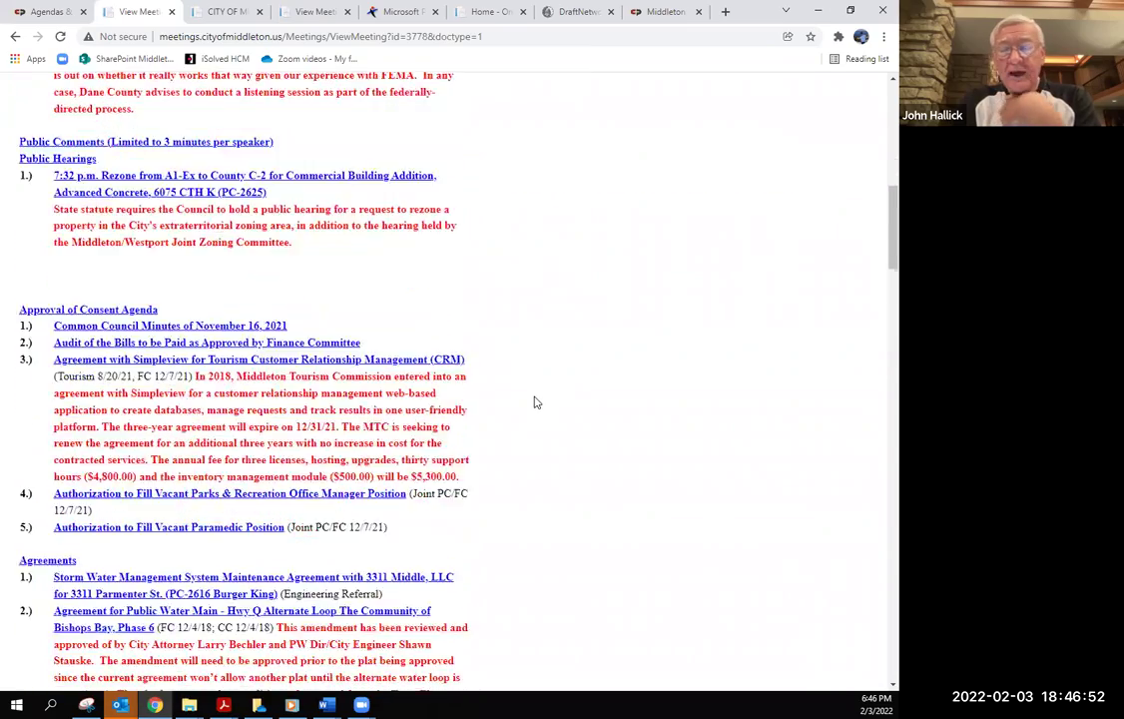
pyautogui.scroll(-1, 536, 403)
pyautogui.scroll(-3, 539, 400)
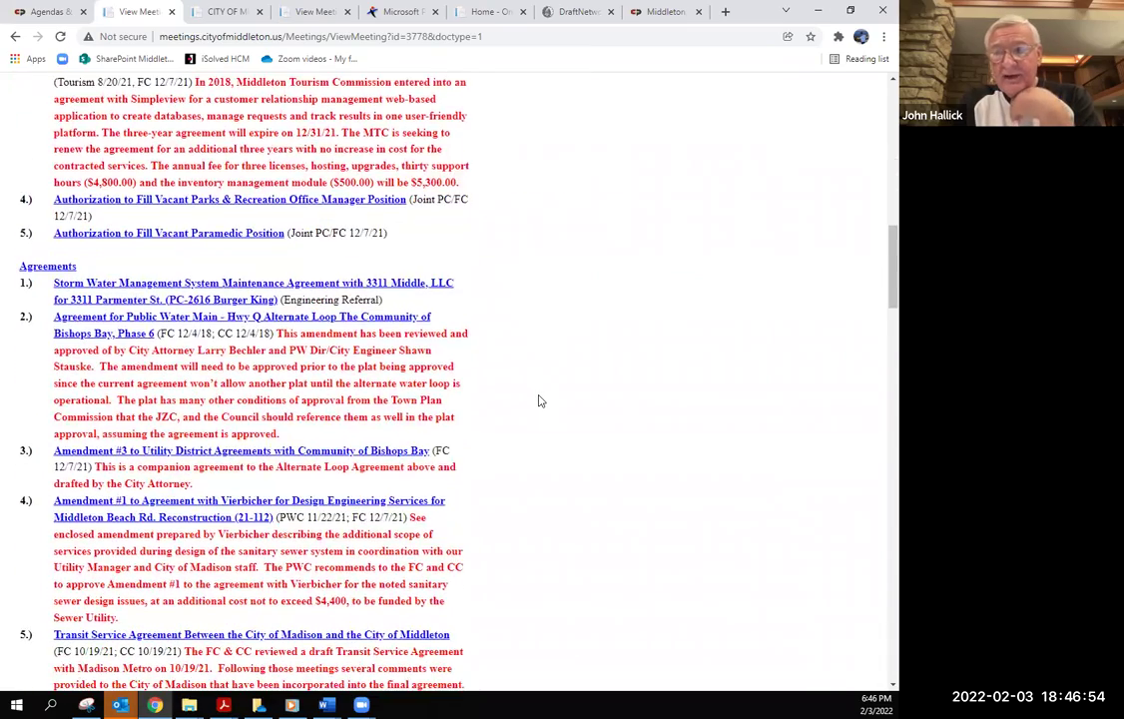
pyautogui.scroll(-2, 538, 400)
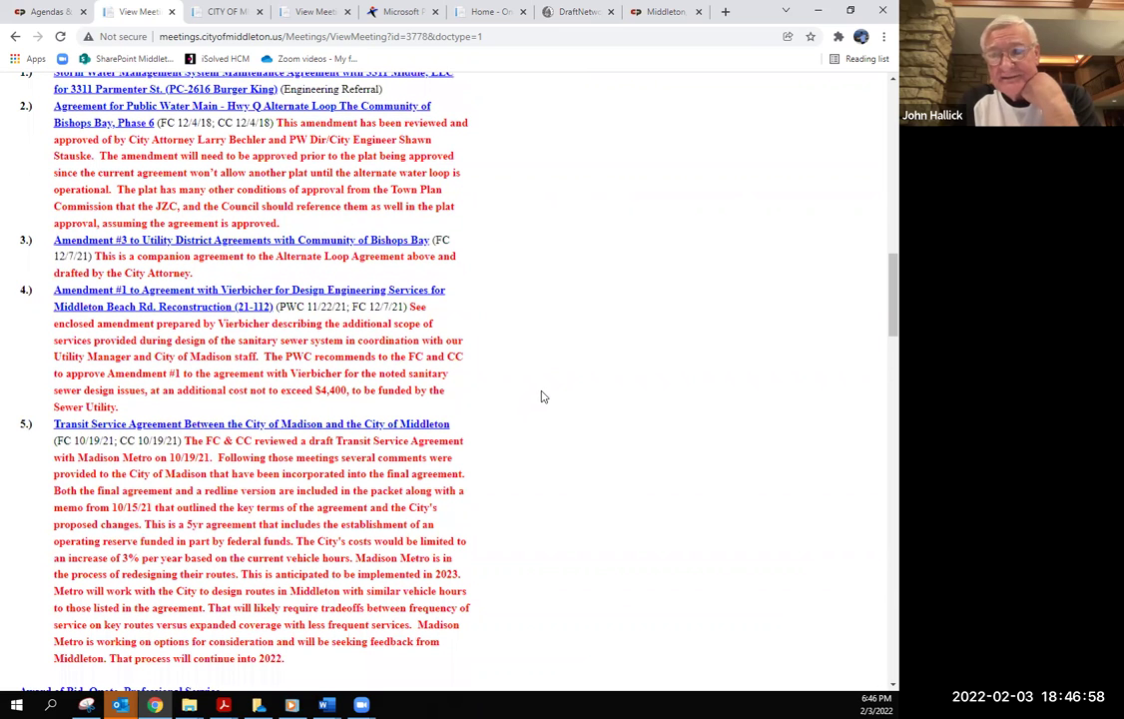
pyautogui.scroll(-4, 544, 394)
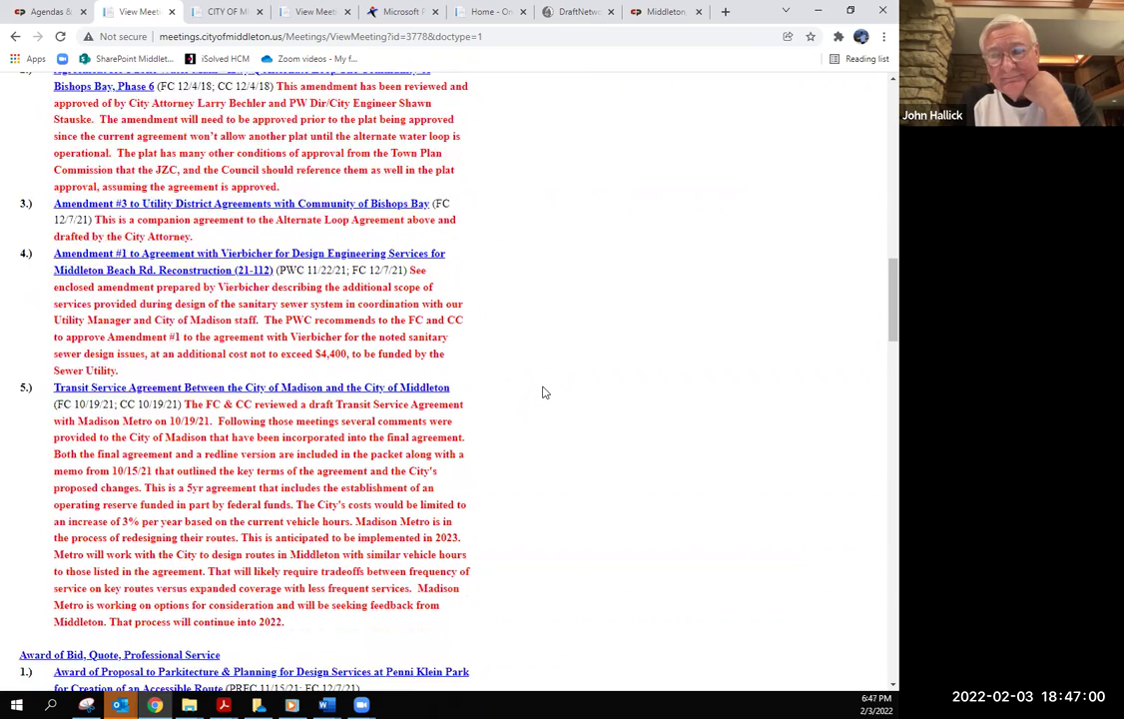
pyautogui.scroll(-1, 543, 393)
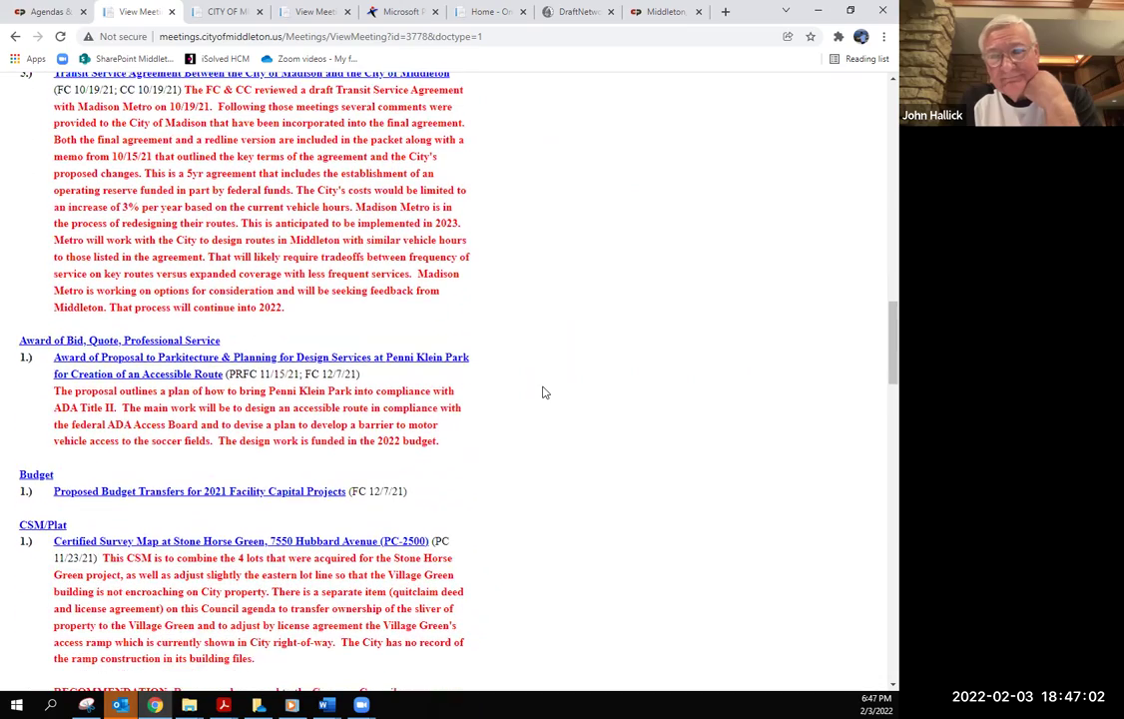
# Scan the December 7, 2021 agenda's miscellaneous items, ordinances and resolutions for airport funding, and return to the meeting search results.
pyautogui.scroll(-5, 544, 393)
pyautogui.scroll(-2, 543, 392)
pyautogui.scroll(-9, 543, 394)
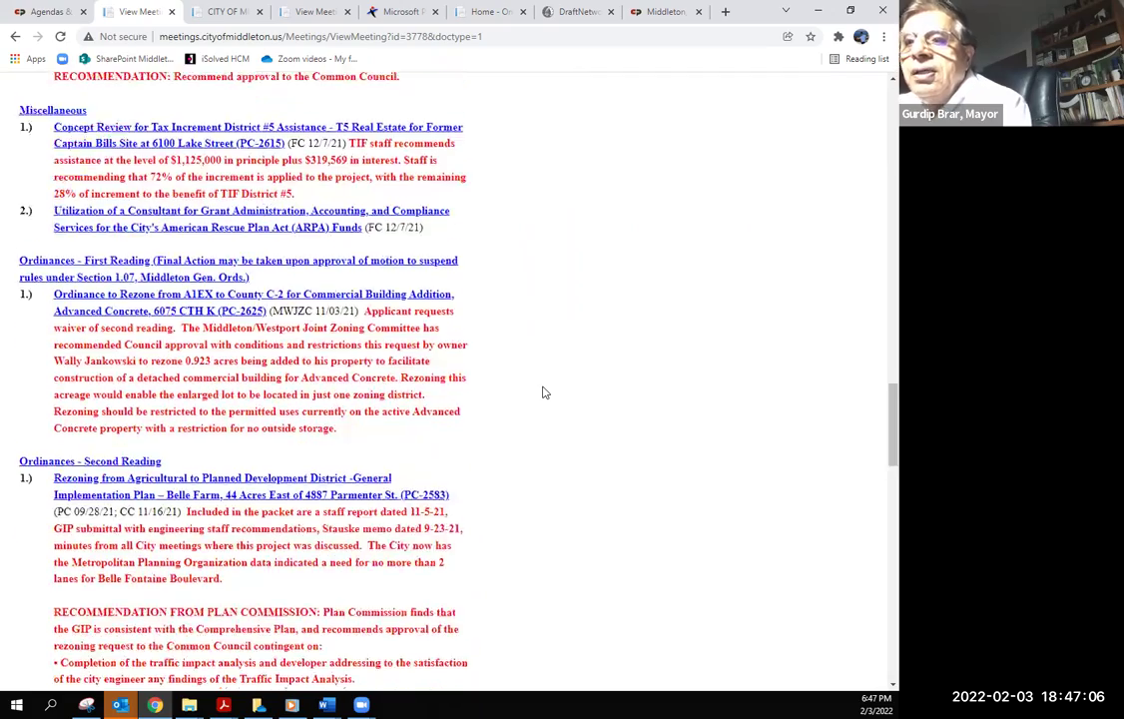
pyautogui.scroll(-2, 543, 397)
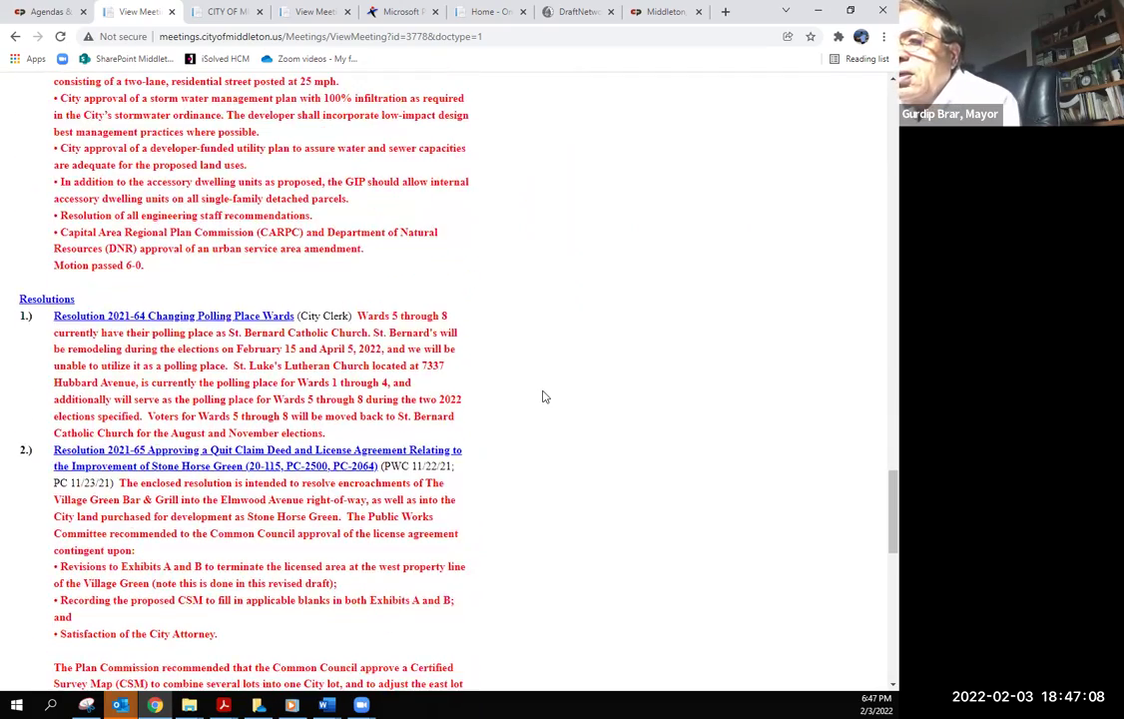
pyautogui.scroll(-3, 543, 398)
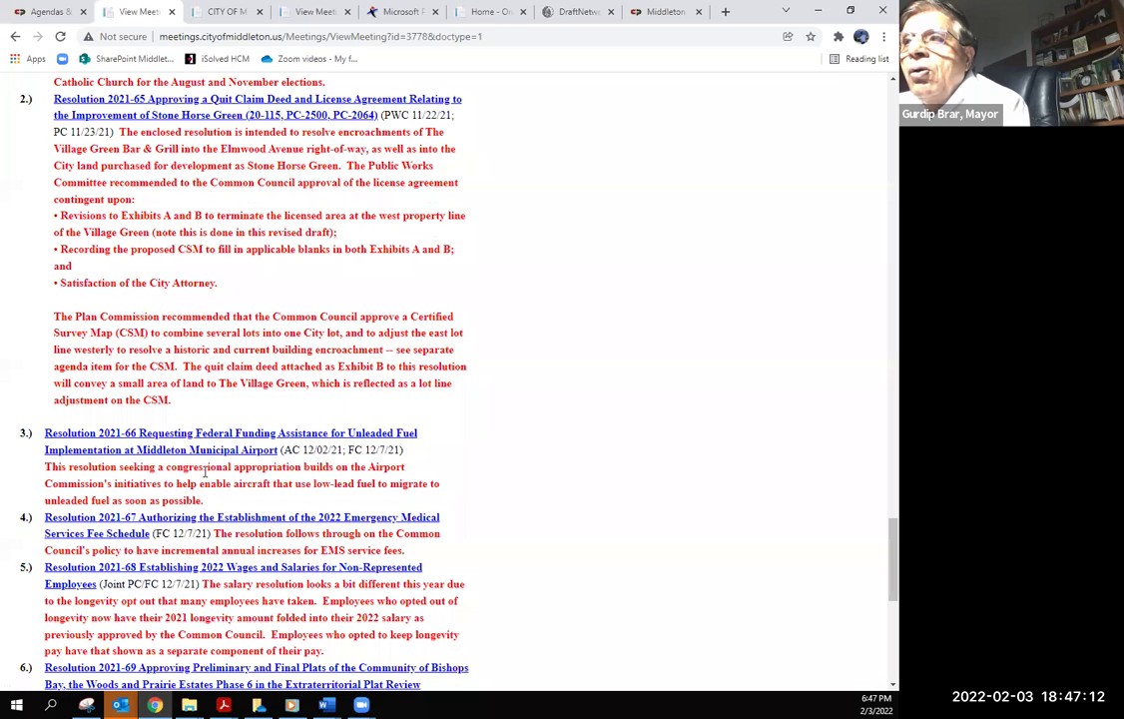
pyautogui.scroll(-2, 212, 470)
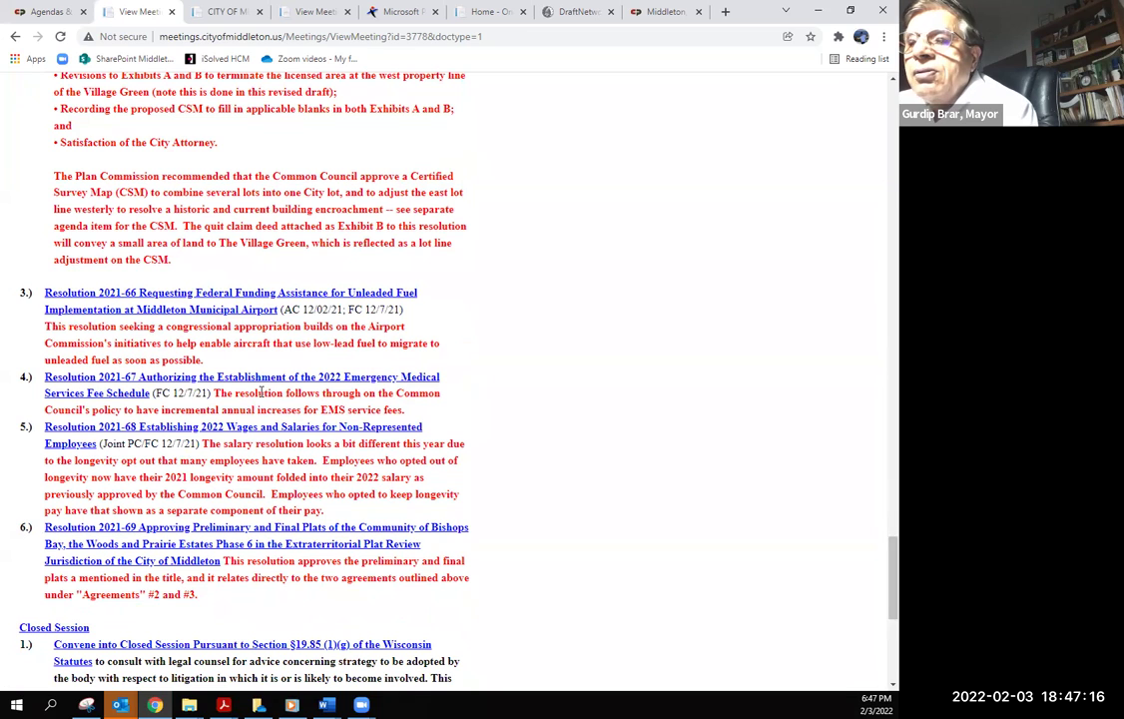
pyautogui.click(14, 36)
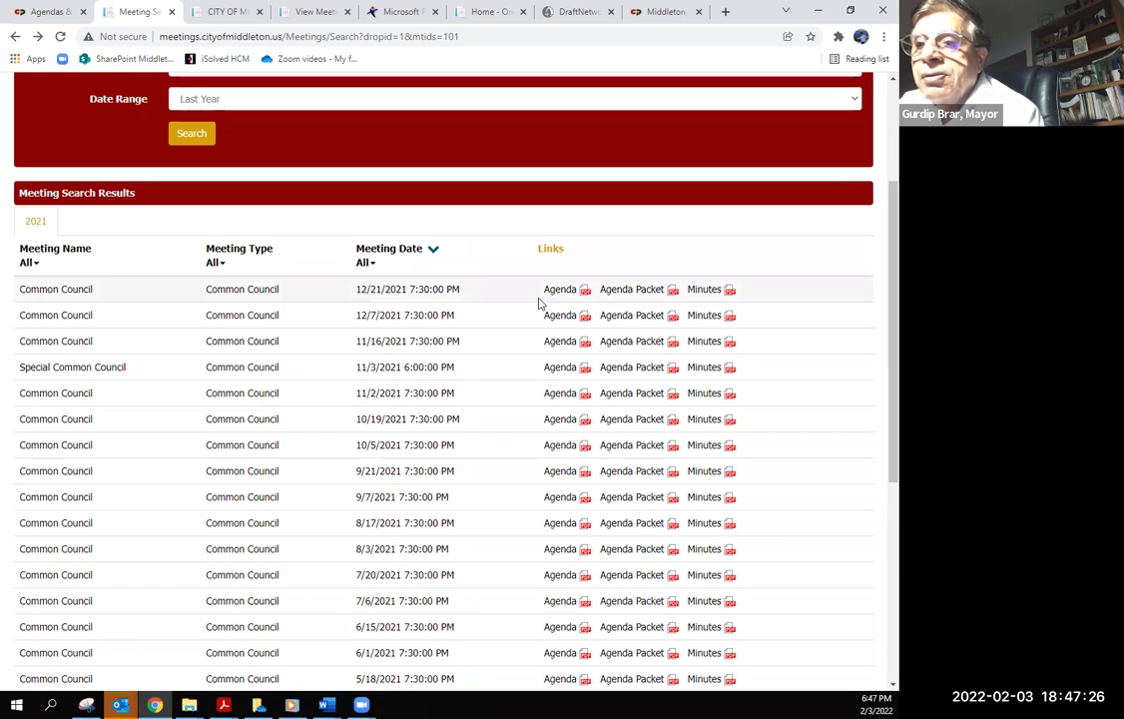
# Reopen the 12/7/2021 agenda, and switch to the Resolution 2021-66 document to read its unleaded fuel funding request for the airport.
pyautogui.scroll(1, 538, 309)
pyautogui.scroll(-1, 538, 310)
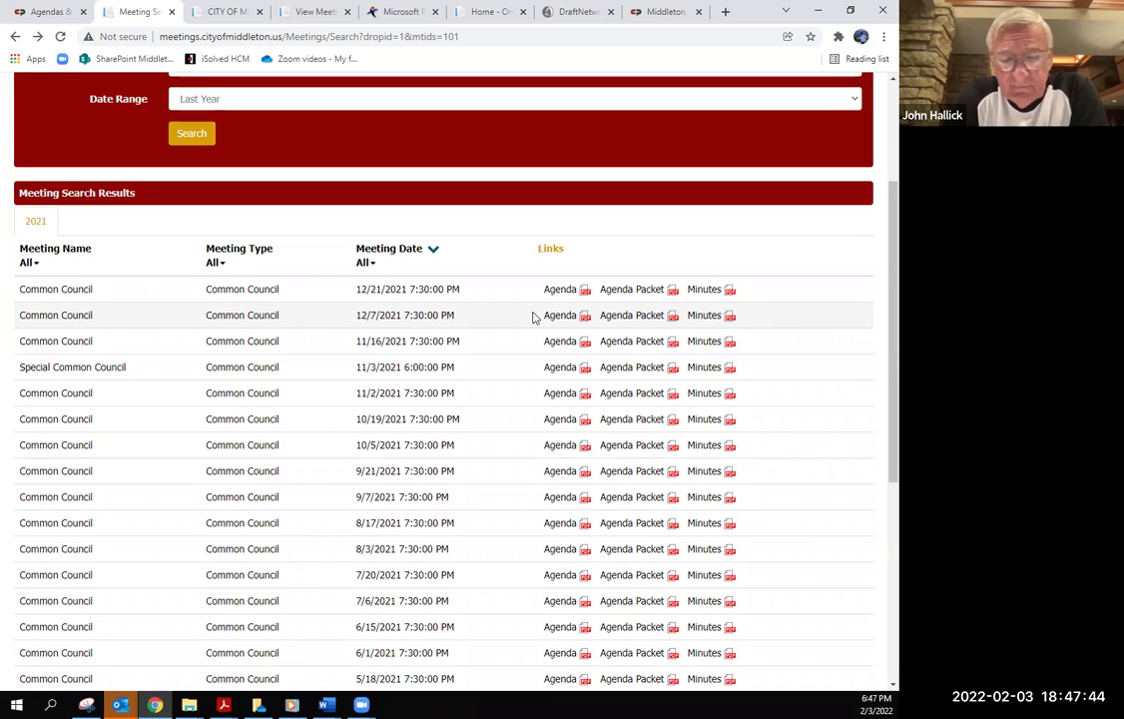
pyautogui.click(562, 316)
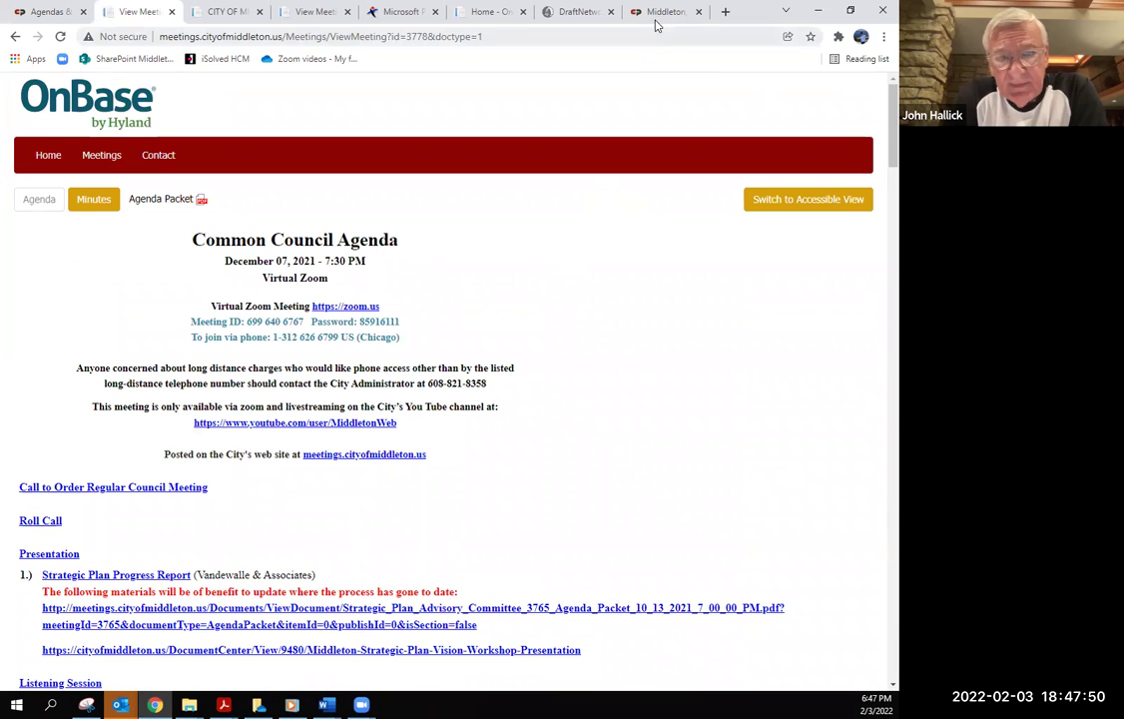
pyautogui.click(229, 12)
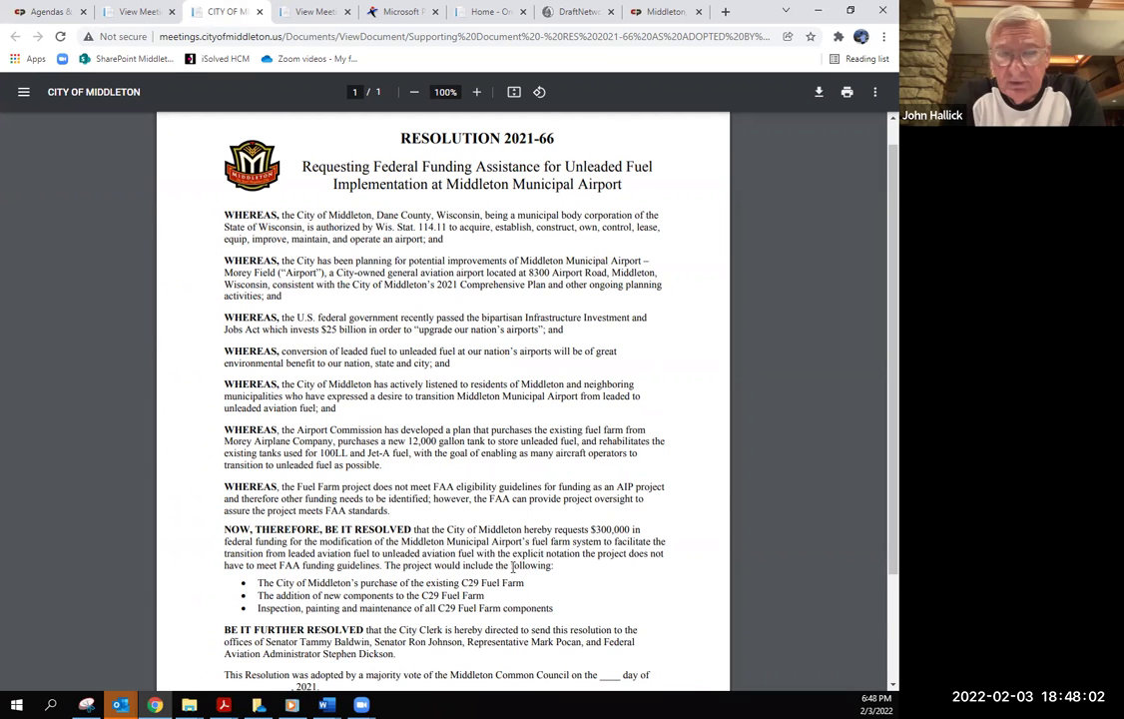
pyautogui.scroll(-1, 512, 566)
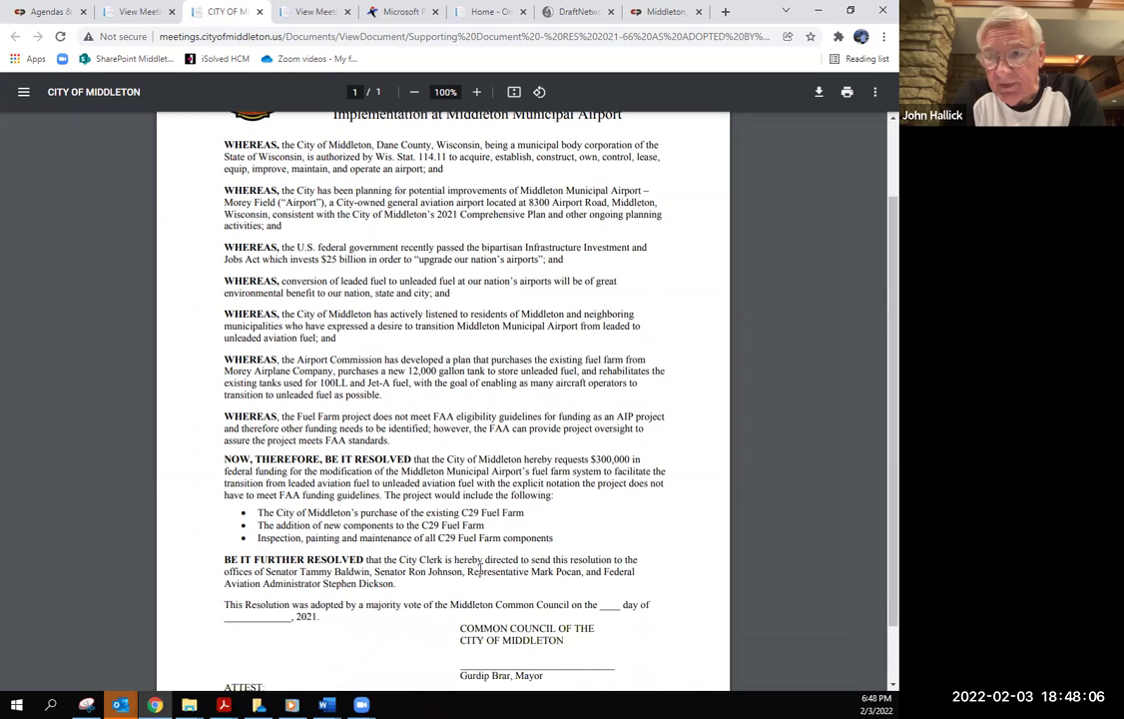
pyautogui.scroll(-1, 480, 572)
pyautogui.scroll(3, 480, 499)
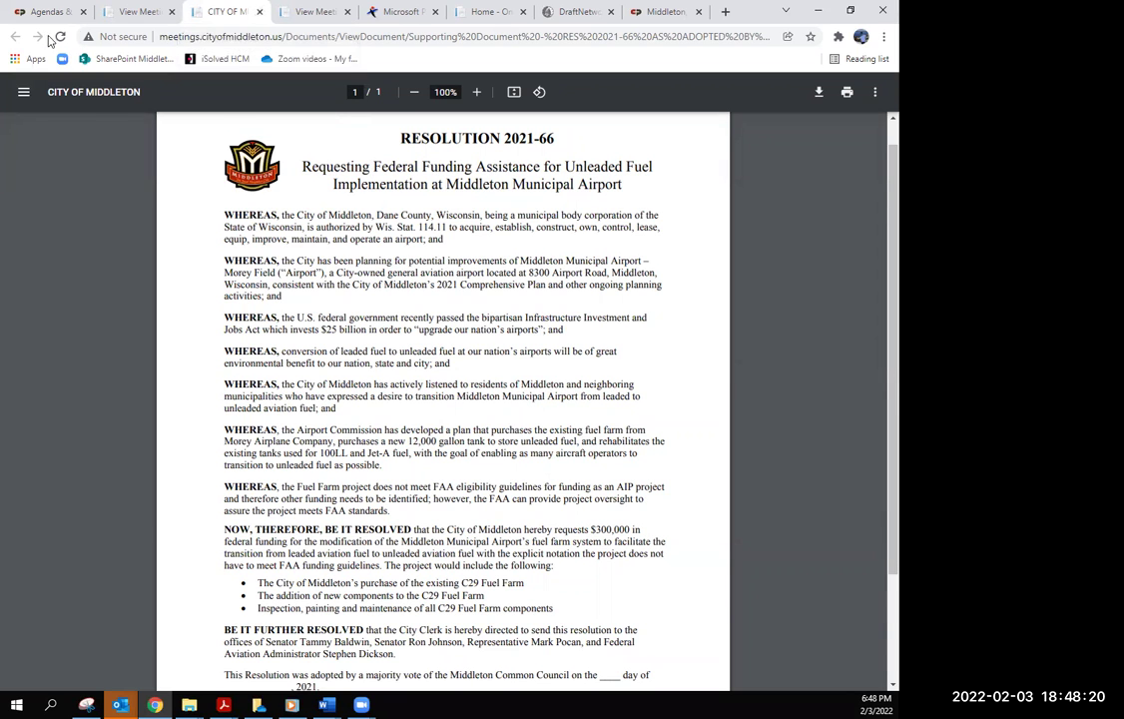
# Go back to the December 7, 2021 agenda and recheck its items from the presentation through the agreements.
pyautogui.click(127, 13)
pyautogui.scroll(-5, 407, 290)
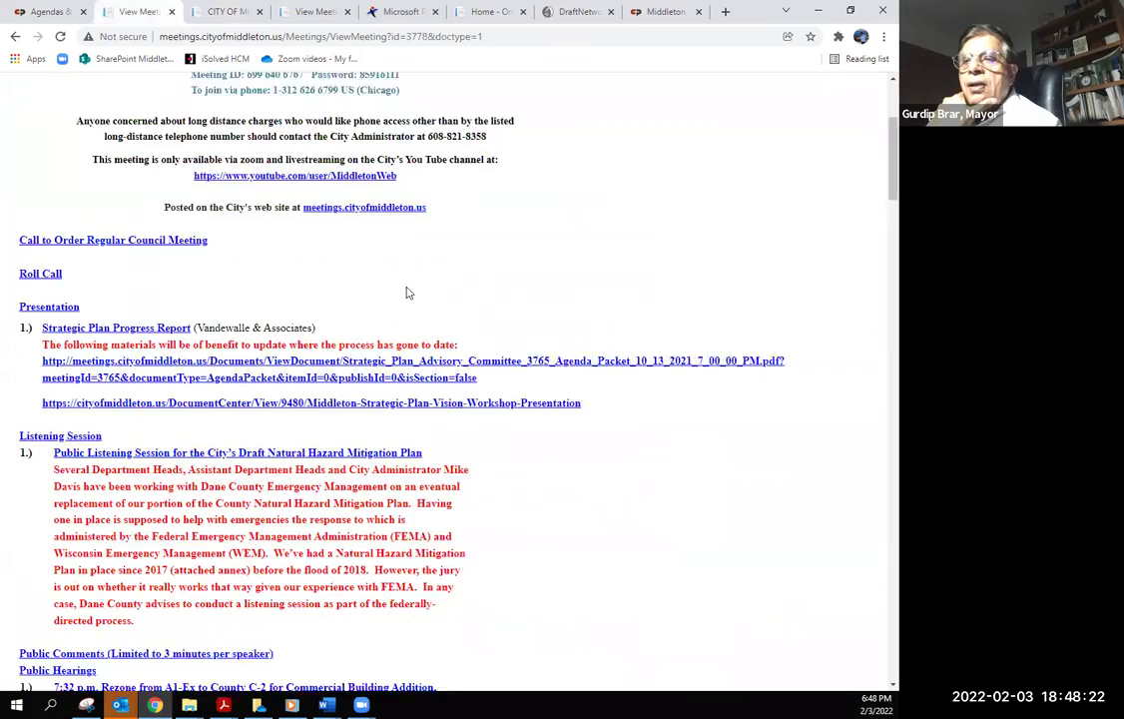
pyautogui.scroll(-4, 408, 290)
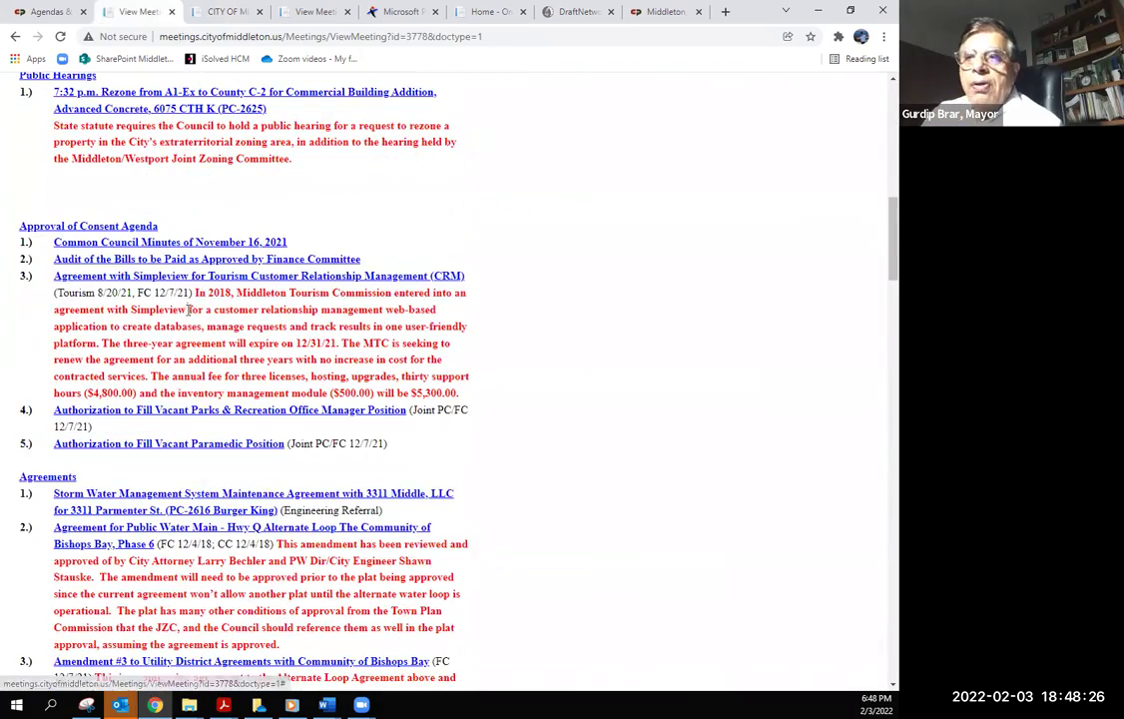
pyautogui.scroll(-1, 163, 451)
pyautogui.scroll(-1, 163, 451)
pyautogui.scroll(-1, 166, 410)
pyautogui.scroll(-3, 168, 405)
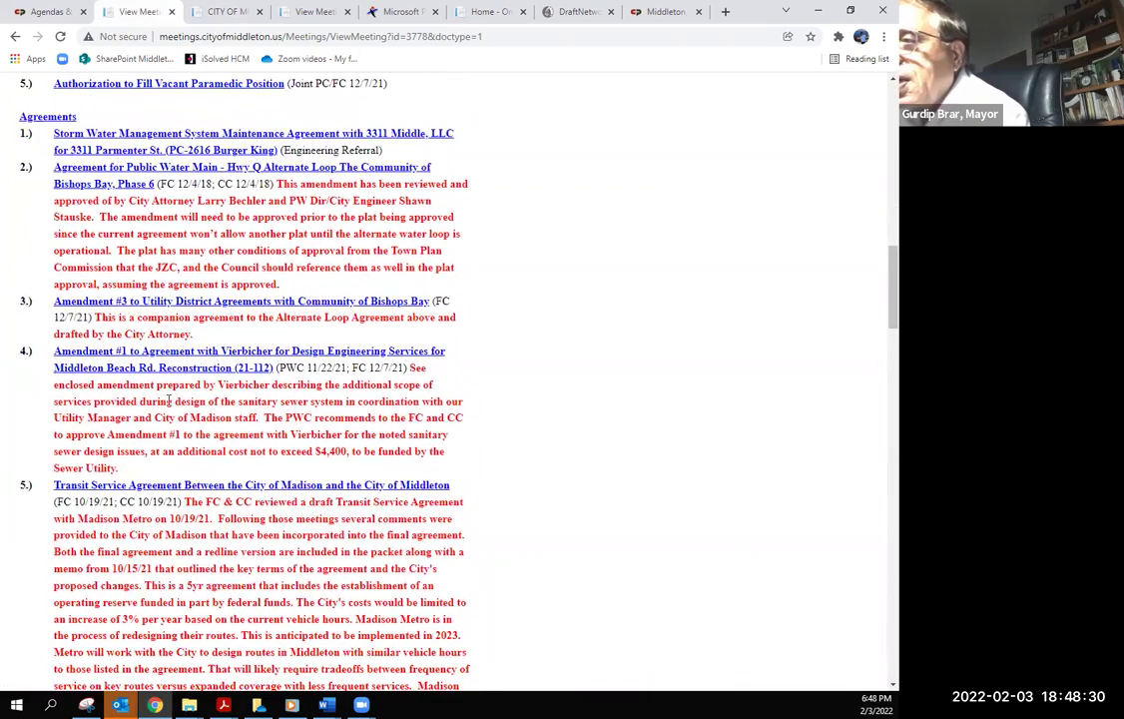
# Recheck the December 7, 2021 agenda from the award of bid and budget items through the resolutions.
pyautogui.scroll(-1, 173, 384)
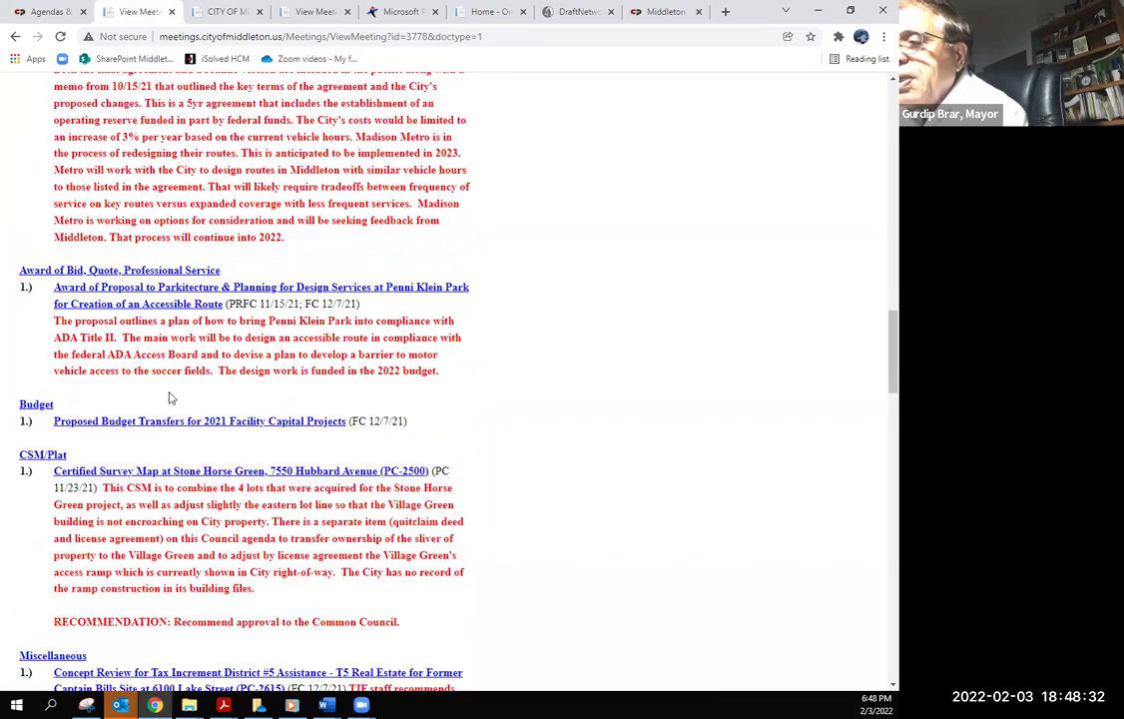
pyautogui.scroll(-3, 170, 424)
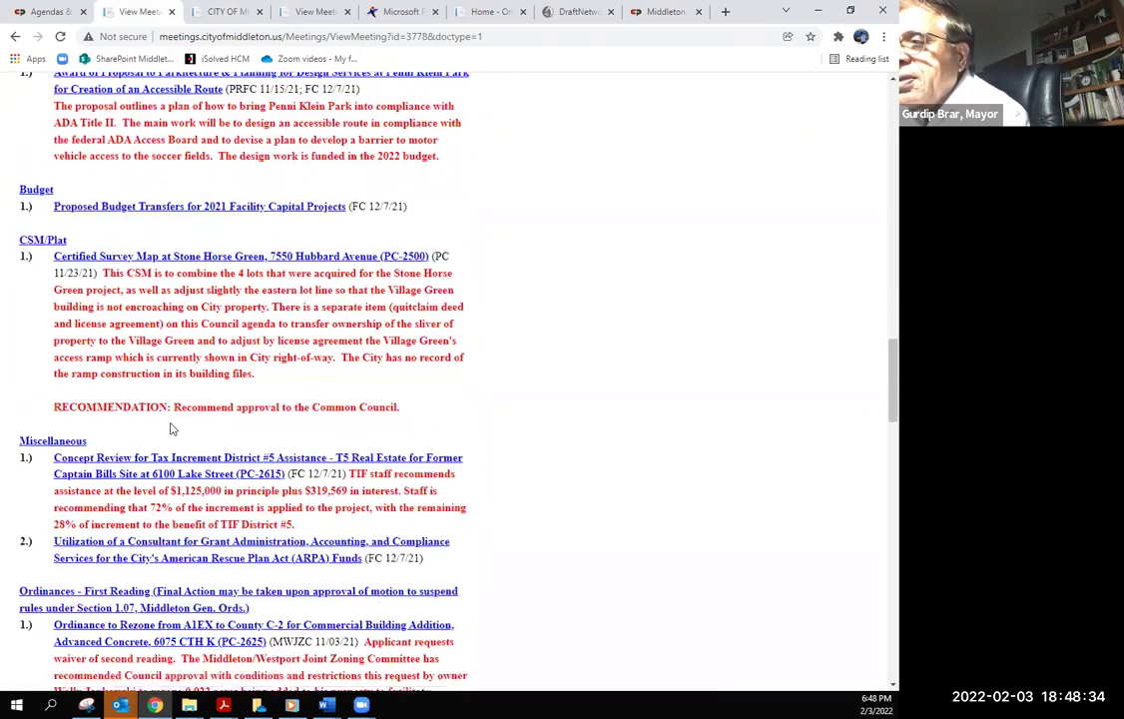
pyautogui.scroll(-1, 172, 420)
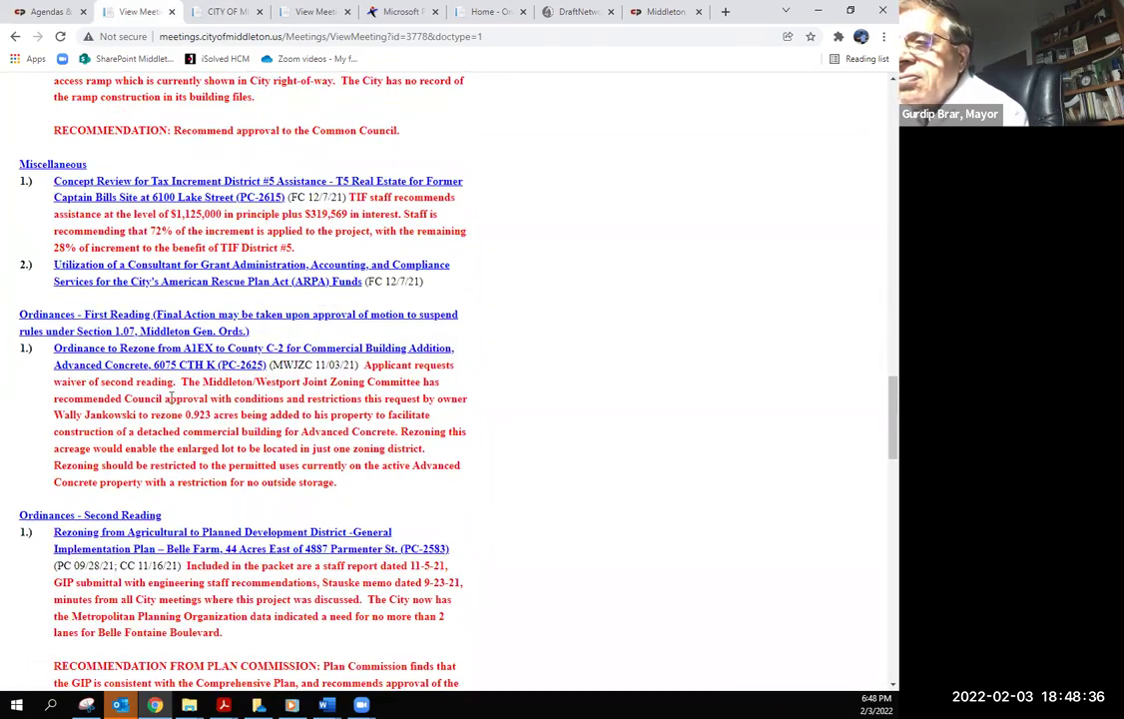
pyautogui.scroll(-2, 172, 409)
pyautogui.scroll(-3, 172, 401)
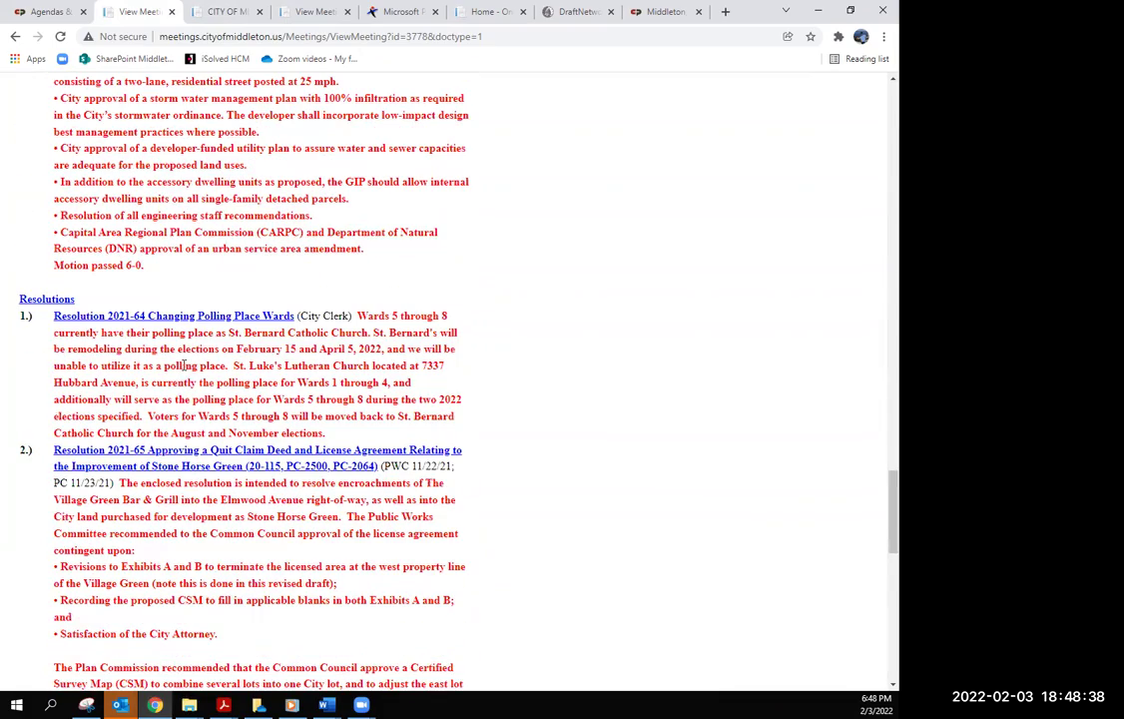
pyautogui.scroll(-4, 173, 393)
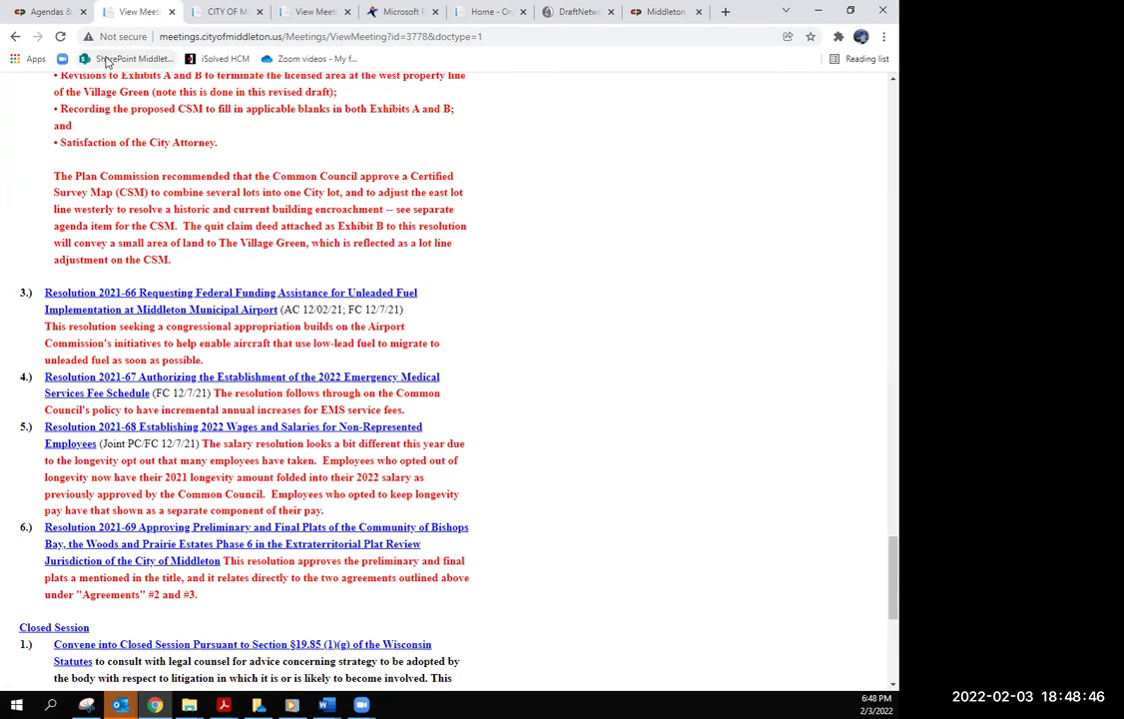
# Return to the meeting search, look up Common Council meetings for Last Month, and open the 1/18/2022 agenda.
pyautogui.click(16, 37)
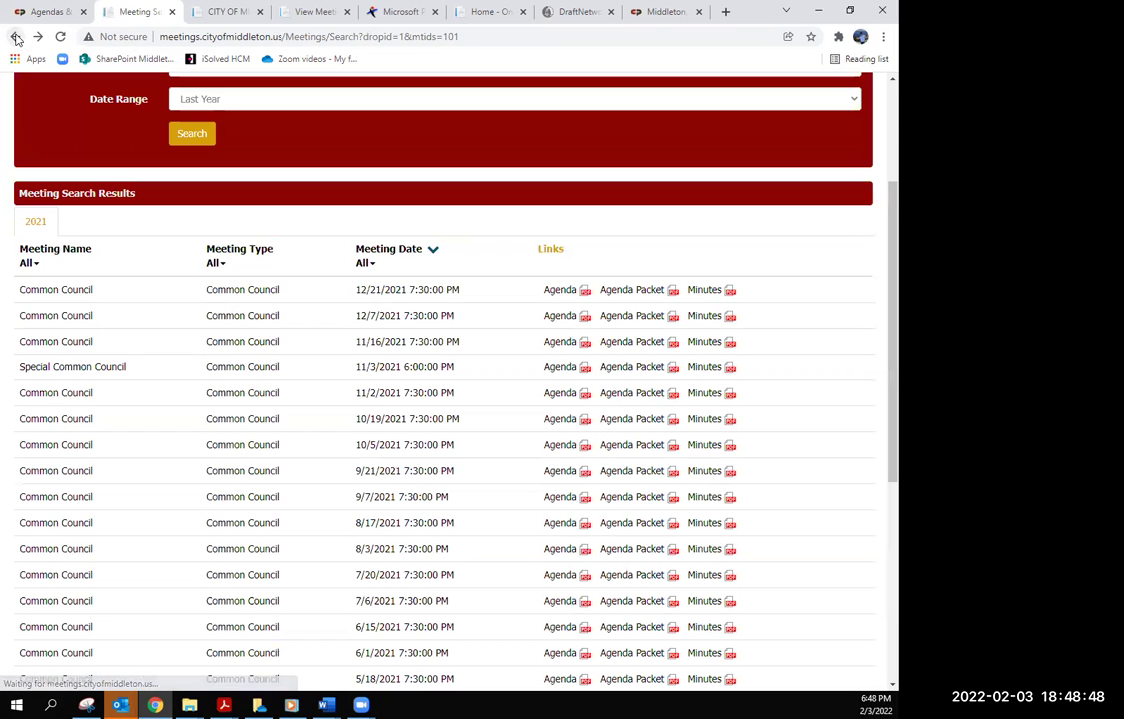
pyautogui.scroll(2, 550, 302)
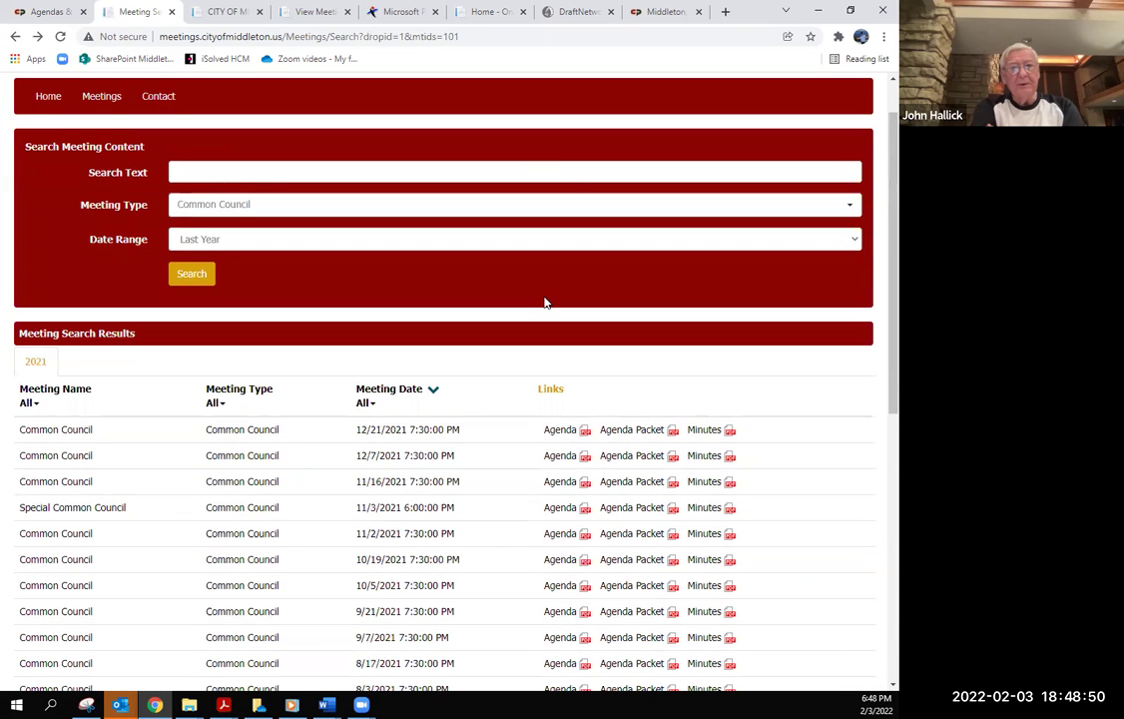
pyautogui.click(851, 239)
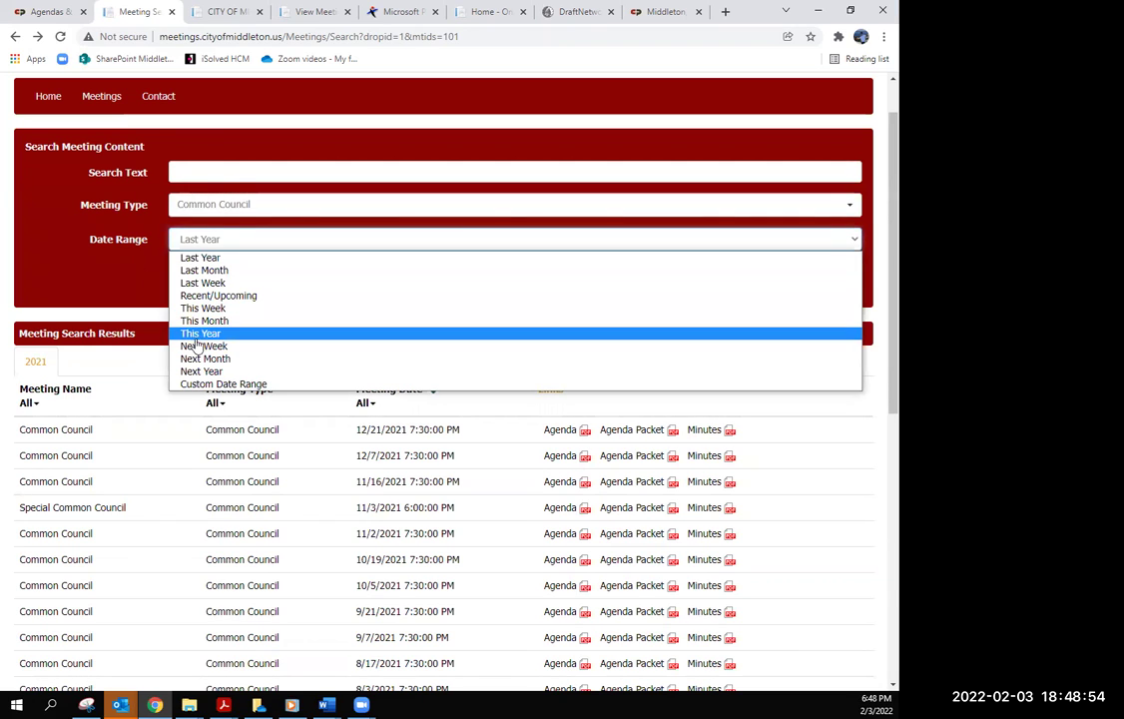
pyautogui.click(203, 271)
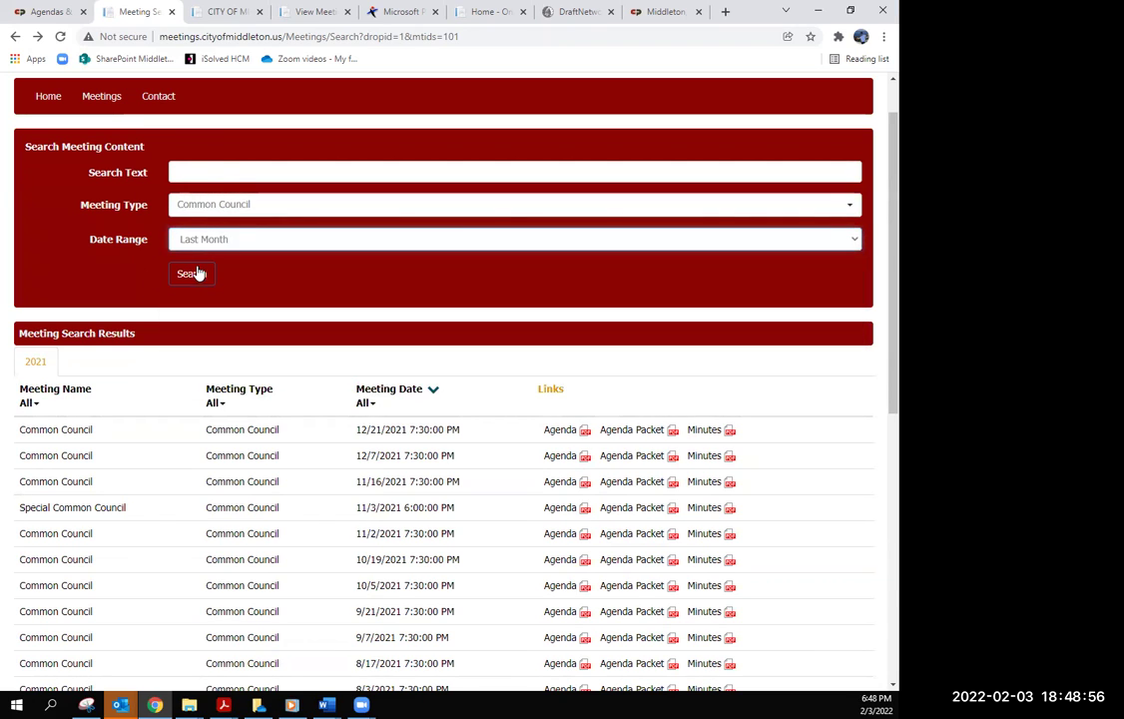
pyautogui.click(198, 274)
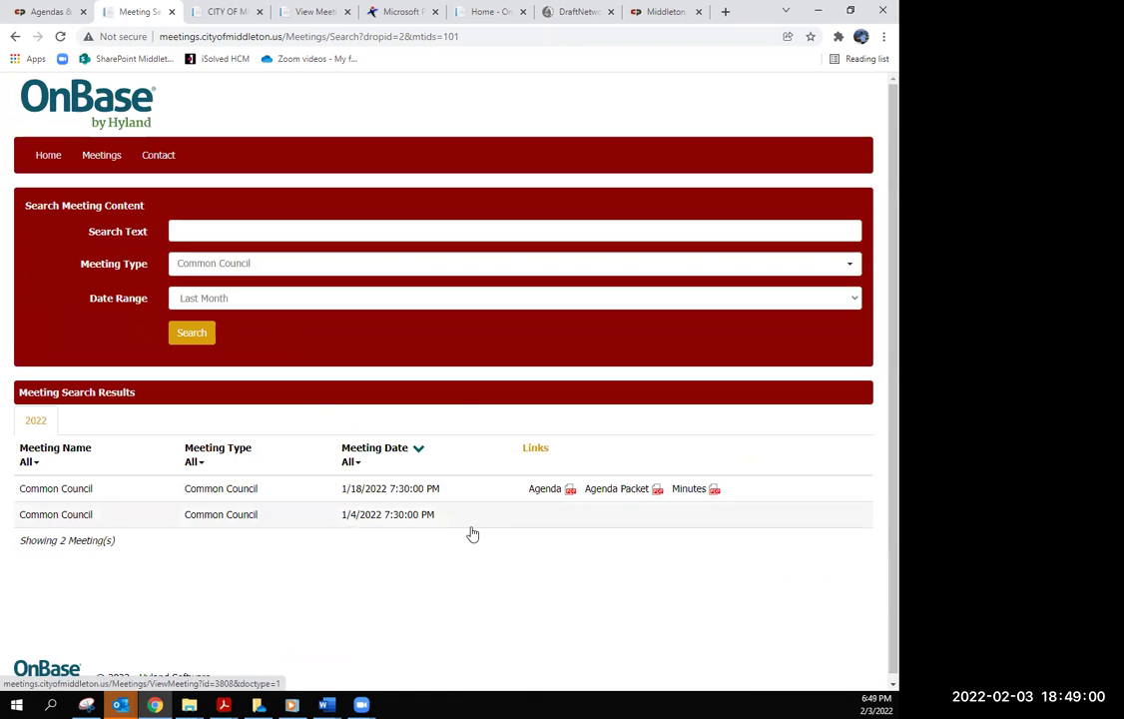
pyautogui.click(553, 488)
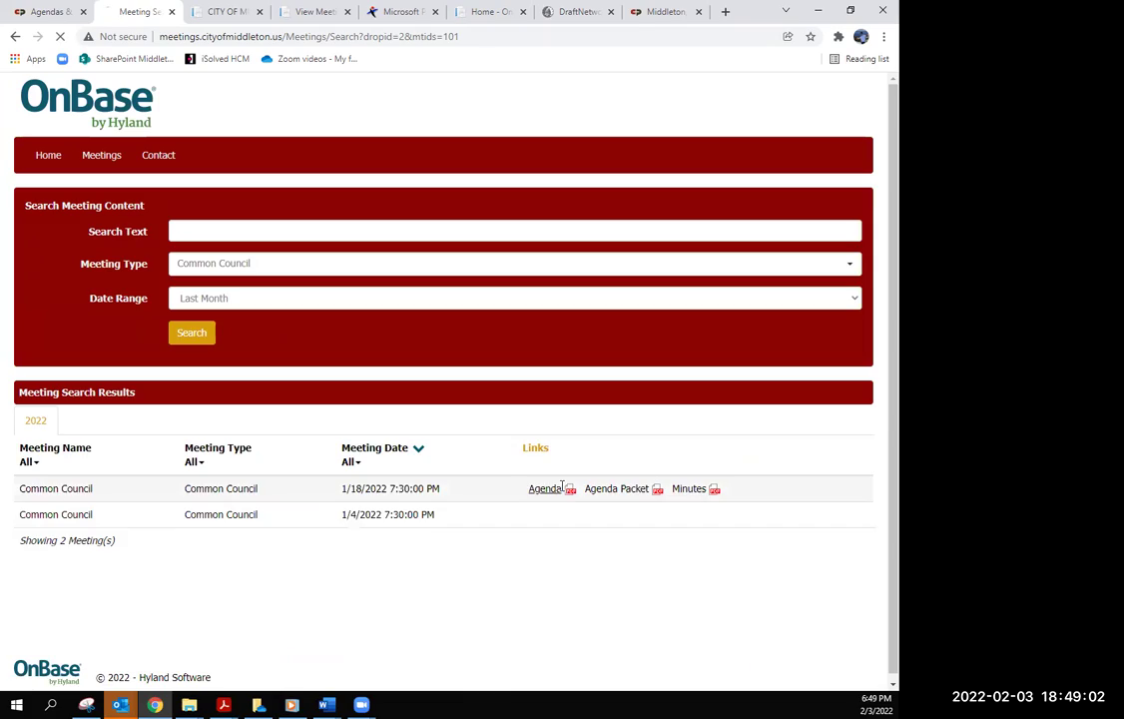
# Examine the 1/18/2022 Common Council agenda from the public hearings and presentations through the agreements.
pyautogui.scroll(-5, 459, 386)
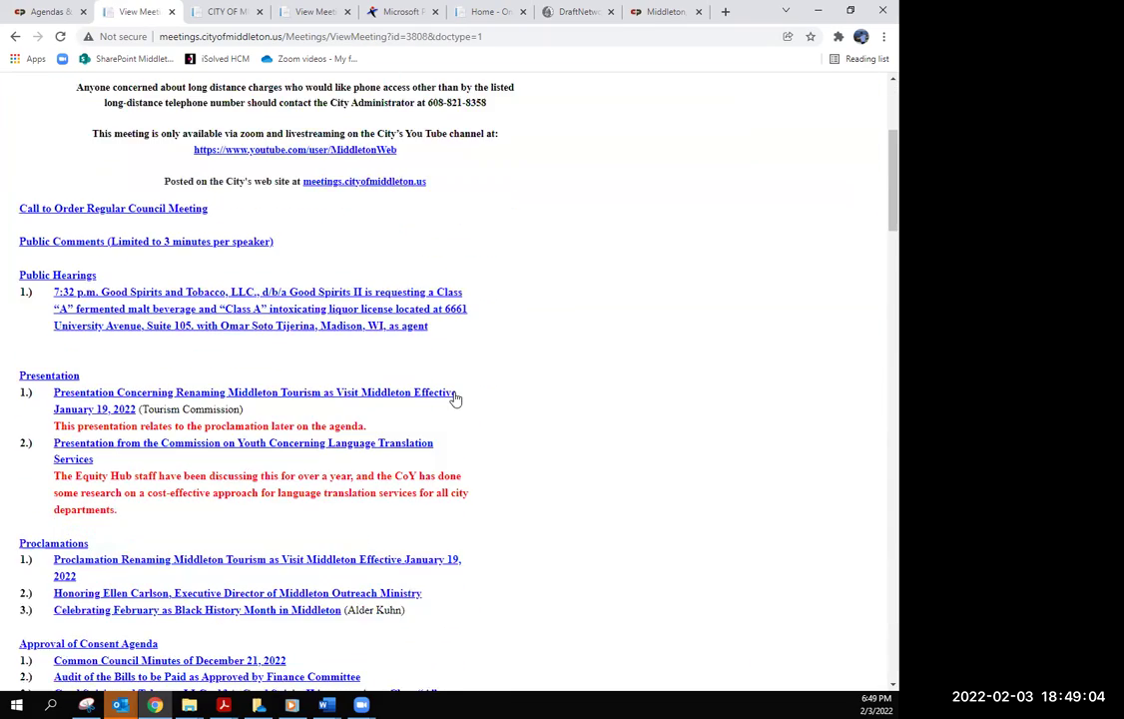
pyautogui.scroll(-3, 454, 409)
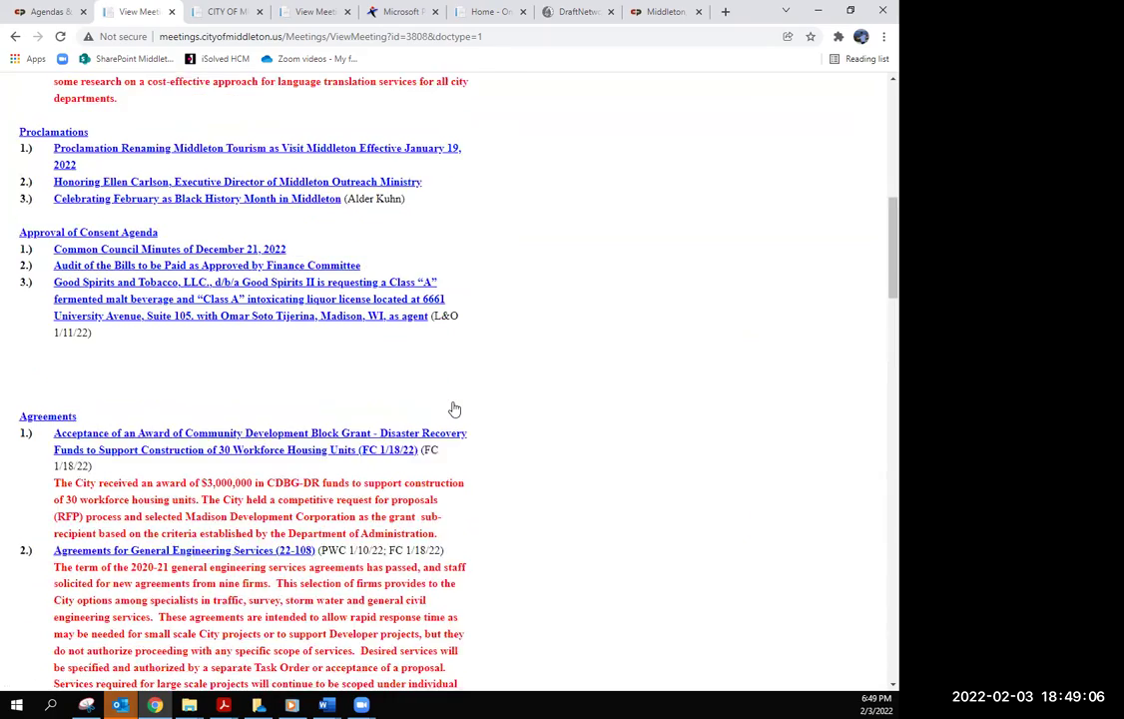
pyautogui.scroll(-2, 459, 401)
pyautogui.scroll(-5, 459, 397)
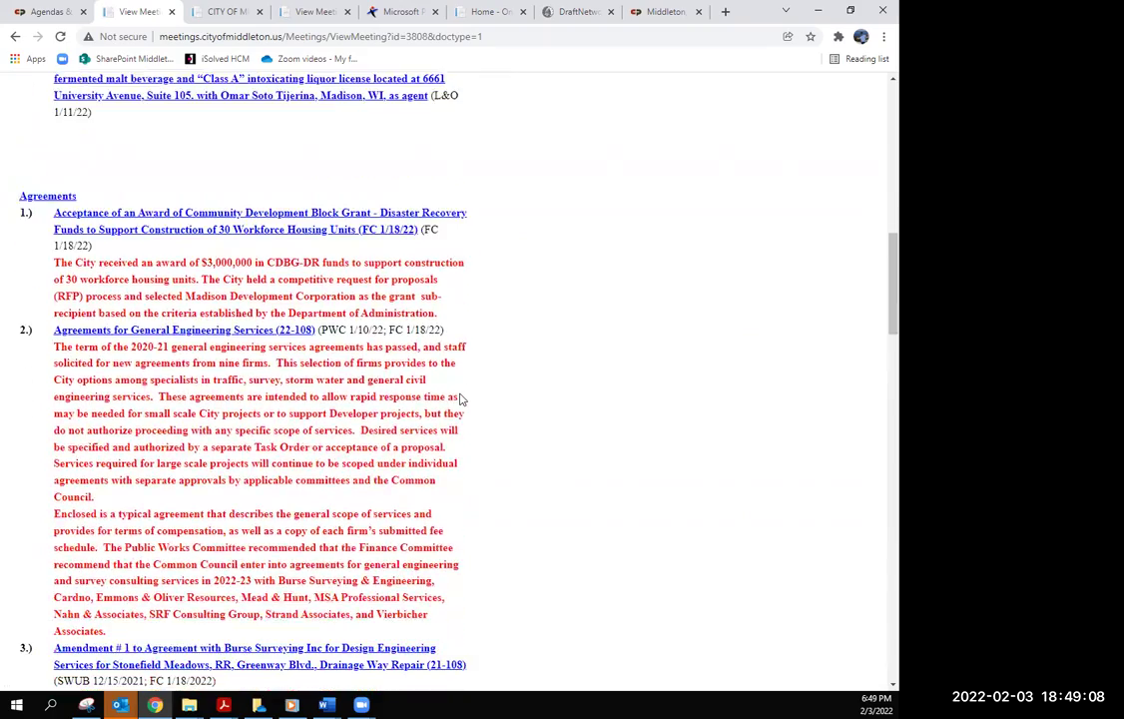
pyautogui.scroll(-3, 460, 397)
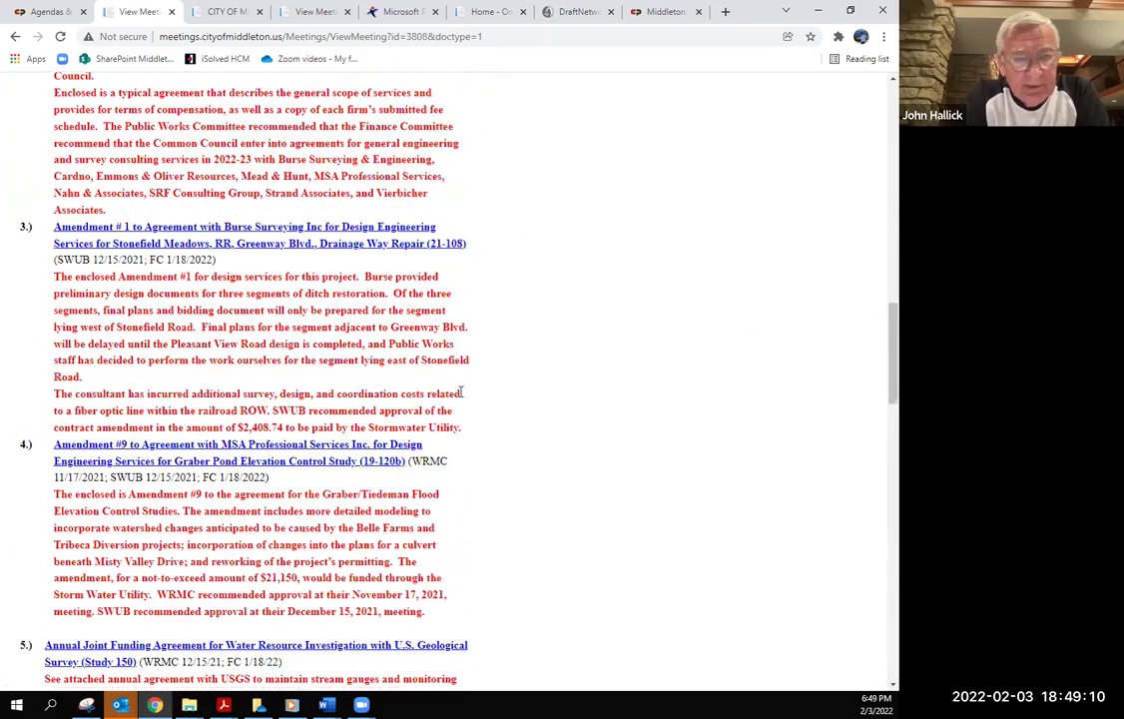
pyautogui.scroll(-6, 462, 394)
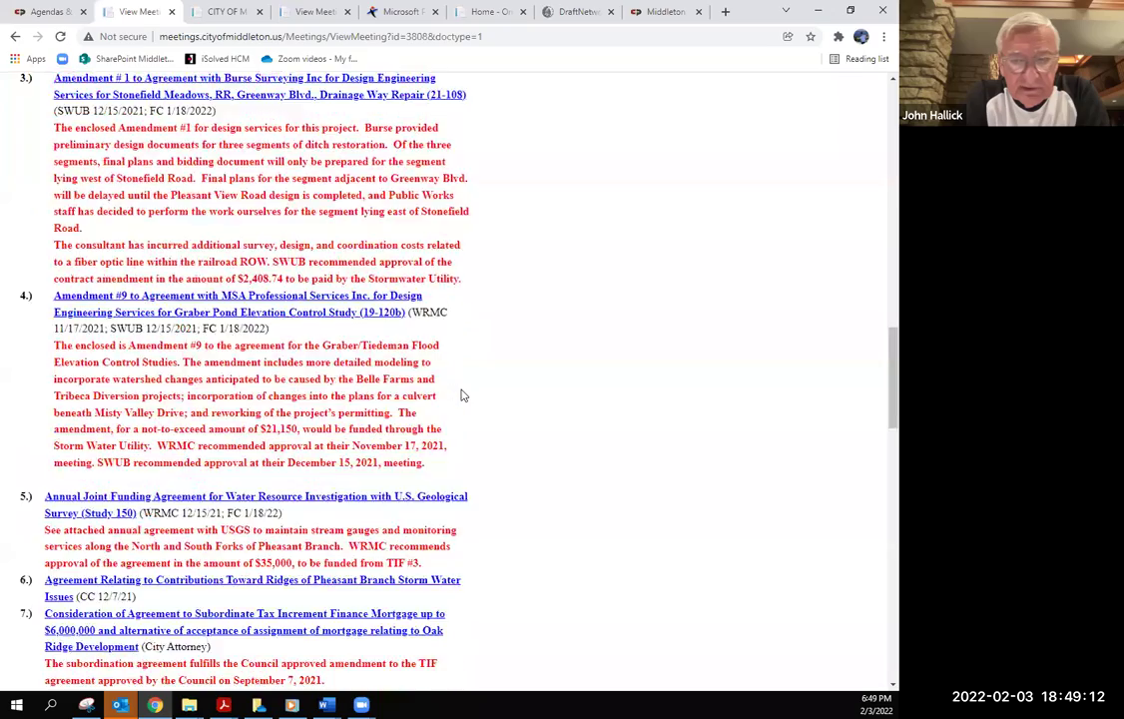
# Read the rest of the 1/18/2022 agenda, from the award of bid and miscellaneous items through the resolutions.
pyautogui.scroll(-7, 462, 395)
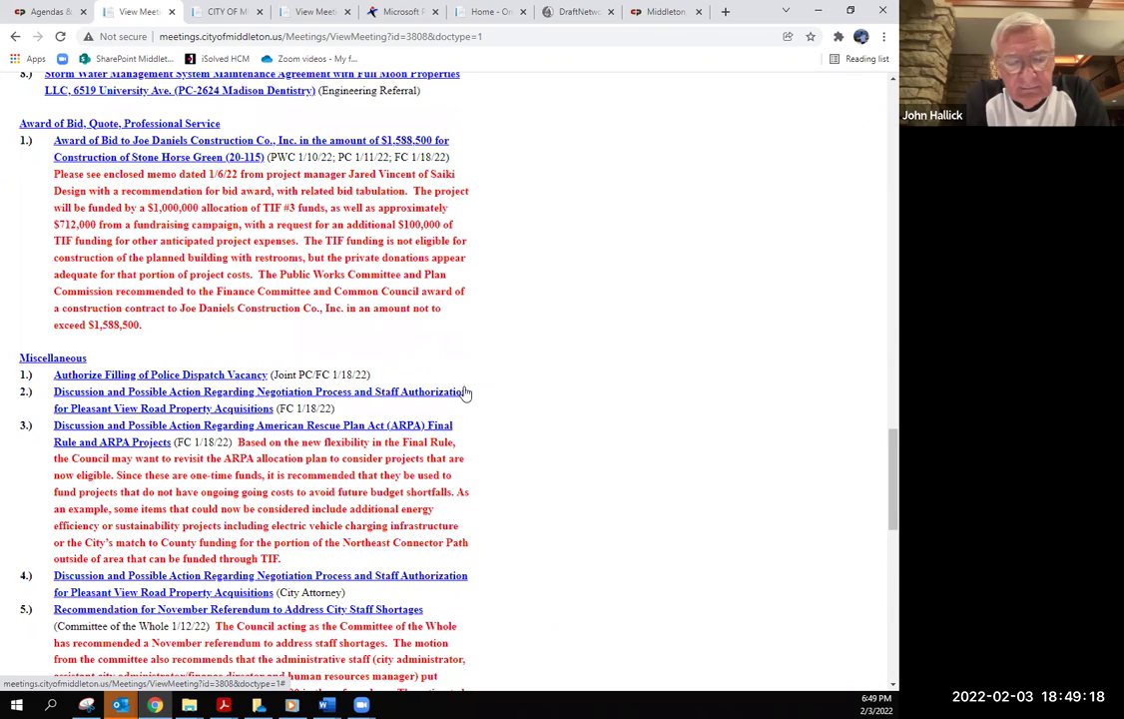
pyautogui.scroll(-1, 464, 393)
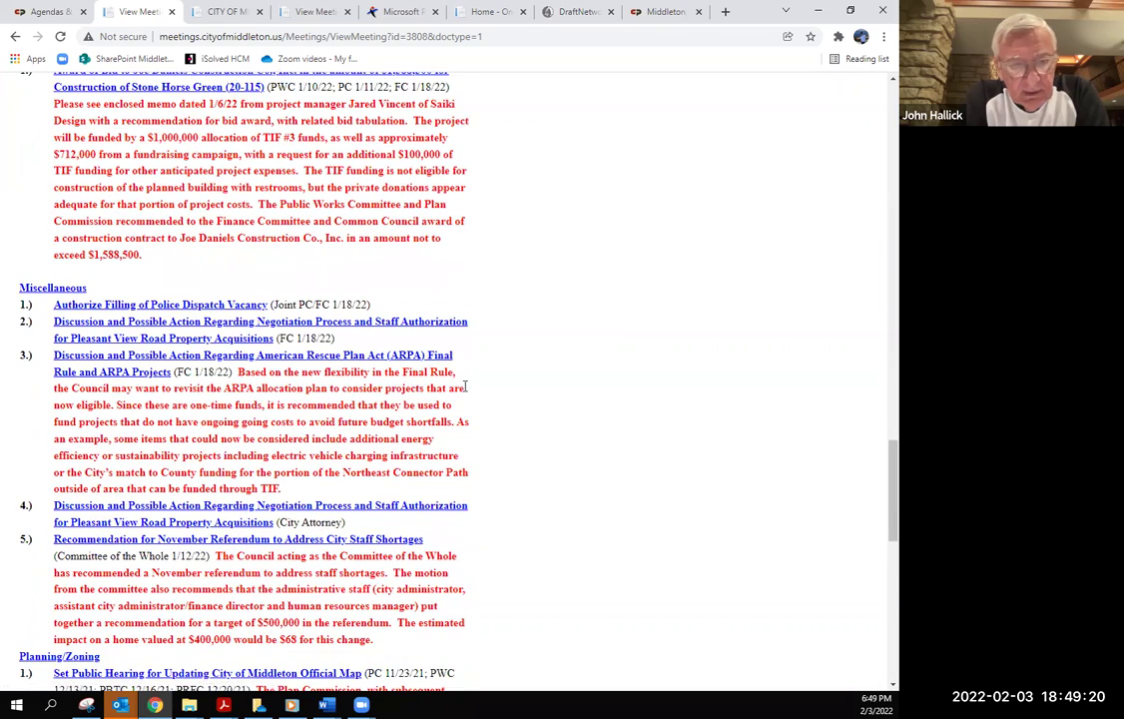
pyautogui.scroll(-5, 464, 386)
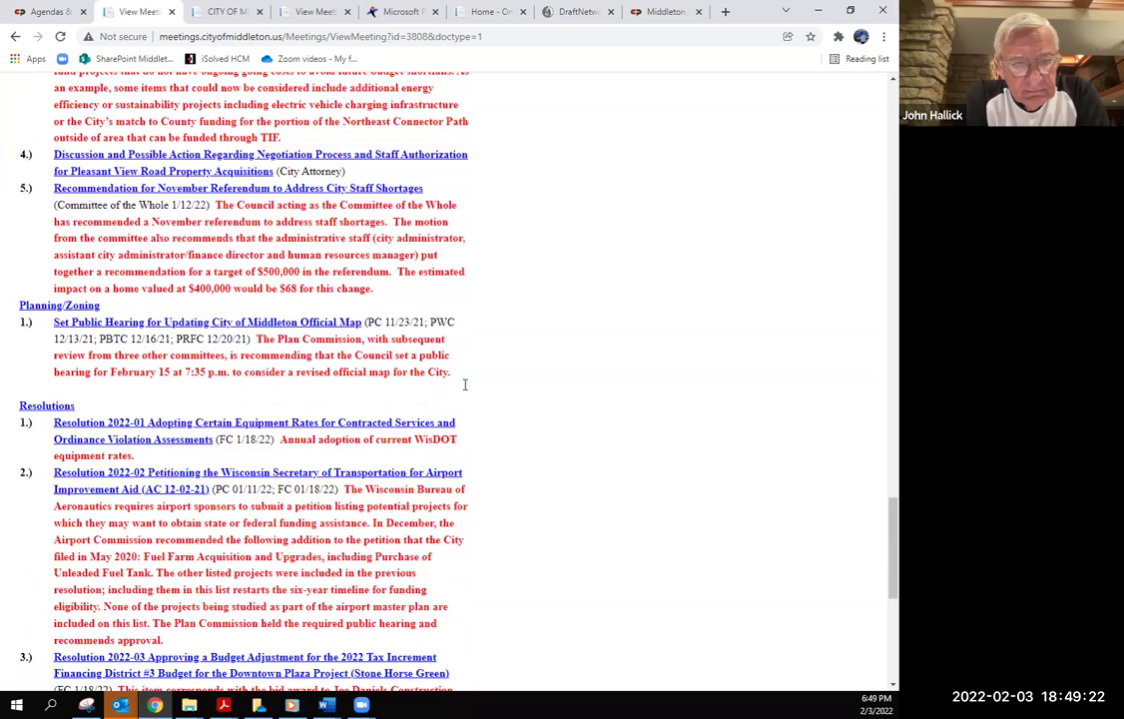
pyautogui.scroll(-4, 466, 383)
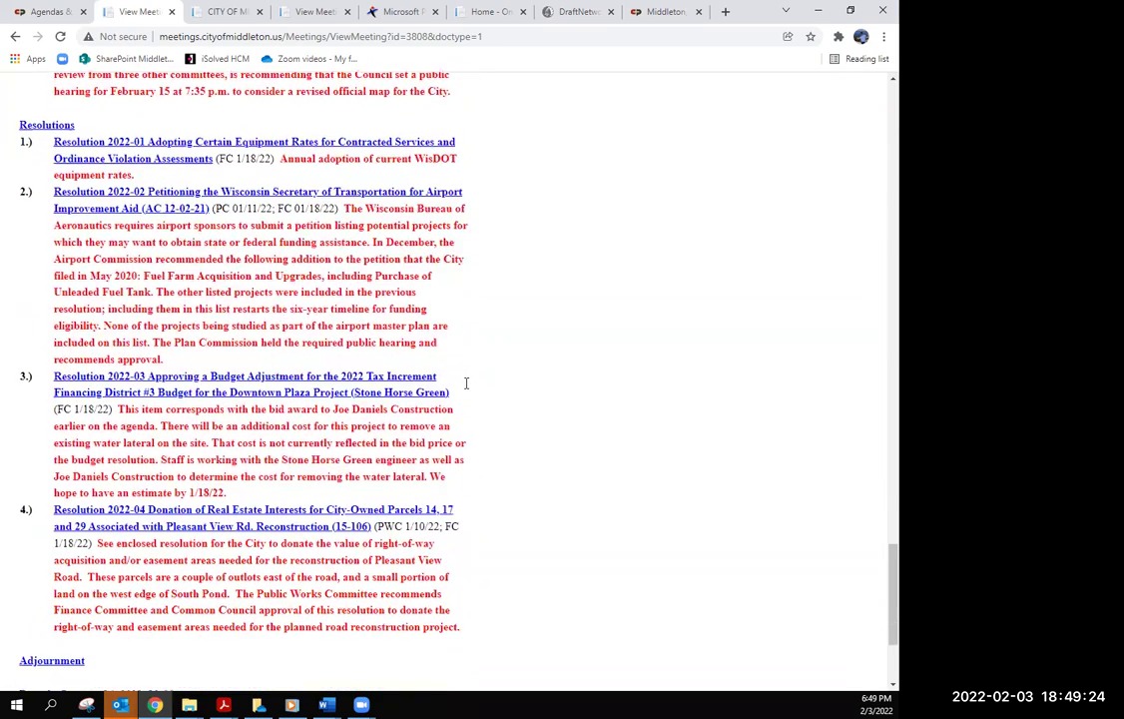
pyautogui.scroll(-1, 465, 383)
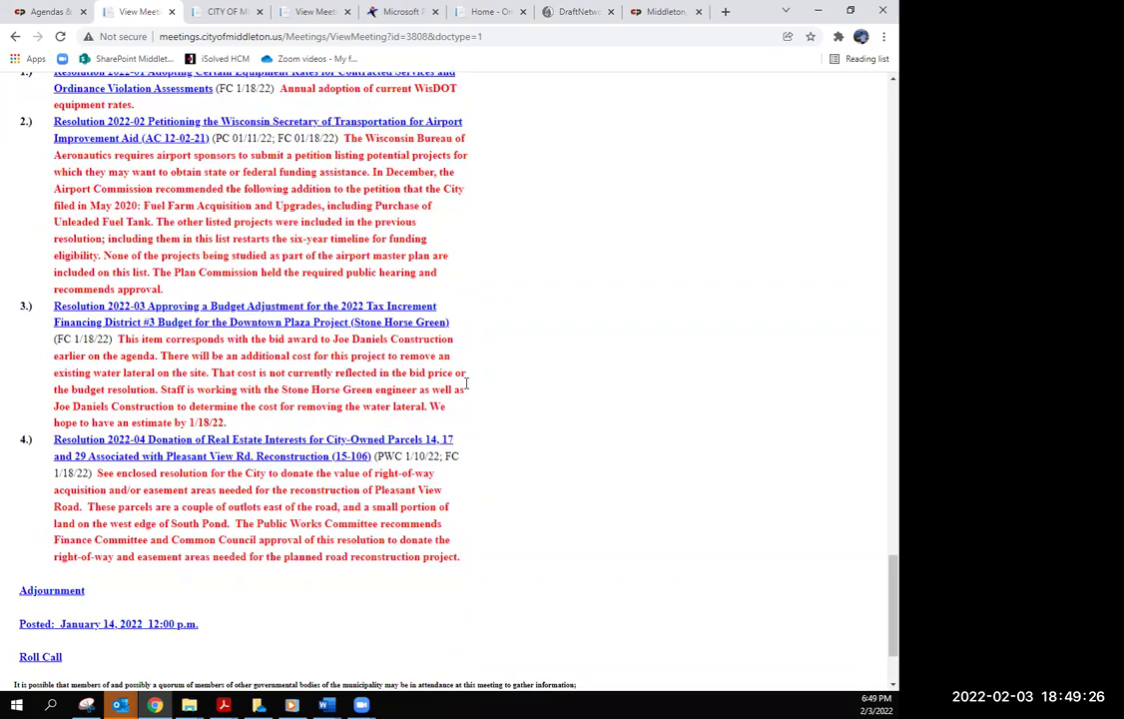
# Return to the meeting search and look up "$30,000" in Common Council meetings with the date range Last Year.
pyautogui.click(16, 37)
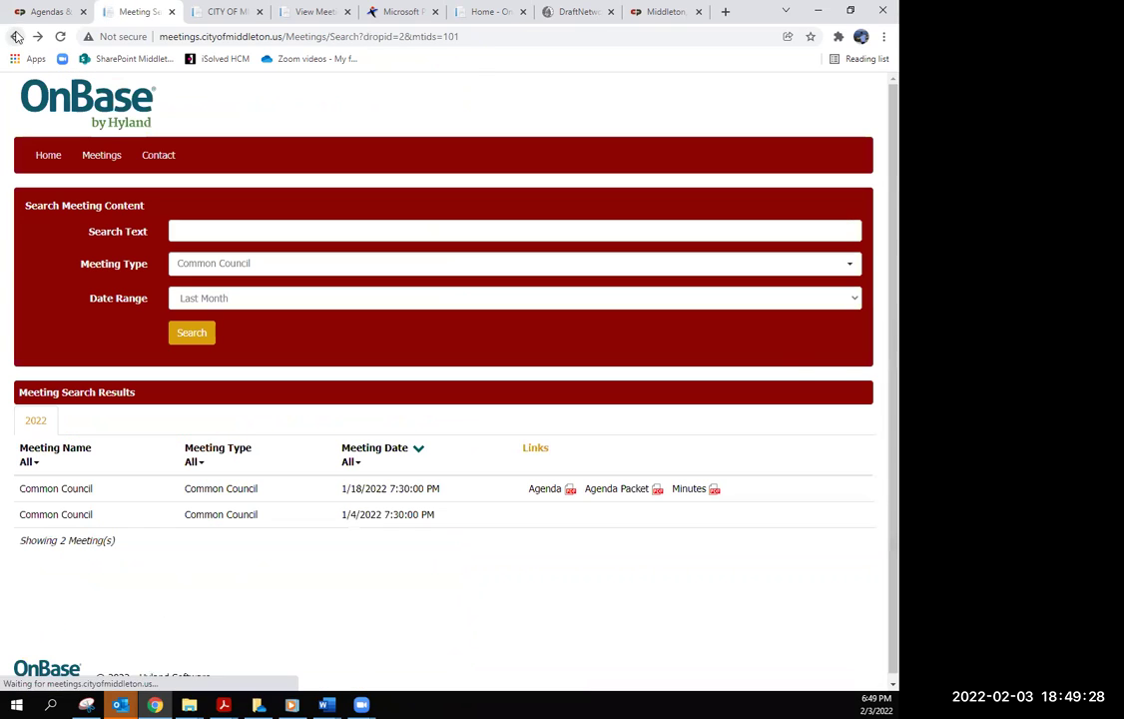
pyautogui.click(853, 298)
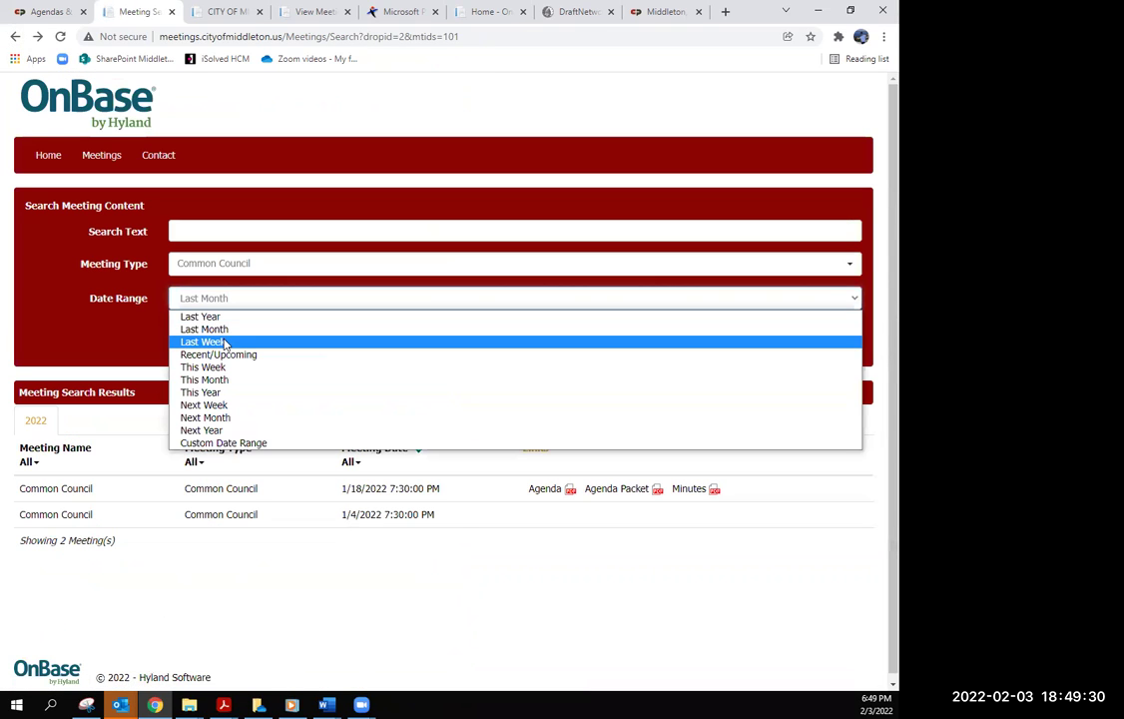
pyautogui.click(236, 317)
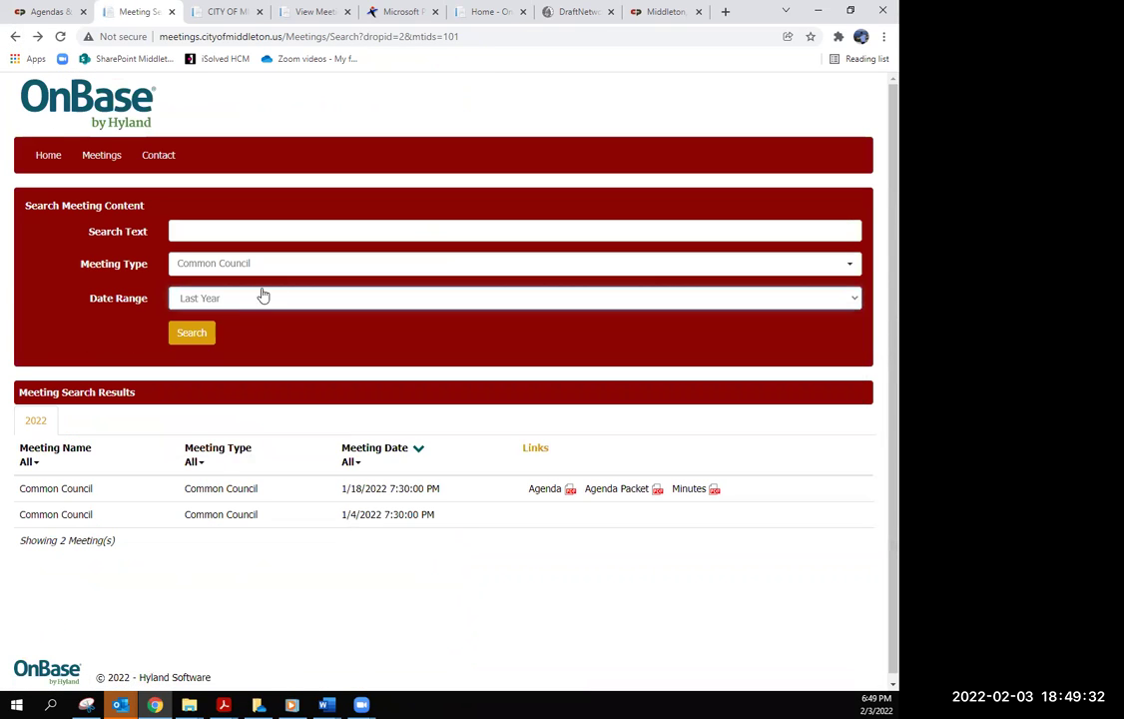
pyautogui.click(266, 229)
pyautogui.write('$')
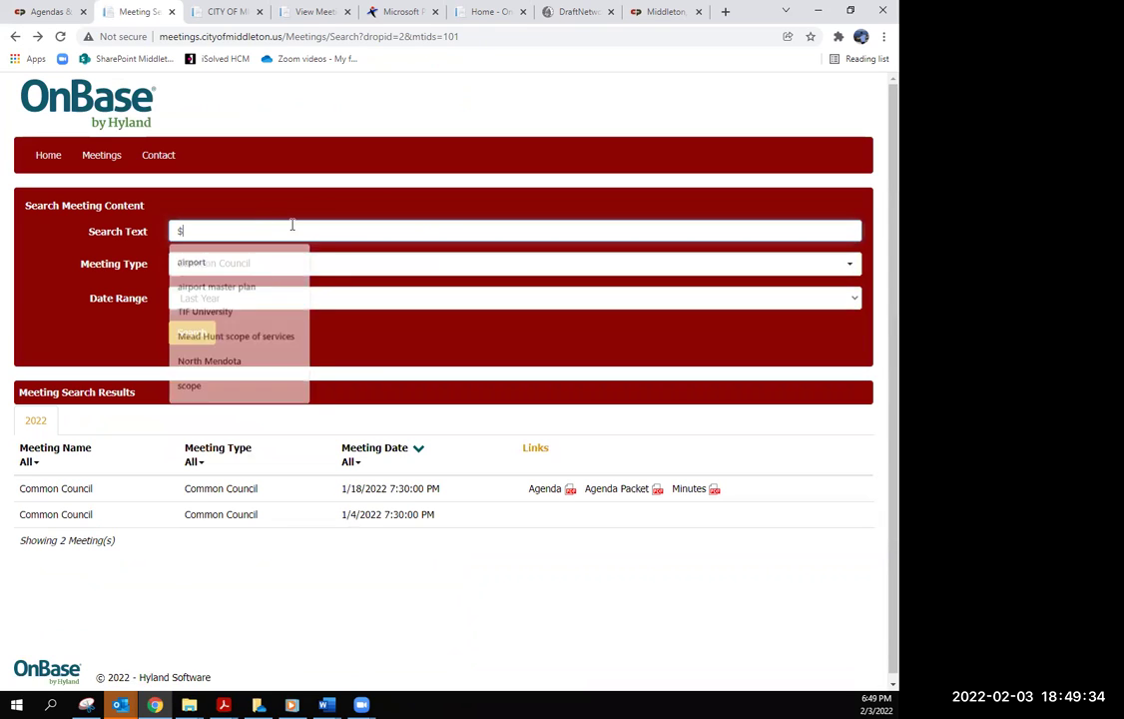
pyautogui.write('30,000')
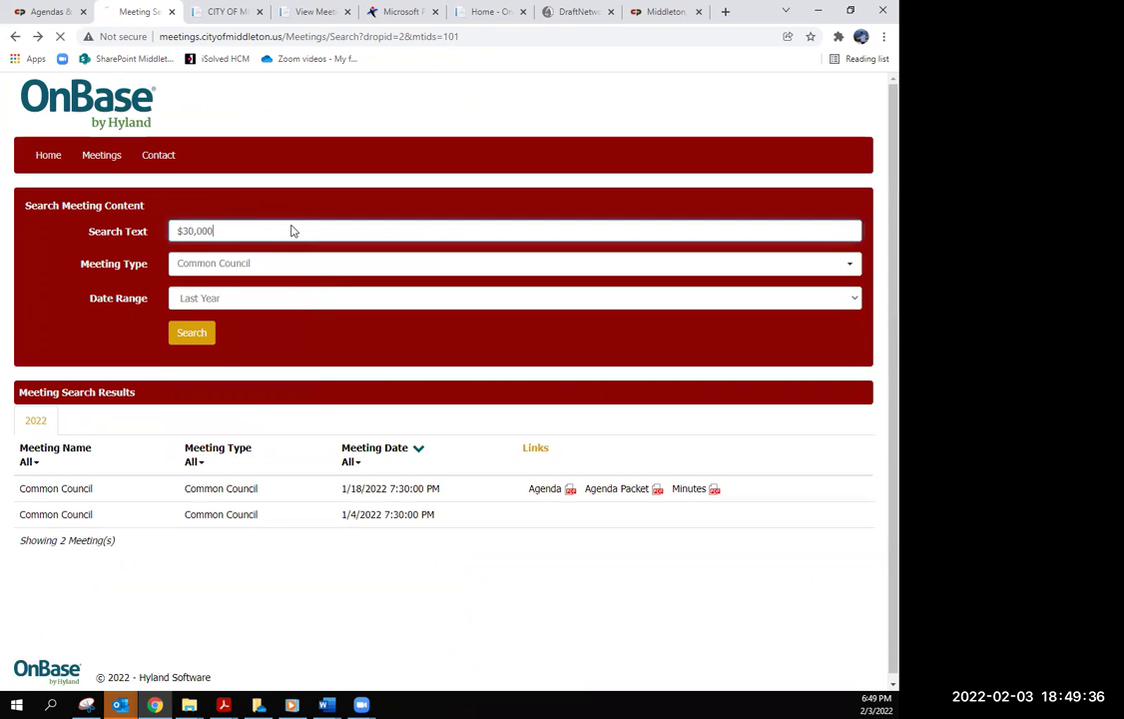
pyautogui.click(193, 340)
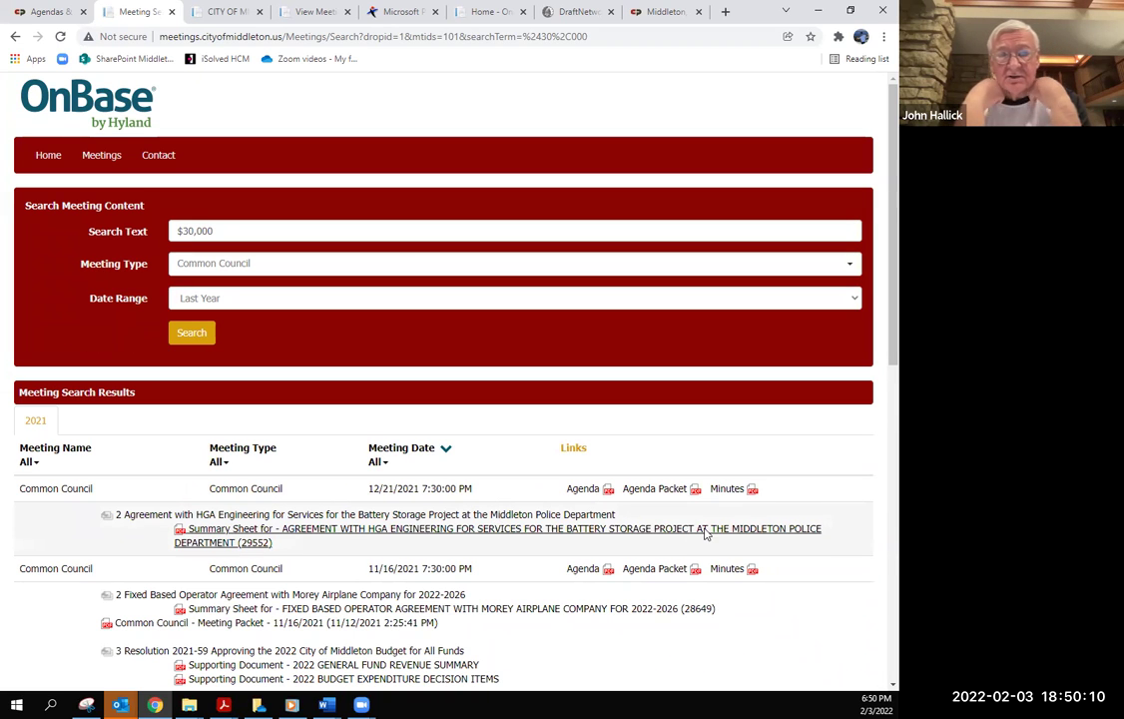
# Review the search results and open the 2022 Budget Expenditure Decision Items document of the 11/16/2021 meeting.
pyautogui.scroll(-1, 510, 612)
pyautogui.scroll(-1, 480, 589)
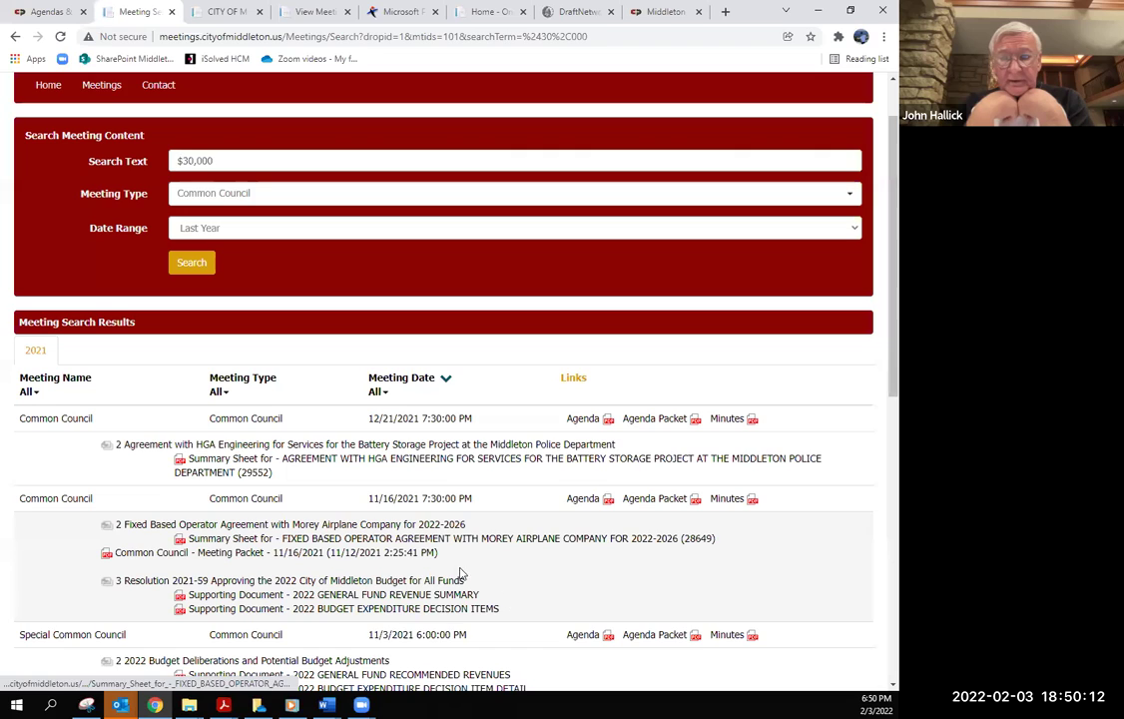
pyautogui.scroll(-2, 457, 559)
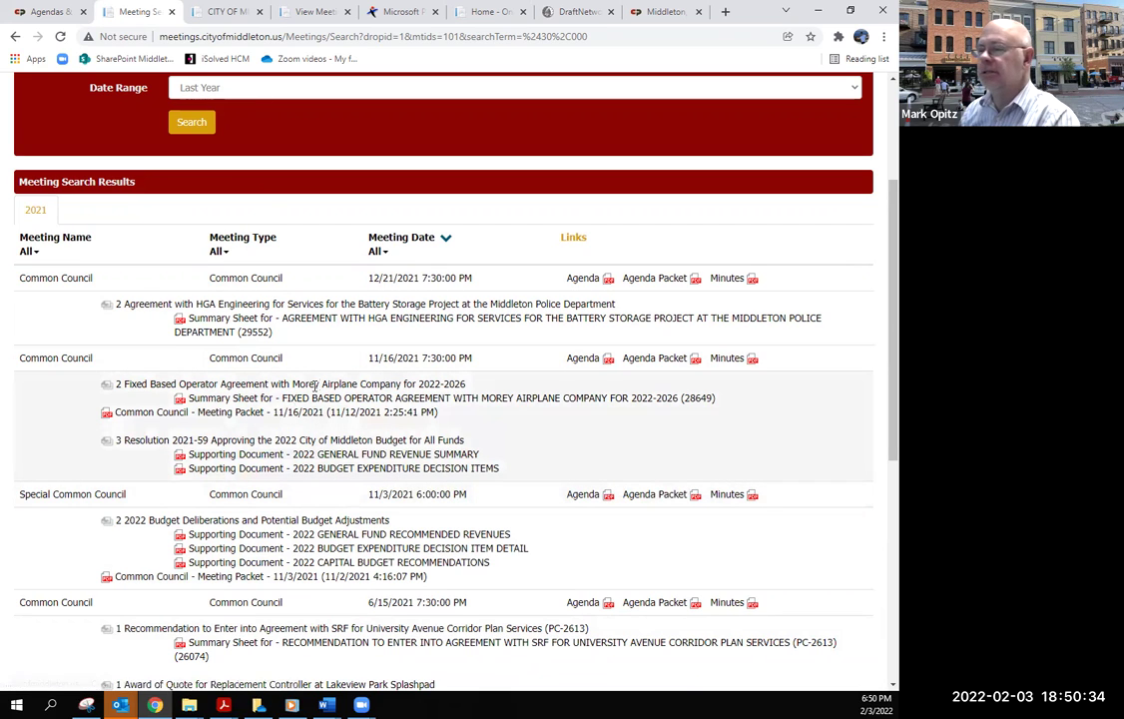
pyautogui.click(380, 475)
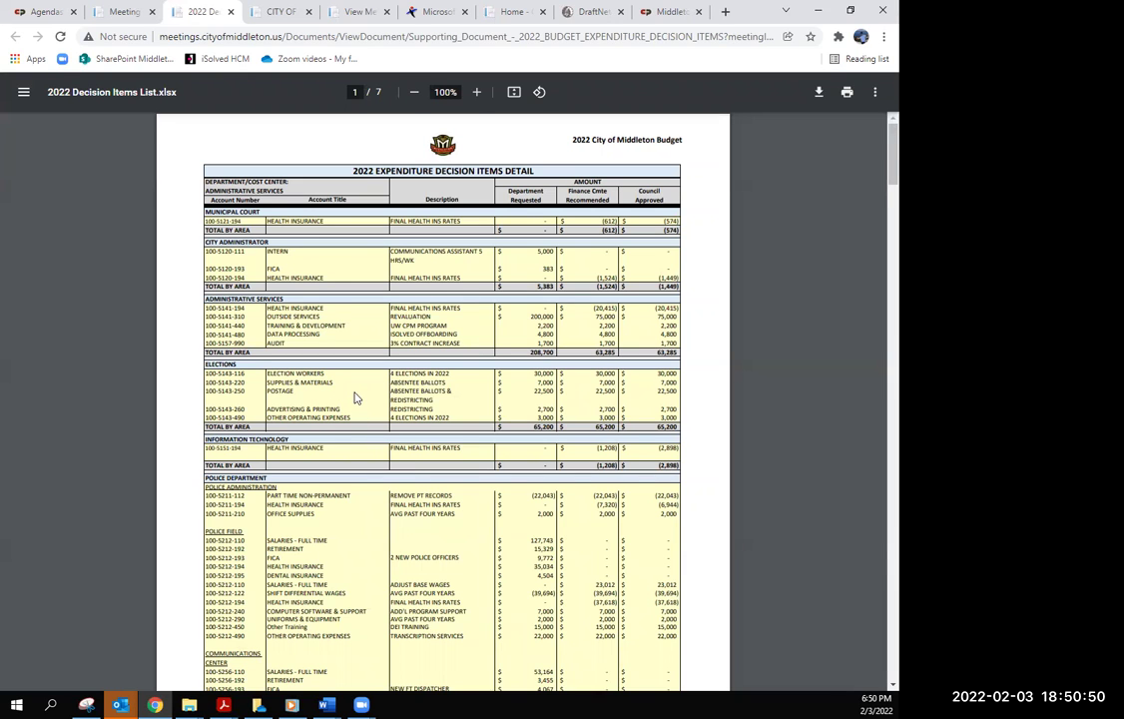
# Examine the general fund pages of the 2022 expenditure decision items for the fuel project funding.
pyautogui.scroll(-3, 354, 397)
pyautogui.scroll(-7, 355, 391)
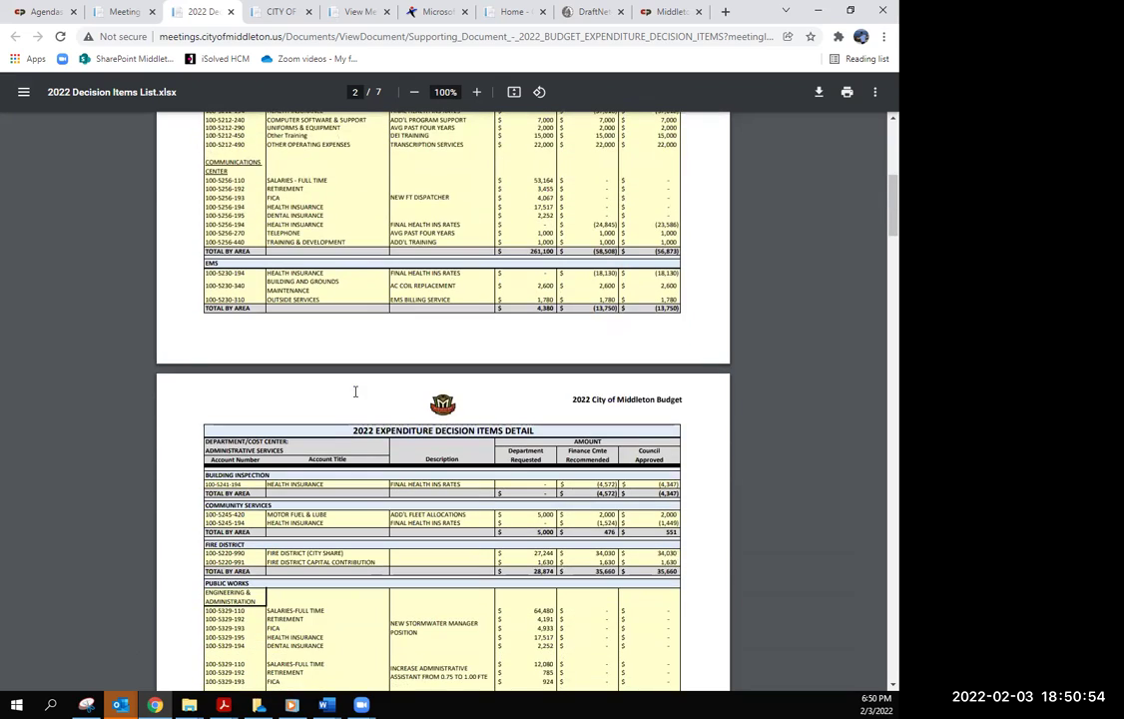
pyautogui.scroll(-15, 355, 392)
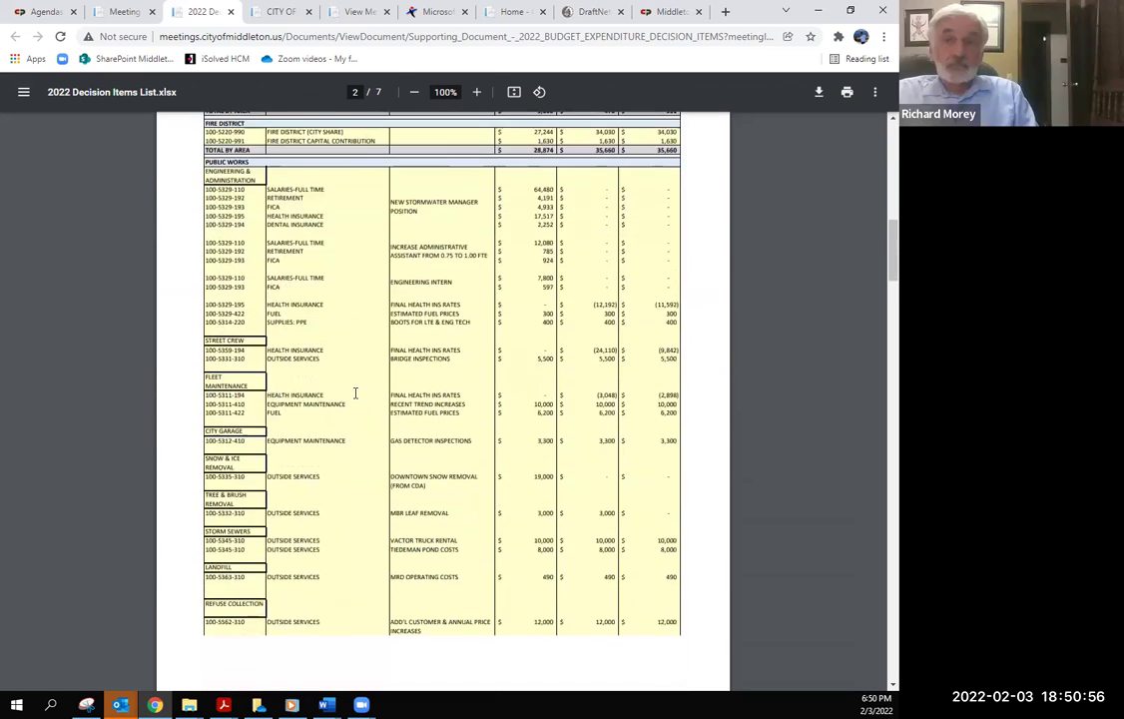
pyautogui.scroll(-14, 355, 393)
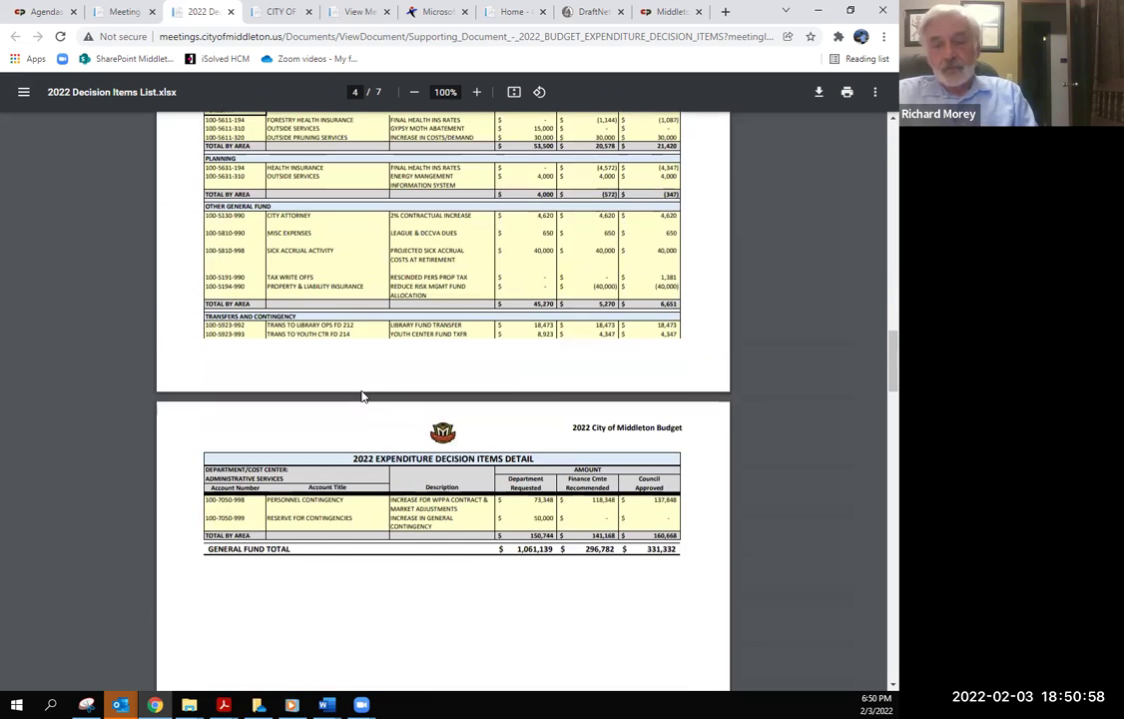
pyautogui.scroll(-6, 363, 392)
pyautogui.scroll(6, 361, 395)
pyautogui.scroll(3, 361, 395)
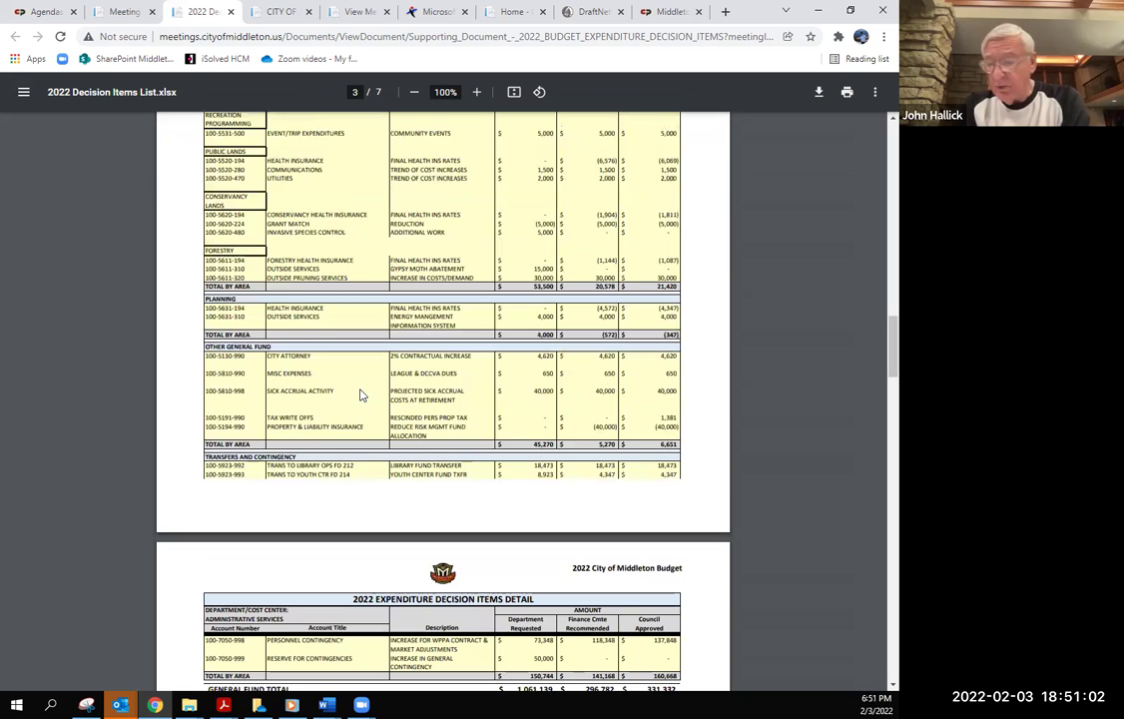
pyautogui.scroll(5, 361, 395)
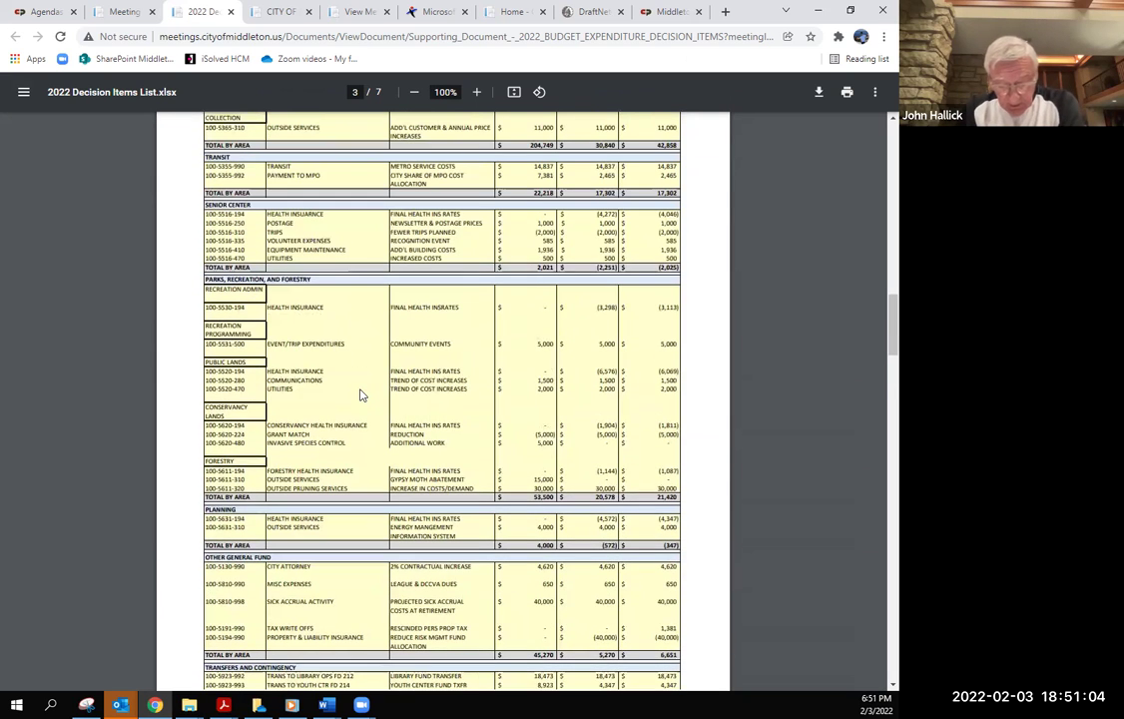
# Check the non-general fund pages of the decision items, from tourism and the utilities to the airport section at the end.
pyautogui.scroll(-20, 362, 393)
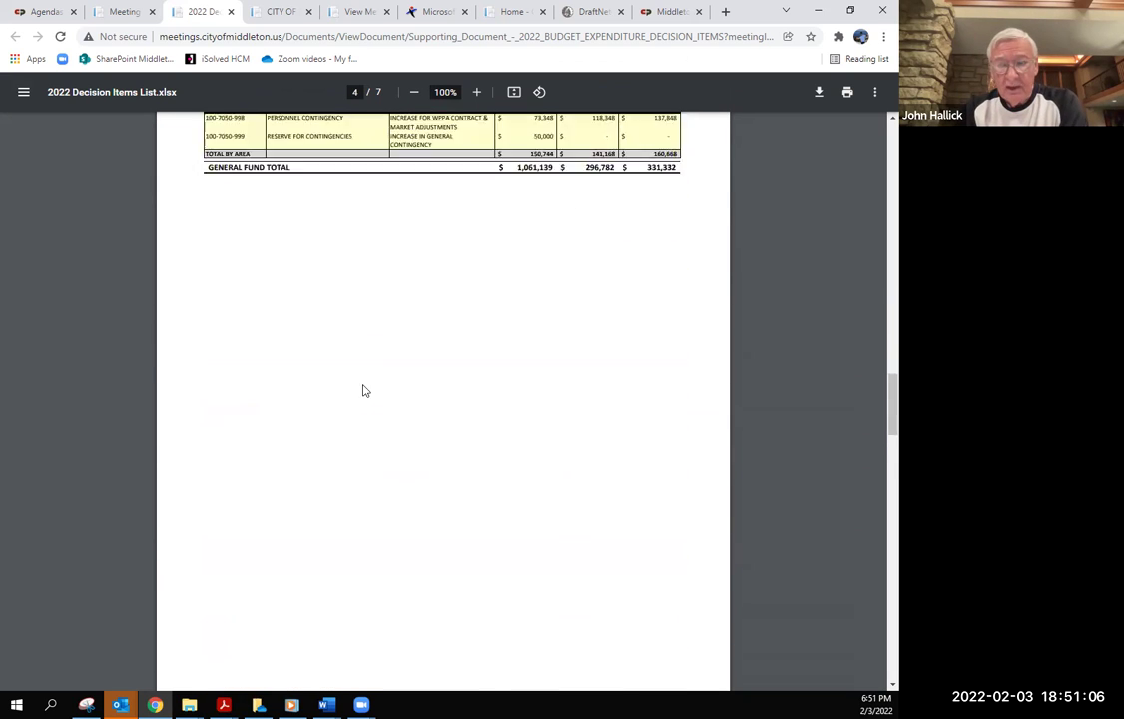
pyautogui.scroll(-5, 362, 393)
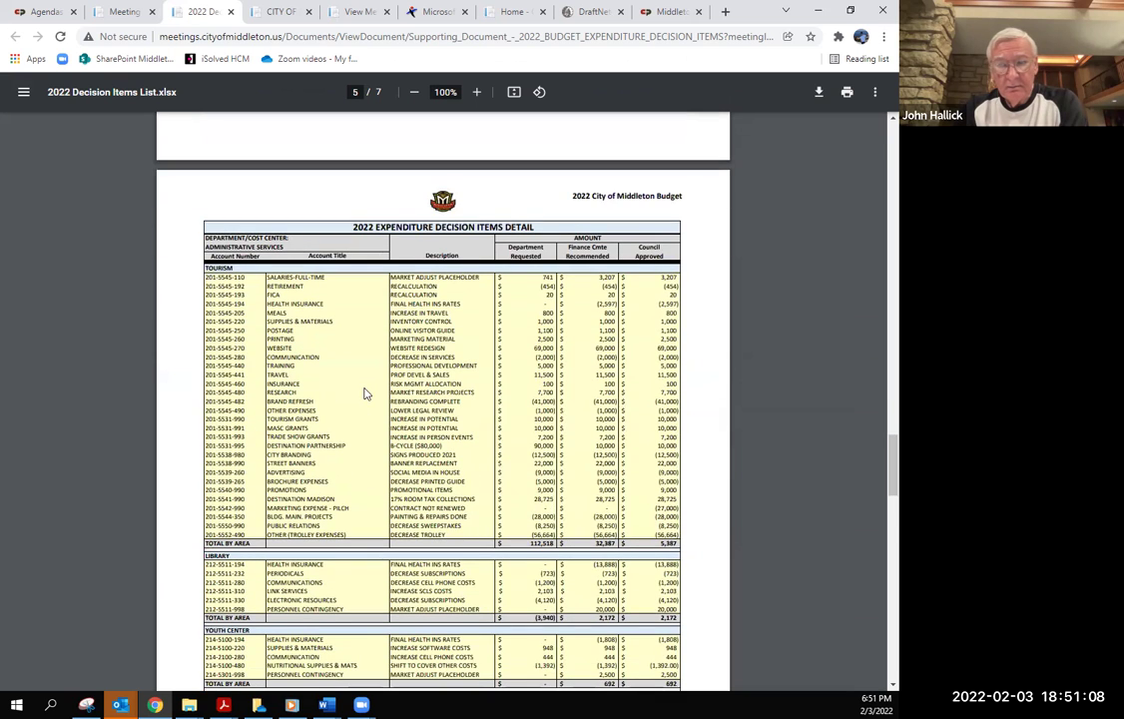
pyautogui.scroll(-5, 364, 391)
pyautogui.scroll(5, 365, 391)
pyautogui.scroll(-2, 364, 391)
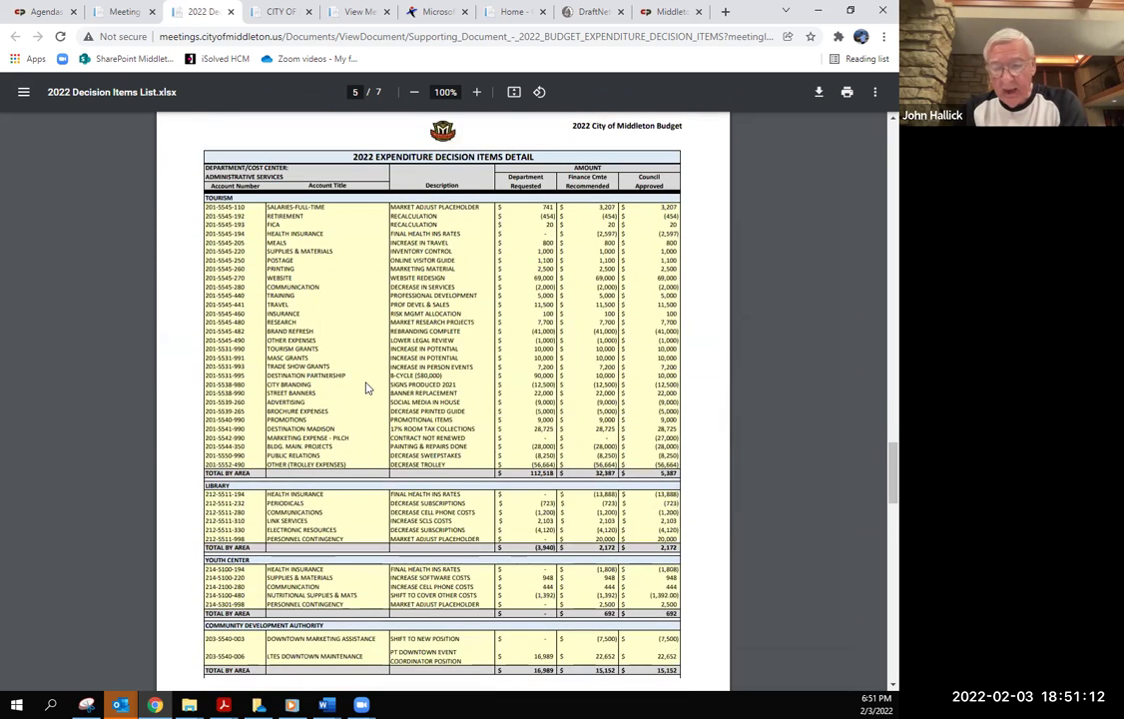
pyautogui.scroll(-20, 365, 388)
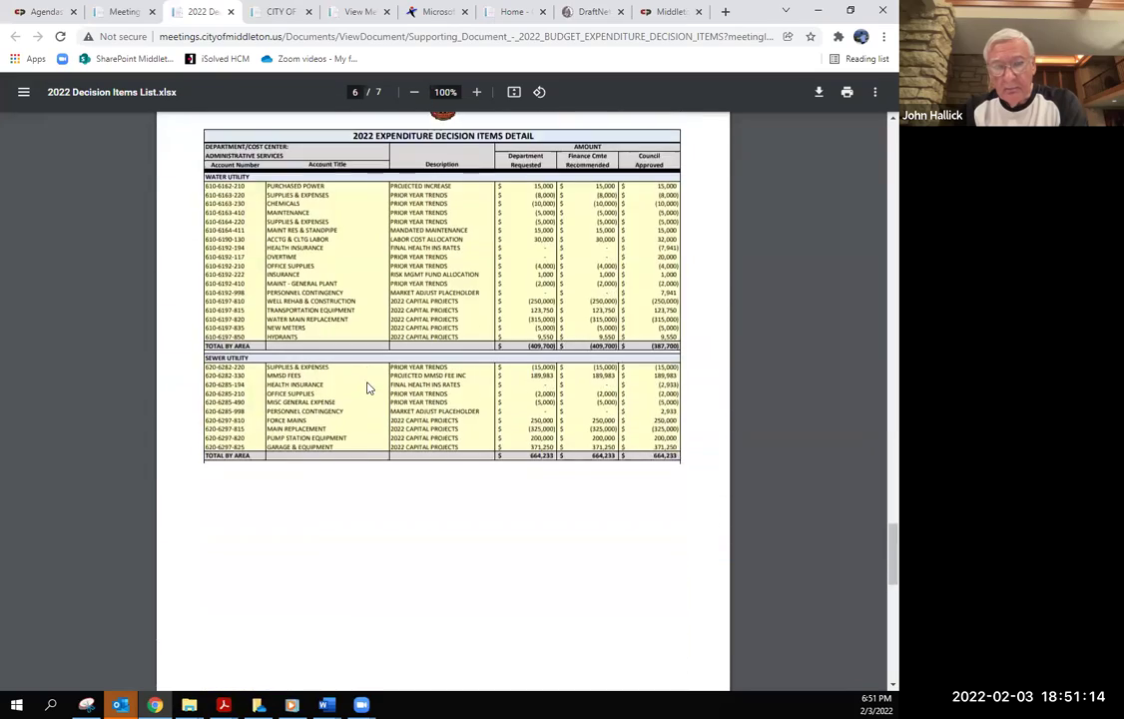
pyautogui.scroll(-6, 370, 387)
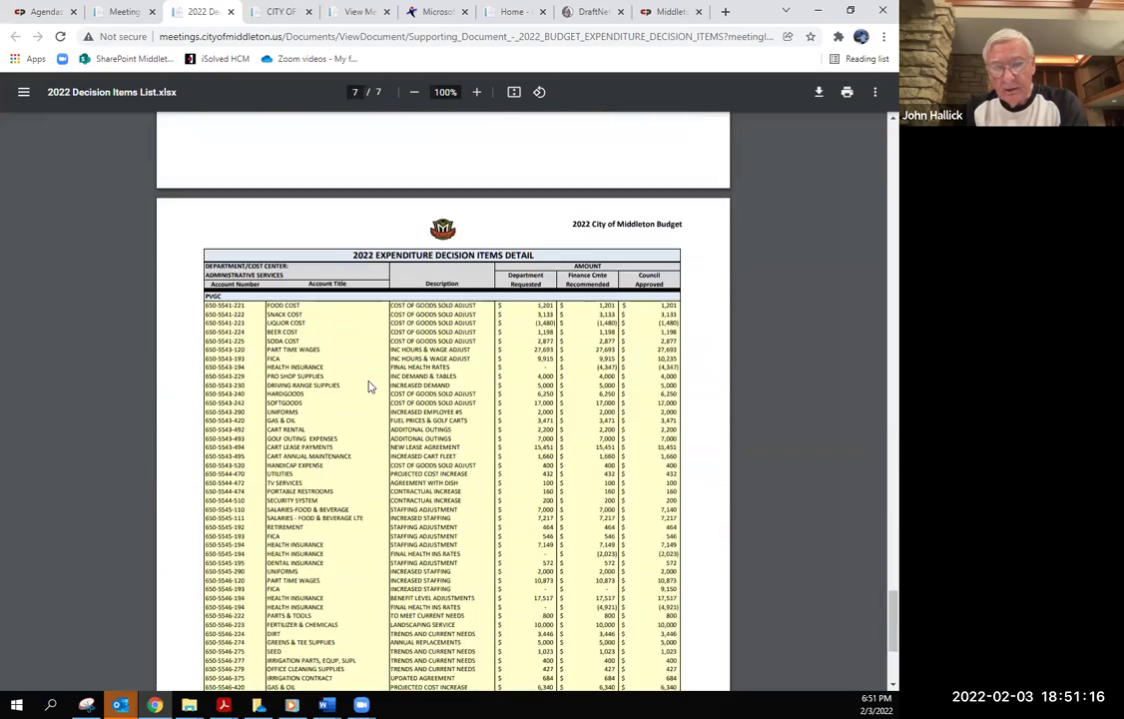
pyautogui.scroll(-5, 370, 387)
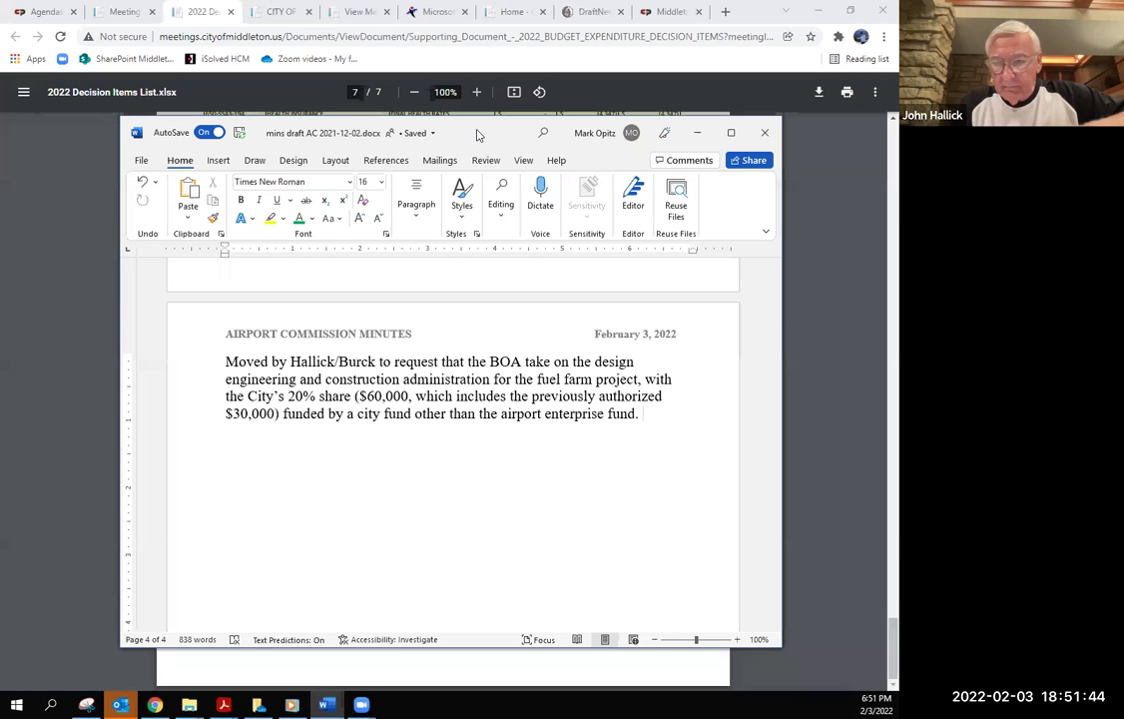
# Compare the draft motion in the Word minutes with the airport's unleaded fuel design engineering line in the budget document.
pyautogui.moveTo(477, 135); pyautogui.dragTo(611, 191)
pyautogui.click(611, 172)
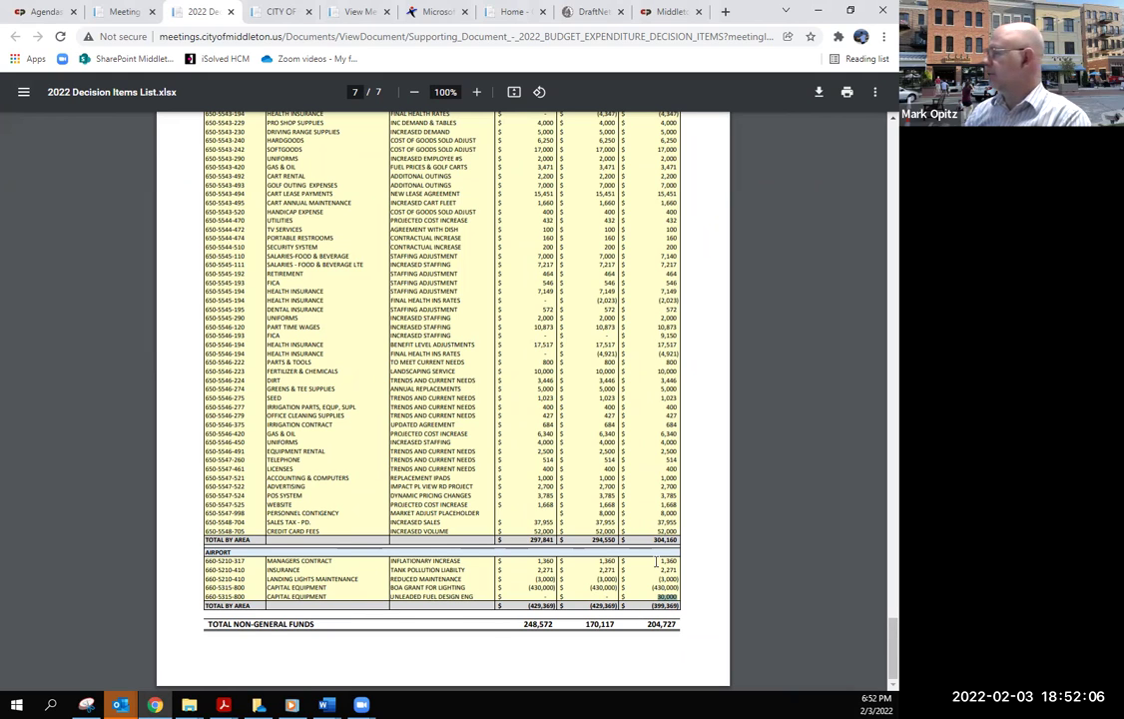
pyautogui.hotkey('alt', 'Tab')
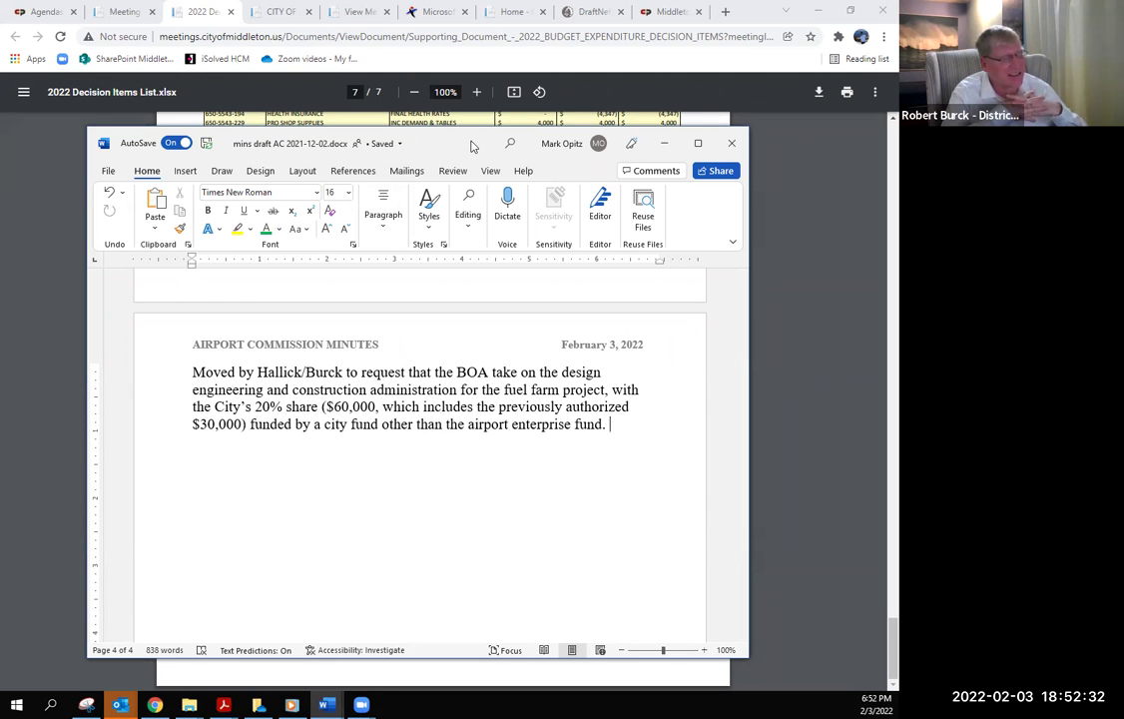
pyautogui.hotkey('alt', 'Tab')
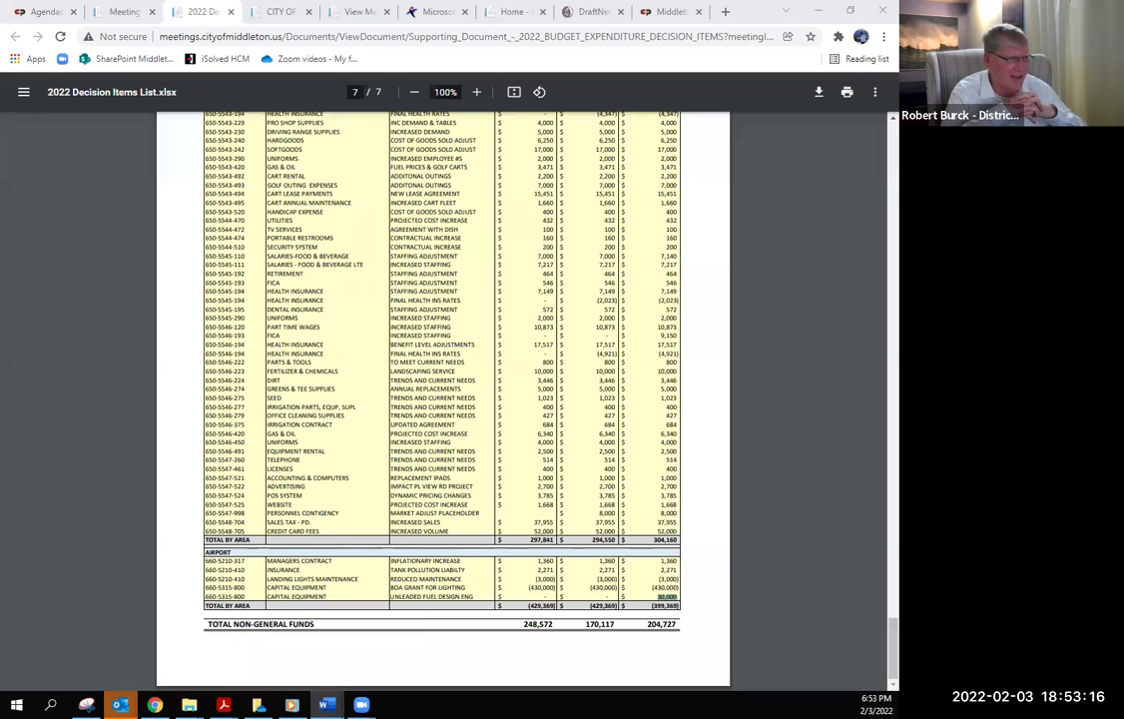
# Return to the Word minutes and add the note "Council authorized $30,000 in 2022 budget" below the motion.
pyautogui.hotkey('alt', 'Tab')
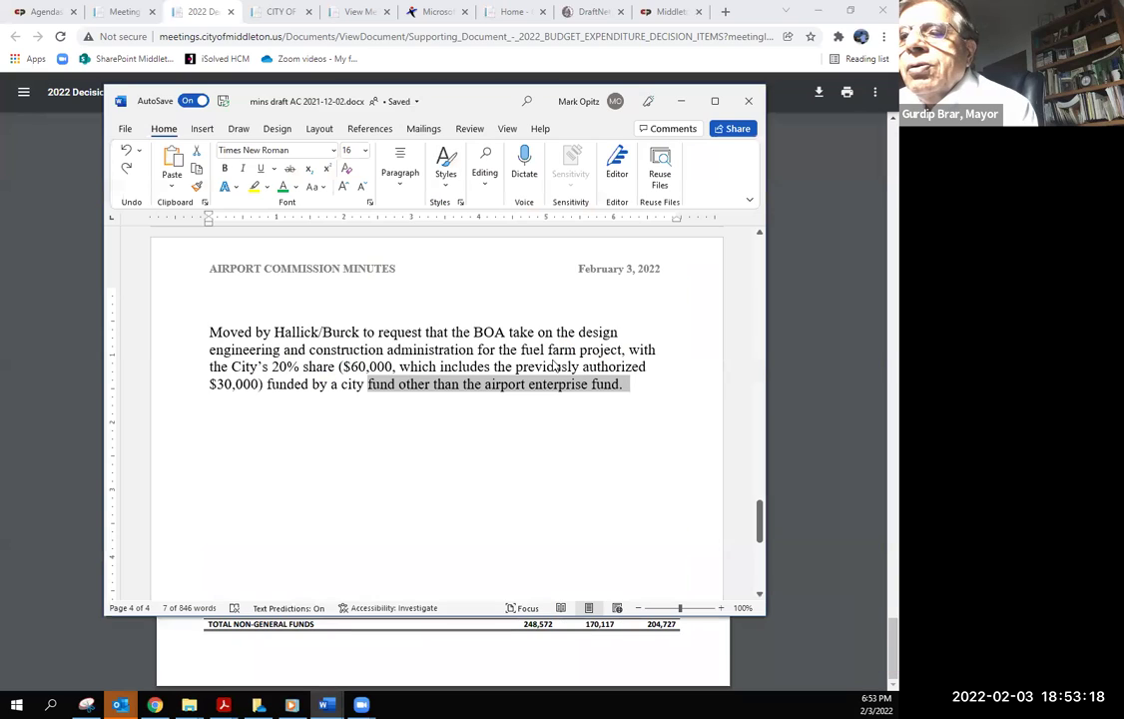
pyautogui.click(647, 392)
pyautogui.click(319, 443)
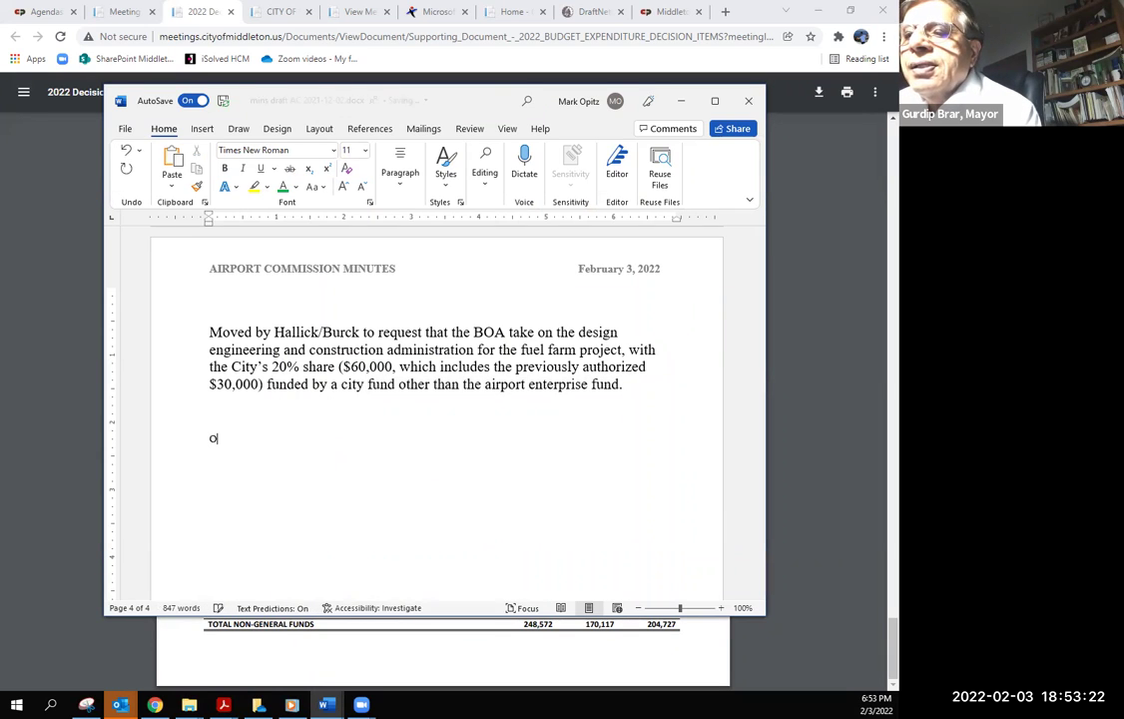
pyautogui.write('$3')
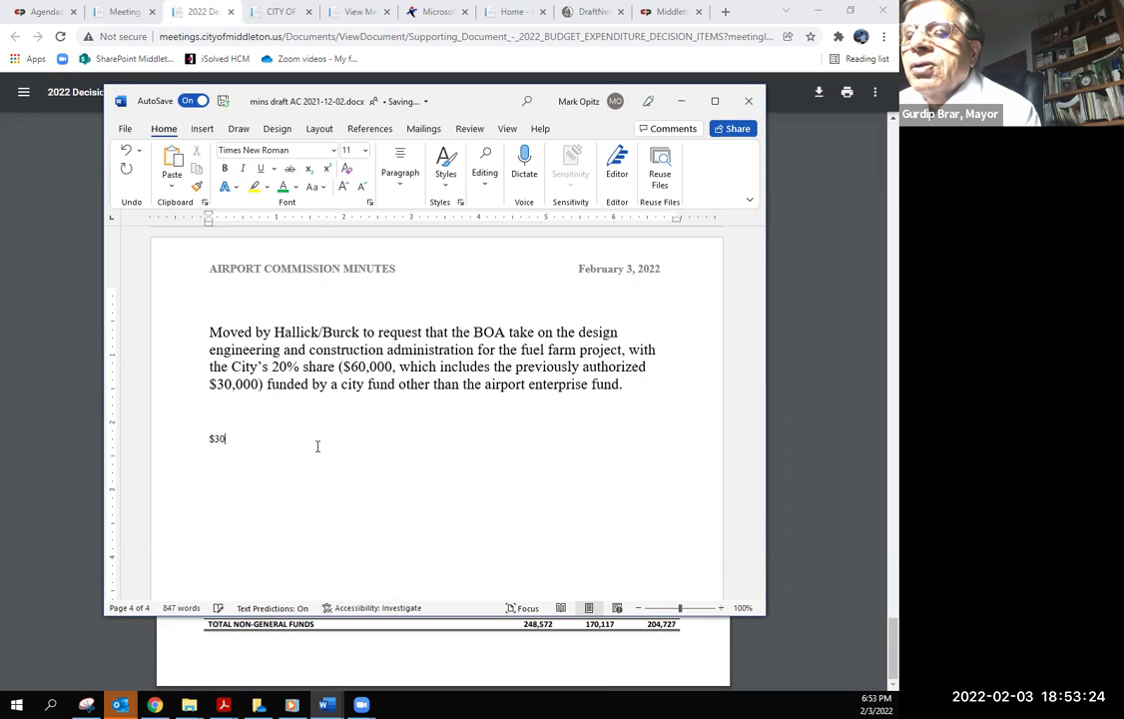
pyautogui.press('BackSpace')
pyautogui.press('BackSpace')
pyautogui.write('Council aut')
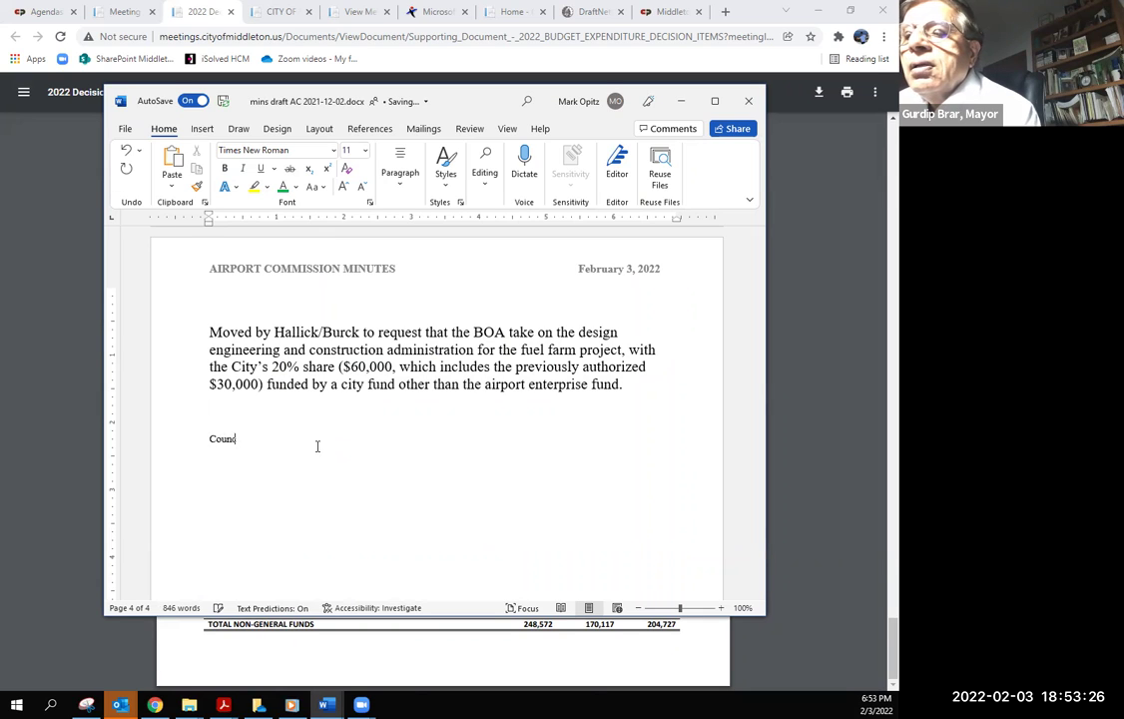
pyautogui.write('horiz')
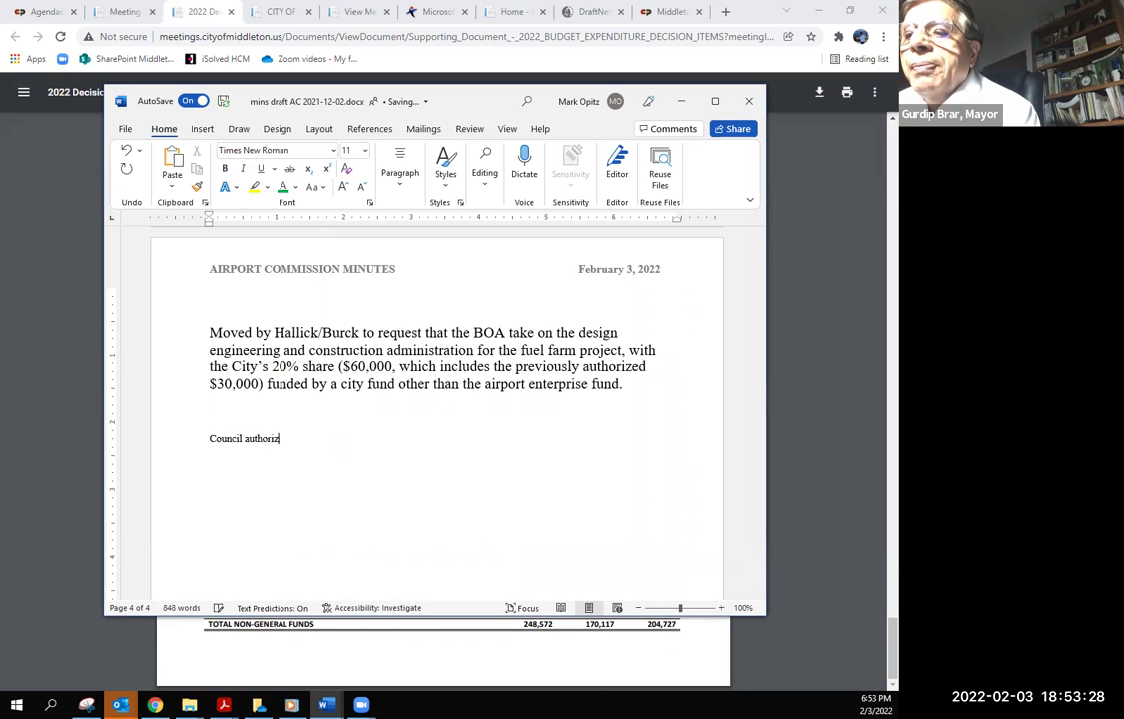
pyautogui.write('ed $30,000')
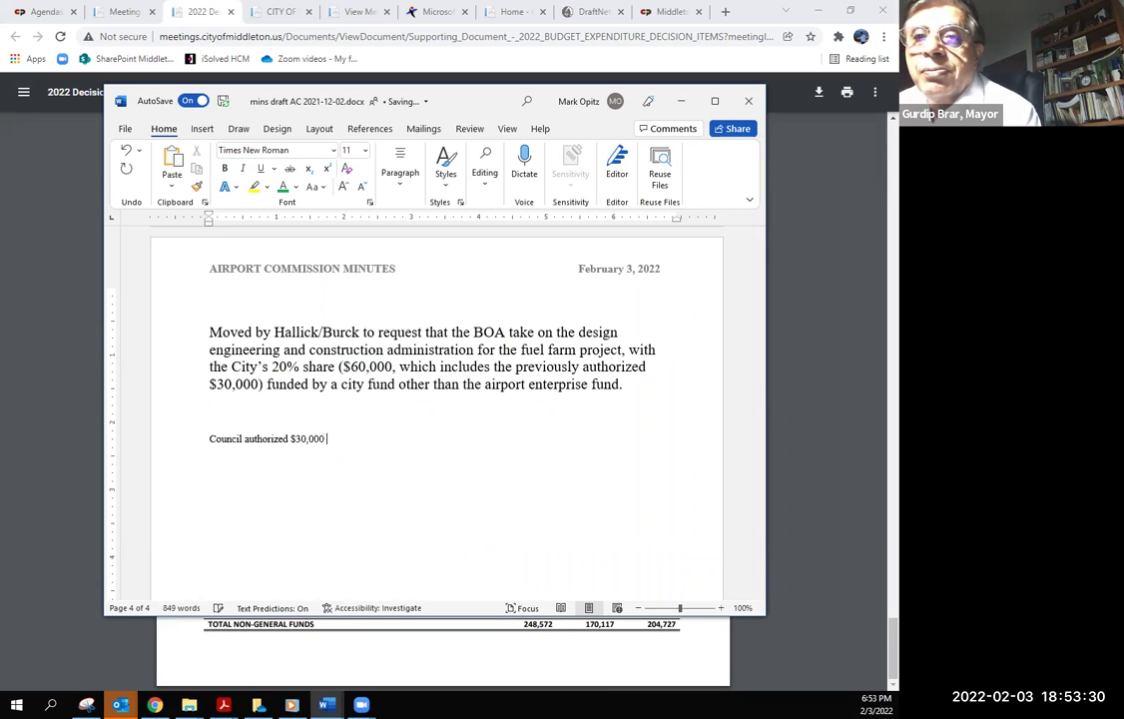
pyautogui.write(' asin 2022 budg')
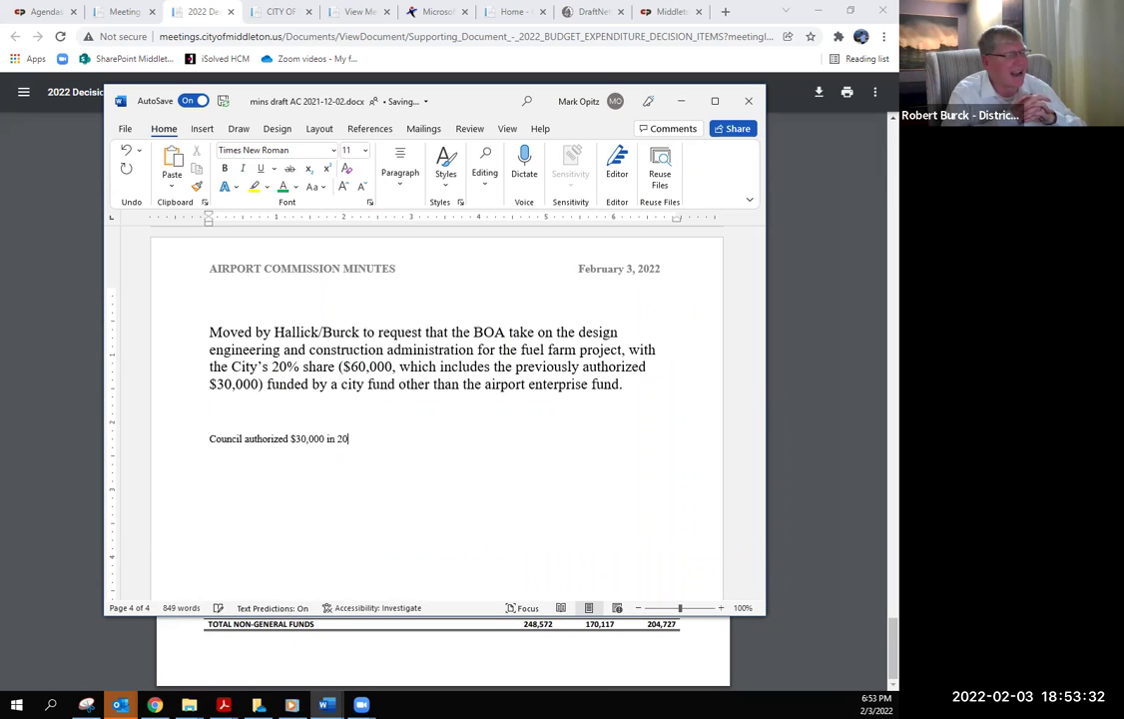
pyautogui.write('et')
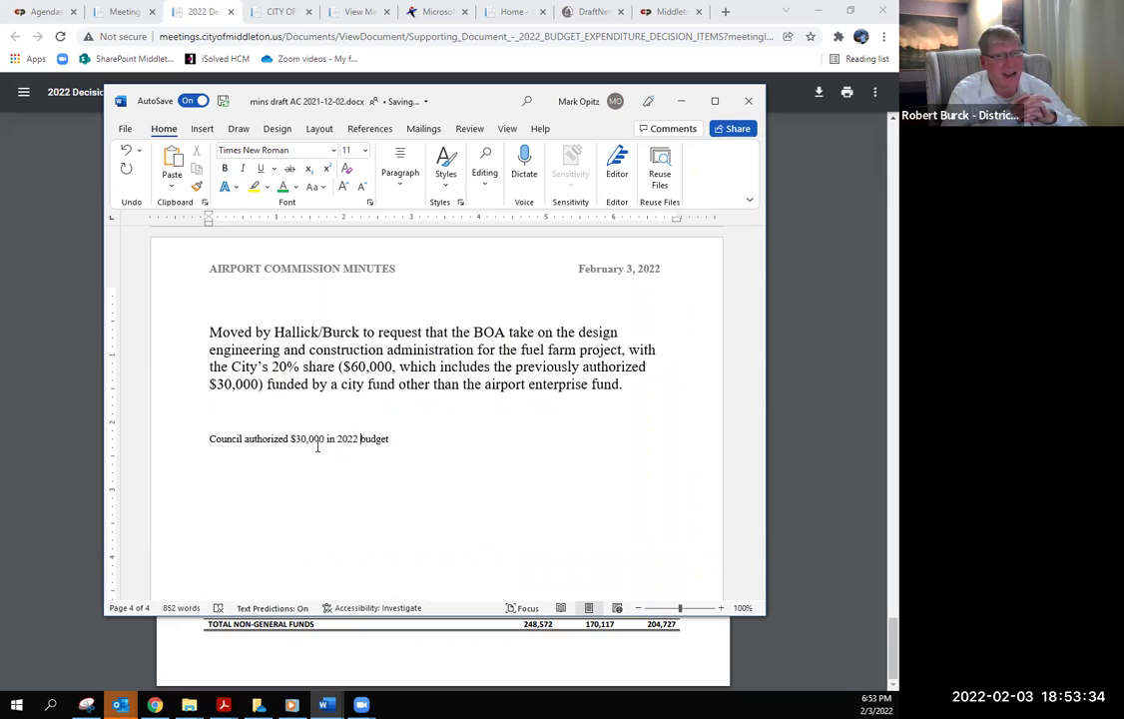
# Insert "as airport fund capital expenditure" after $30,000 in the Council authorization note.
pyautogui.click(326, 439)
pyautogui.write('as capital expenditure')
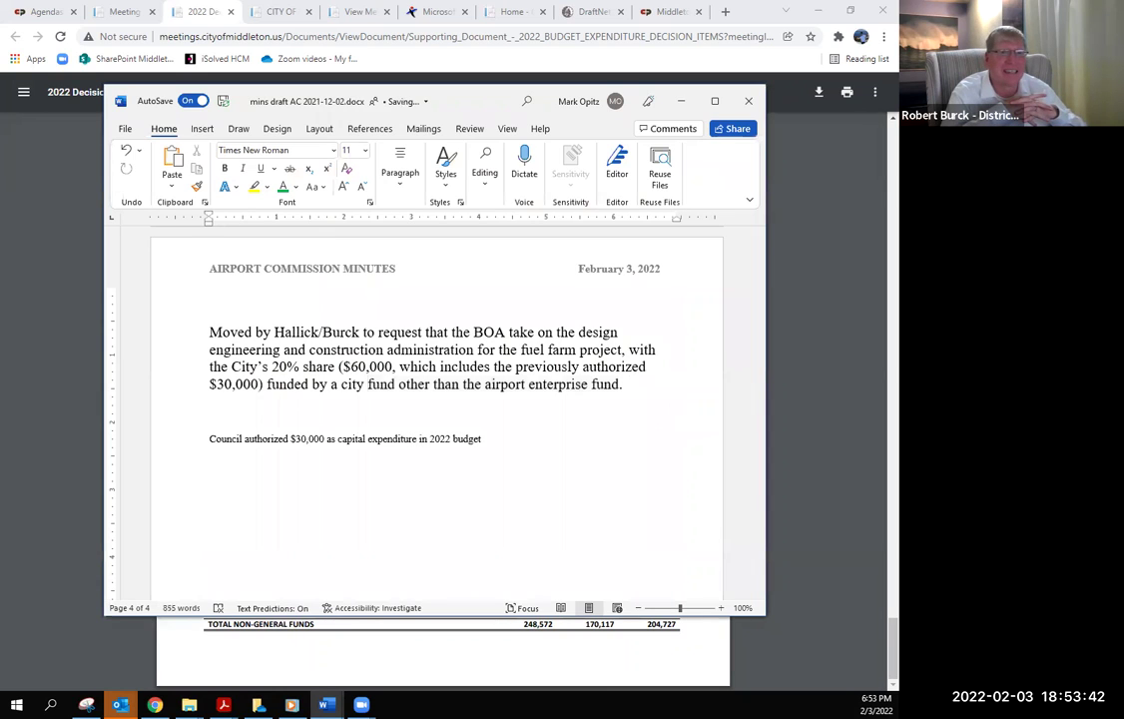
pyautogui.click(340, 439)
pyautogui.write('a')
pyautogui.press('BackSpace')
pyautogui.write('irport fund')
pyautogui.click(534, 439)
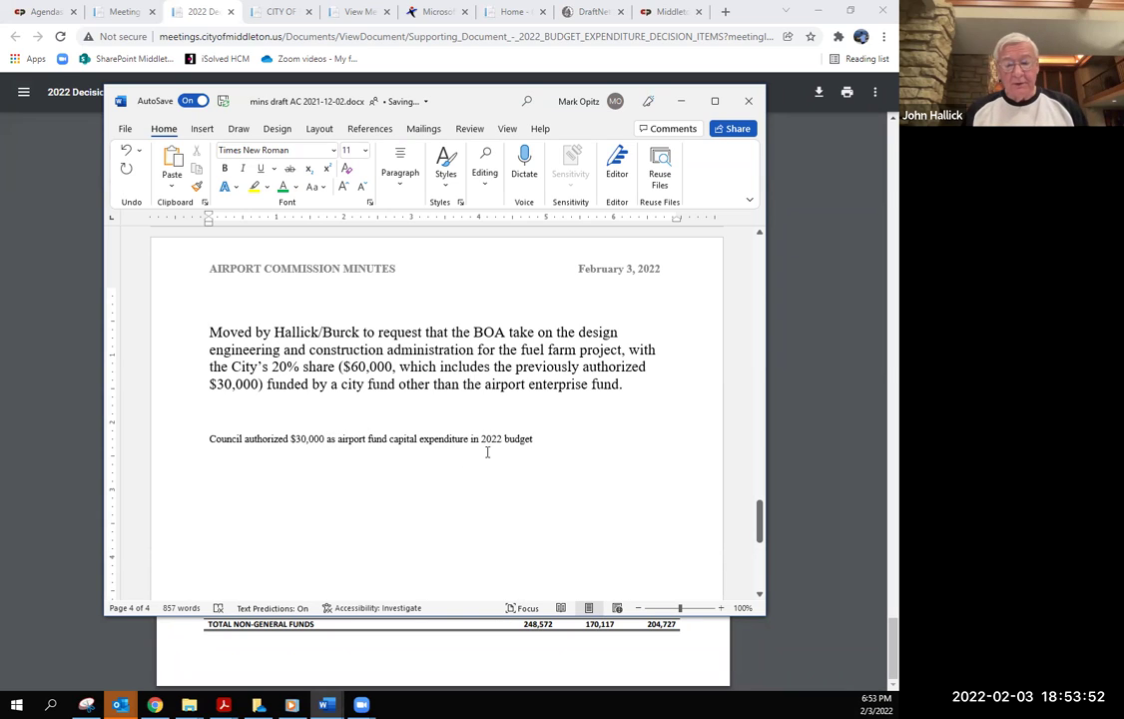
# Move the Council authorization note above the motion and separate the two with a blank line.
pyautogui.click(429, 424)
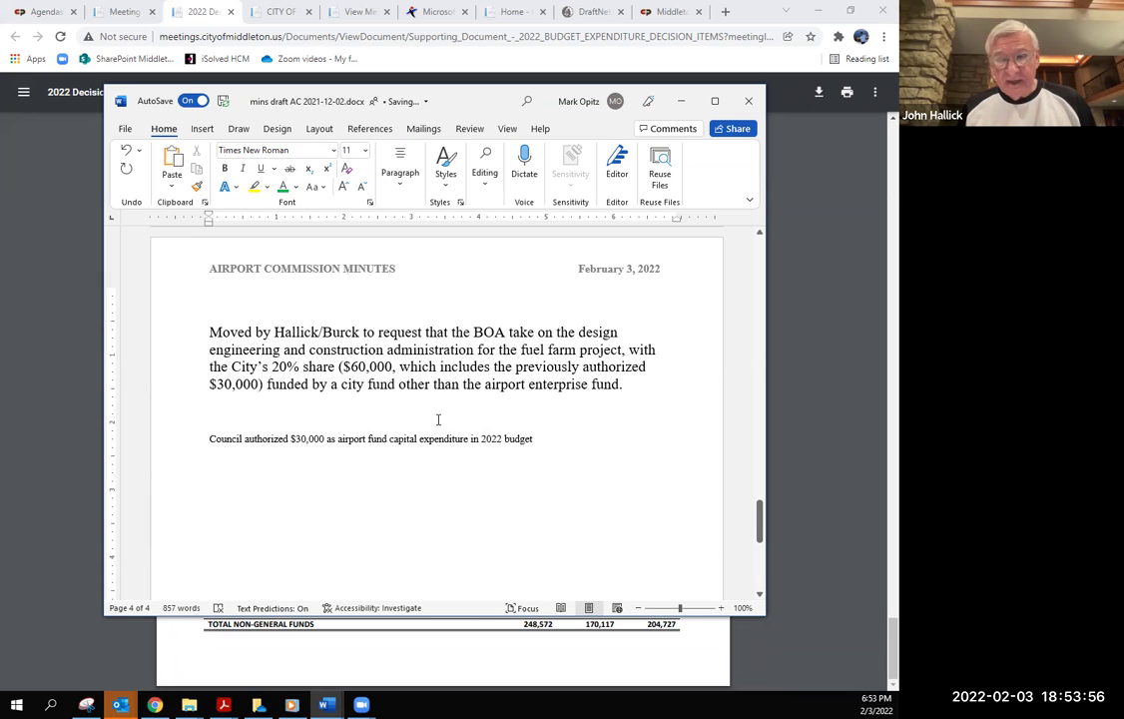
pyautogui.moveTo(572, 441); pyautogui.dragTo(204, 320)
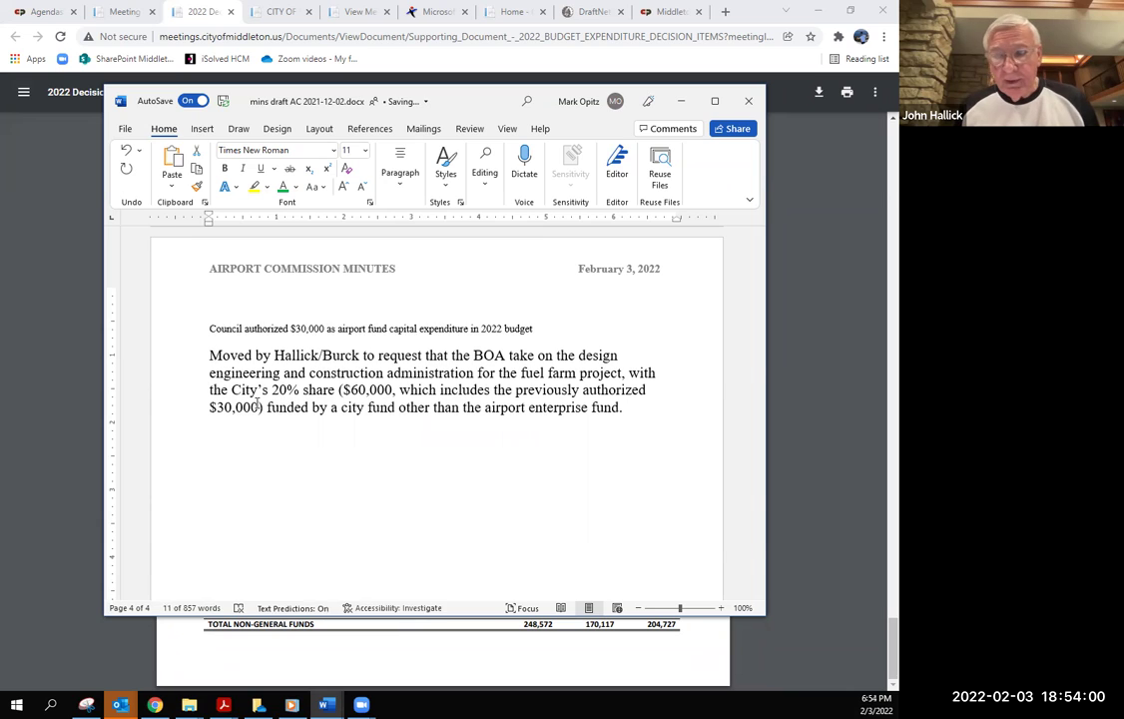
pyautogui.click(368, 492)
pyautogui.click(536, 328)
pyautogui.press('Return')
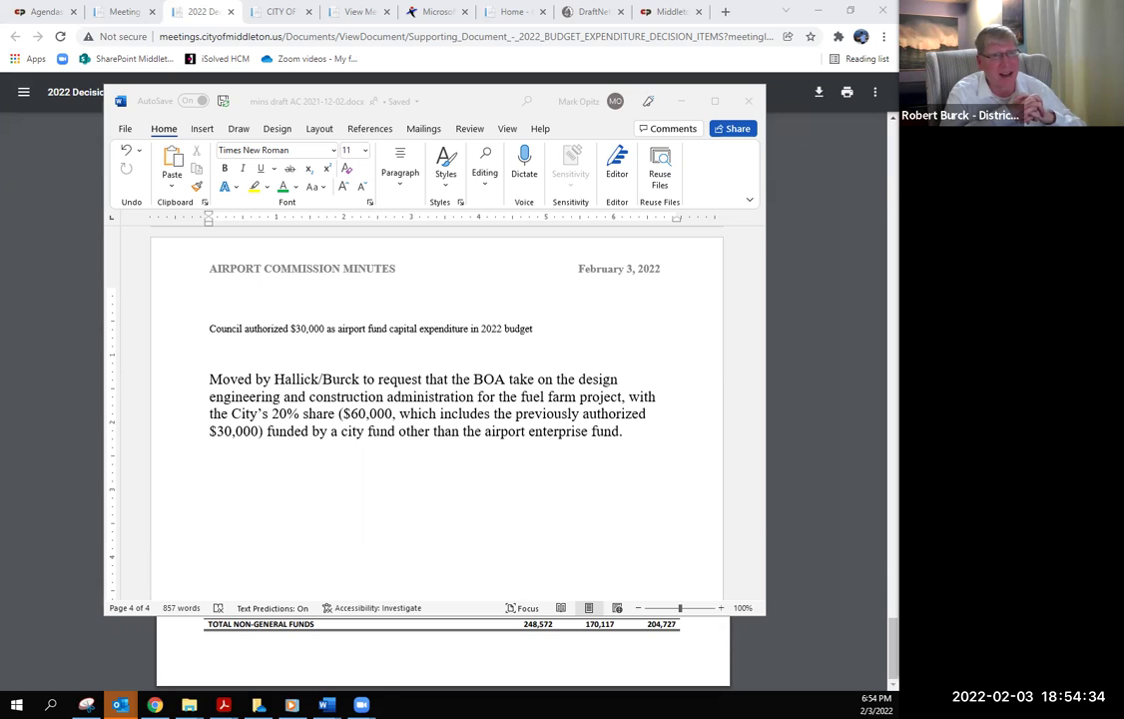
pyautogui.click(210, 352)
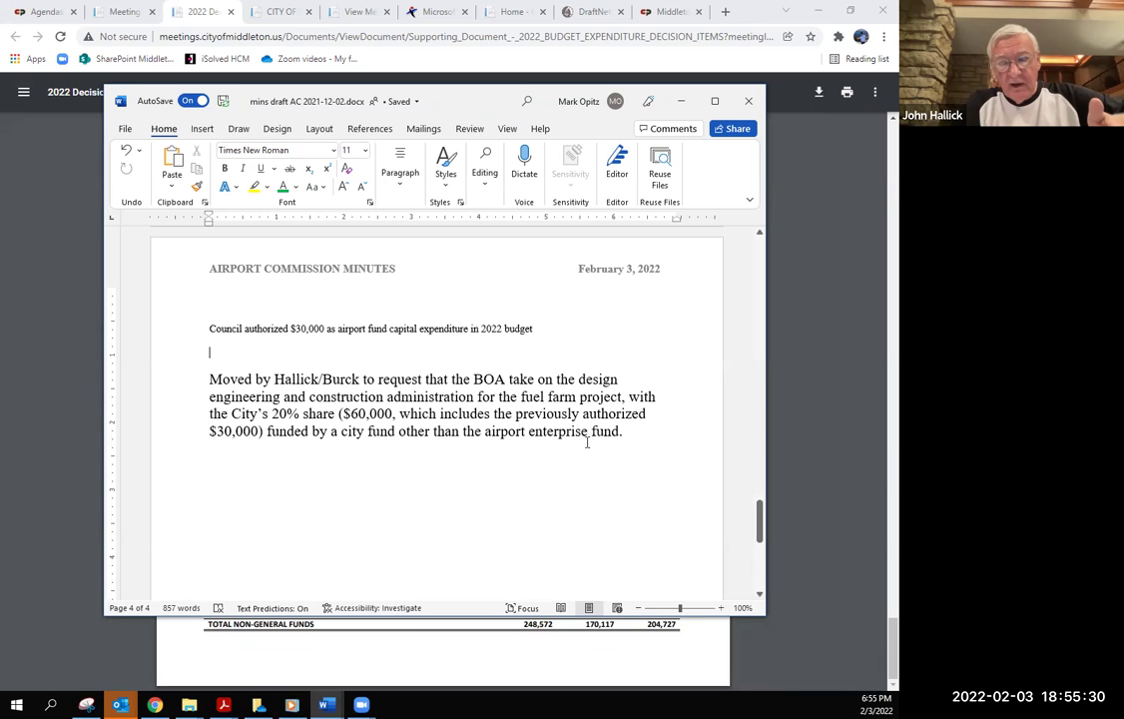
# Below the Council authorization note, record on a new line that the named attendee left the meeting.
pyautogui.click(557, 328)
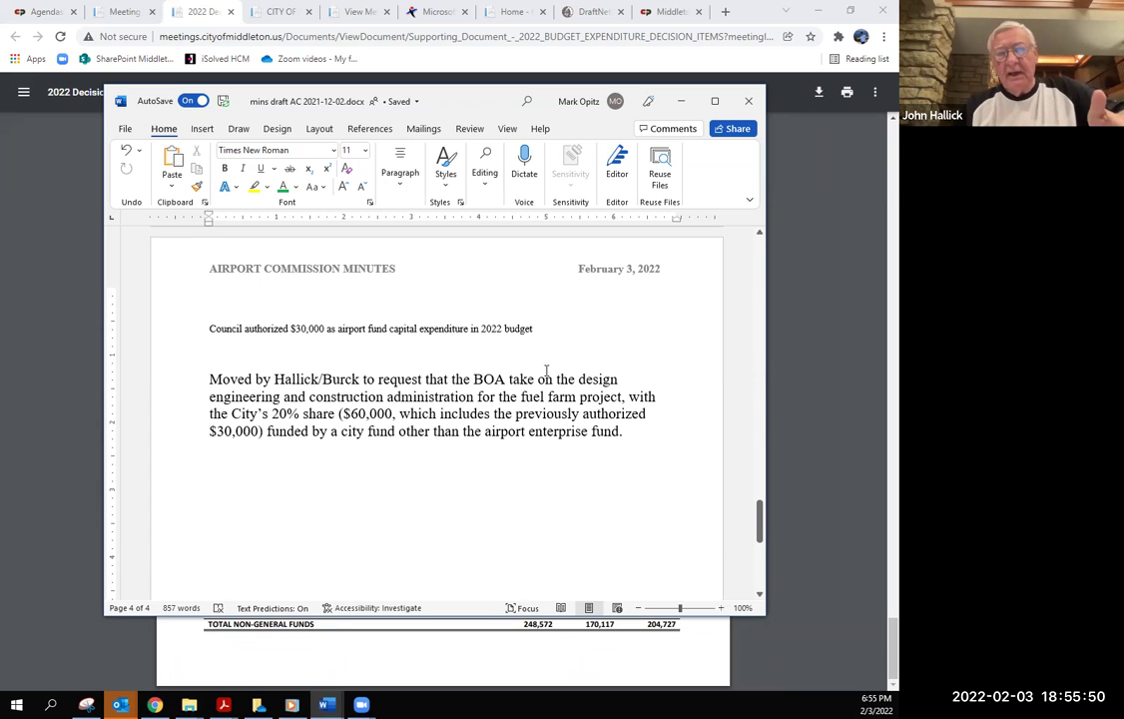
pyautogui.press('Return')
pyautogui.write('Munson left the meeting.')
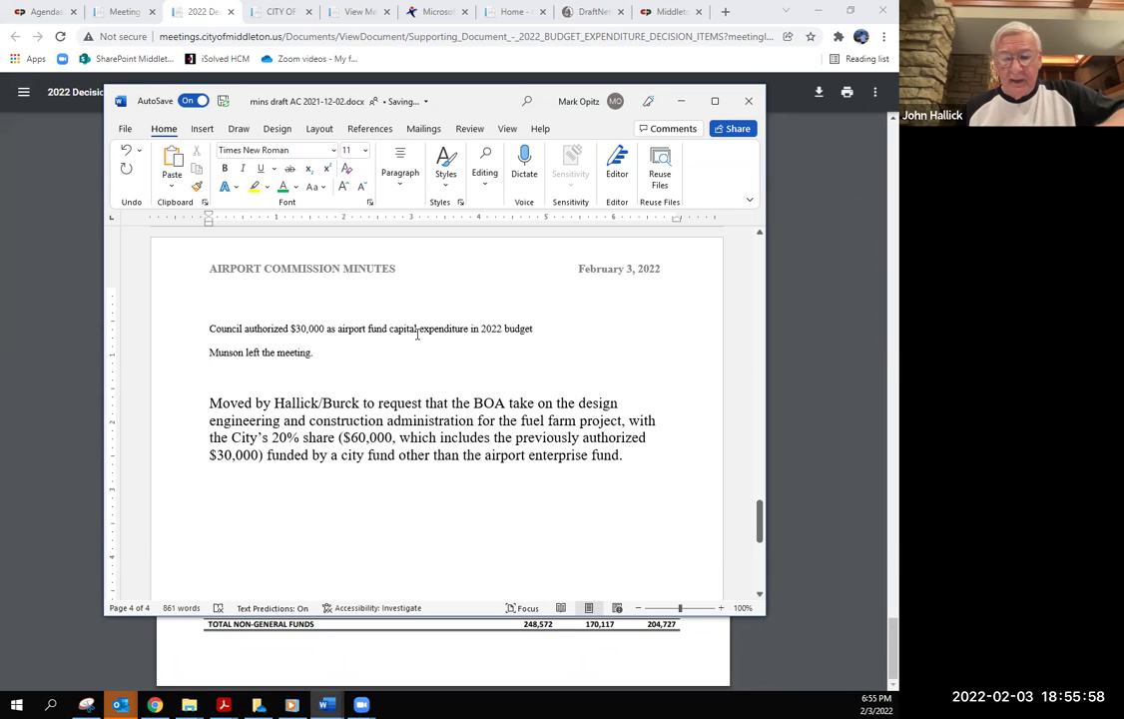
pyautogui.press('Return')
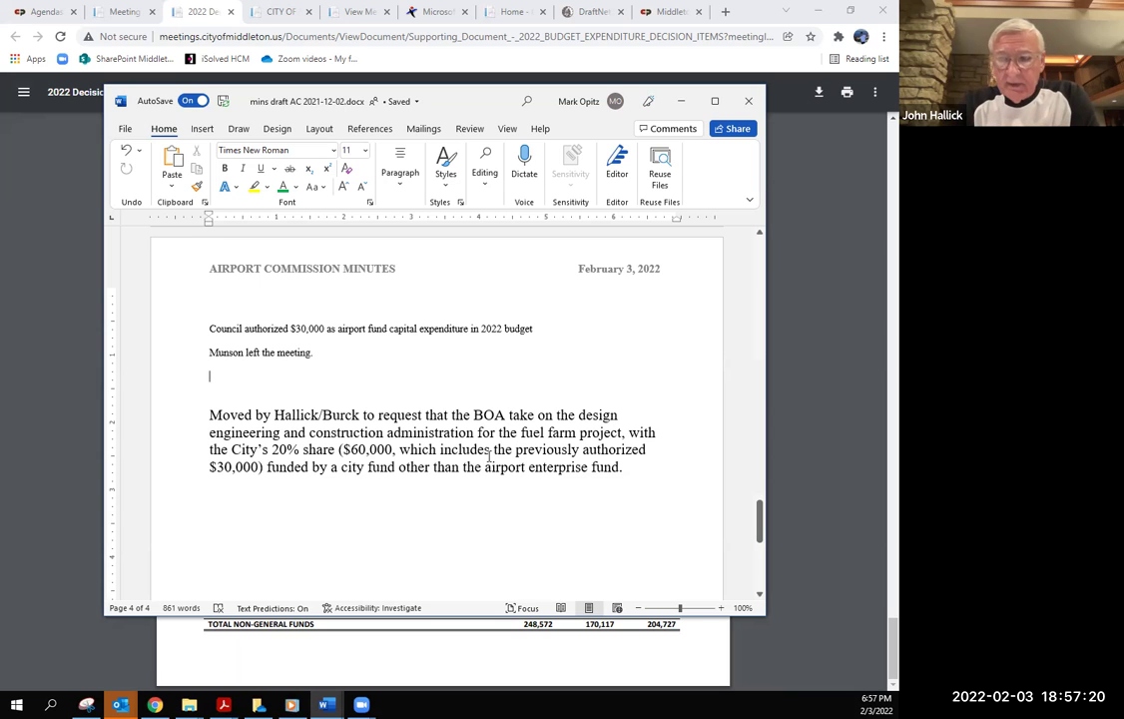
# Insert "to be financed on an 80/20 basis," after "fuel farm project," in the motion.
pyautogui.click(630, 432)
pyautogui.write('toi be')
pyautogui.press('BackSpace')
pyautogui.press('BackSpace')
pyautogui.press('BackSpace')
pyautogui.press('BackSpace')
pyautogui.write('be fin')
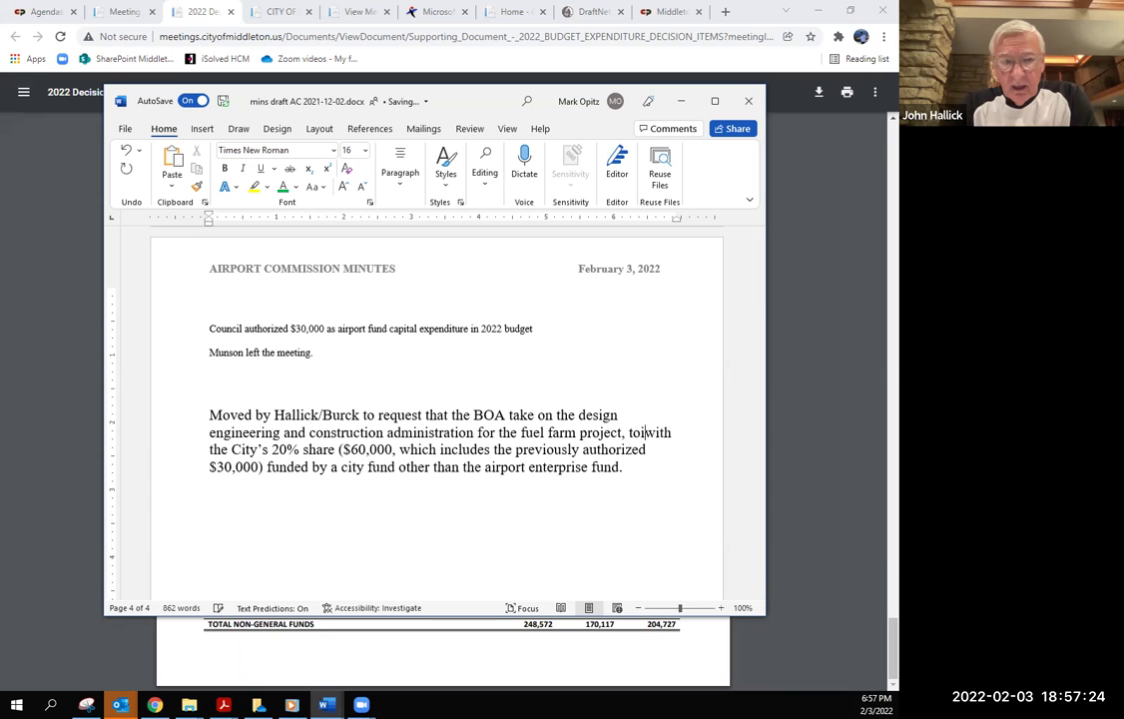
pyautogui.write('anced on an 80/')
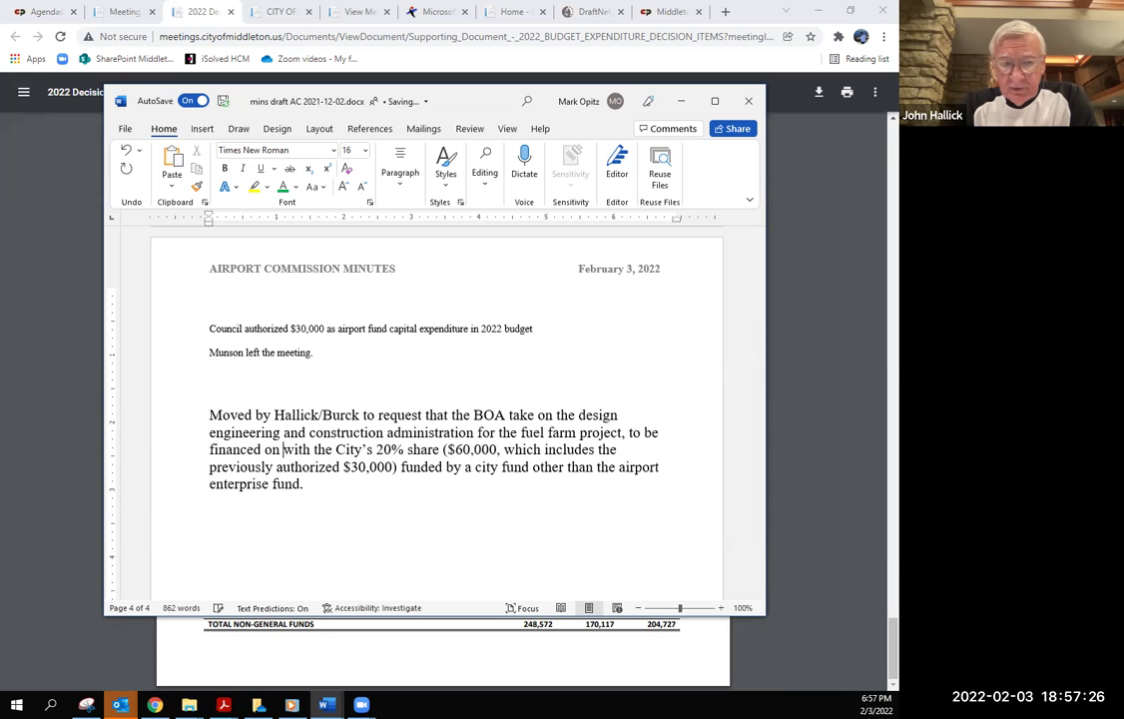
pyautogui.write('20 basis,')
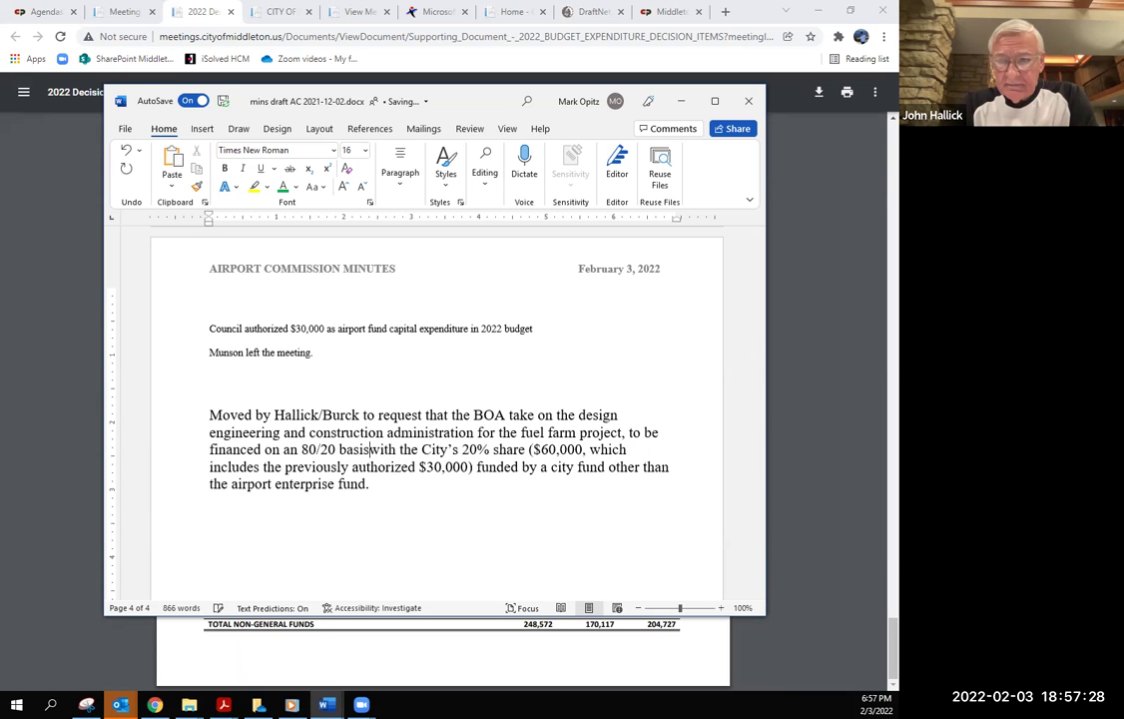
# Replace the City's 20% share wording before $60,000 with "City paying up to", removing the opening parenthesis.
pyautogui.click(464, 450)
pyautogui.press('BackSpace')
pyautogui.press('BackSpace')
pyautogui.press('BackSpace')
pyautogui.write('paying up to')
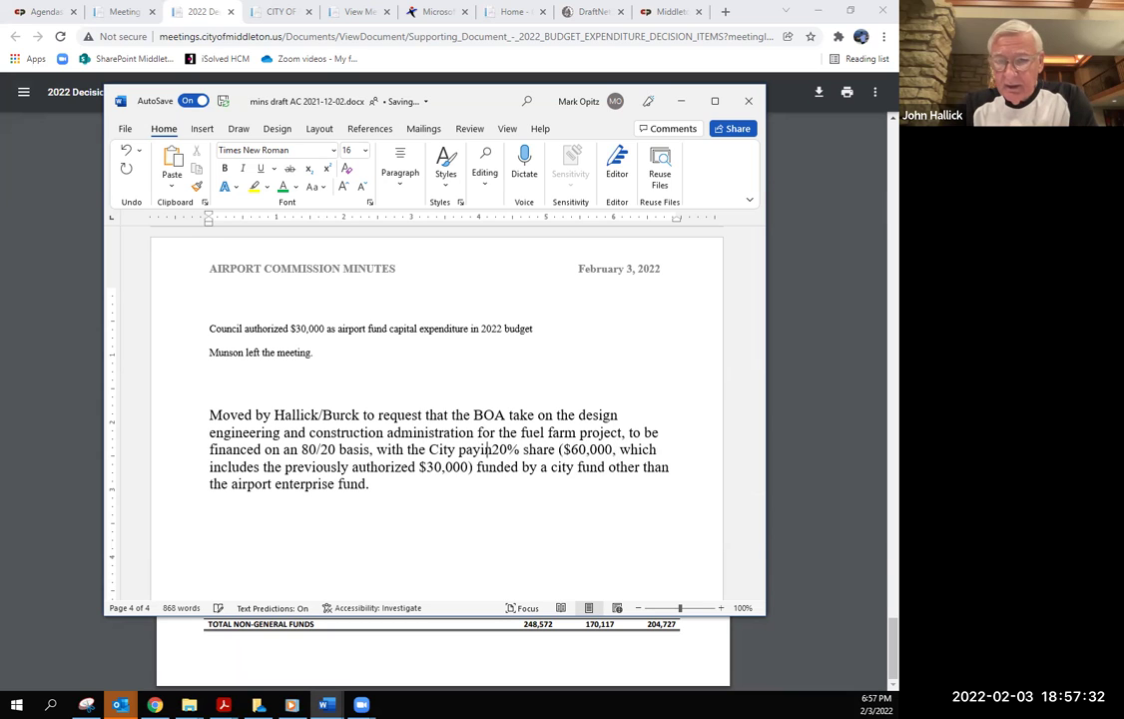
pyautogui.press('Delete')
pyautogui.press('Delete')
pyautogui.press('Delete')
pyautogui.press('Delete')
pyautogui.press('Delete')
pyautogui.press('Delete')
pyautogui.press('Delete')
pyautogui.press('Delete')
pyautogui.press('Delete')
pyautogui.press('Delete')
pyautogui.press('Delete')
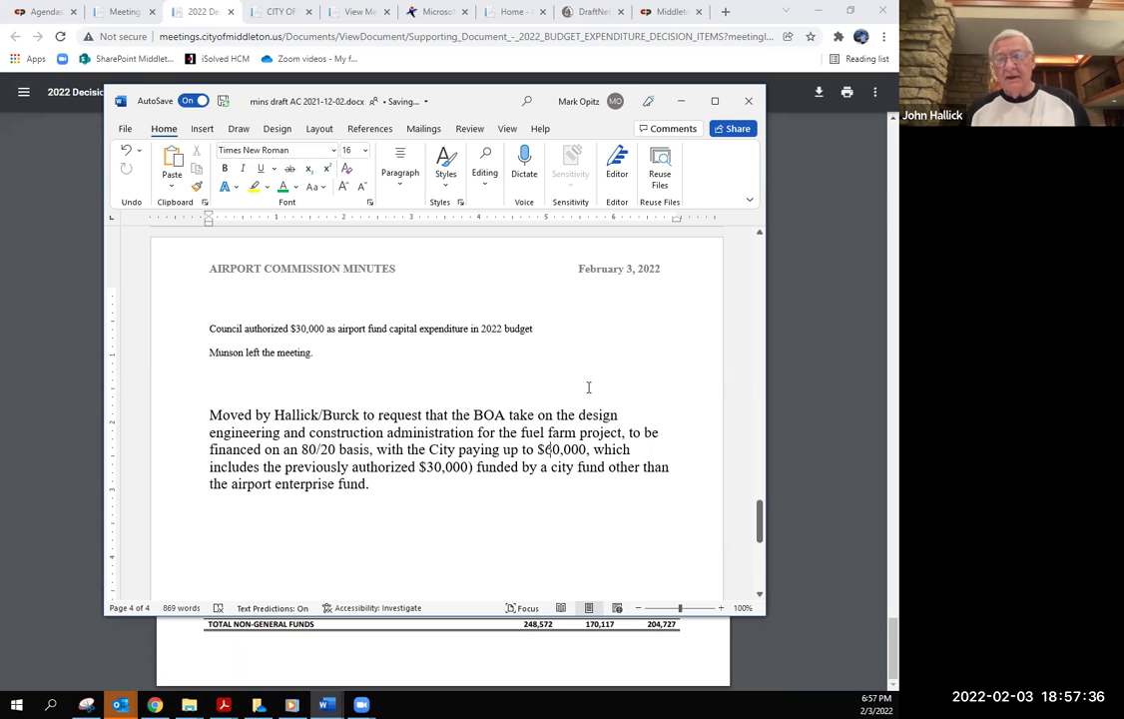
# Replace the comma after $60,000 in the motion with "from non-airport funds".
pyautogui.click(589, 450)
pyautogui.press('BackSpace')
pyautogui.write('from non-a')
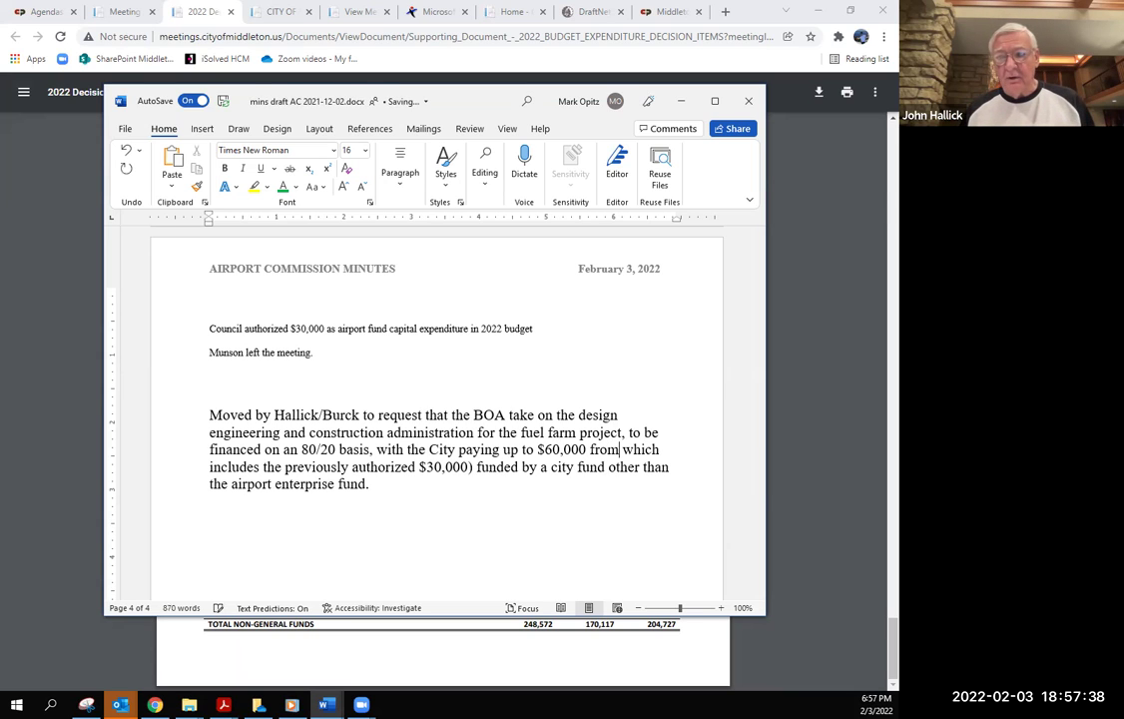
pyautogui.write('irport founds with the')
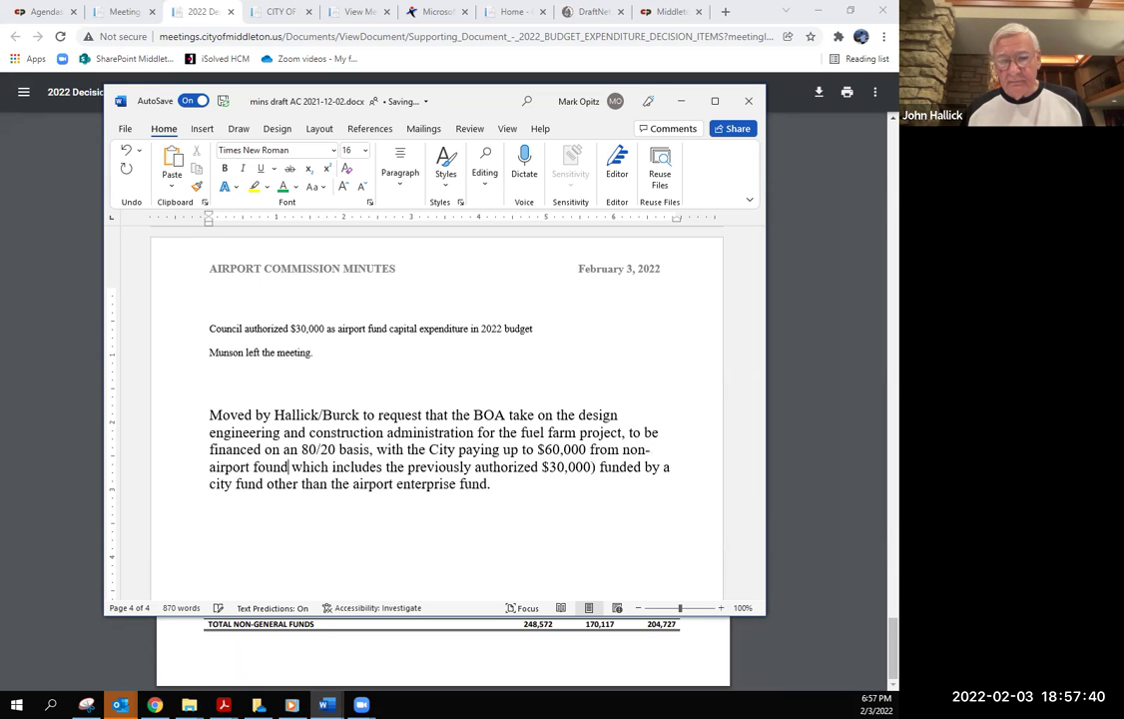
pyautogui.write('balk')
pyautogui.press('BackSpace')
pyautogui.press('BackSpace')
pyautogui.press('BackSpace')
pyautogui.press('BackSpace')
pyautogui.press('BackSpace')
pyautogui.press('BackSpace')
pyautogui.press('BackSpace')
pyautogui.press('BackSpace')
pyautogui.press('BackSpace')
pyautogui.press('BackSpace')
pyautogui.press('BackSpace')
pyautogui.press('BackSpace')
pyautogui.press('BackSpace')
pyautogui.press('BackSpace')
pyautogui.press('BackSpace')
pyautogui.press('BackSpace')
pyautogui.press('BackSpace')
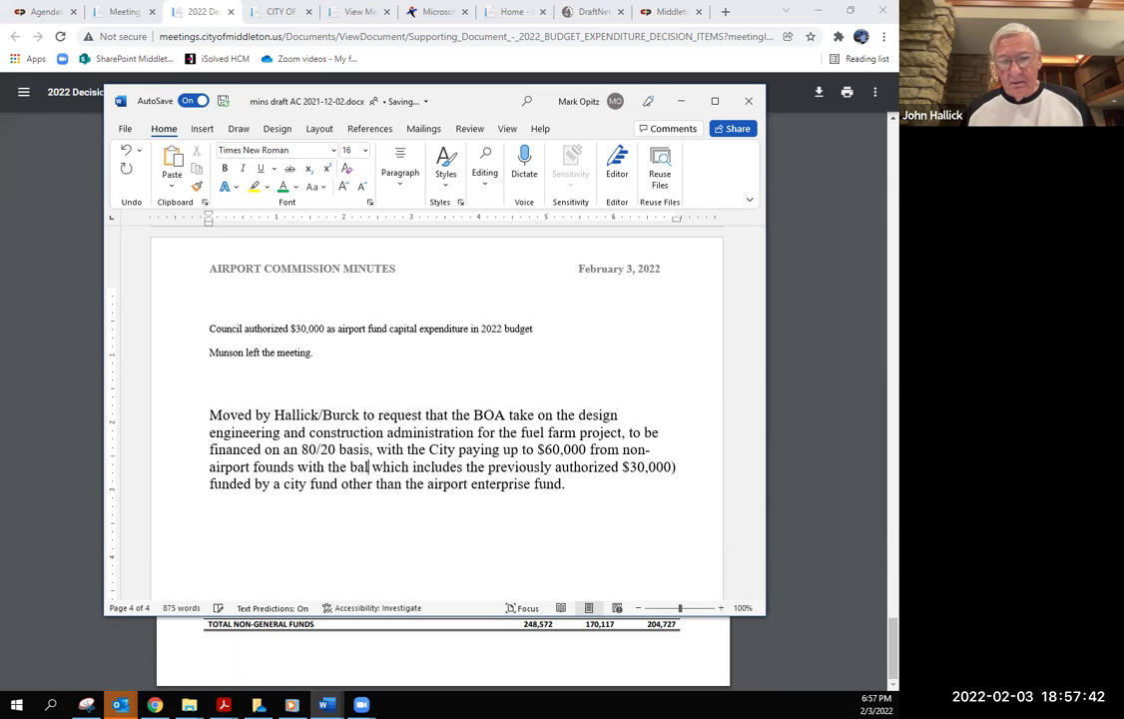
pyautogui.press('BackSpace')
pyautogui.press('BackSpace')
pyautogui.write('unds')
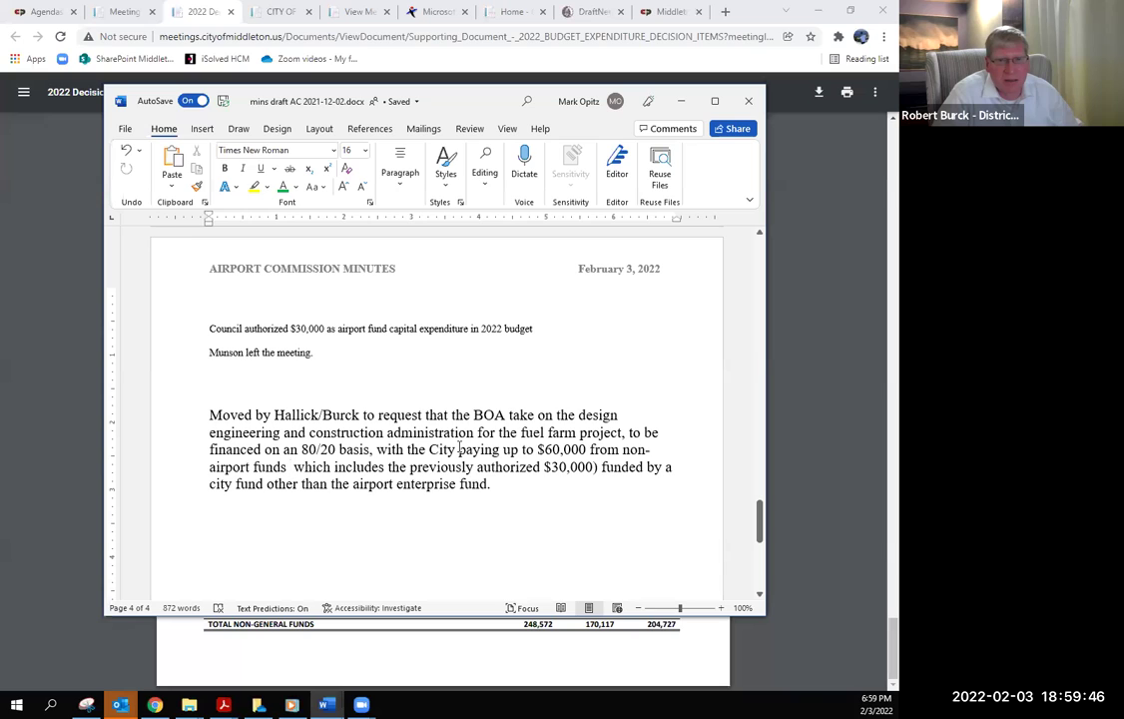
# Delete the leftover motion text after "non-airport funds", from "which includes" through "airport enterprise fund.".
pyautogui.moveTo(543, 513); pyautogui.dragTo(334, 467)
pyautogui.press('Delete')
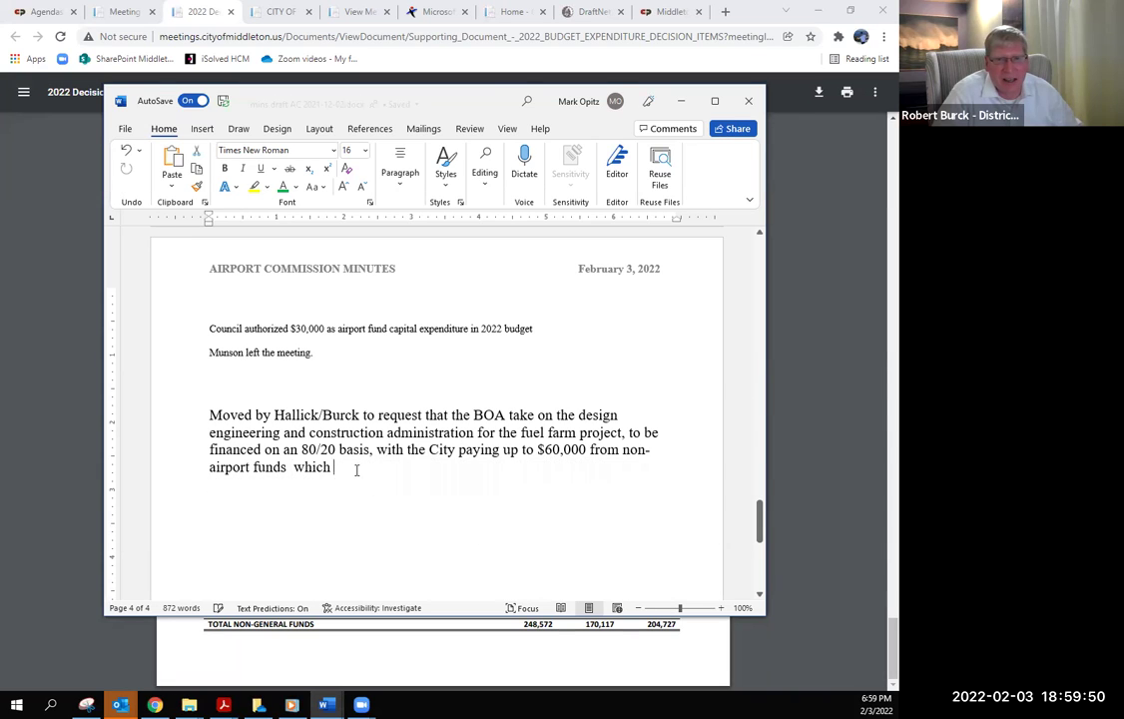
pyautogui.press('BackSpace')
pyautogui.press('BackSpace')
pyautogui.press('BackSpace')
pyautogui.press('BackSpace')
pyautogui.press('BackSpace')
pyautogui.press('BackSpace')
pyautogui.press('BackSpace')
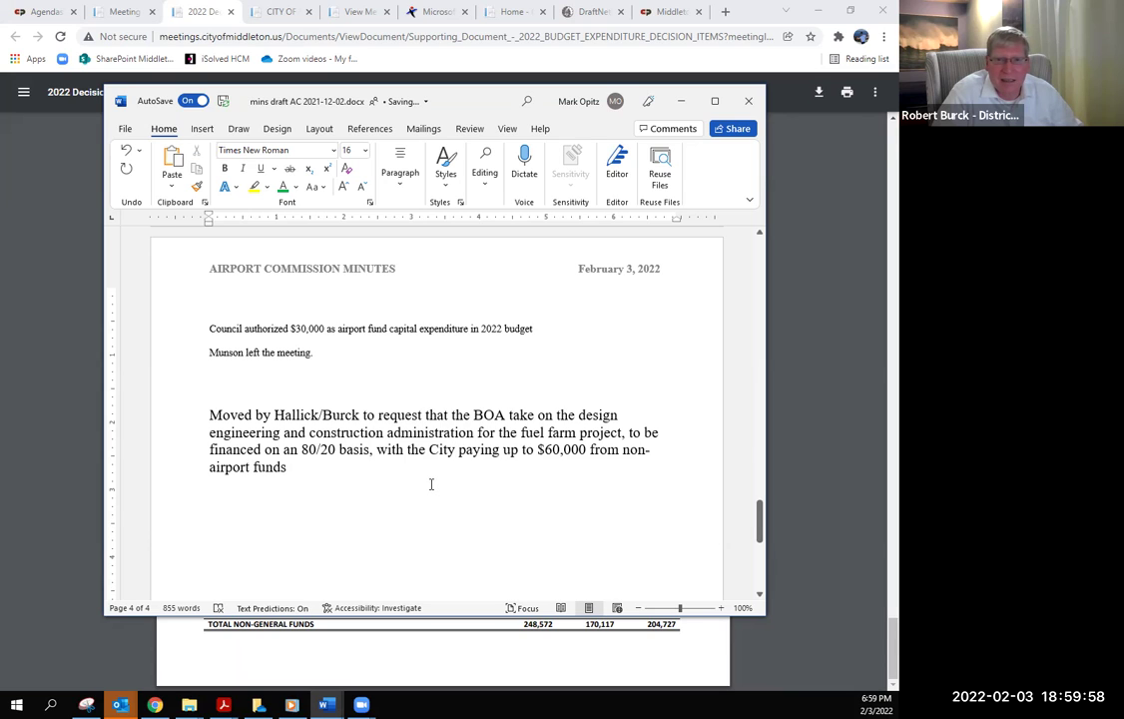
# Reword "City paying up to" in the motion as "City's share being up to".
pyautogui.click(456, 449)
pyautogui.write("'s share ")
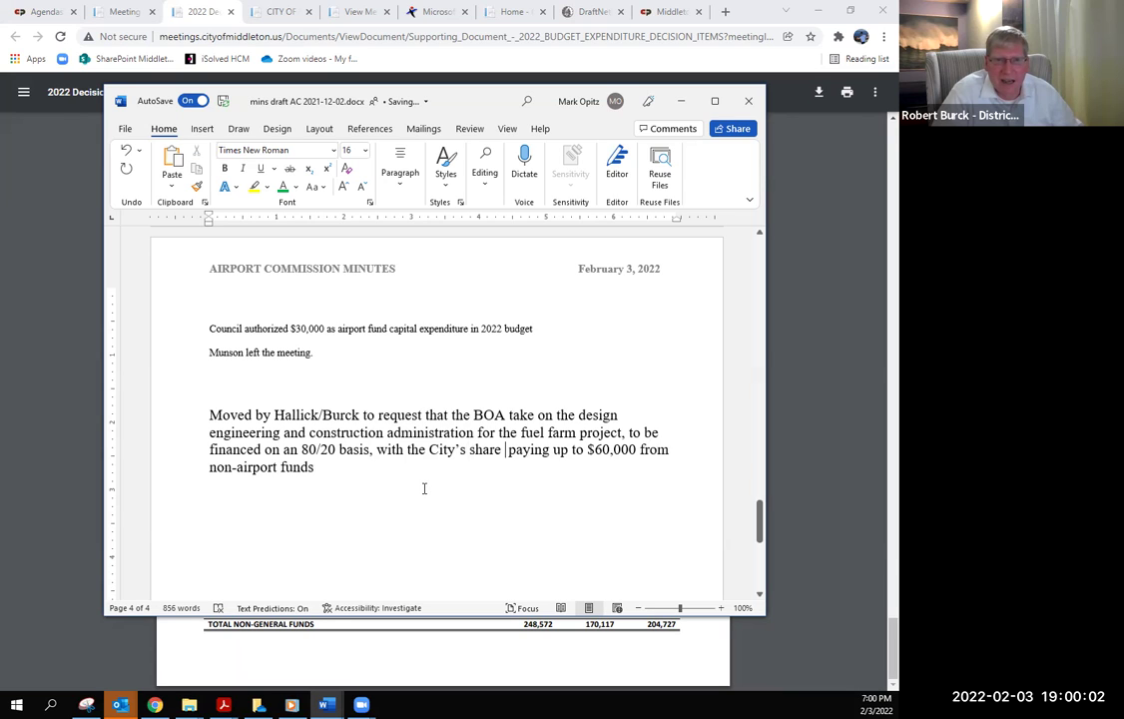
pyautogui.write('(')
pyautogui.press('BackSpace')
pyautogui.write('(')
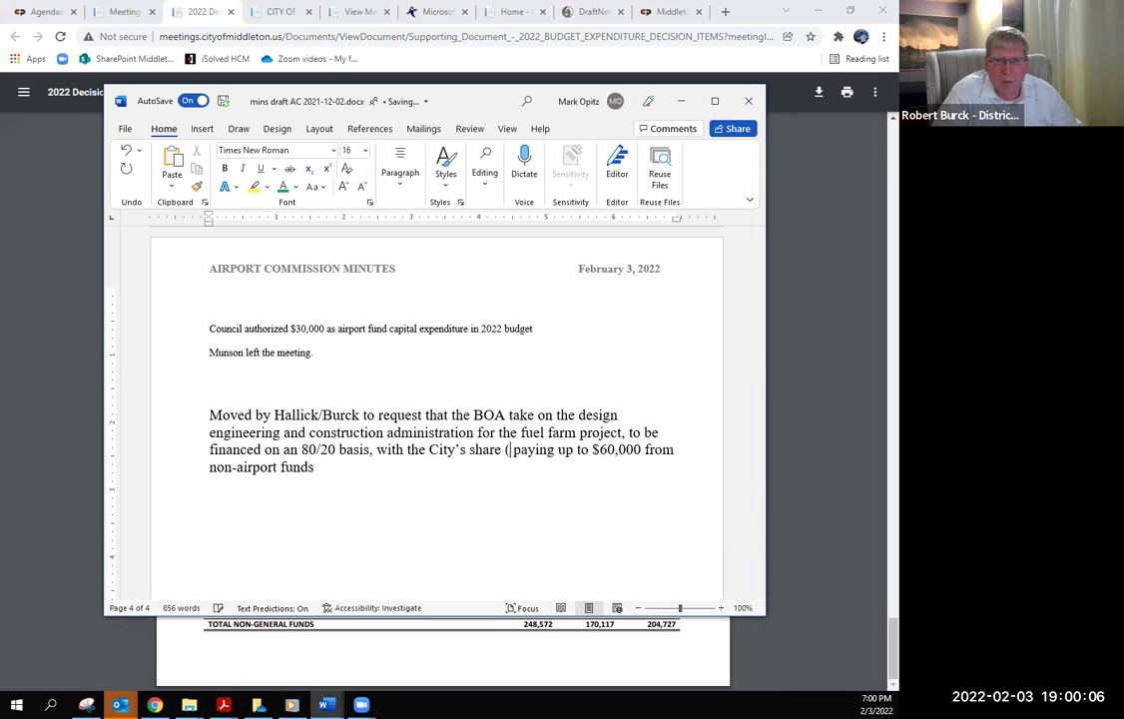
pyautogui.press('BackSpace')
pyautogui.write('being up ')
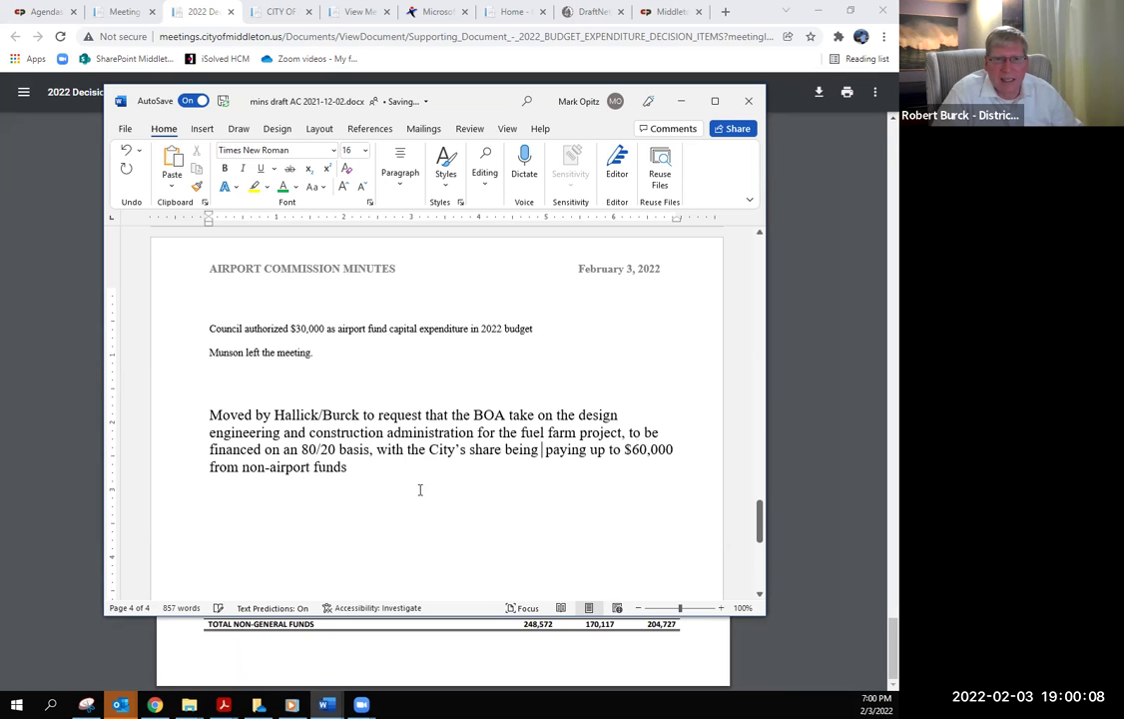
pyautogui.write('to')
pyautogui.press('Delete')
pyautogui.press('Delete')
pyautogui.press('Delete')
pyautogui.press('Delete')
pyautogui.press('Delete')
pyautogui.press('Delete')
pyautogui.press('Delete')
pyautogui.press('Delete')
pyautogui.press('Delete')
pyautogui.press('Delete')
pyautogui.press('Delete')
pyautogui.press('Delete')
pyautogui.press('Delete')
# Change "from" after $60,000 to "and coming from" in the motion.
pyautogui.hotkey('ctrl', 'shift', 'Right')
pyautogui.press('Delete')
pyautogui.write('and coming from')
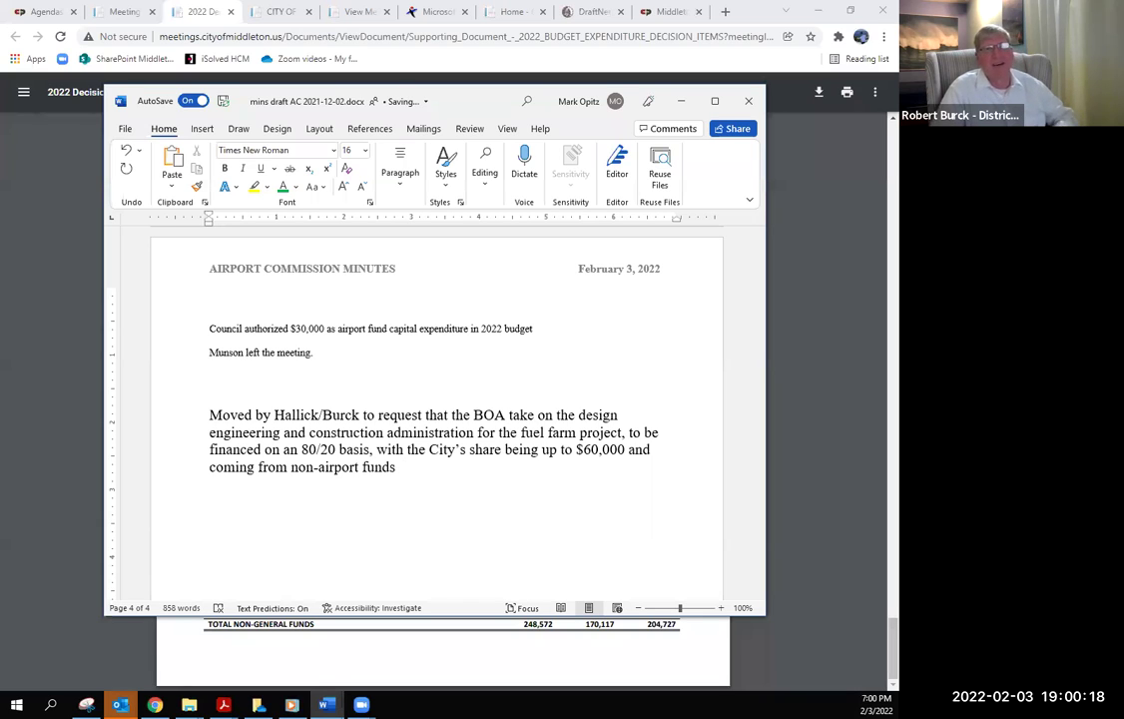
# Replace "and coming from" with "payable from" after $60,000 and end the motion with a period.
pyautogui.click(405, 450)
pyautogui.press('End')
pyautogui.press('BackSpace')
pyautogui.press('BackSpace')
pyautogui.press('BackSpace')
pyautogui.write('payable from')
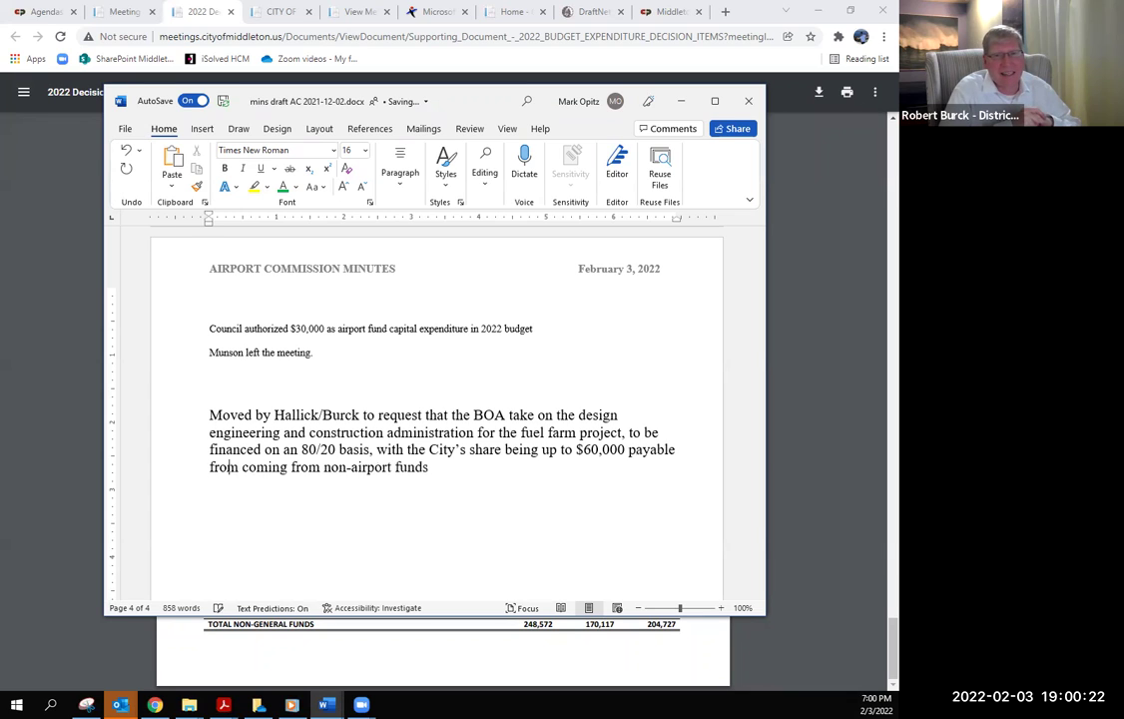
pyautogui.hotkey('ctrl', 'Delete')
pyautogui.hotkey('ctrl', 'Delete')
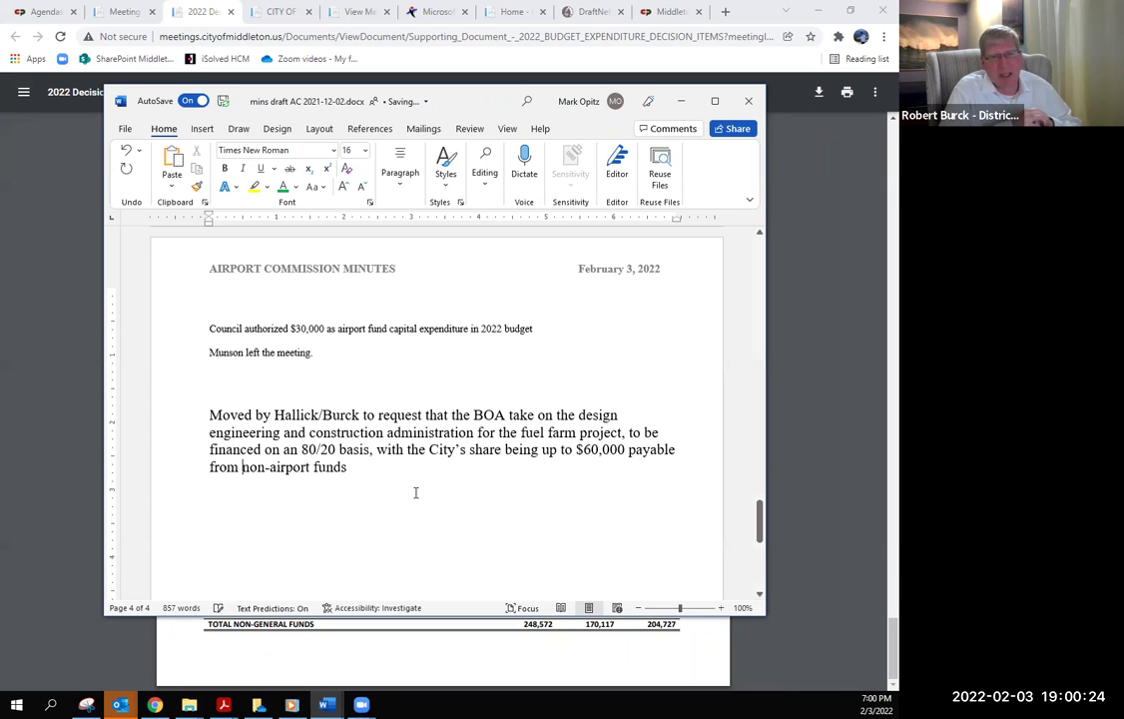
pyautogui.press('BackSpace')
pyautogui.write('.')
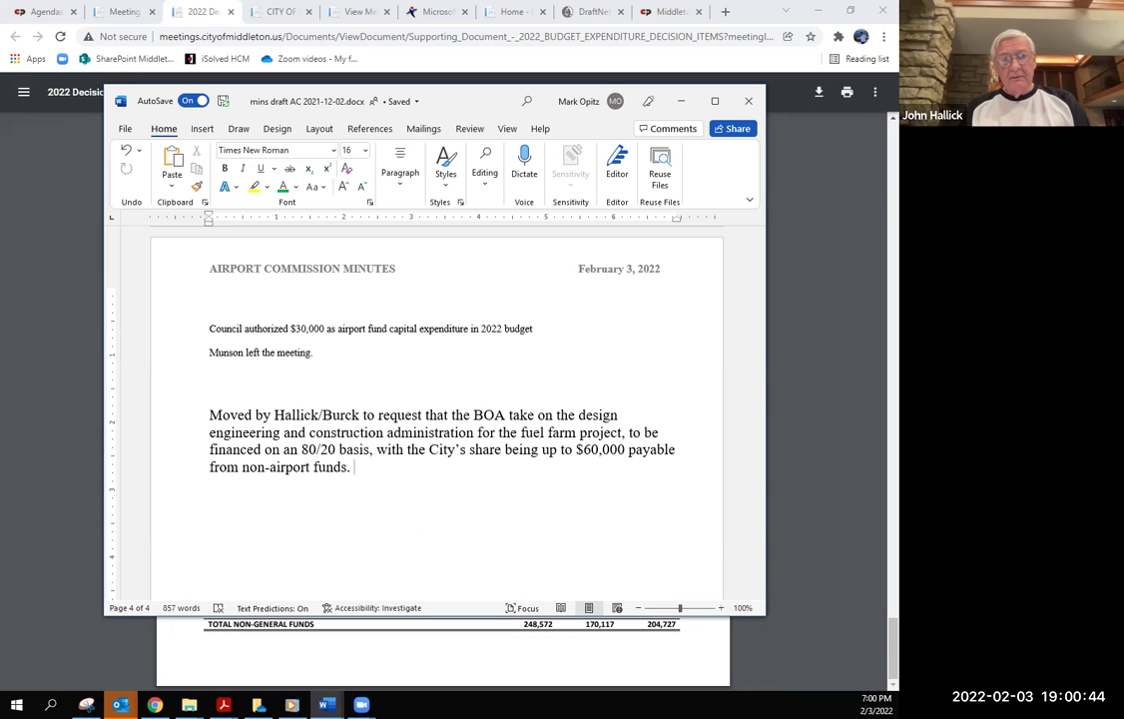
# Above the motion, enter the mover's surname followed by "expressed concern about the Council authorizing expenditures from the airport fund".
pyautogui.click(310, 392)
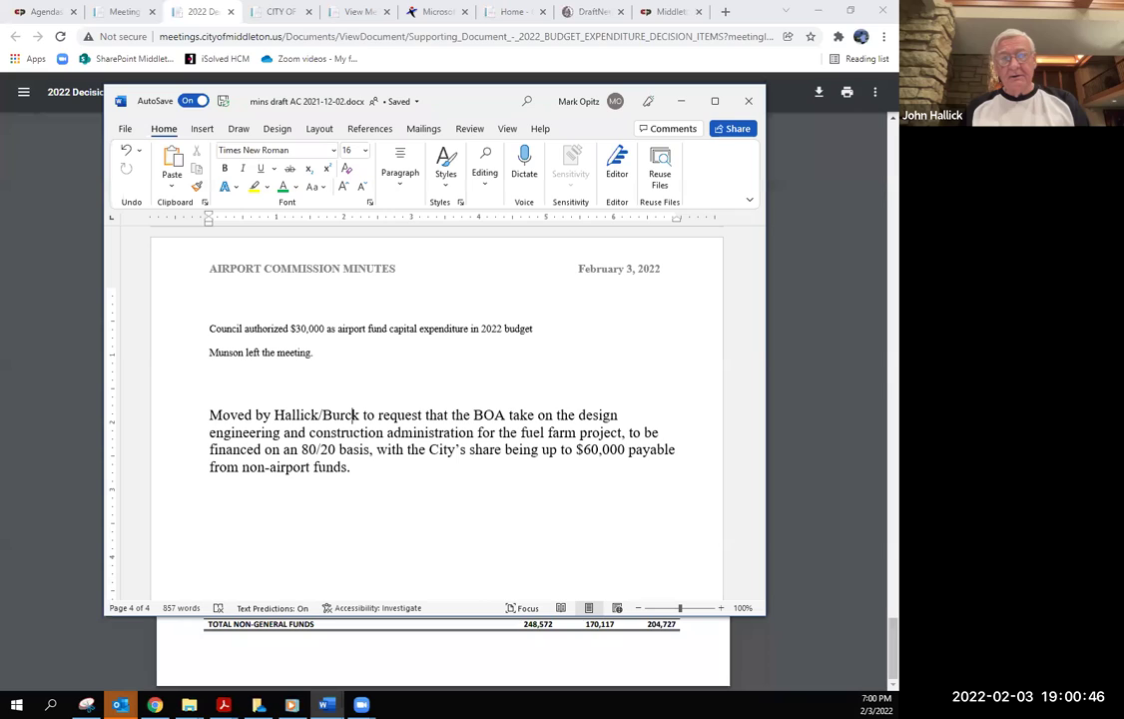
pyautogui.write('Halli')
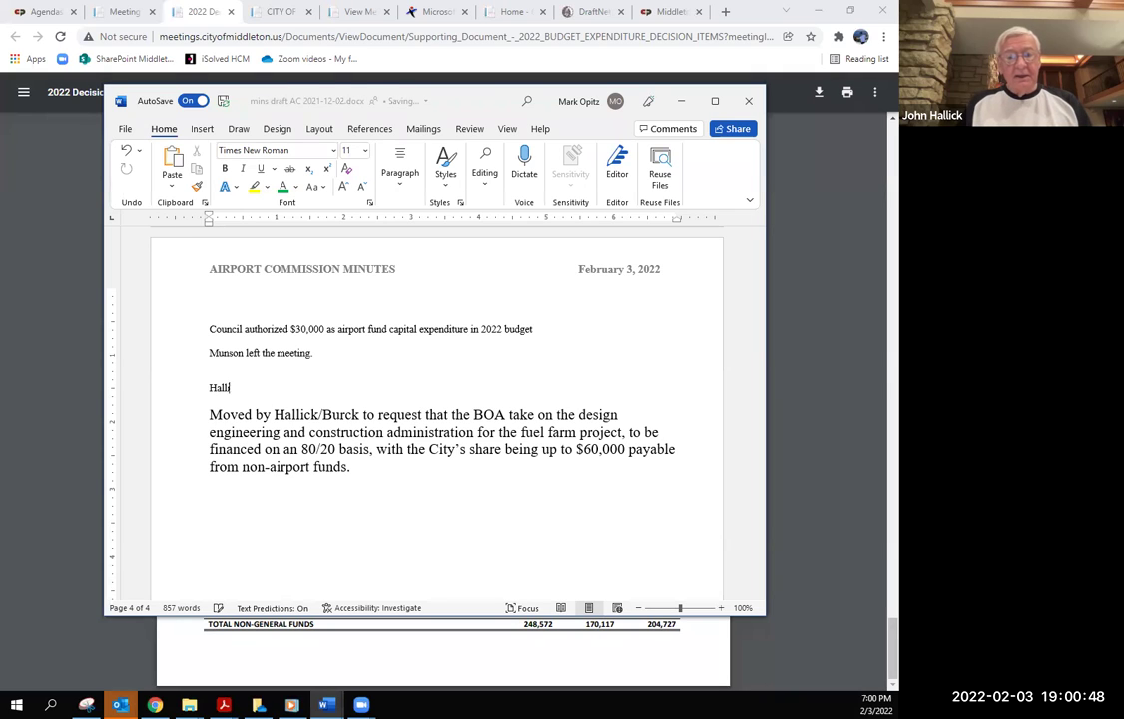
pyautogui.write('ck expressed ')
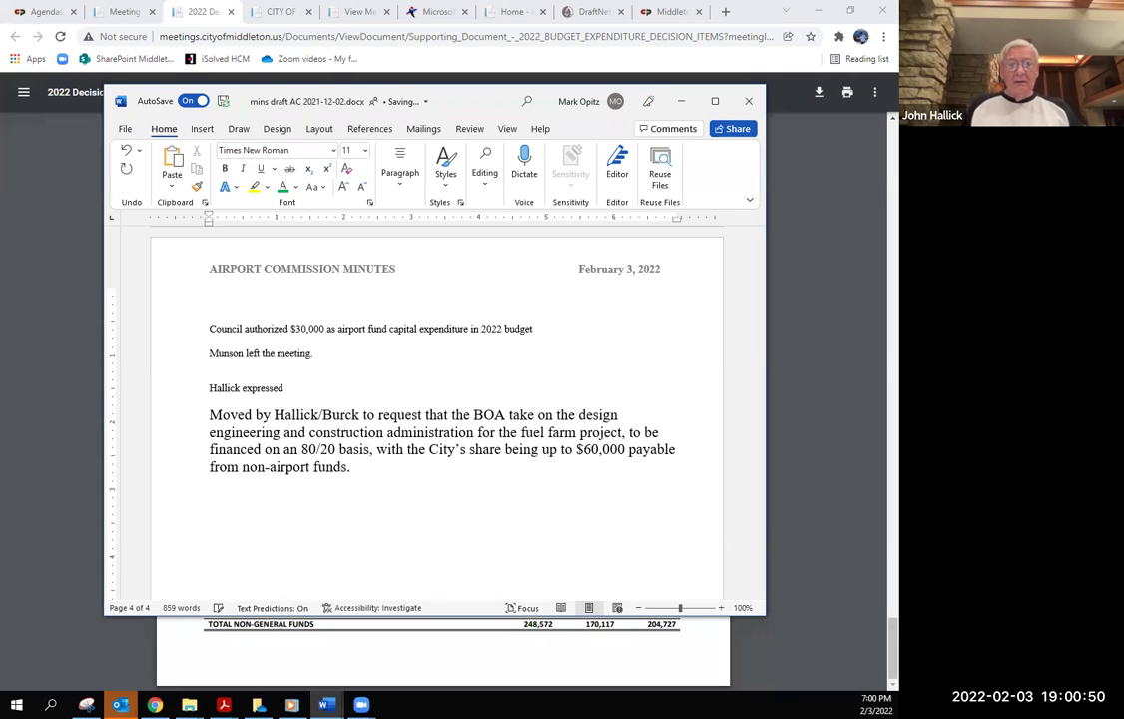
pyautogui.write('strong')
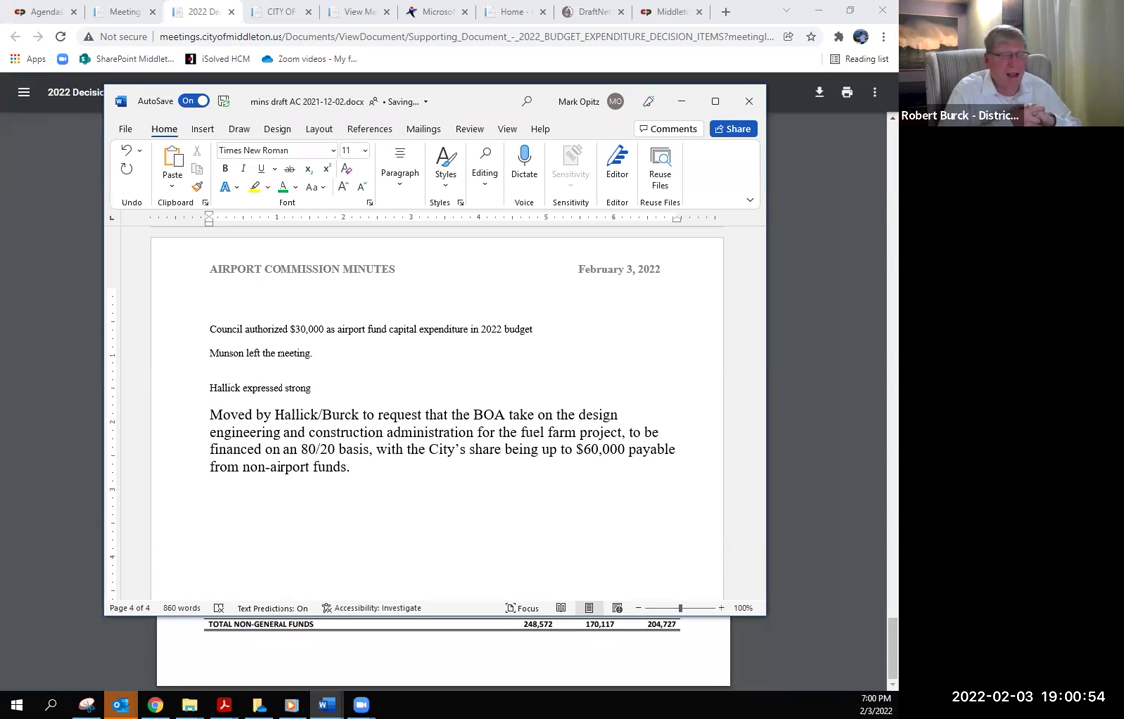
pyautogui.press('BackSpace')
pyautogui.press('BackSpace')
pyautogui.press('BackSpace')
pyautogui.press('BackSpace')
pyautogui.press('BackSpace')
pyautogui.press('BackSpace')
pyautogui.press('BackSpace')
pyautogui.write('concern about')
pyautogui.press('Tab')
pyautogui.write('Council authorizing ')
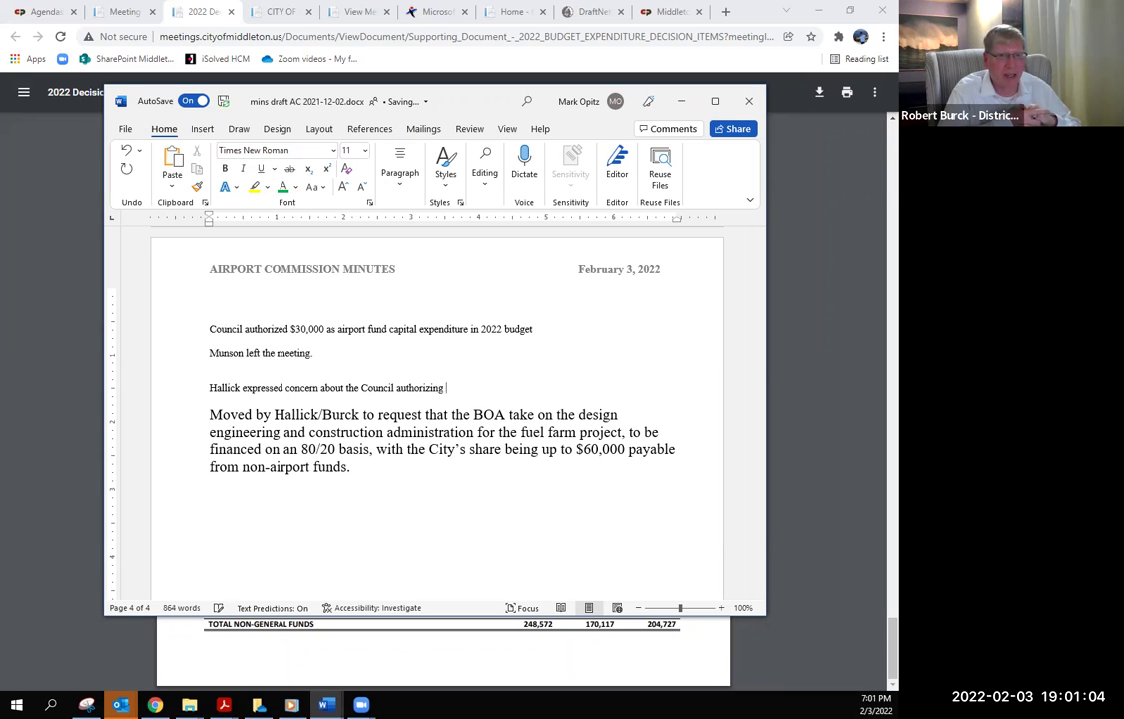
pyautogui.write('expenditures from the airport fund')
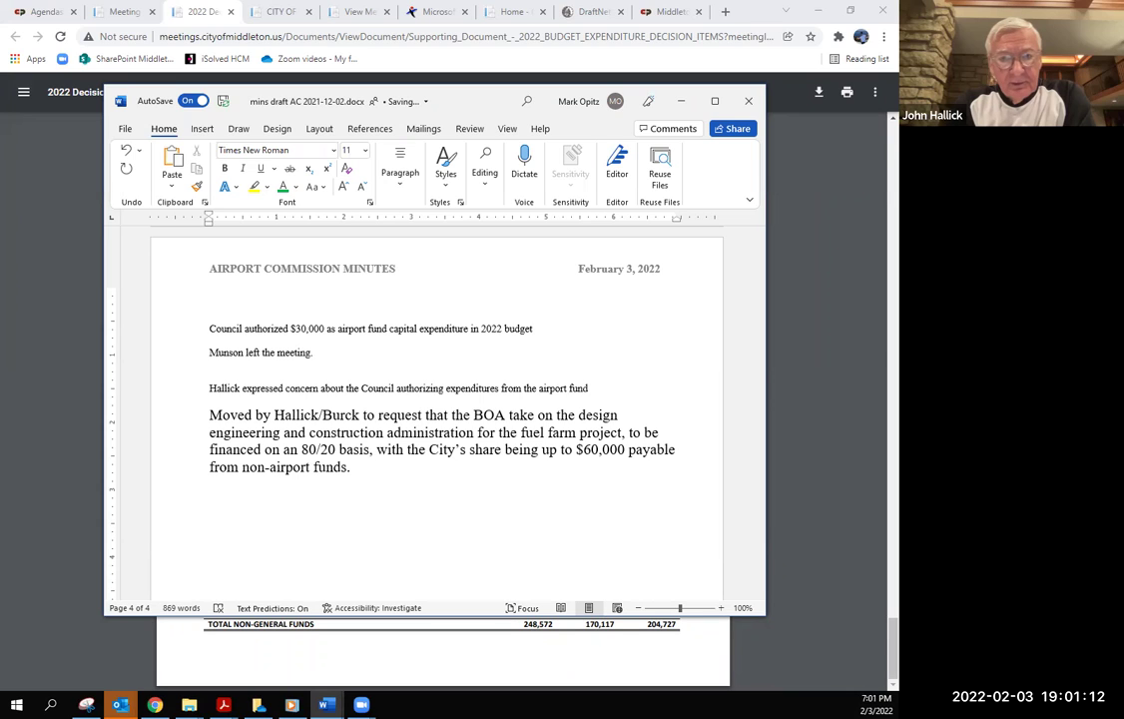
# Complete the concern sentence with "without Airport Commission input." after "airport fund".
pyautogui.write('that')
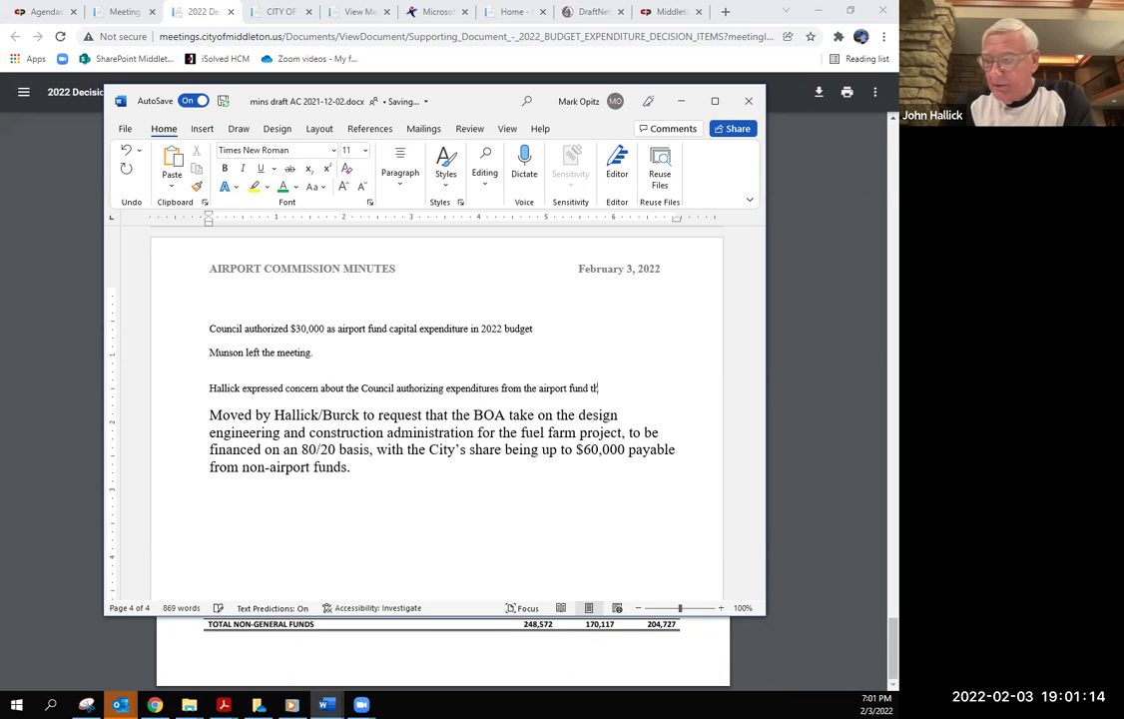
pyautogui.press('BackSpace')
pyautogui.press('BackSpace')
pyautogui.press('BackSpace')
pyautogui.write('wihtou')
pyautogui.press('BackSpace')
pyautogui.press('BackSpace')
pyautogui.press('BackSpace')
pyautogui.press('BackSpace')
pyautogui.write('thout Airpor')
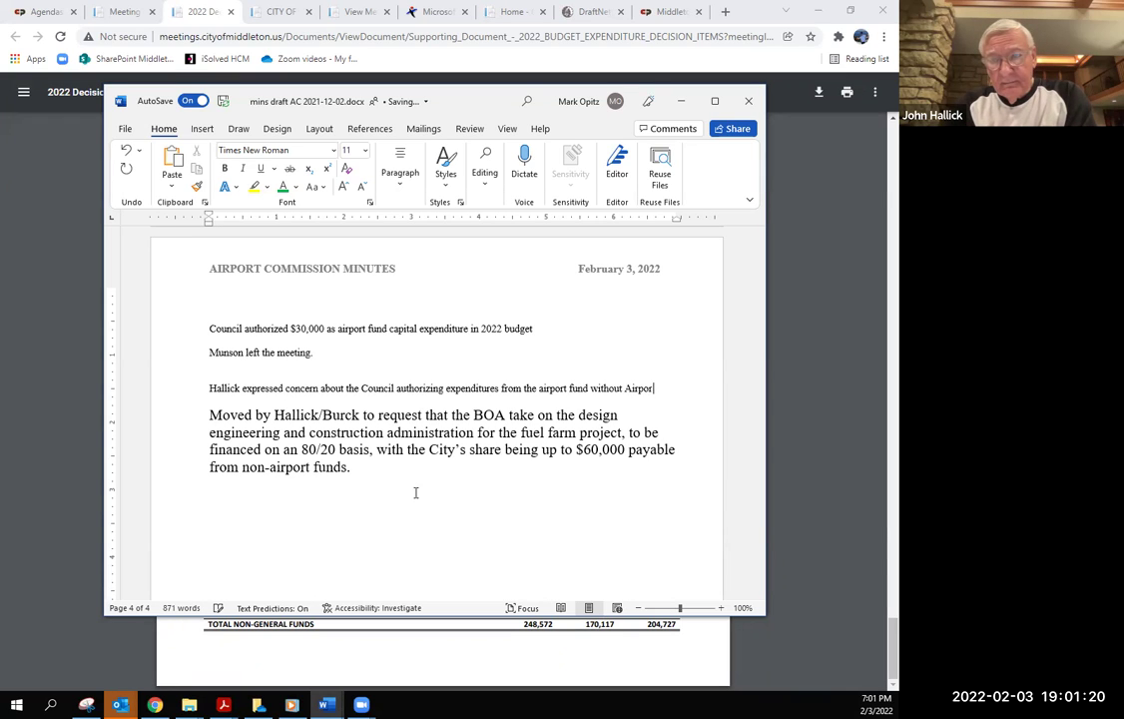
pyautogui.write('t Commis')
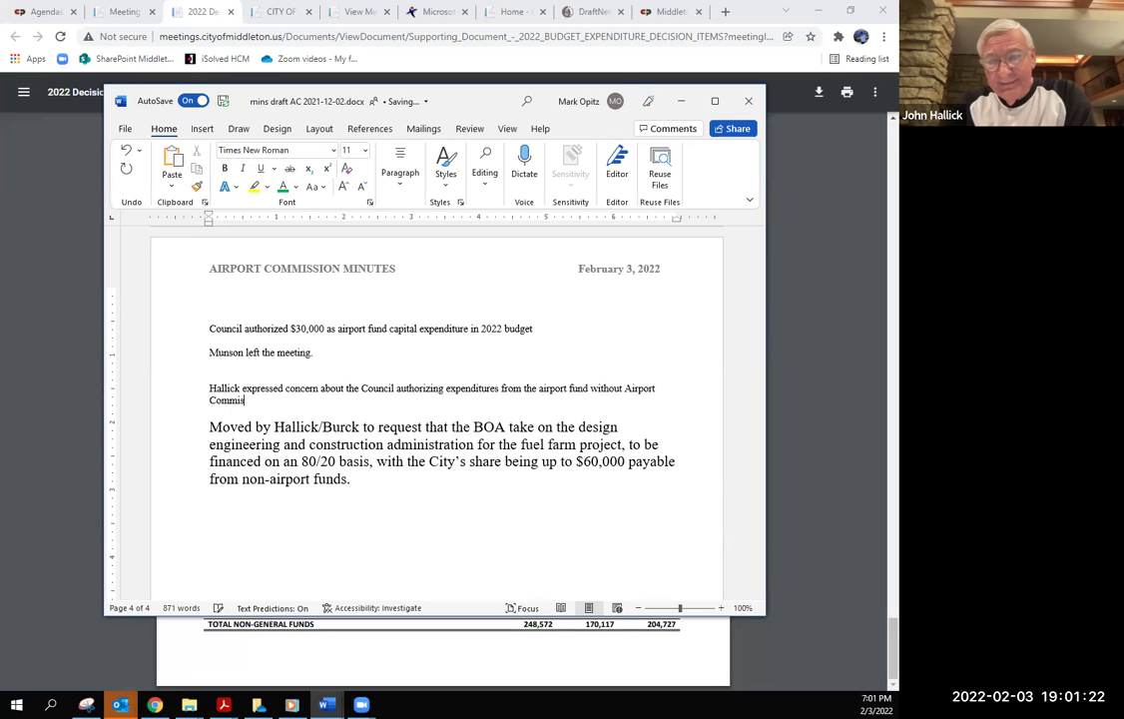
pyautogui.write('sion input.')
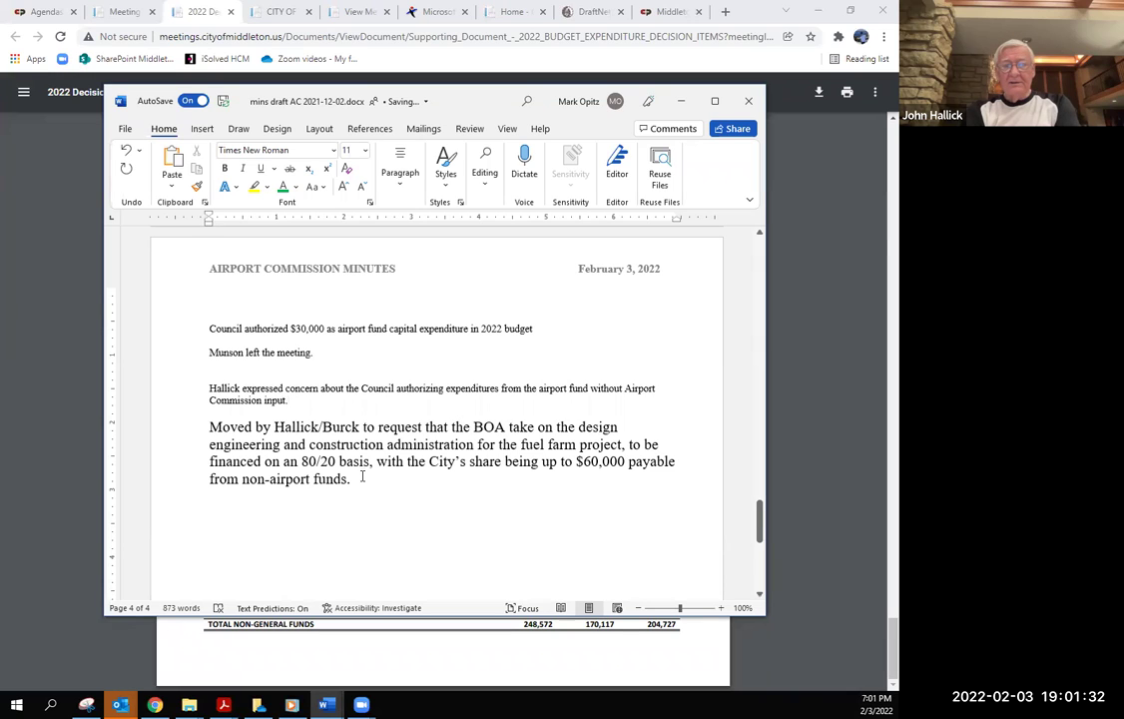
# Enlarge the concern sentence to 14 pt and change "Council" in it to "Common Council".
pyautogui.doubleClick(193, 381)
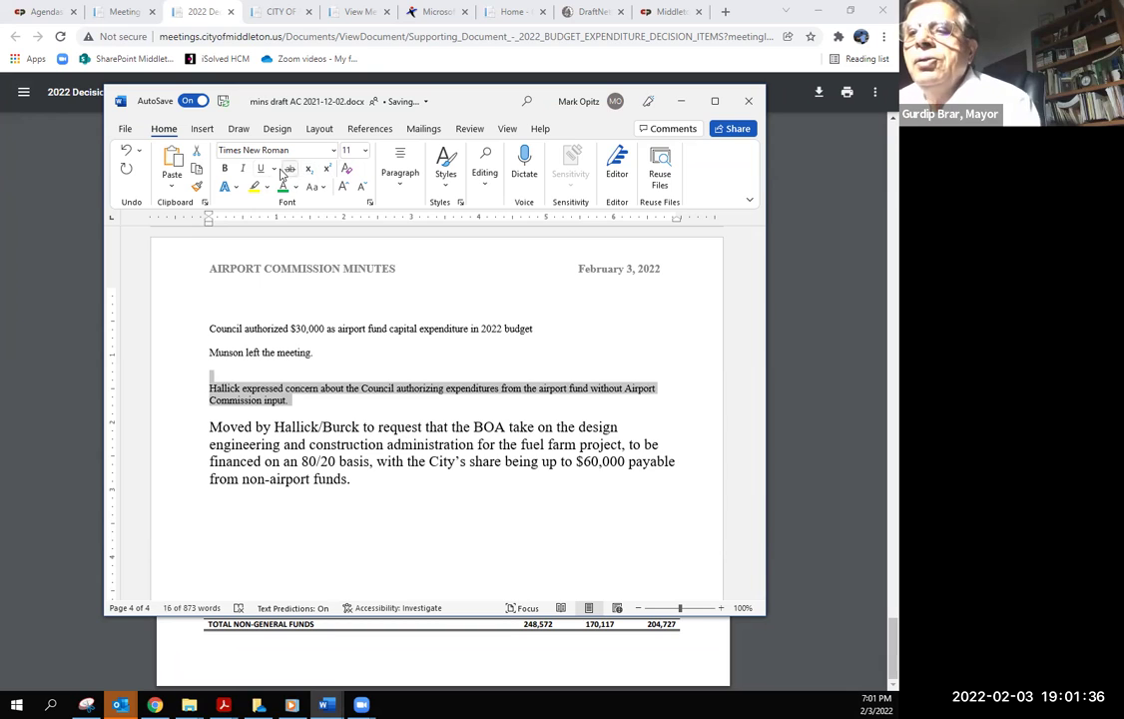
pyautogui.click(341, 187)
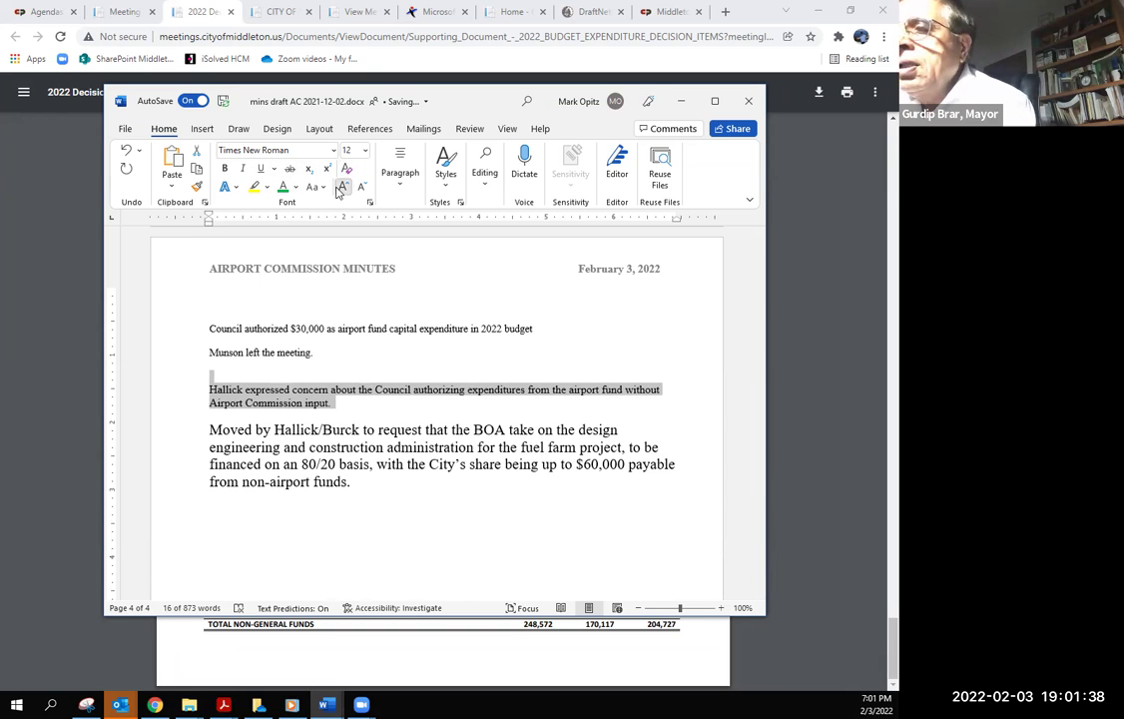
pyautogui.click(342, 188)
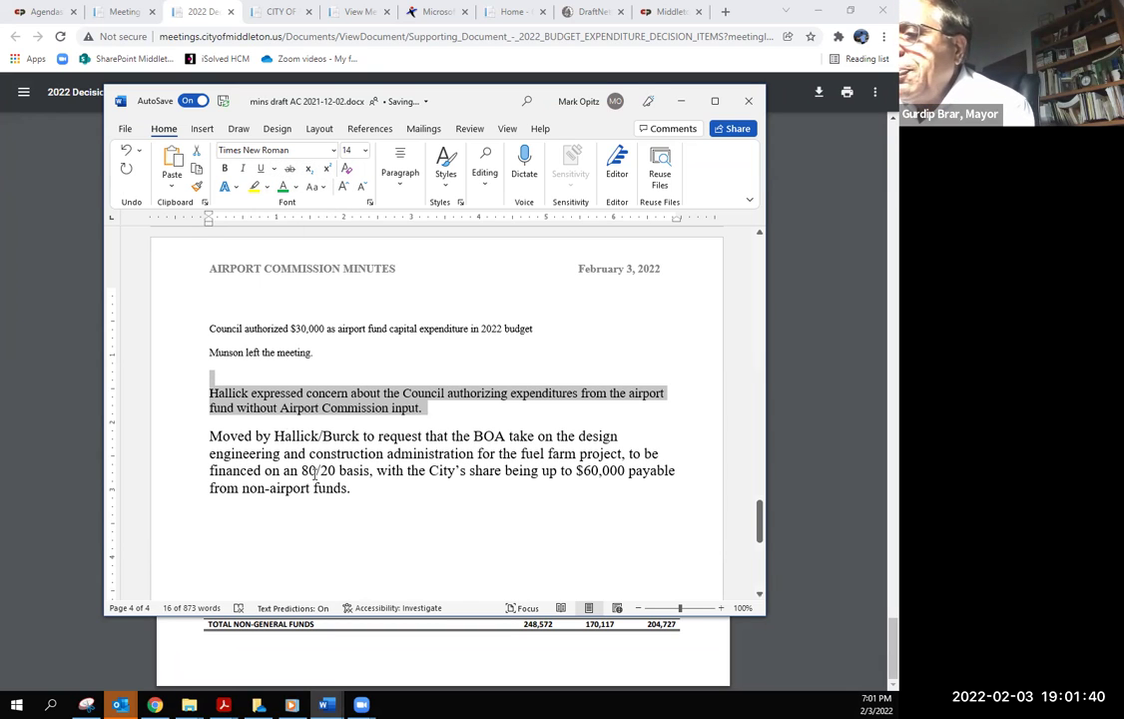
pyautogui.click(454, 415)
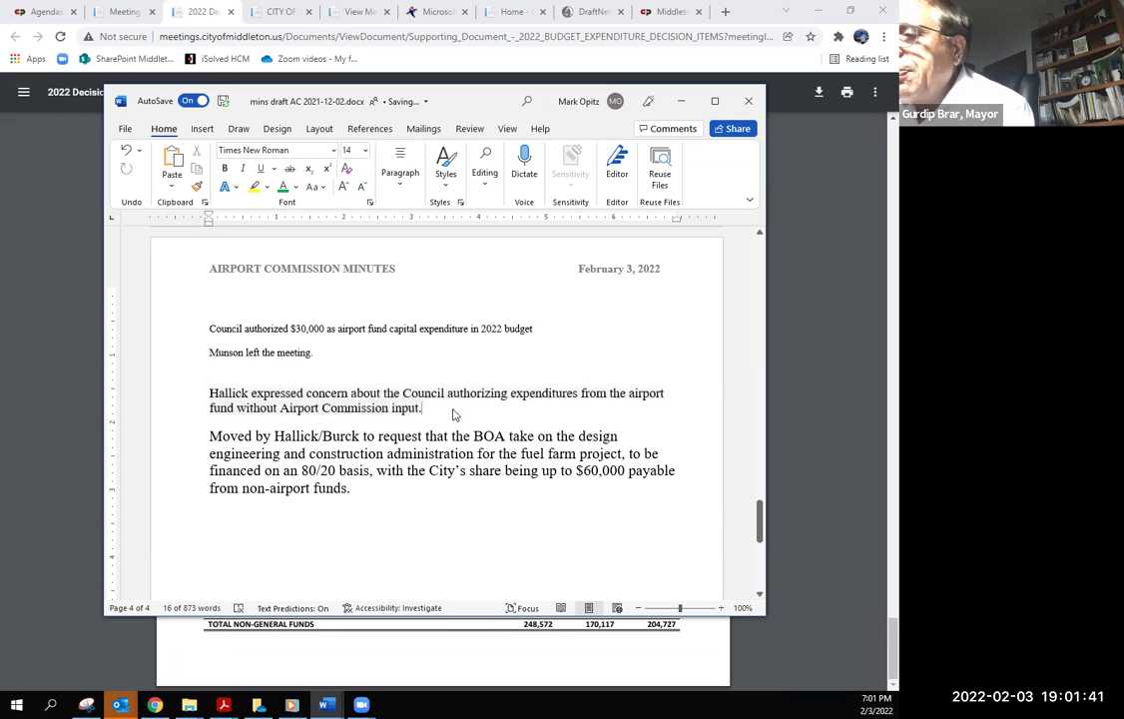
pyautogui.click(401, 394)
pyautogui.write('Common Co')
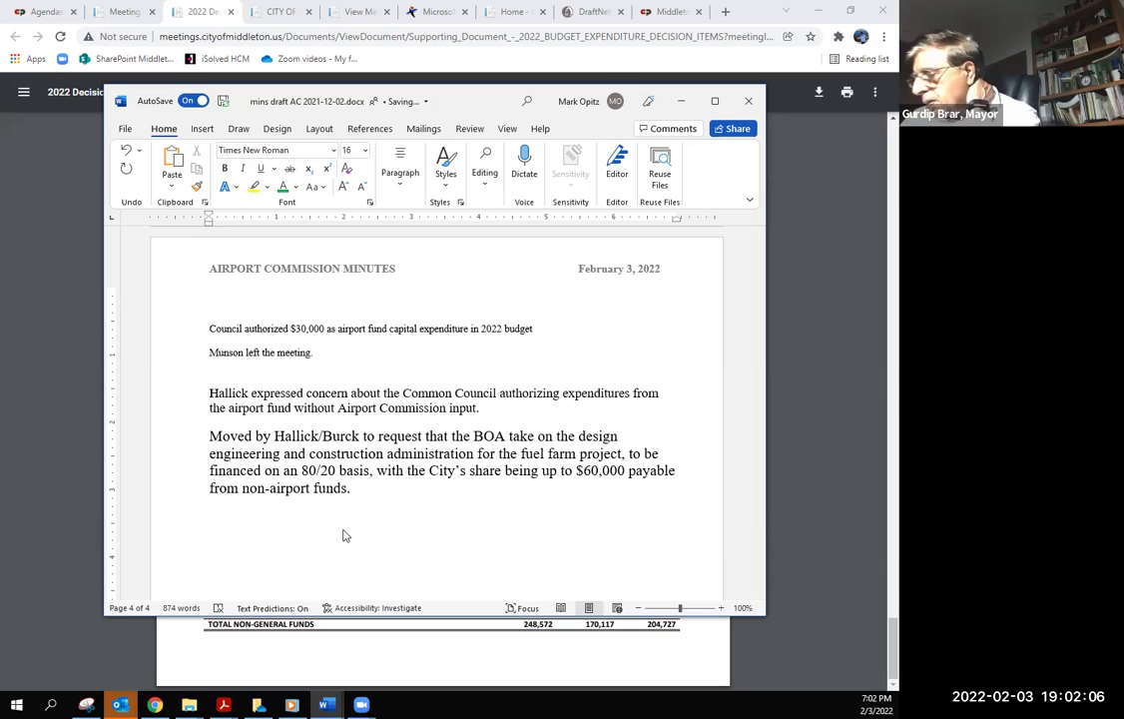
# Below the concern sentence, add a line with the next speaker's surname and "Will need to go through bidding process.".
pyautogui.click(517, 410)
pyautogui.press('Return')
pyautogui.write('Holbrook: Will need to go through bidding proc')
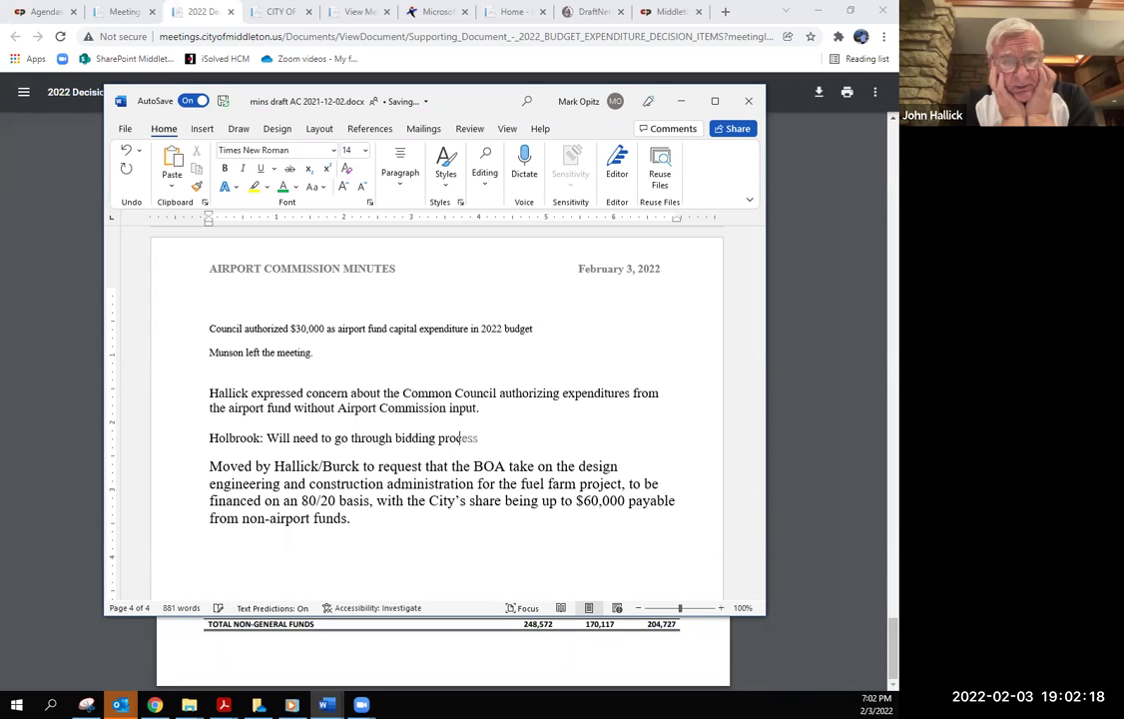
pyautogui.write('ess.')
# Add a line with the motion mover's surname and "City has no contract in place, but has received a proposal.".
pyautogui.press('Return')
pyautogui.write('Hall')
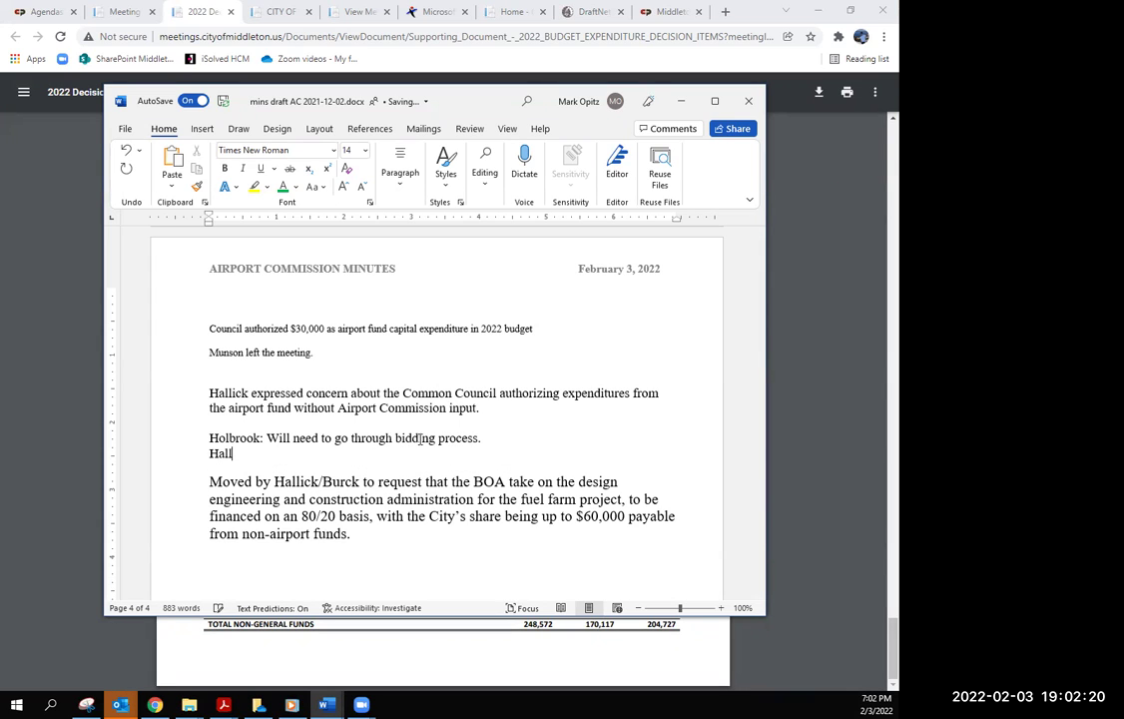
pyautogui.write('ick: City has no contrac')
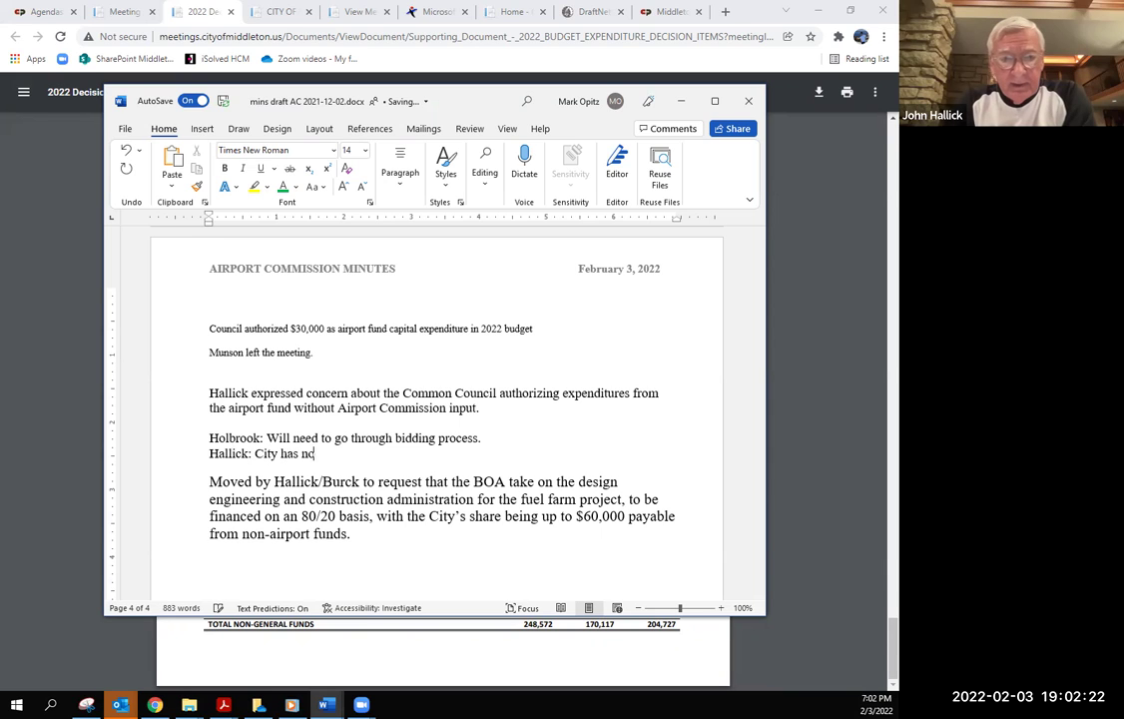
pyautogui.write('t.')
pyautogui.press('Return')
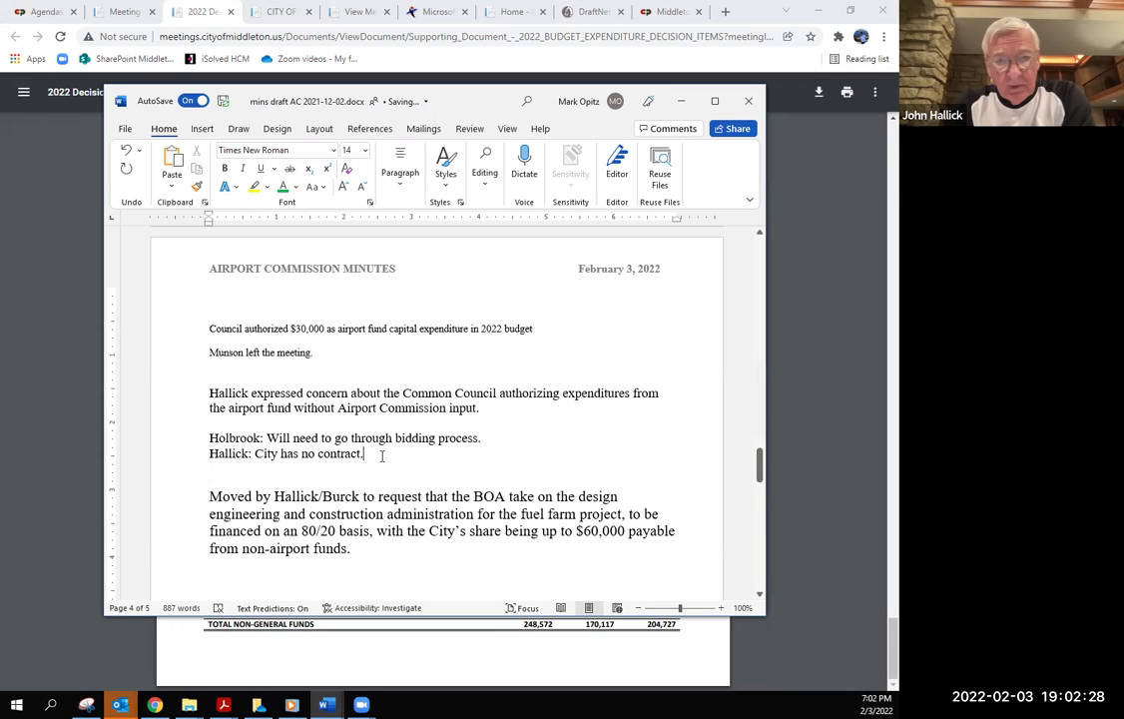
pyautogui.press('BackSpace')
pyautogui.write('in place ')
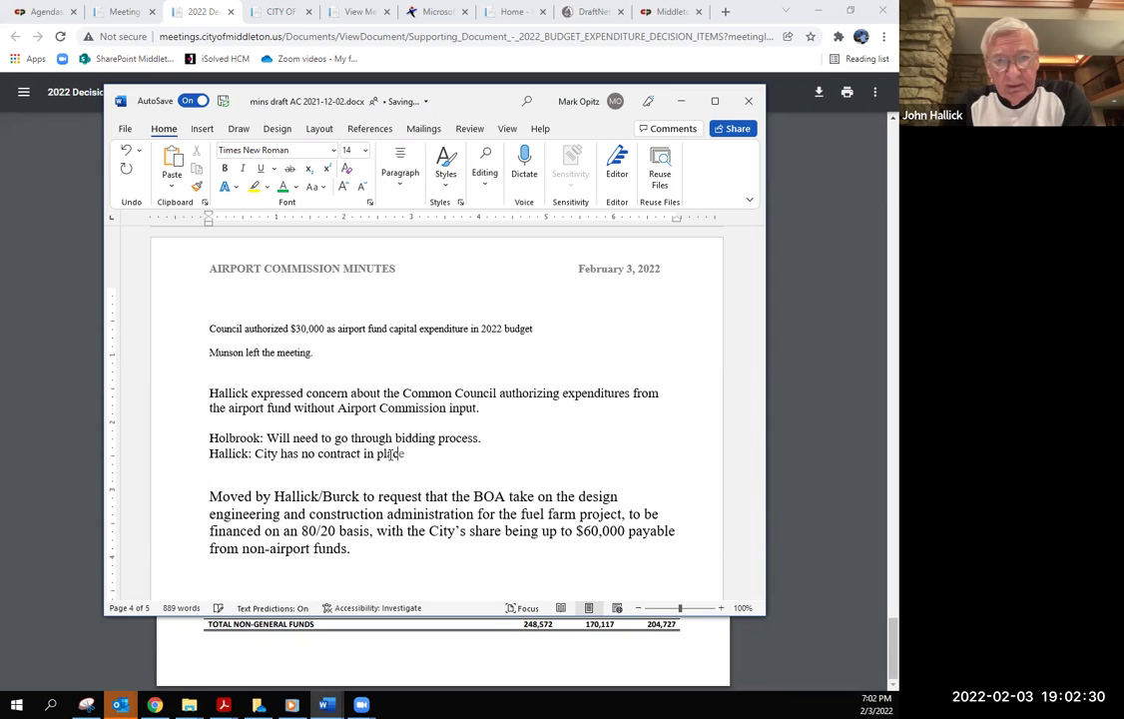
pyautogui.write(', bu')
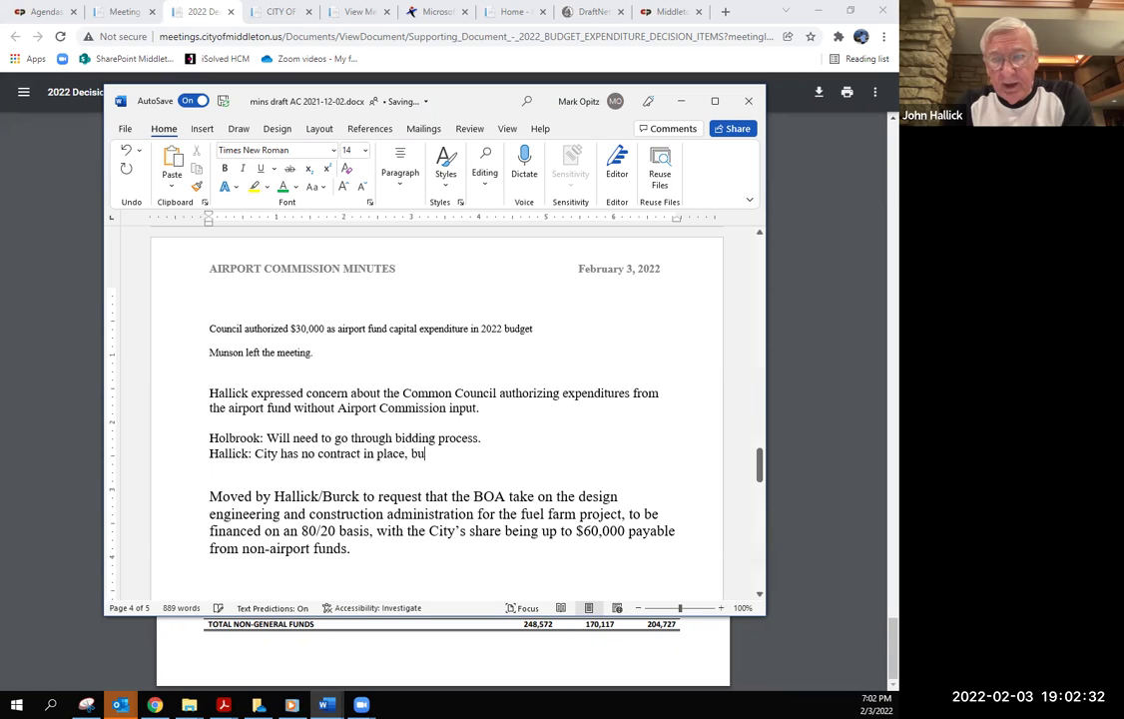
pyautogui.write('t has received a')
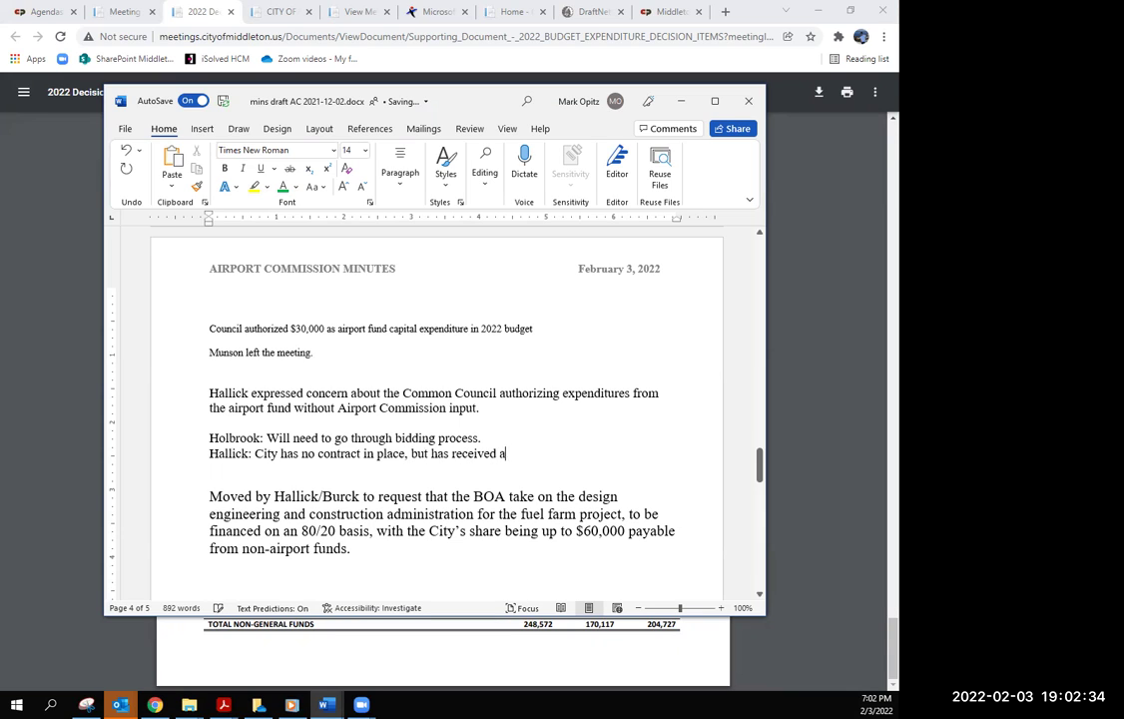
pyautogui.write(' proposal.')
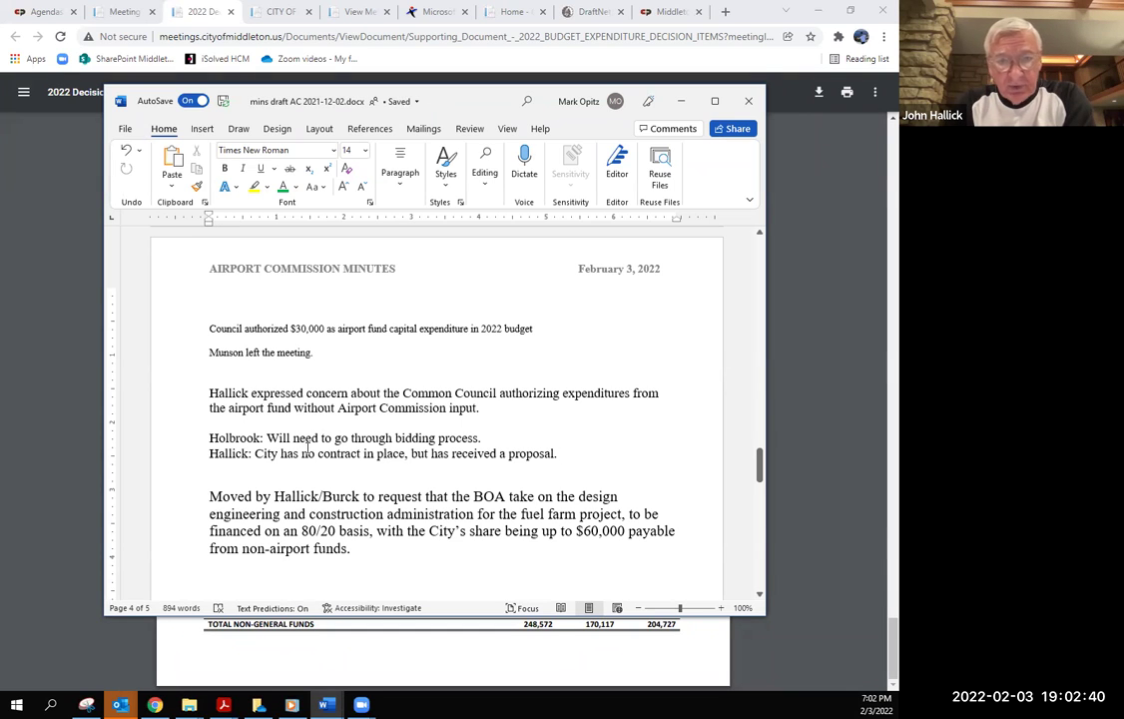
# Reword the contract comment as "City has received a proposal but has no contract in place.".
pyautogui.click(295, 458)
pyautogui.write('received a propo')
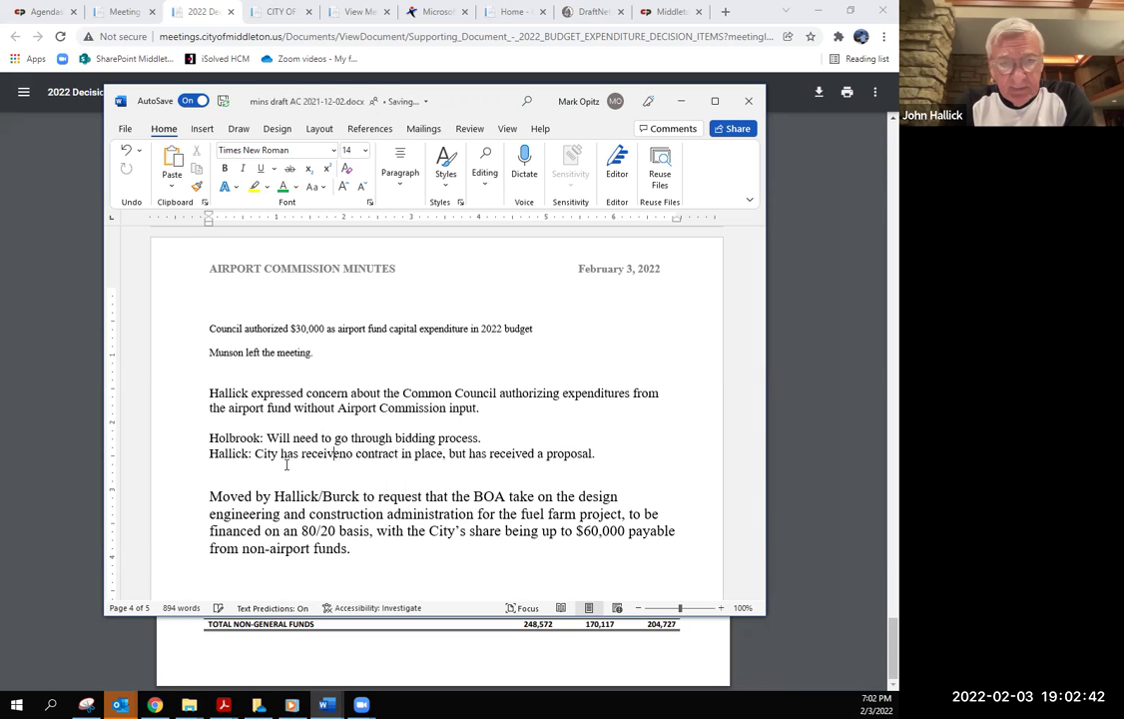
pyautogui.write('sal but has')
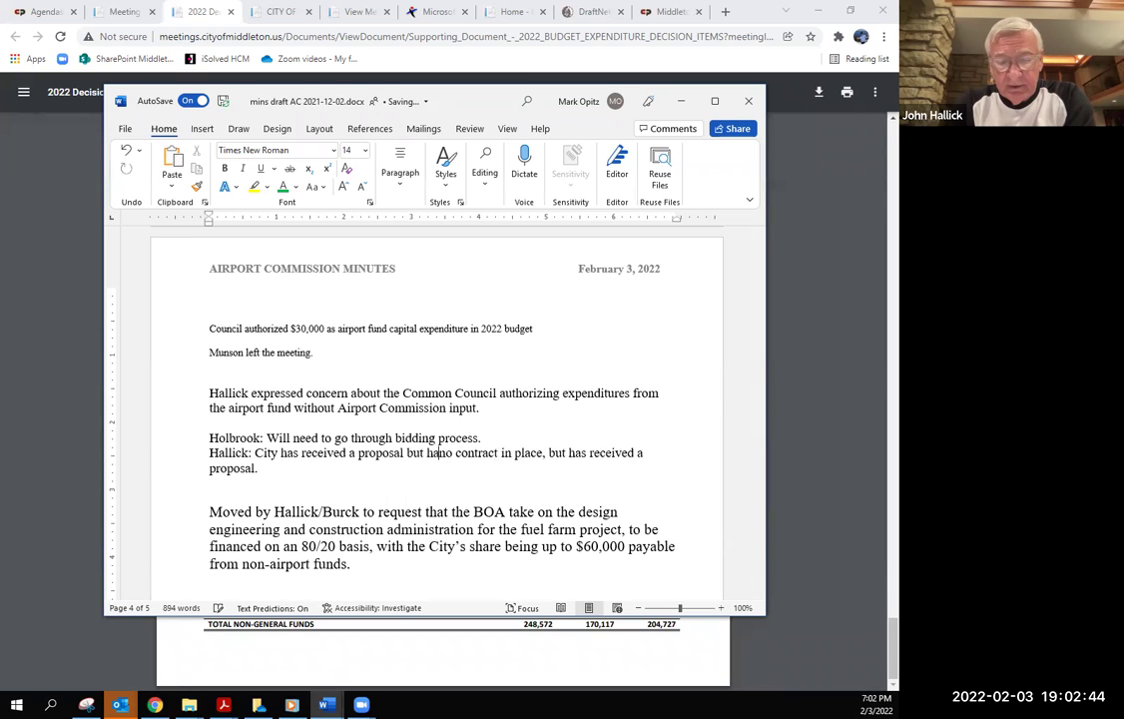
pyautogui.press('BackSpace')
pyautogui.press('BackSpace')
pyautogui.press('BackSpace')
pyautogui.press('BackSpace')
pyautogui.press('BackSpace')
pyautogui.press('BackSpace')
pyautogui.press('BackSpace')
pyautogui.press('BackSpace')
pyautogui.press('BackSpace')
pyautogui.press('BackSpace')
pyautogui.press('BackSpace')
pyautogui.press('BackSpace')
pyautogui.press('BackSpace')
pyautogui.press('BackSpace')
pyautogui.press('BackSpace')
pyautogui.press('BackSpace')
pyautogui.press('BackSpace')
pyautogui.press('BackSpace')
pyautogui.press('BackSpace')
pyautogui.press('BackSpace')
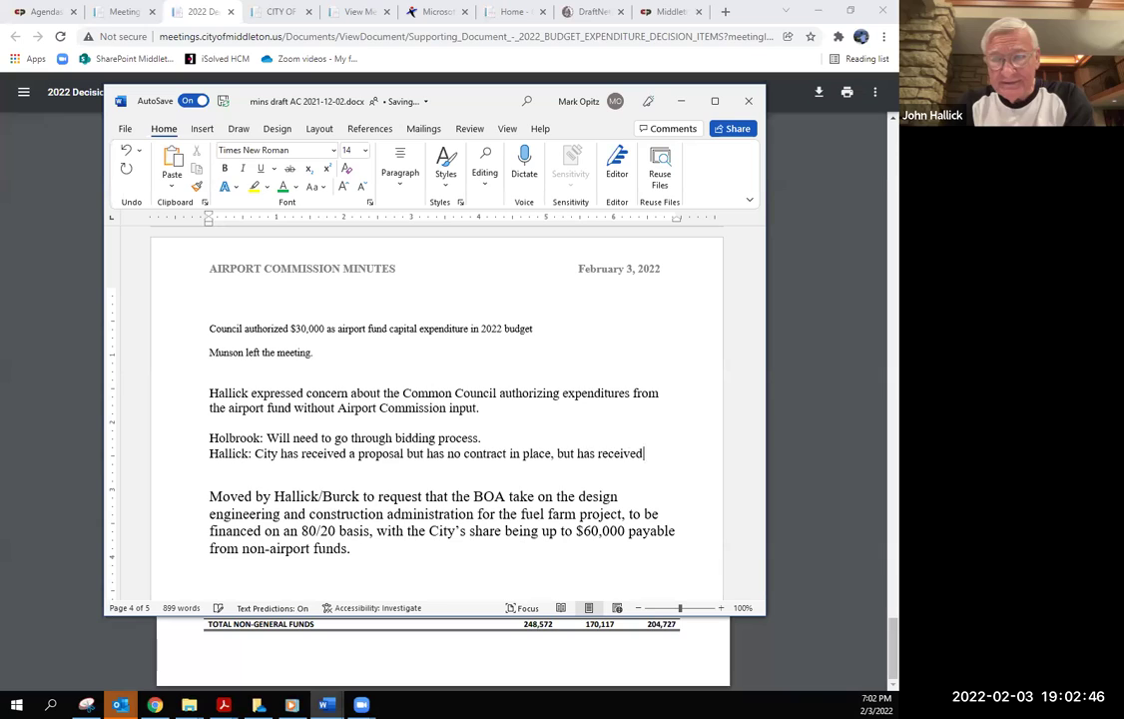
pyautogui.write('c')
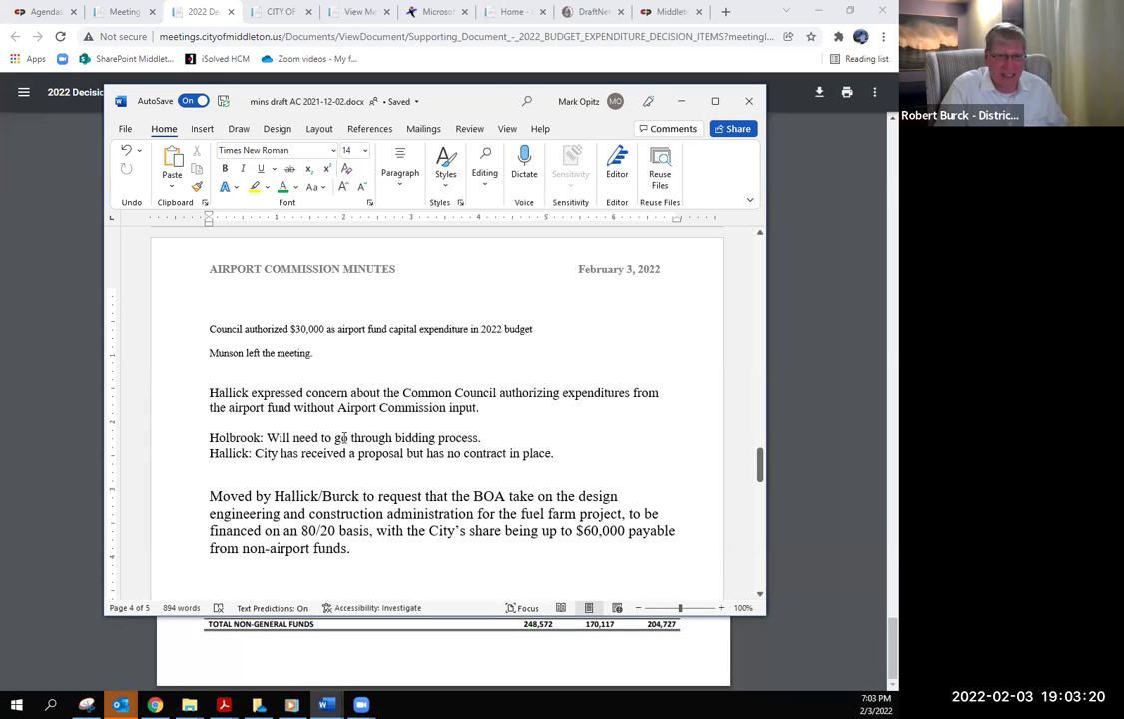
# Change the start of the bidding process comment from "Will need" to "BOA will need".
pyautogui.press('Delete')
pyautogui.write('BOA w')
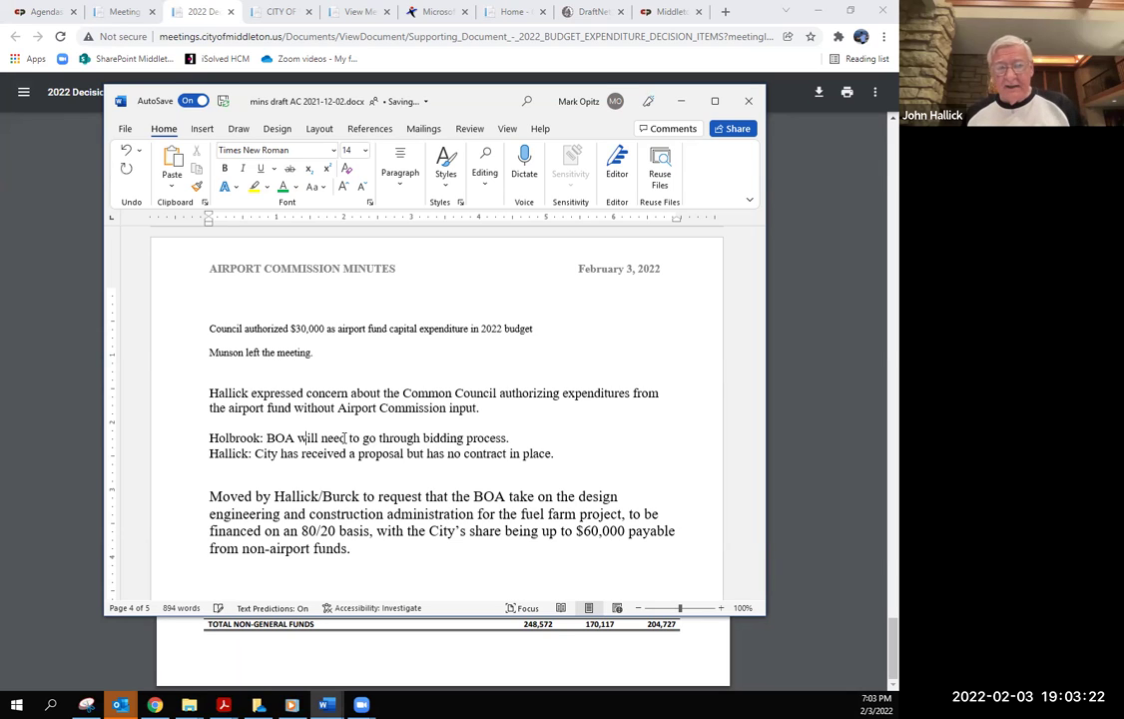
pyautogui.press('Down')
pyautogui.press('Down')
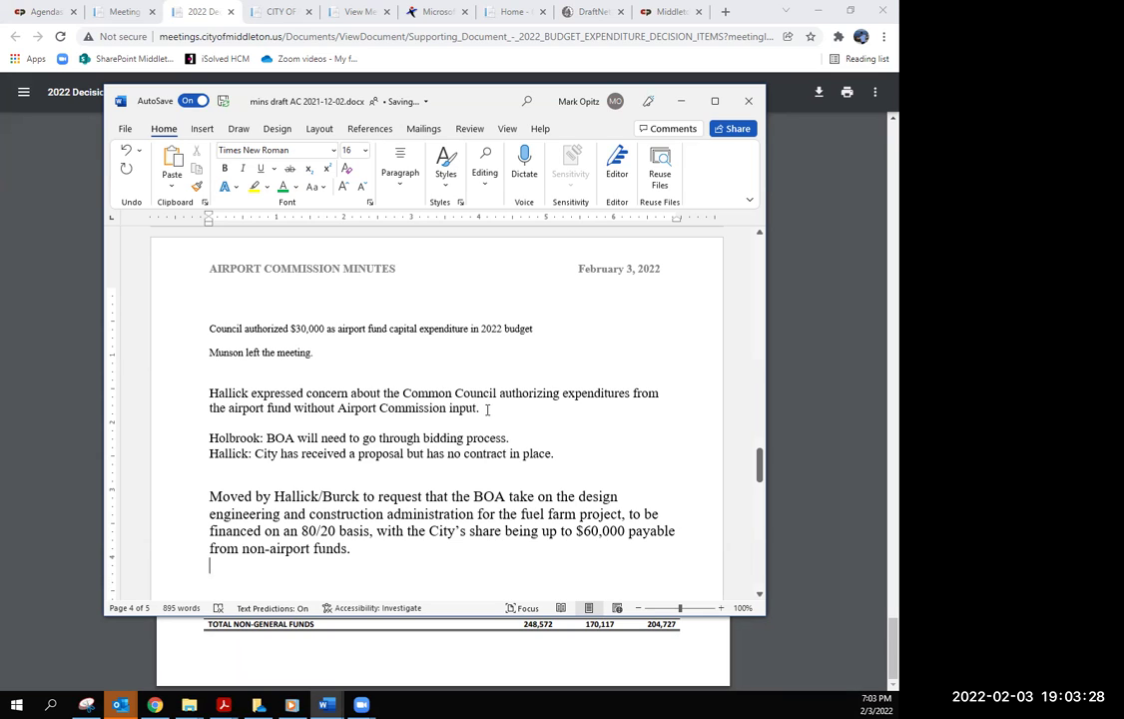
pyautogui.moveTo(487, 409); pyautogui.dragTo(230, 394)
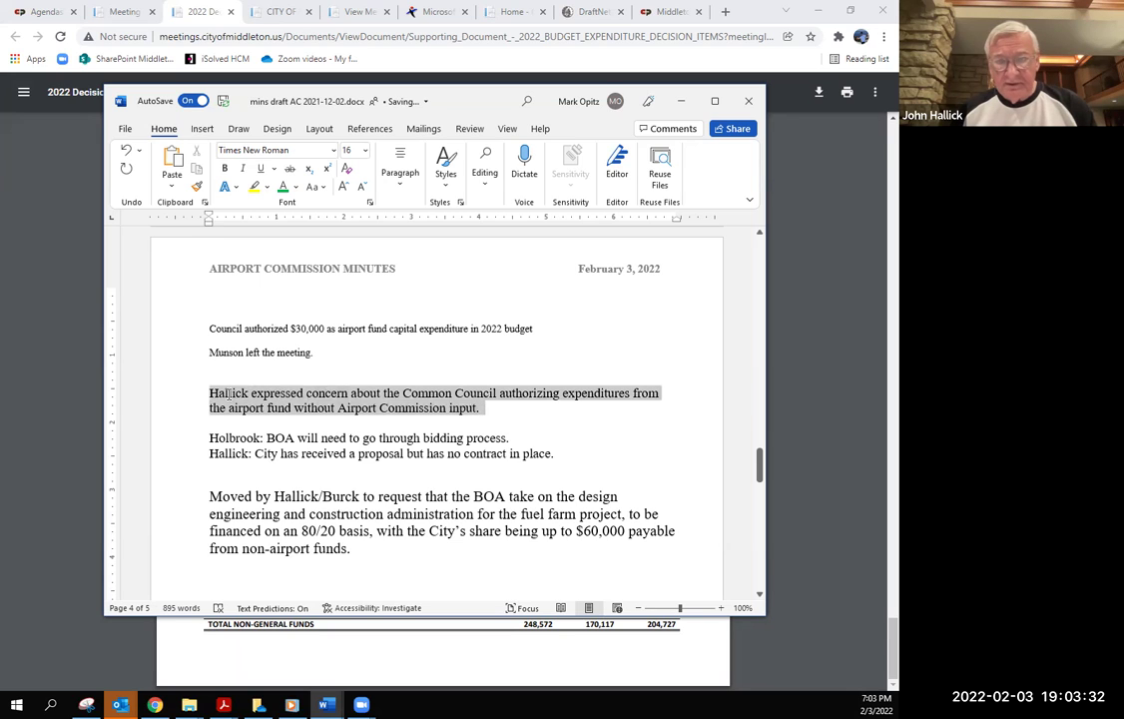
pyautogui.click(516, 424)
pyautogui.scroll(-1, 411, 522)
pyautogui.click(411, 522)
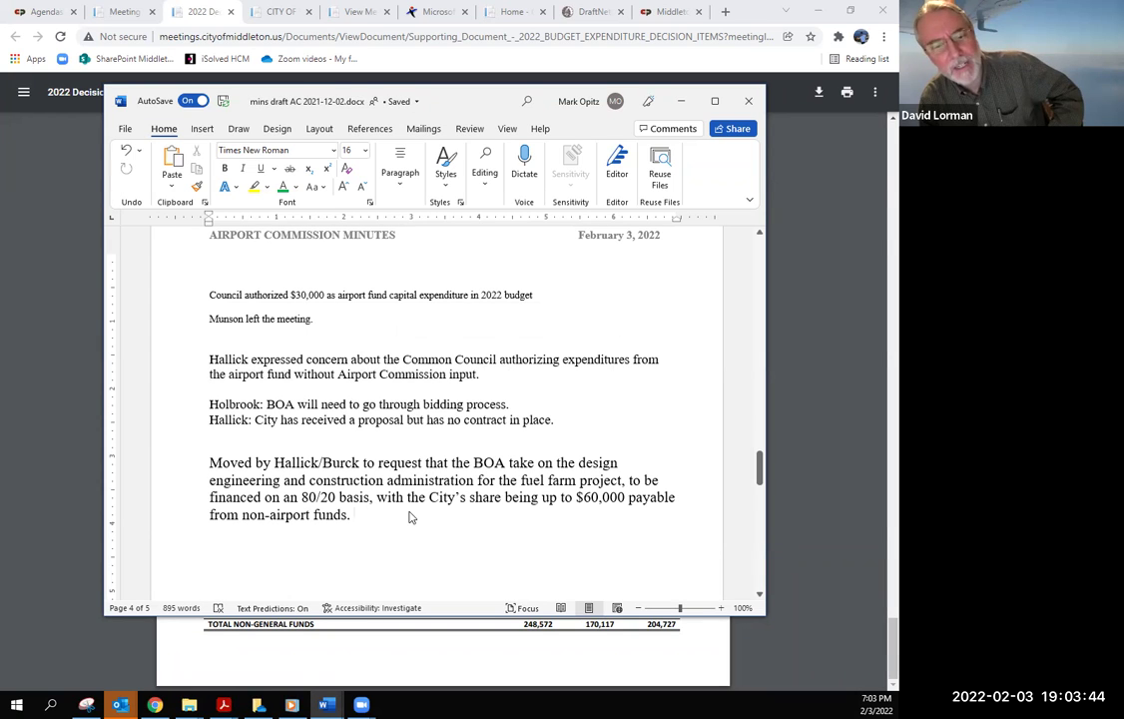
pyautogui.scroll(-1, 412, 511)
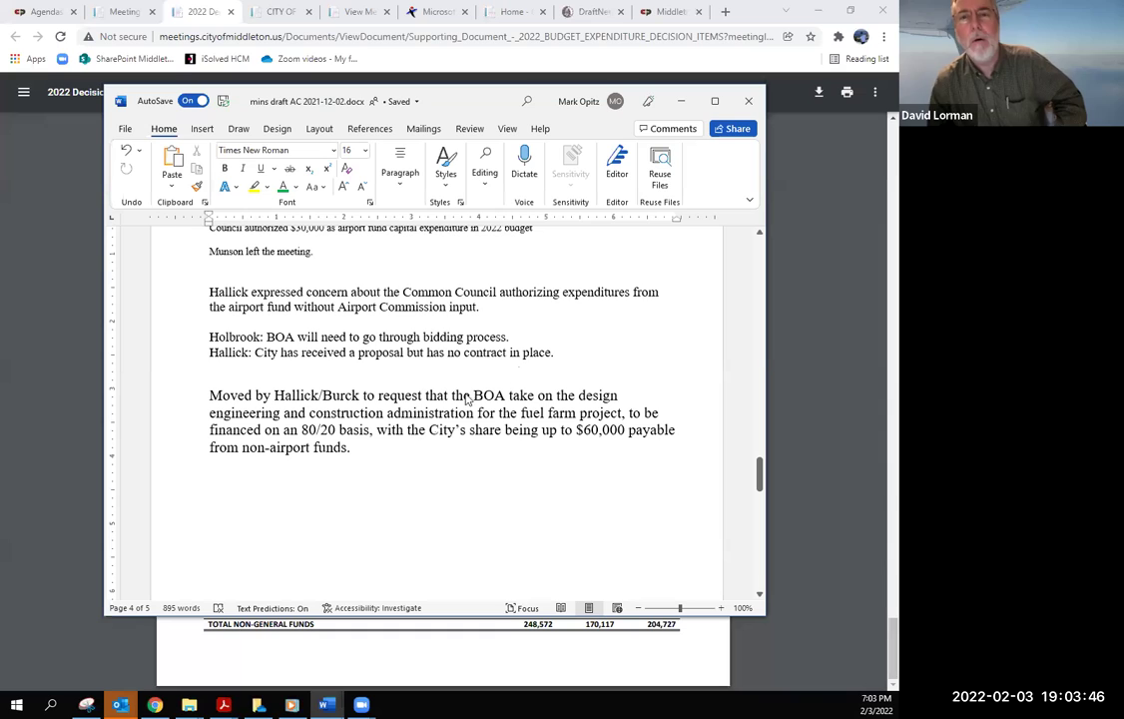
pyautogui.click(561, 353)
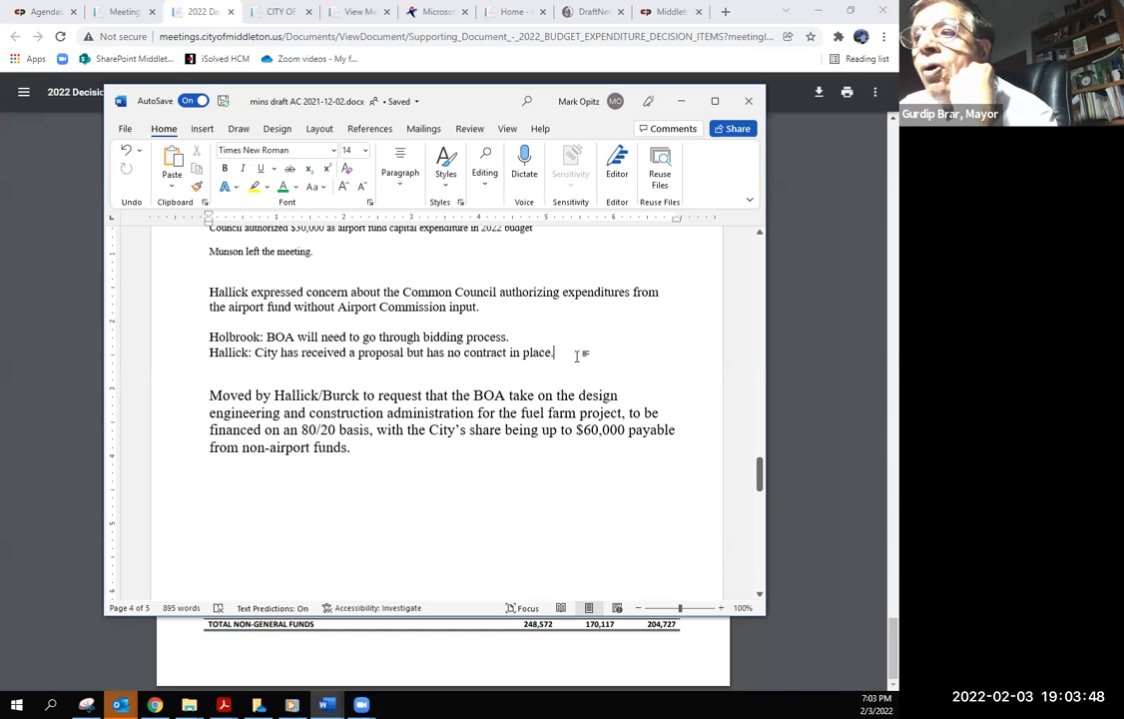
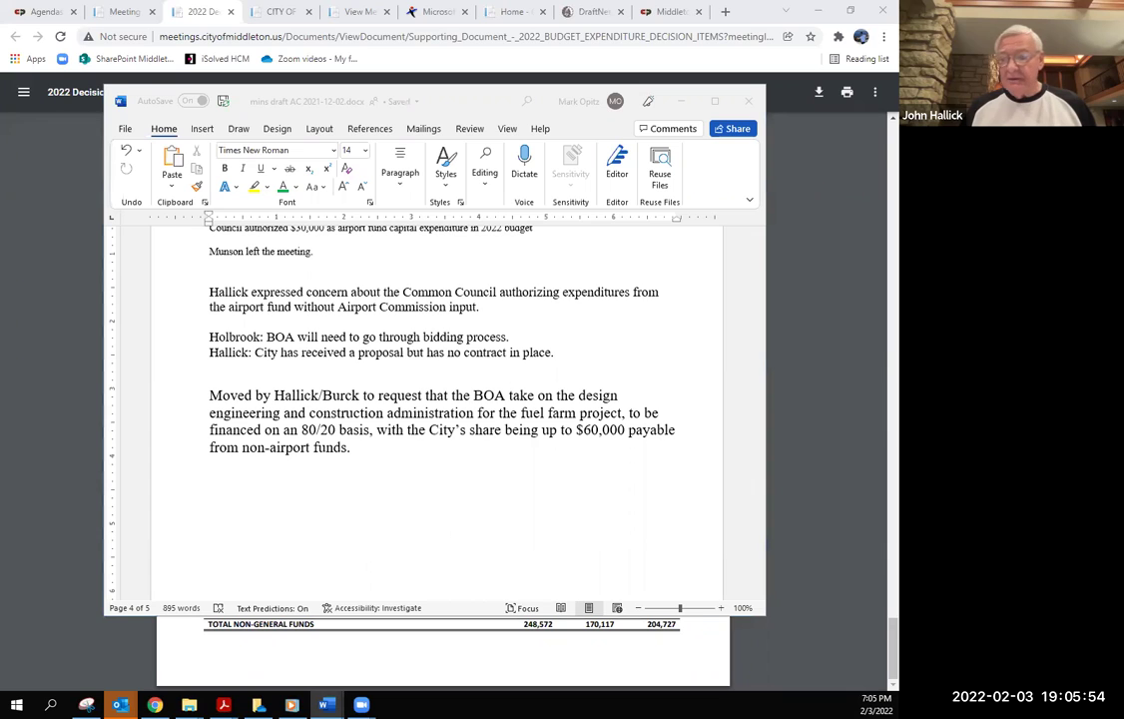
# Switch to the meeting packet "packet AC 2022-02-03.pdf" in Adobe Acrobat Reader.
pyautogui.hotkey('alt', 'Tab')
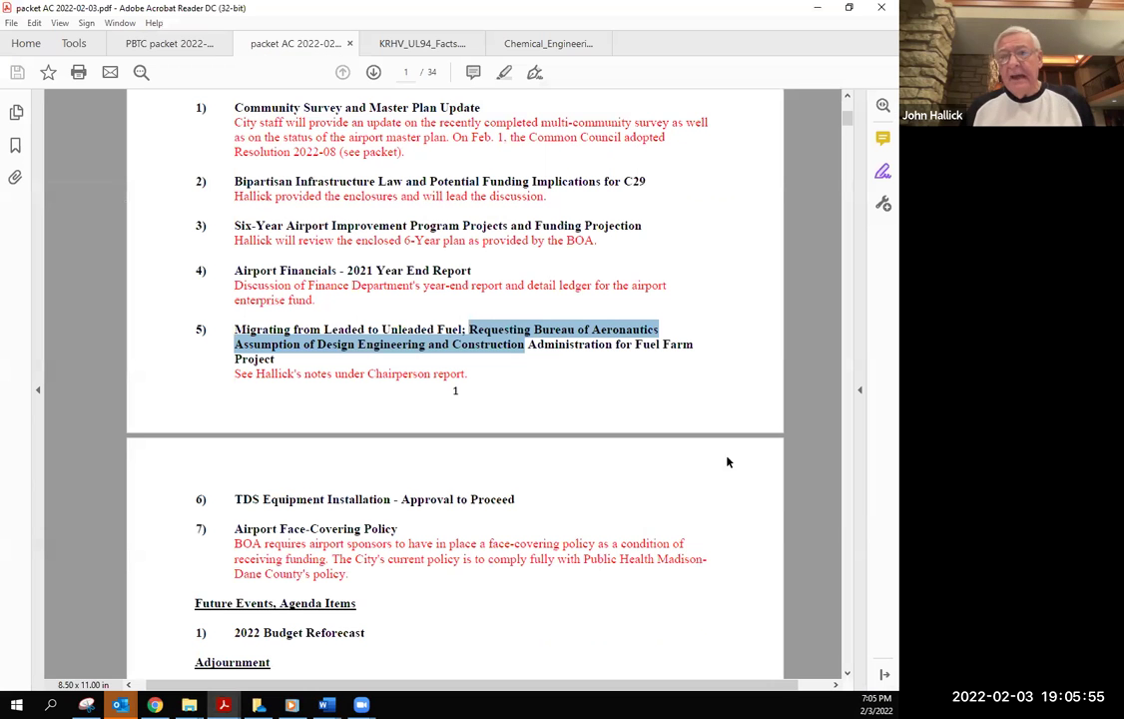
# Return to the Word minutes draft and add a line below the contract comment with the mayor's surname and "Need to treat all enterprise funds the same.".
pyautogui.click(573, 363)
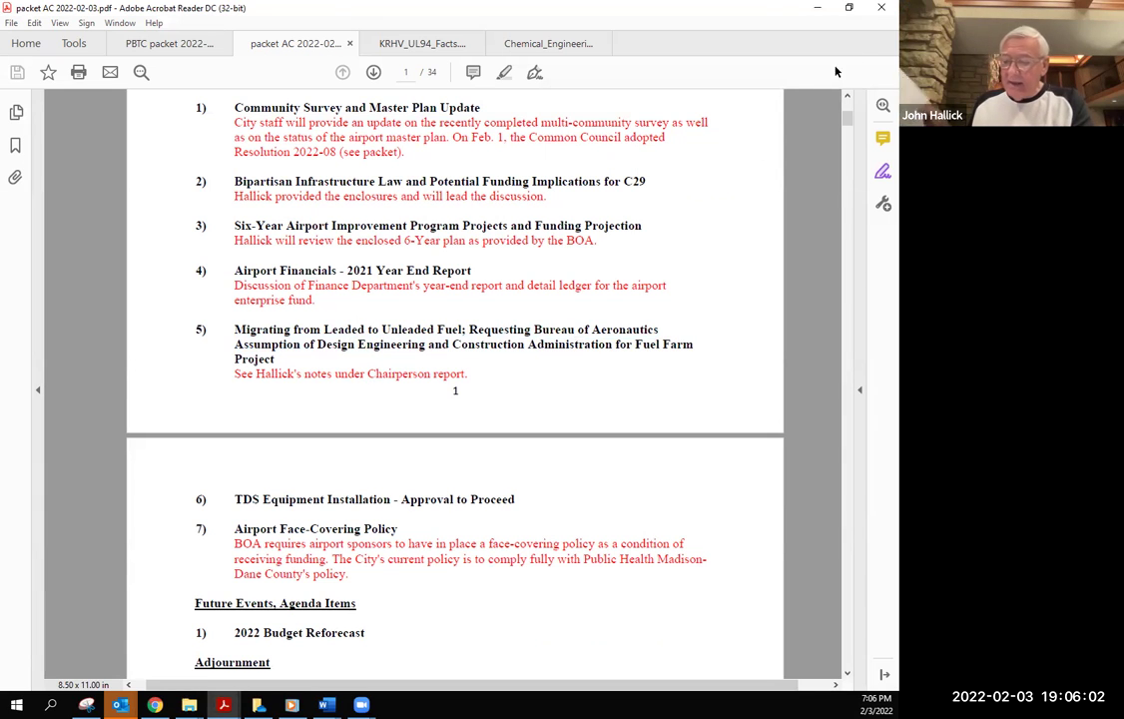
pyautogui.hotkey('alt', 'Tab')
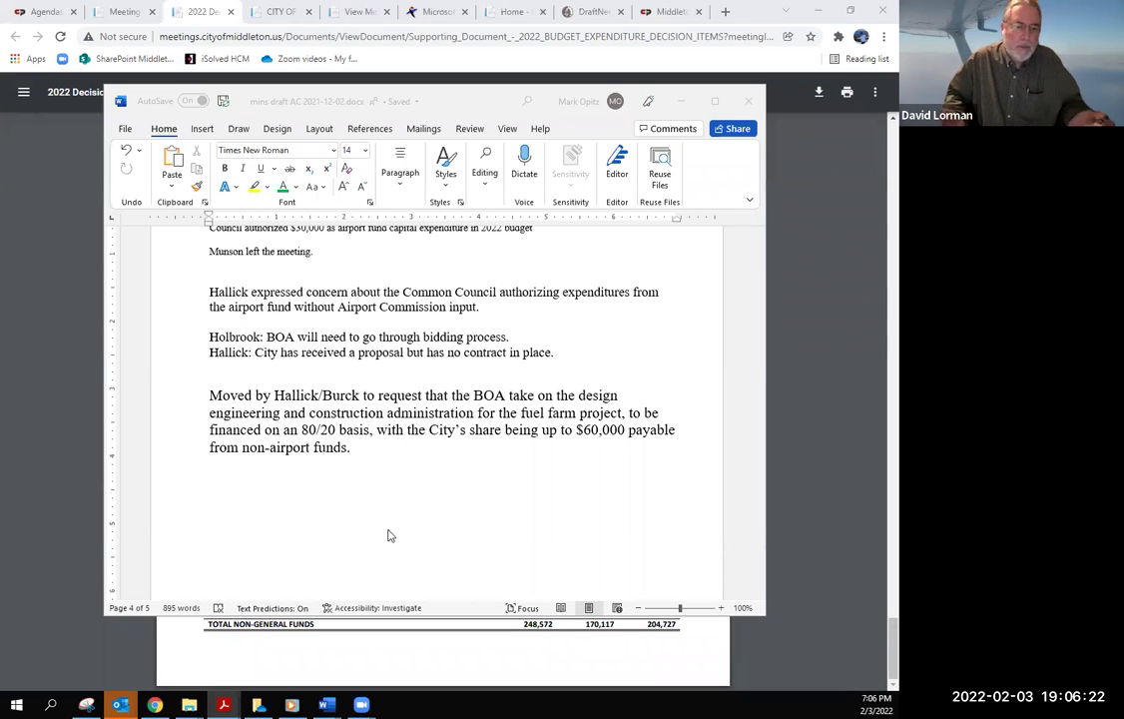
pyautogui.click(599, 362)
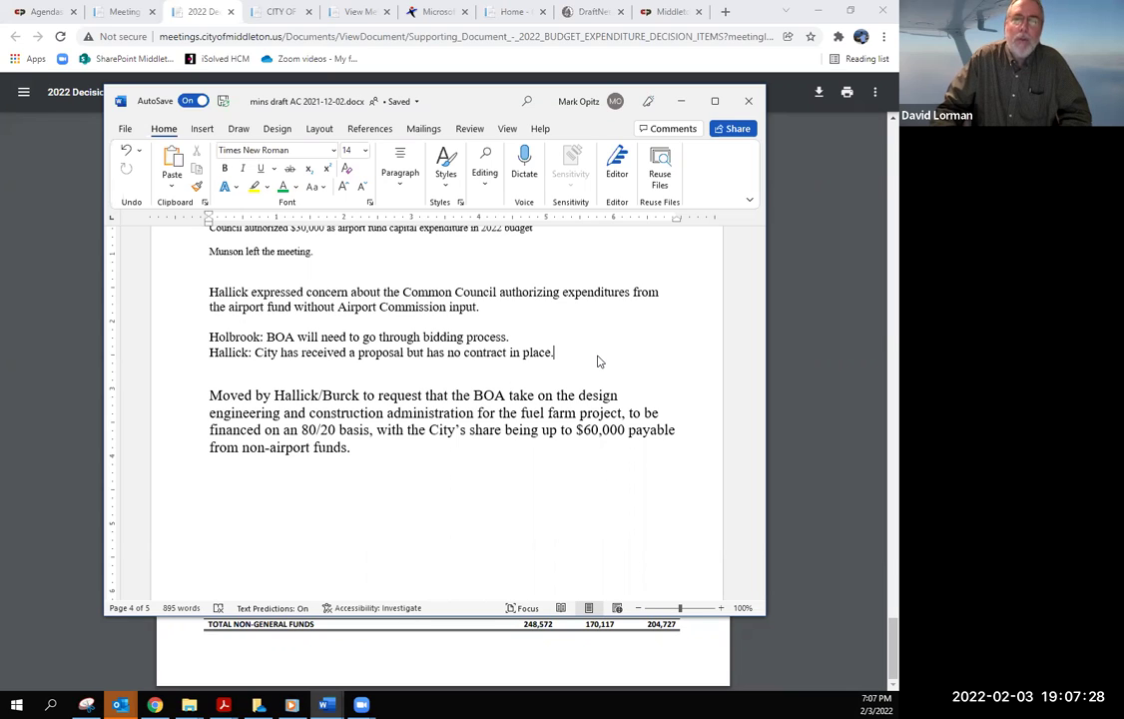
pyautogui.press('Return')
pyautogui.press('Return')
pyautogui.write('Biar: Need to t')
pyautogui.write('reat all enterpris')
pyautogui.write('ed')
pyautogui.press('BackSpace')
pyautogui.write('funds the san')
pyautogui.press('BackSpace')
pyautogui.write('me.')
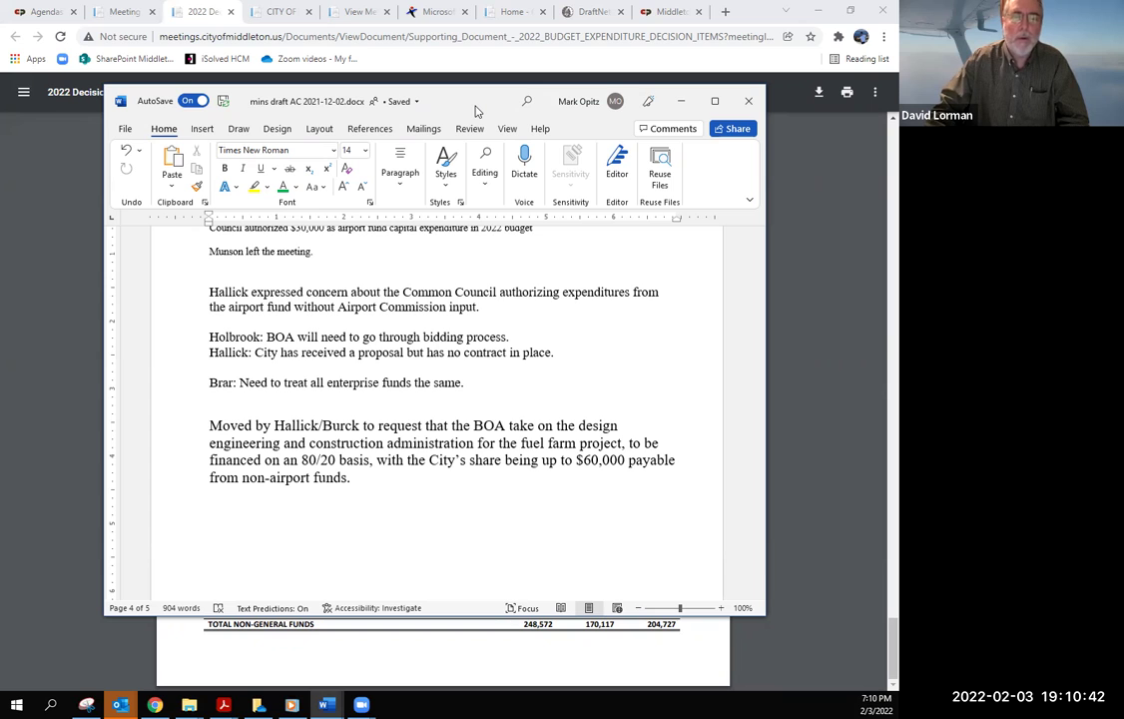
# Add a line below the enterprise funds comment with the speaker's surname and "Need mayor's support to make this happen.".
pyautogui.hotkey('alt', 'Tab')
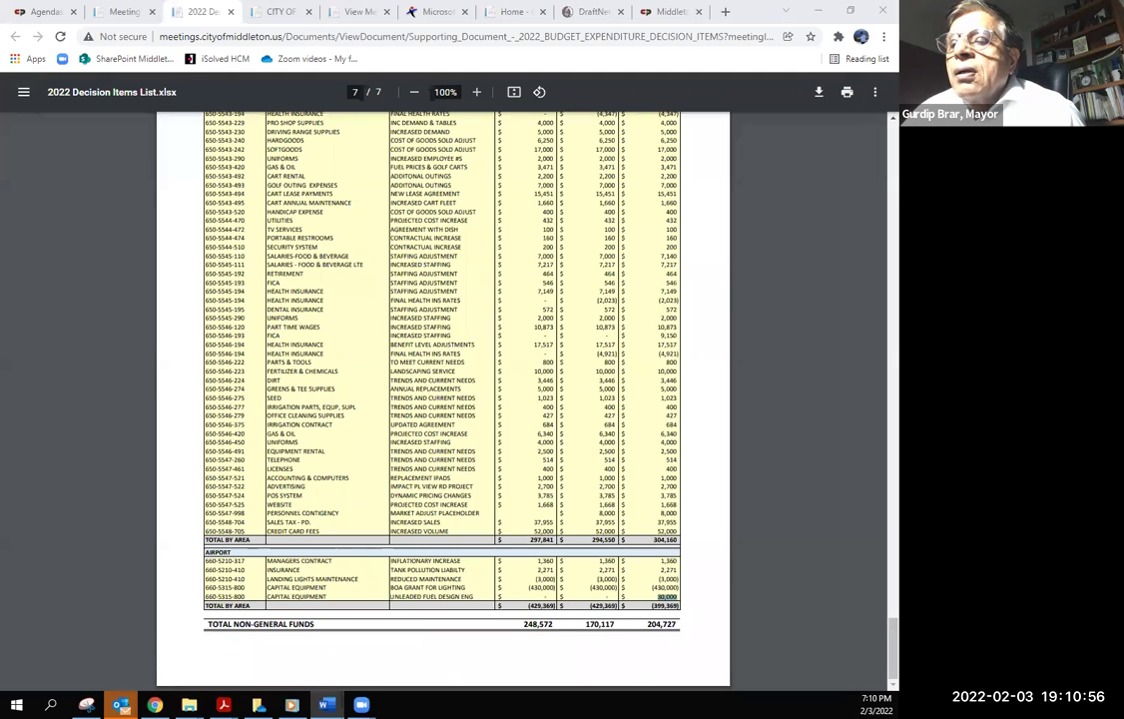
pyautogui.hotkey('alt', 'Tab')
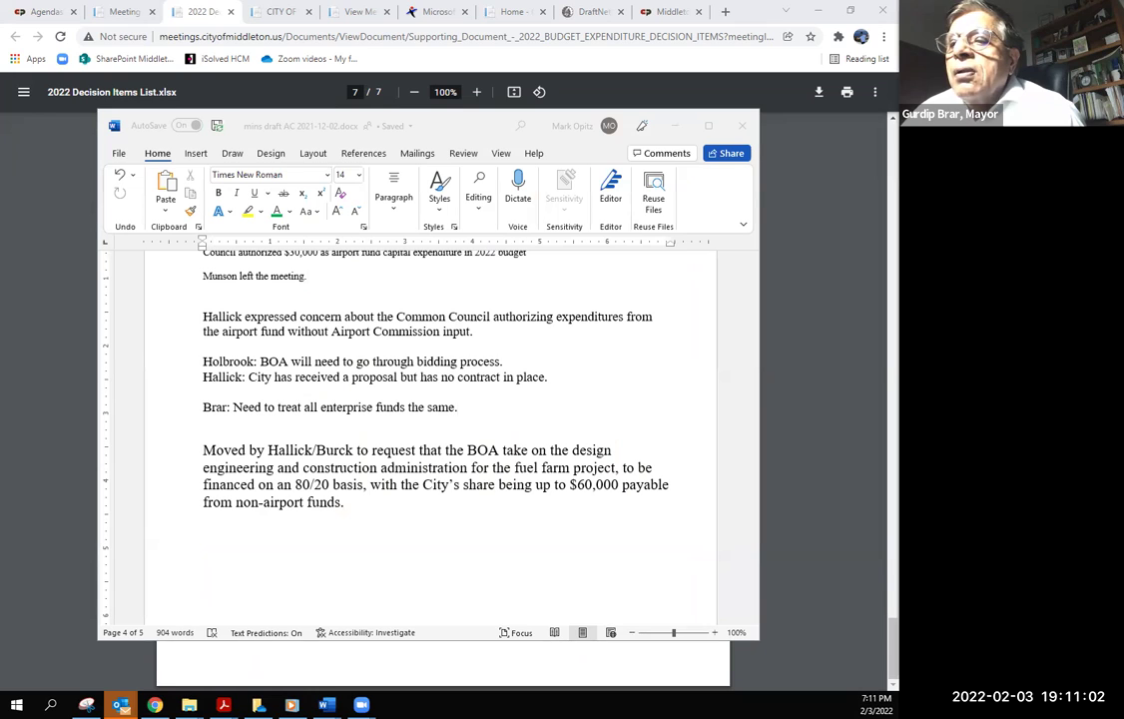
pyautogui.click(459, 408)
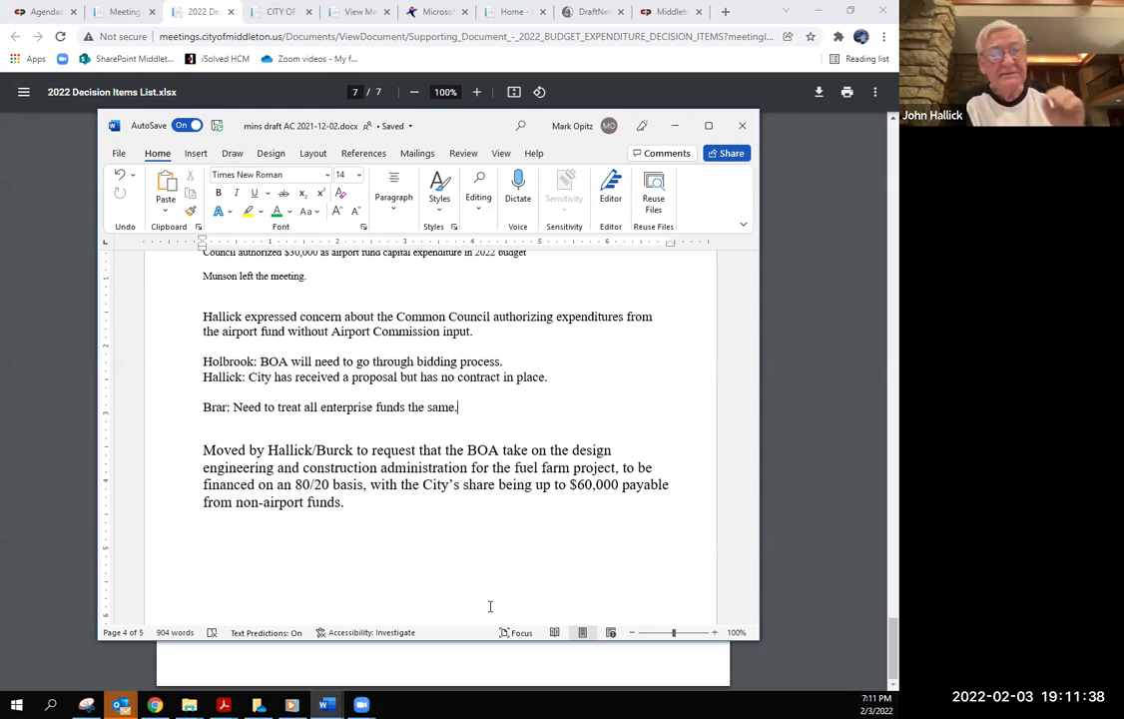
pyautogui.press('Return')
pyautogui.write("Lorman: Need mayor's support to make ethis hap")
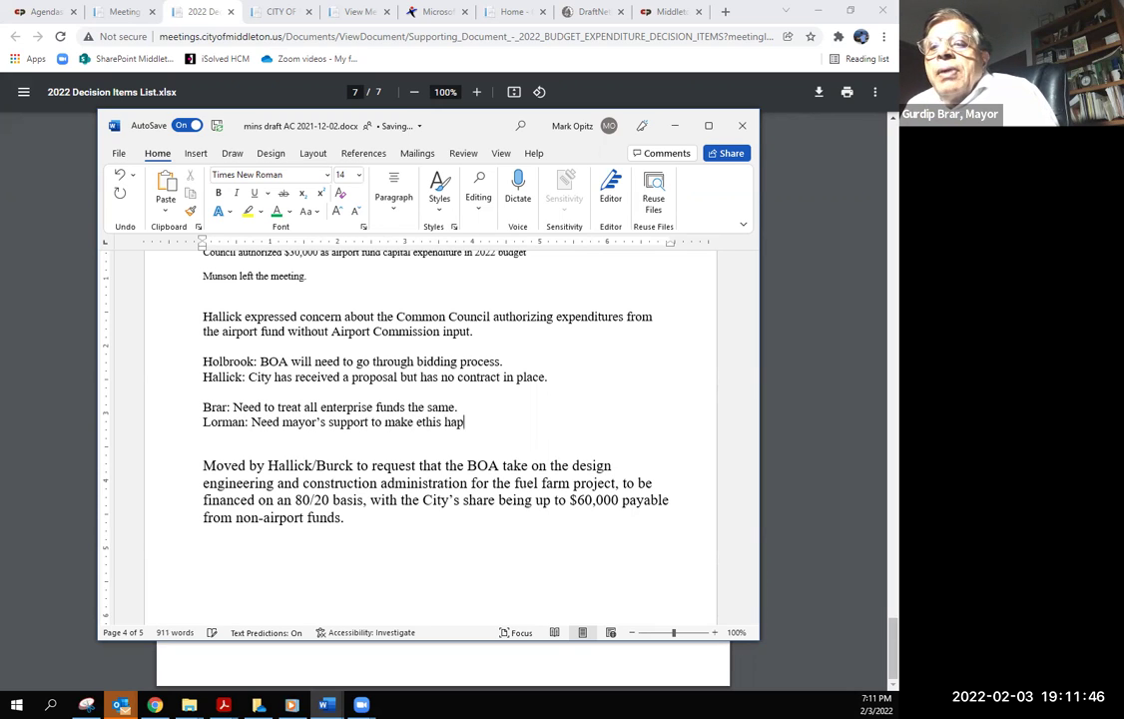
pyautogui.press('BackSpace')
pyautogui.press('BackSpace')
pyautogui.press('BackSpace')
pyautogui.press('BackSpace')
pyautogui.press('BackSpace')
pyautogui.press('BackSpace')
pyautogui.press('BackSpace')
pyautogui.press('BackSpace')
pyautogui.press('BackSpace')
pyautogui.write('this happen.')
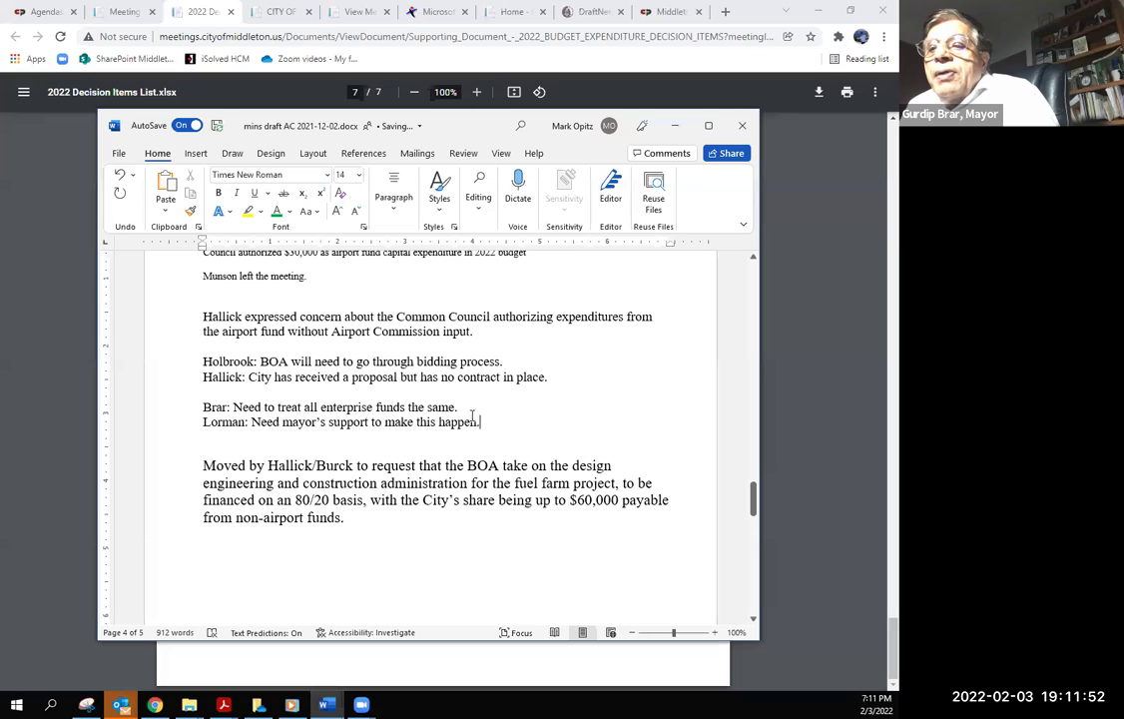
pyautogui.scroll(-1, 391, 521)
pyautogui.scroll(-1, 391, 521)
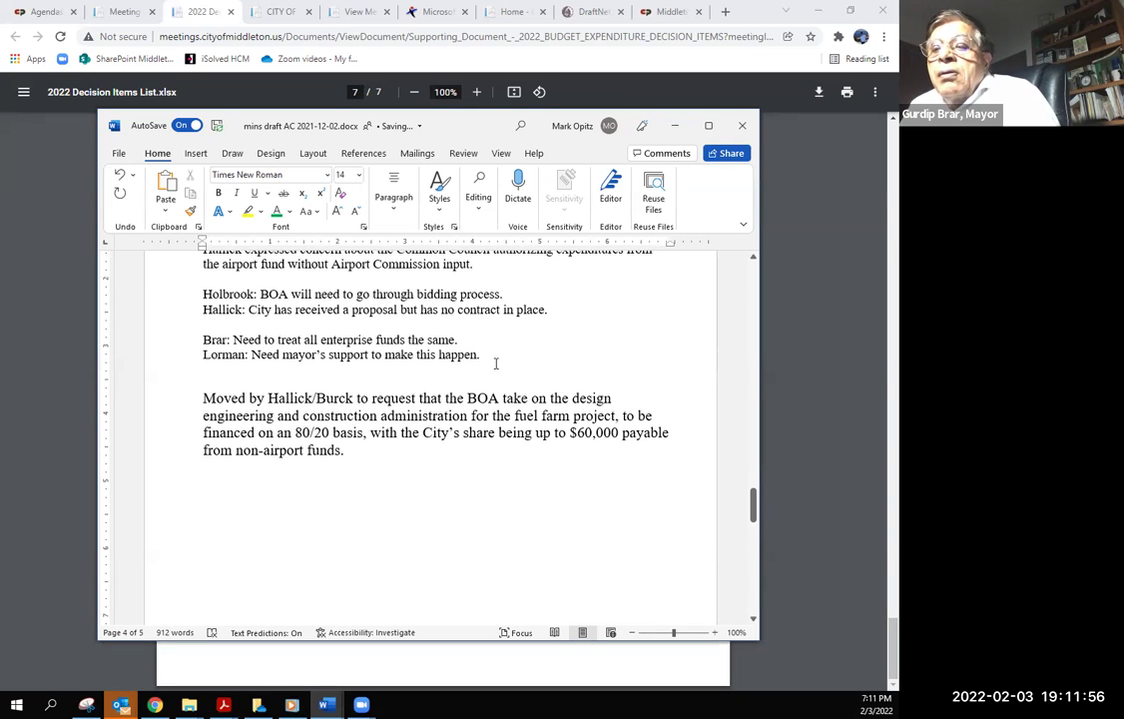
pyautogui.moveTo(496, 364); pyautogui.dragTo(308, 294)
pyautogui.click(420, 387)
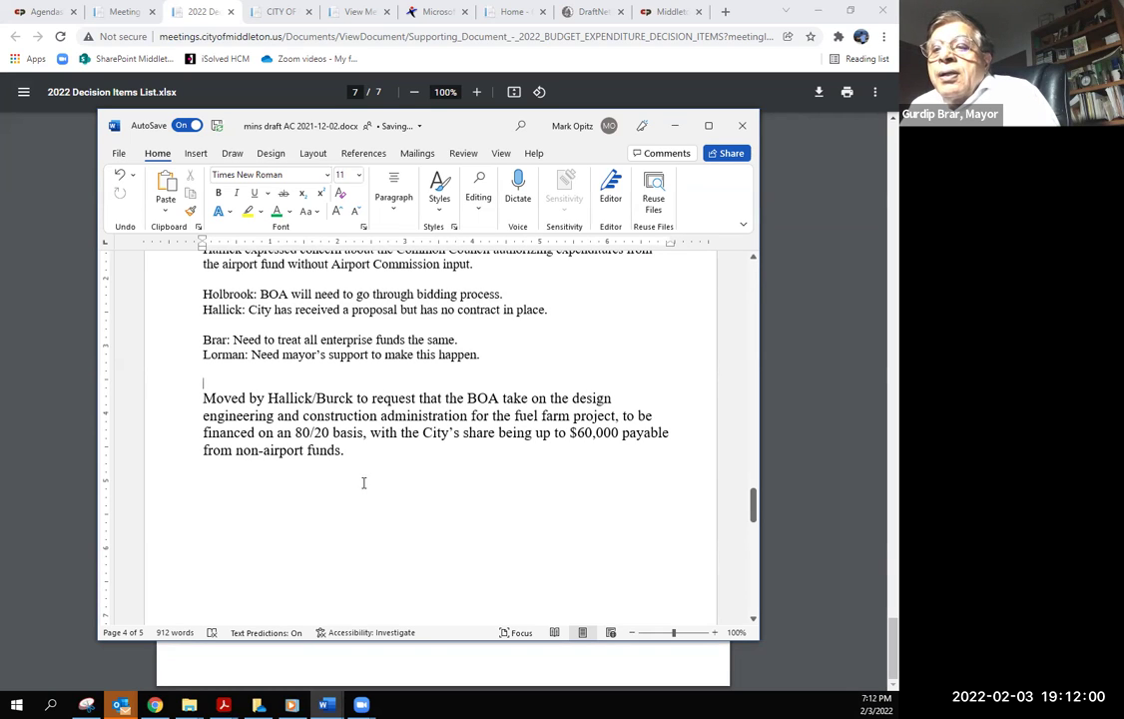
# Replace the motion's ending "non-airport funds" with "a source other than the airport enterprise fund.".
pyautogui.click(392, 461)
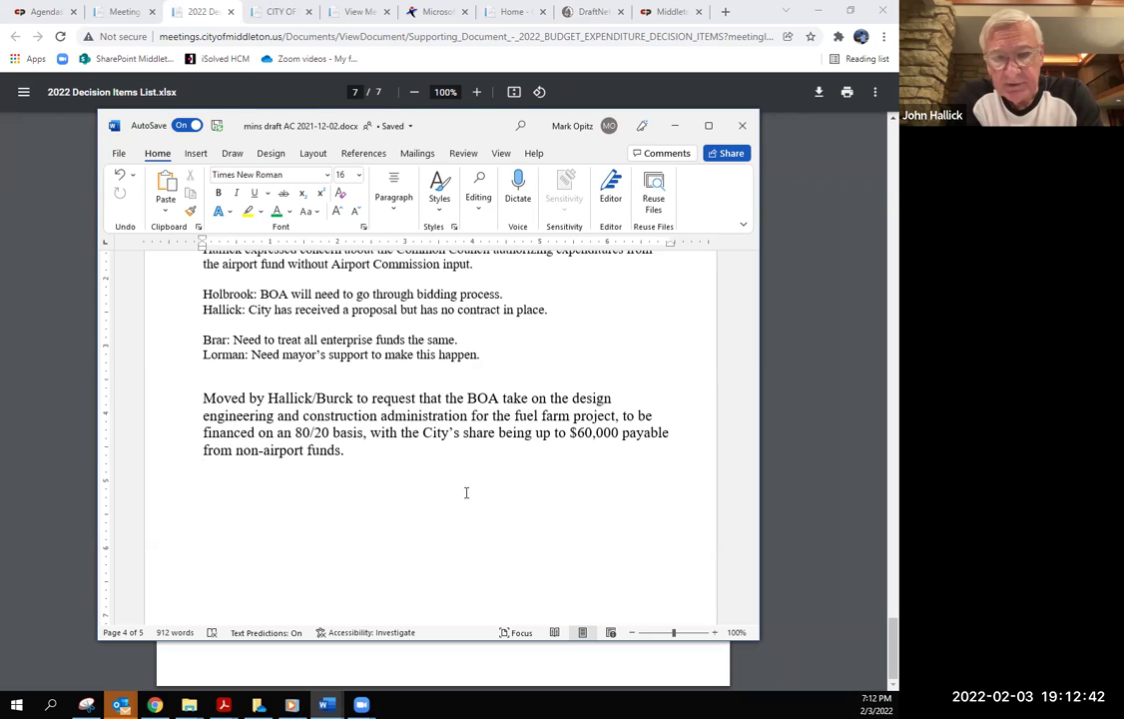
pyautogui.click(366, 457)
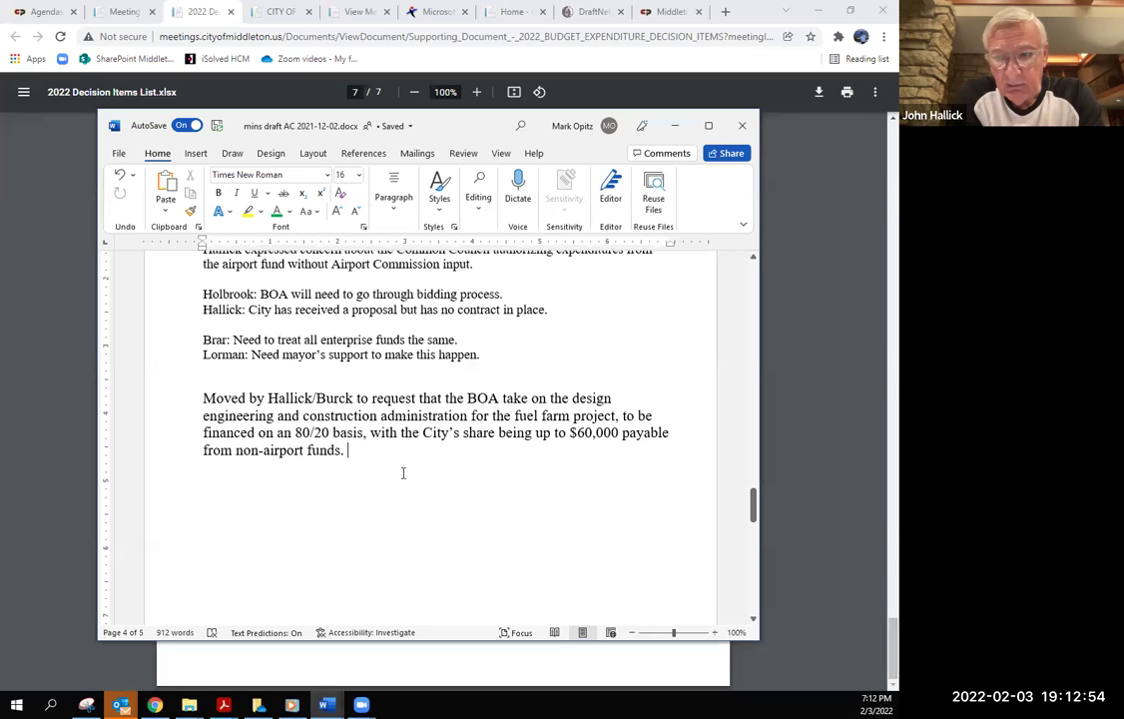
pyautogui.press('BackSpace')
pyautogui.press('BackSpace')
pyautogui.press('BackSpace')
pyautogui.press('BackSpace')
pyautogui.press('BackSpace')
pyautogui.press('BackSpace')
pyautogui.press('BackSpace')
pyautogui.press('BackSpace')
pyautogui.press('BackSpace')
pyautogui.press('BackSpace')
pyautogui.press('BackSpace')
pyautogui.press('BackSpace')
pyautogui.press('BackSpace')
pyautogui.press('BackSpace')
pyautogui.press('BackSpace')
pyautogui.press('BackSpace')
pyautogui.press('BackSpace')
pyautogui.press('BackSpace')
pyautogui.press('BackSpace')
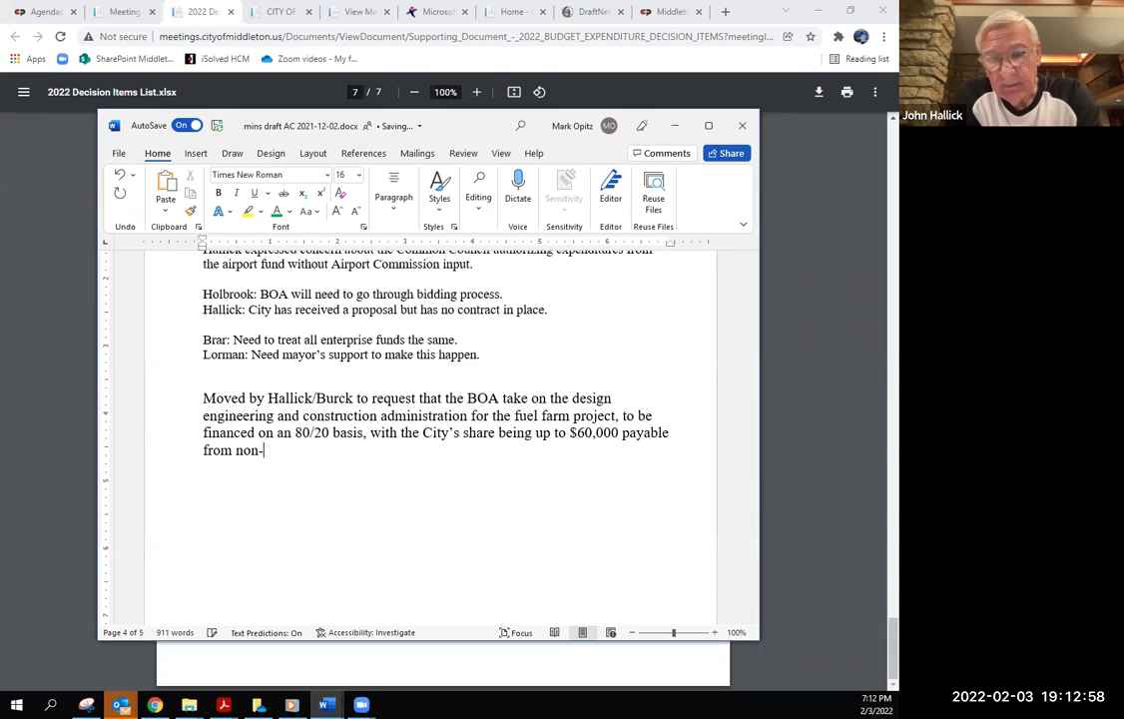
pyautogui.write('a soruc')
pyautogui.press('BackSpace')
pyautogui.press('BackSpace')
pyautogui.press('BackSpace')
pyautogui.write('urce otehr')
pyautogui.press('BackSpace')
pyautogui.press('BackSpace')
pyautogui.press('BackSpace')
pyautogui.write('her th an d')
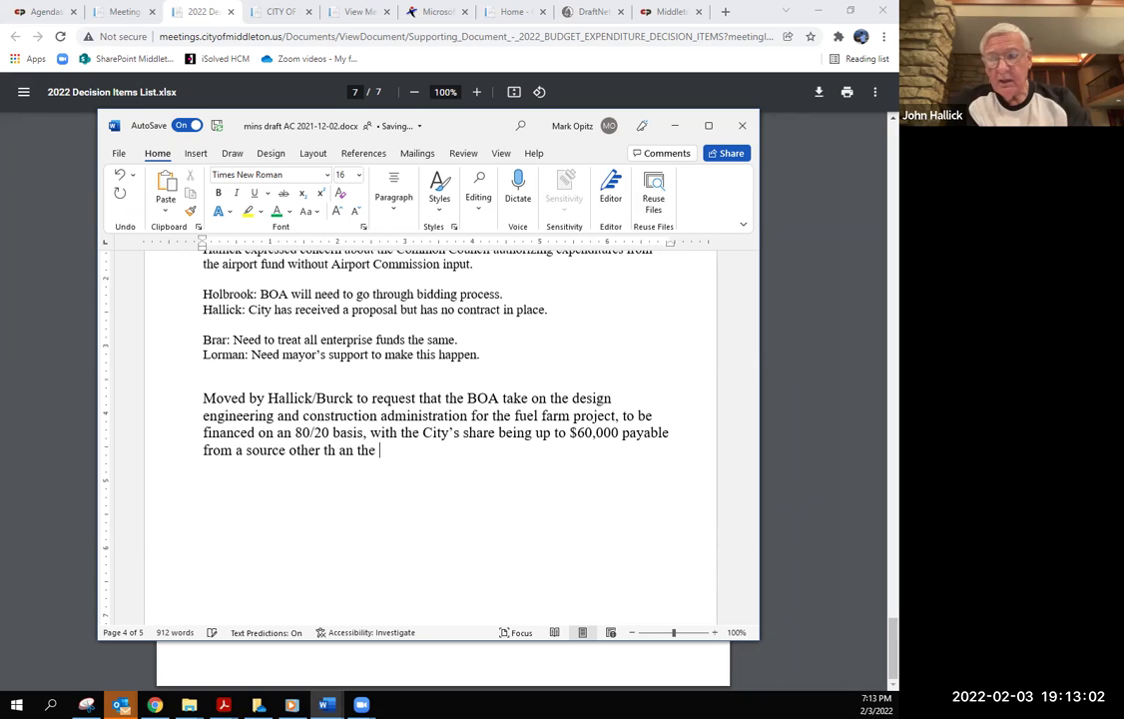
pyautogui.press('BackSpace')
pyautogui.press('BackSpace')
pyautogui.press('BackSpace')
pyautogui.press('BackSpace')
pyautogui.press('BackSpace')
pyautogui.write('an the airpor')
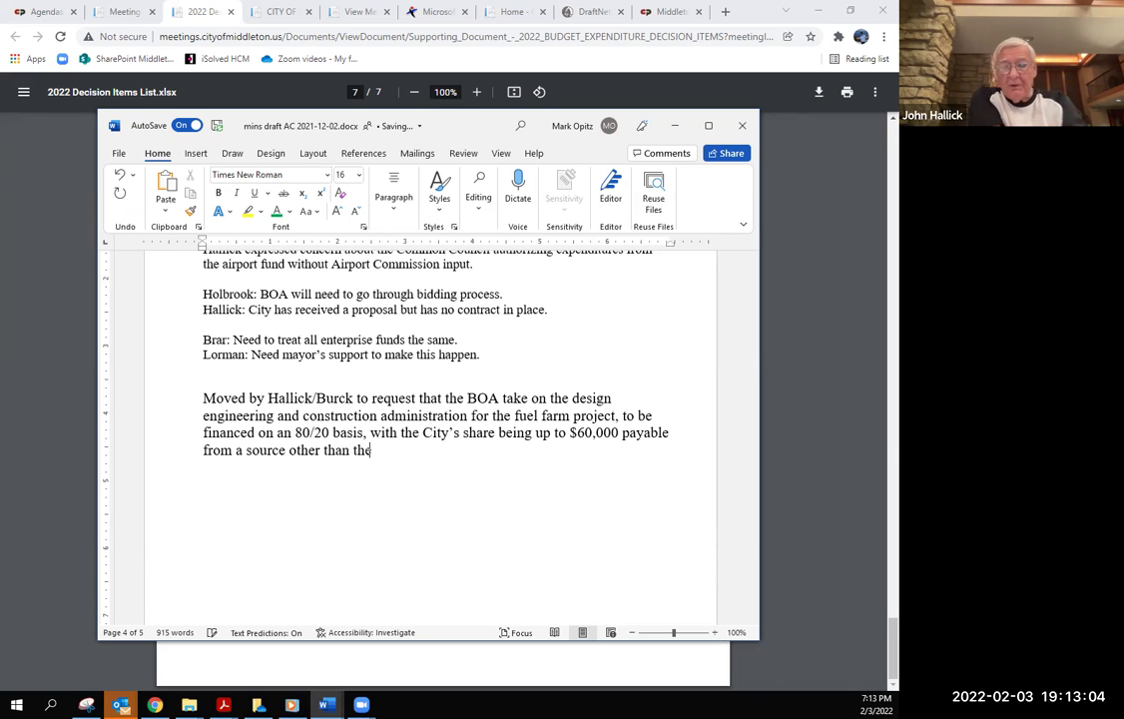
pyautogui.write('t en')
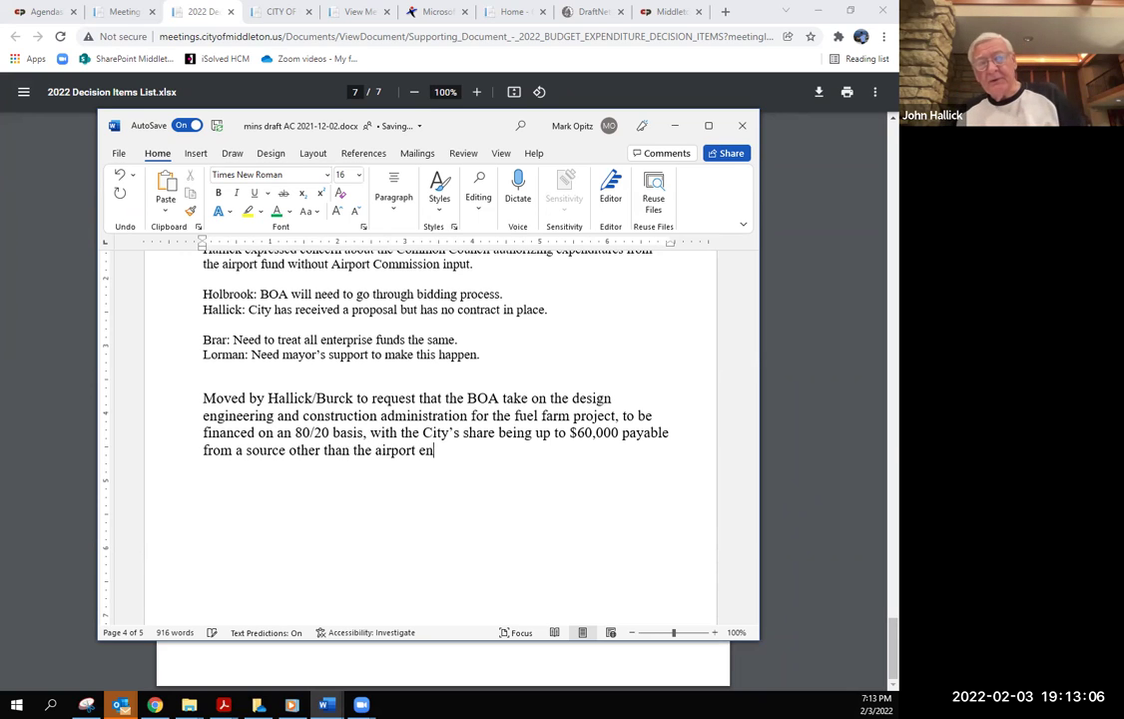
pyautogui.write('terprise fund.')
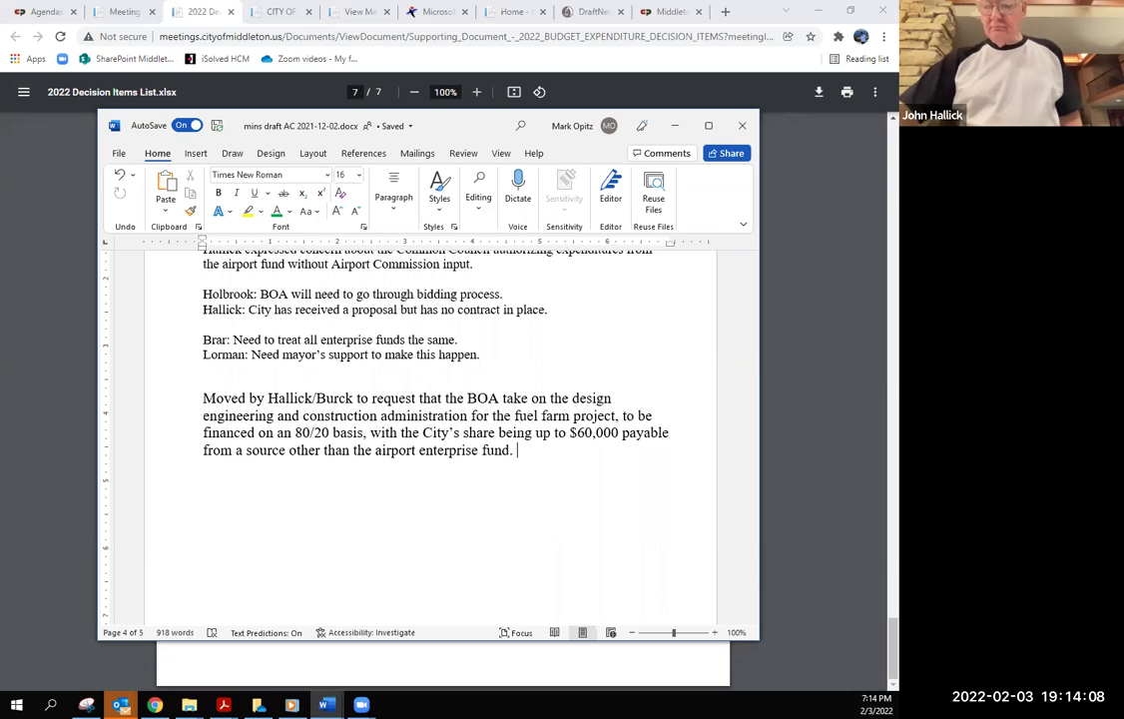
# Add a separate paragraph above the motion with the speaker's surname and "said he doesn't know whether the BOA director will consent to taking on this project.".
pyautogui.click(495, 359)
pyautogui.press('Return')
pyautogui.write('Holbrook:')
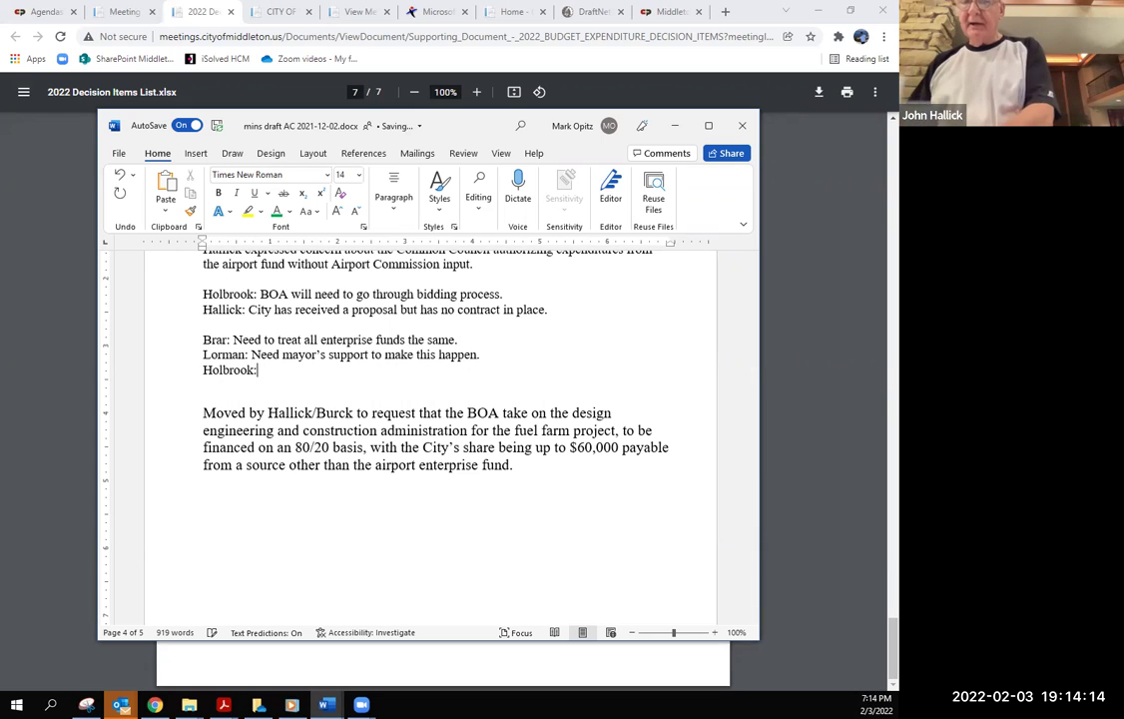
pyautogui.press('BackSpace')
pyautogui.write('said he d')
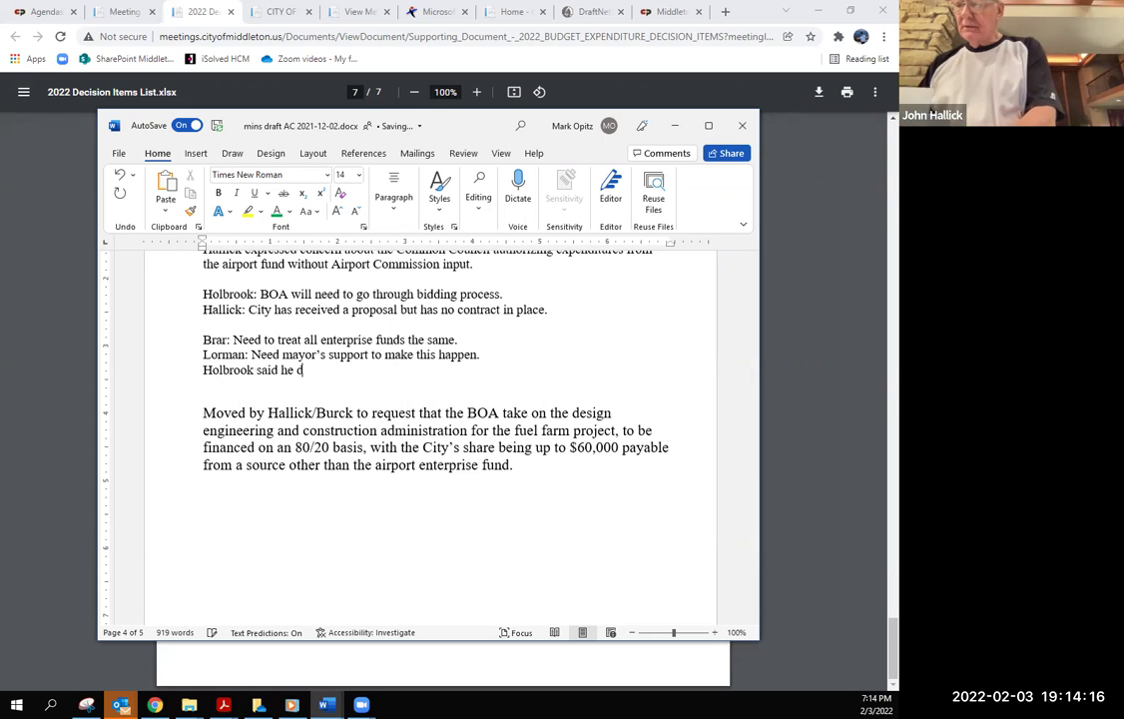
pyautogui.write("oesn't know weht")
pyautogui.press('BackSpace')
pyautogui.press('BackSpace')
pyautogui.press('BackSpace')
pyautogui.write('hether the BOA director will consent to taking on this project.')
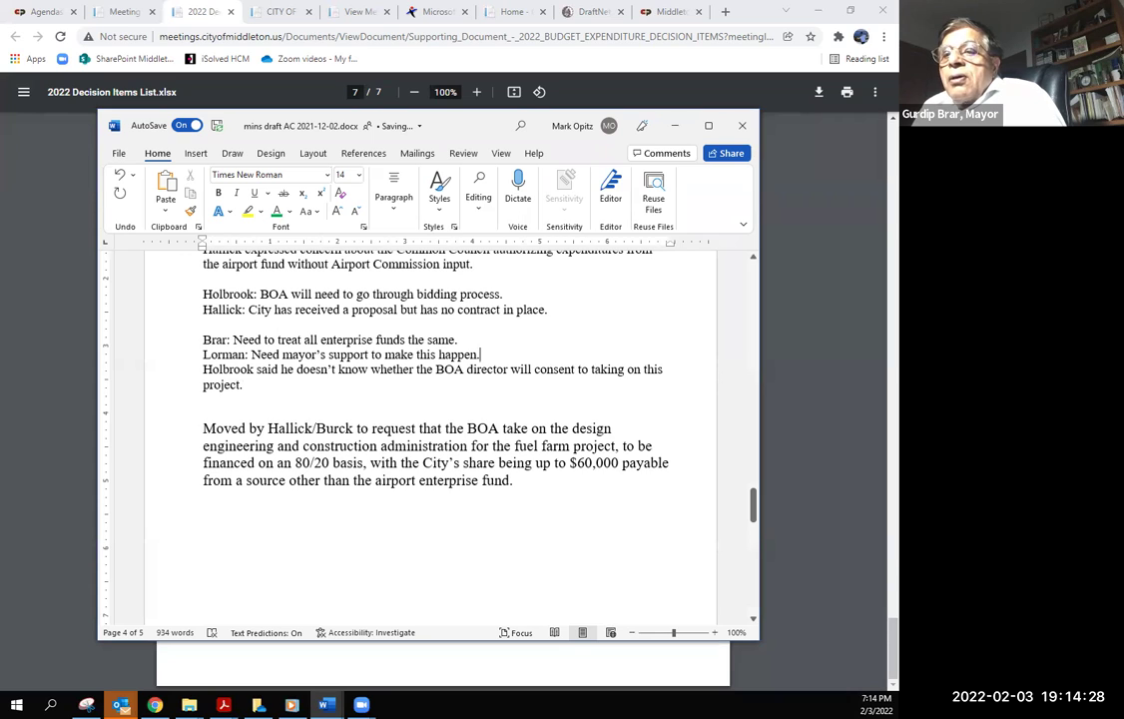
pyautogui.click(203, 370)
pyautogui.press('Return')
pyautogui.click(204, 414)
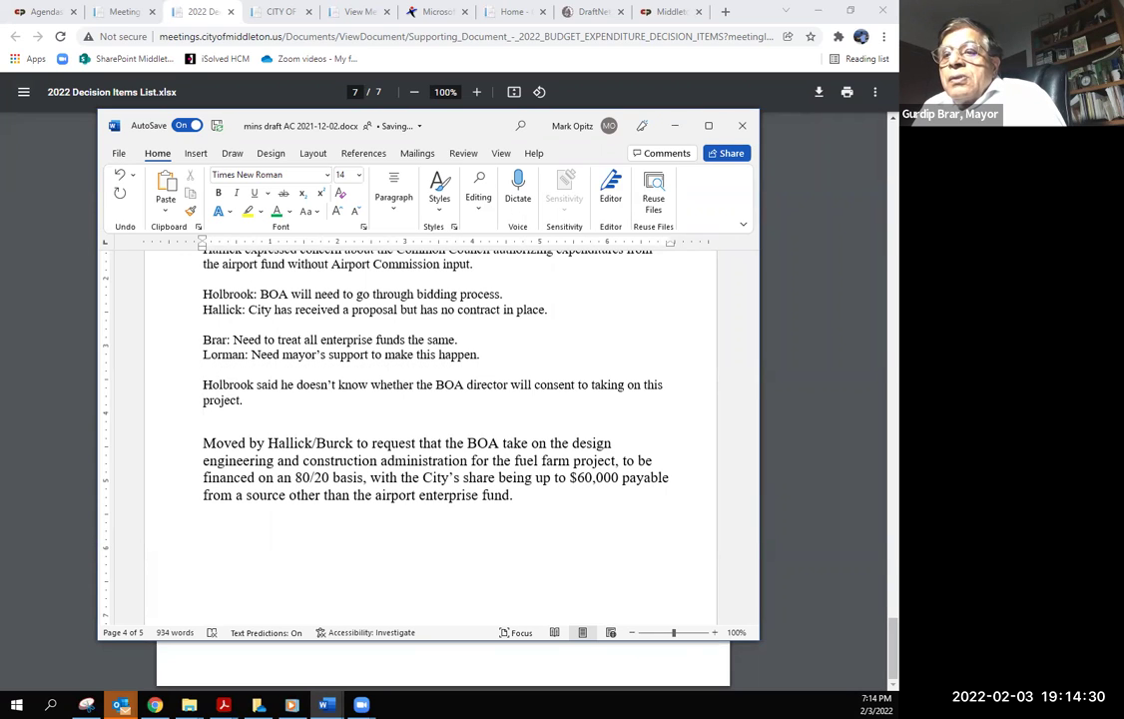
pyautogui.click(203, 525)
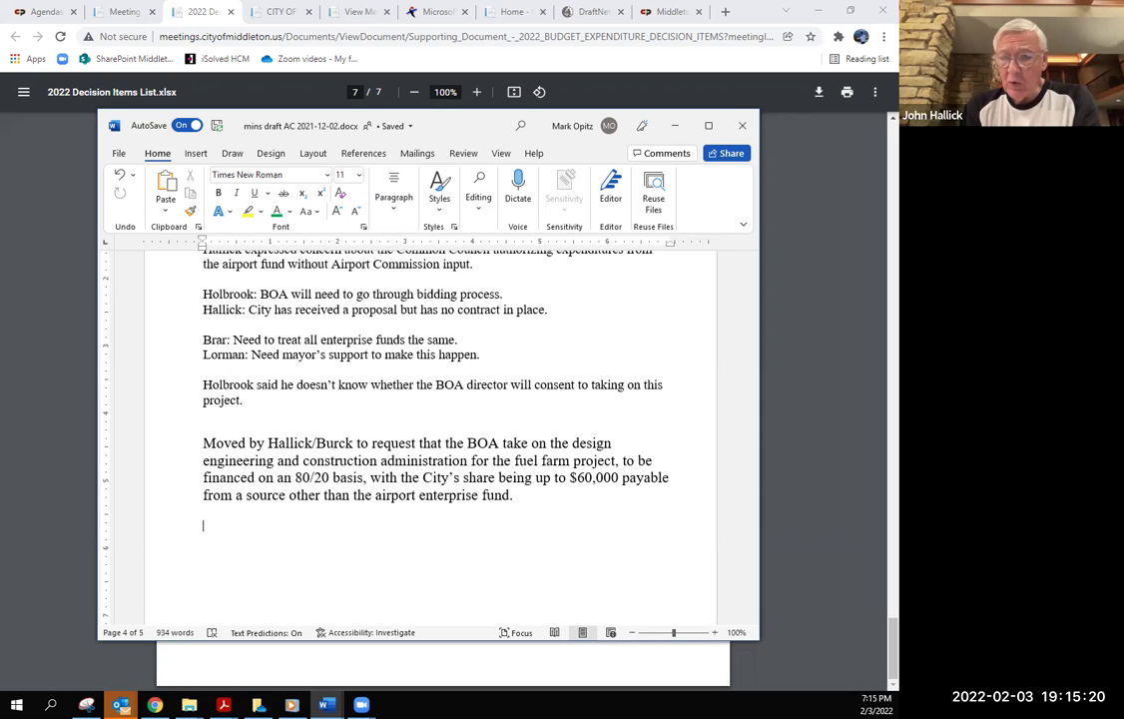
pyautogui.scroll(-2, 418, 329)
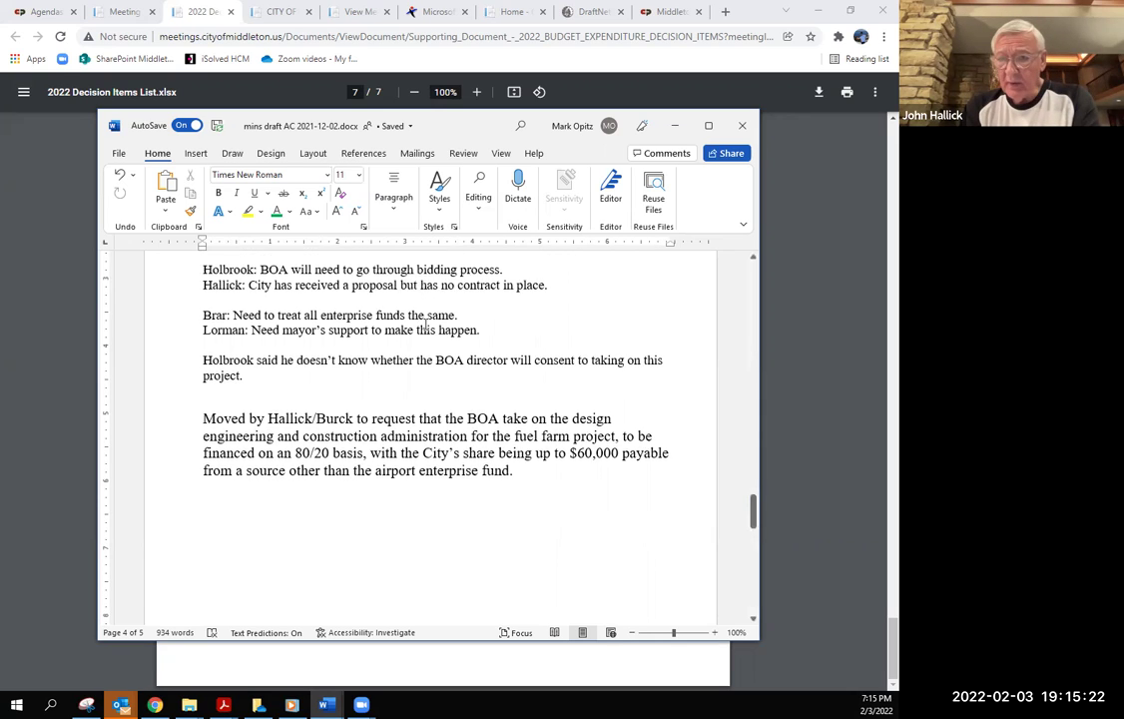
pyautogui.scroll(-1, 417, 330)
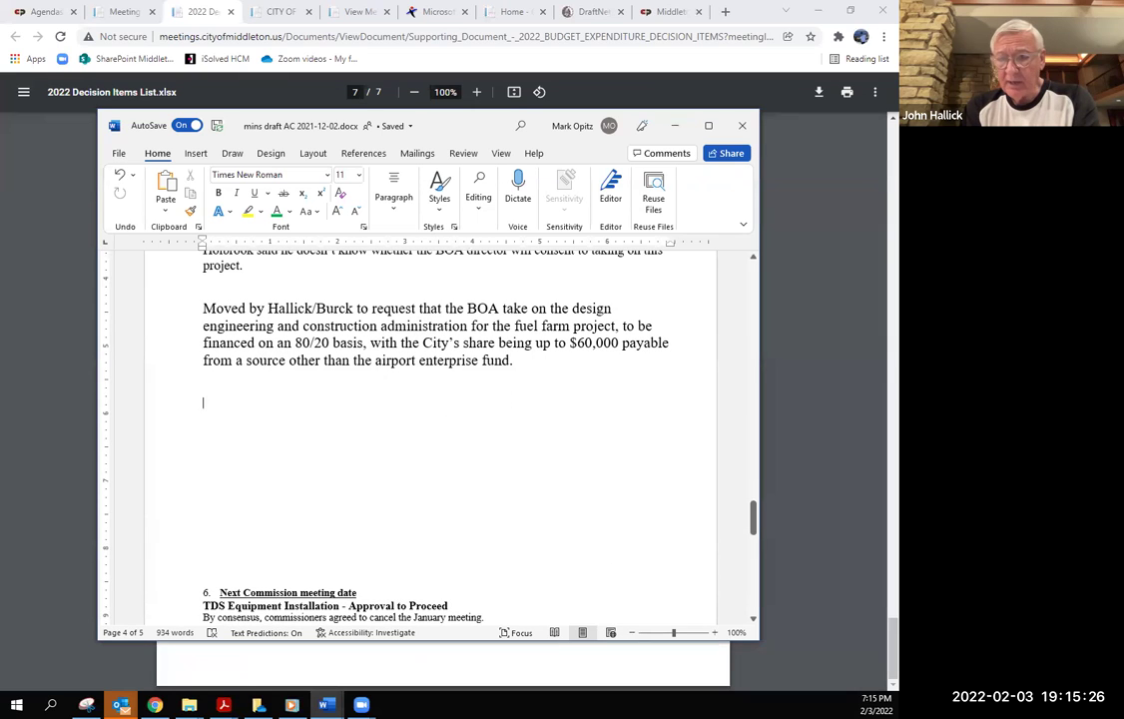
# Try moving the motion's financing clause, starting at "to be financed on an 80/20 basis", into its own paragraph.
pyautogui.press('Return')
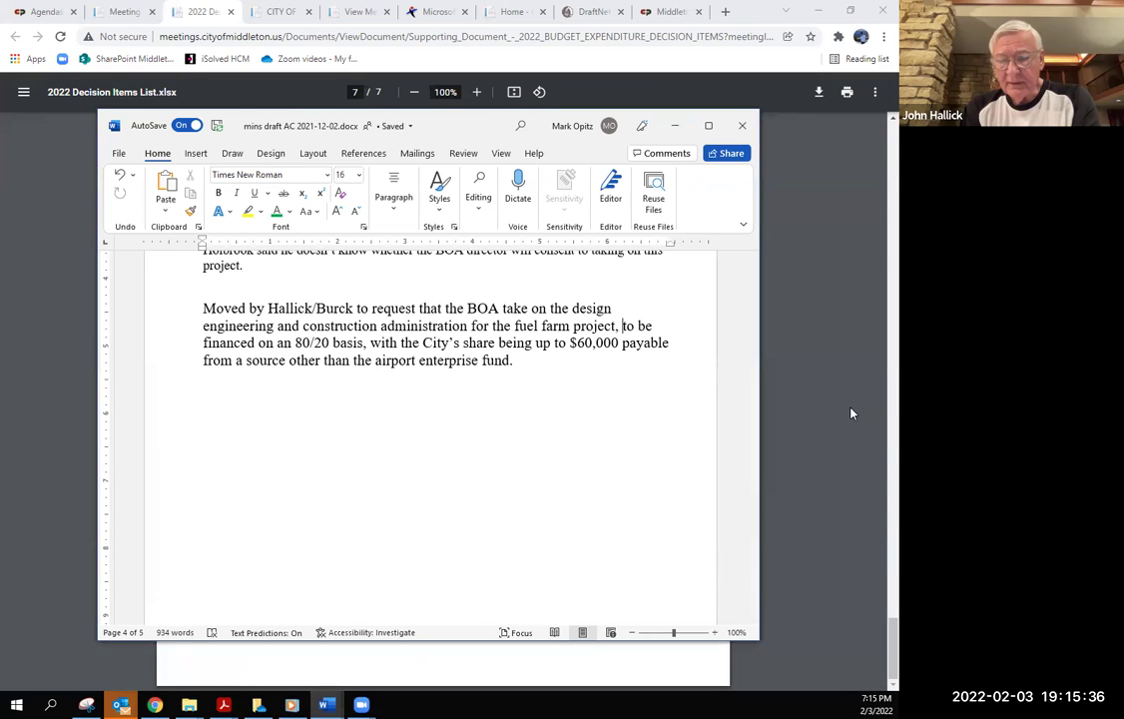
pyautogui.press('Return')
pyautogui.press('Return')
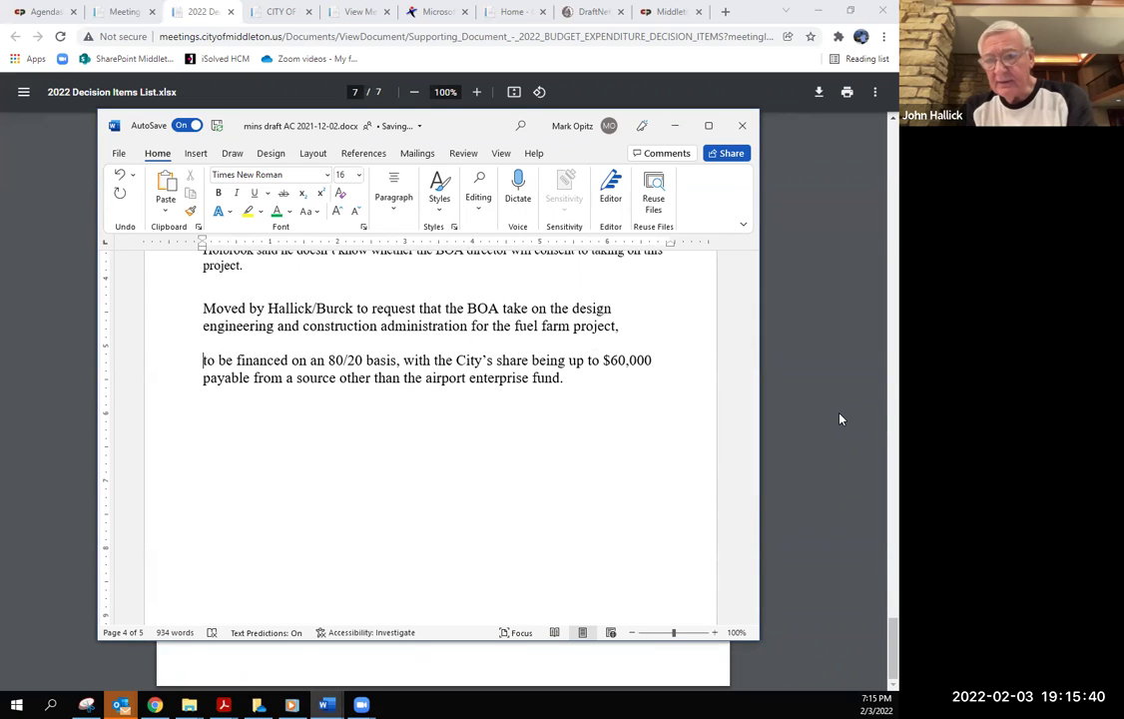
pyautogui.press('BackSpace')
pyautogui.press('BackSpace')
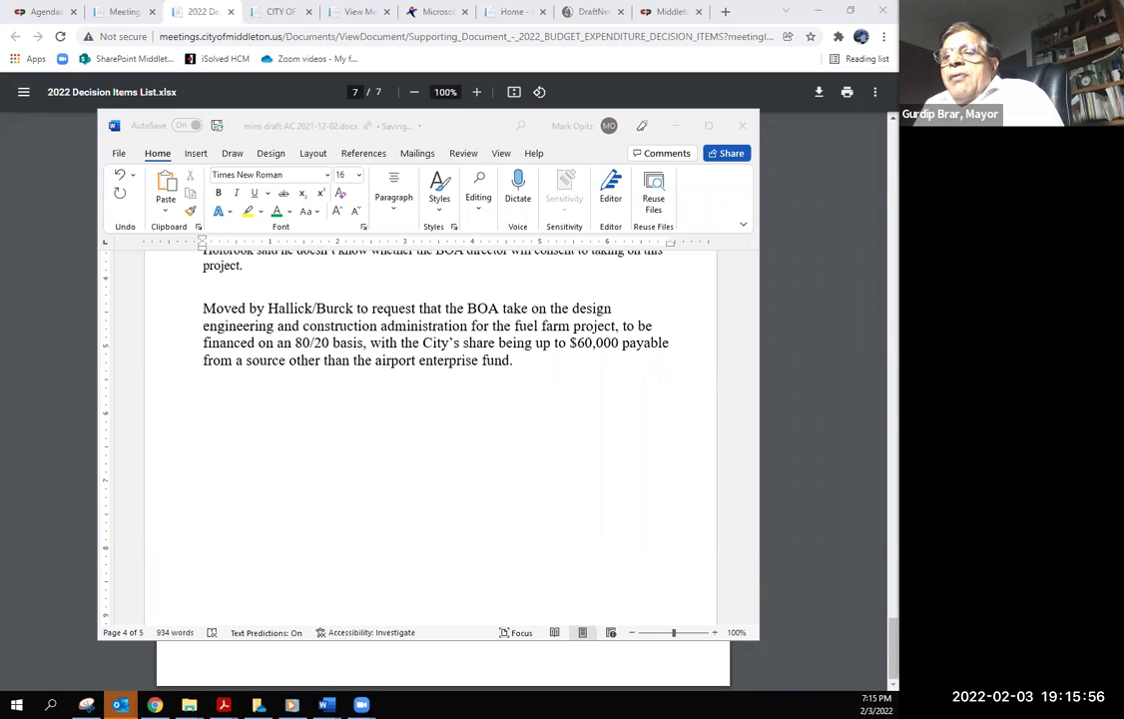
pyautogui.click(754, 515)
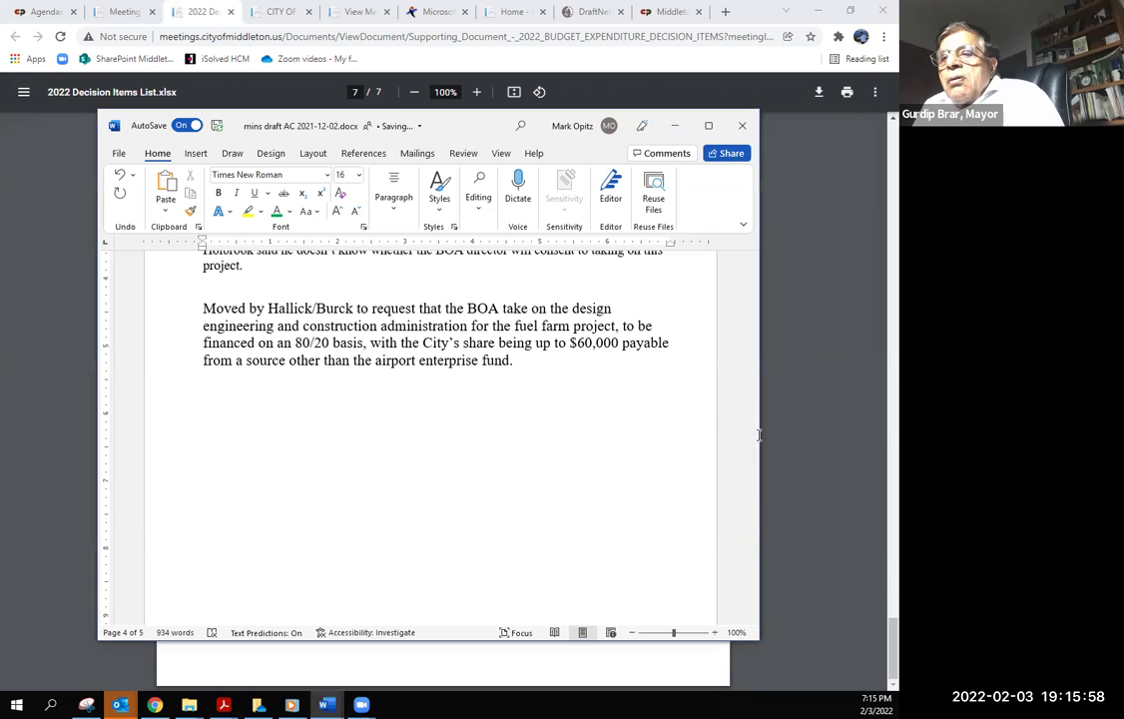
pyautogui.click(625, 396)
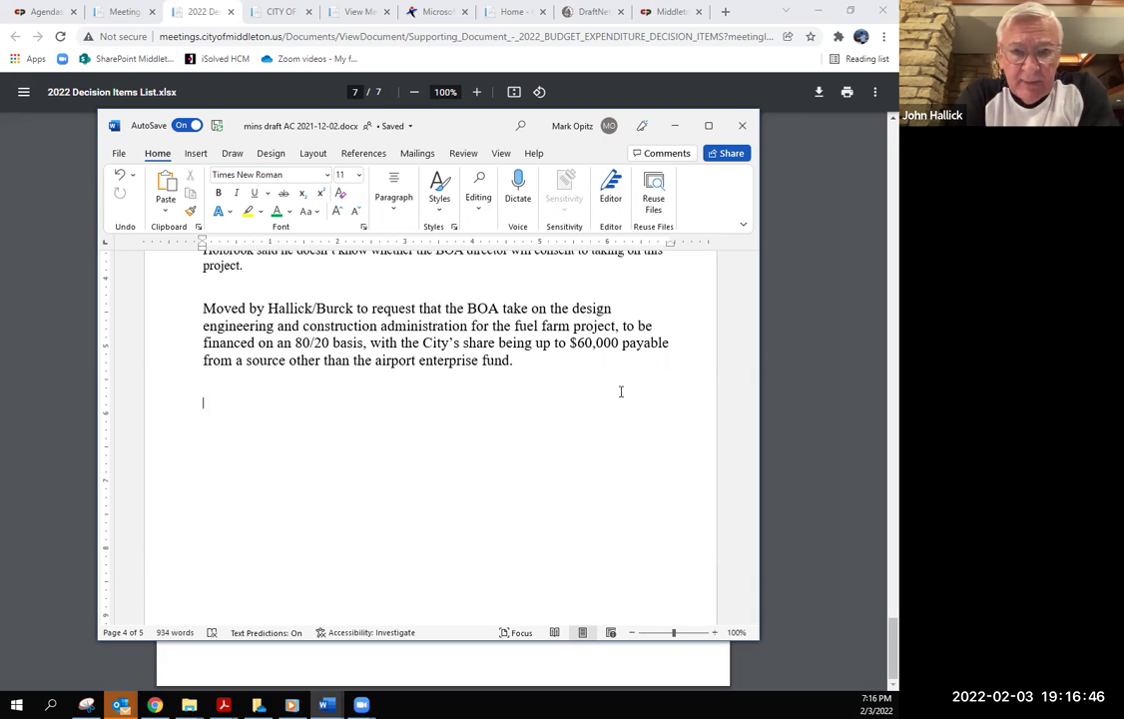
# Separate the motion's request from its financing clause with a blank line, and rejoin the two parts into one paragraph.
pyautogui.moveTo(615, 390); pyautogui.dragTo(625, 330)
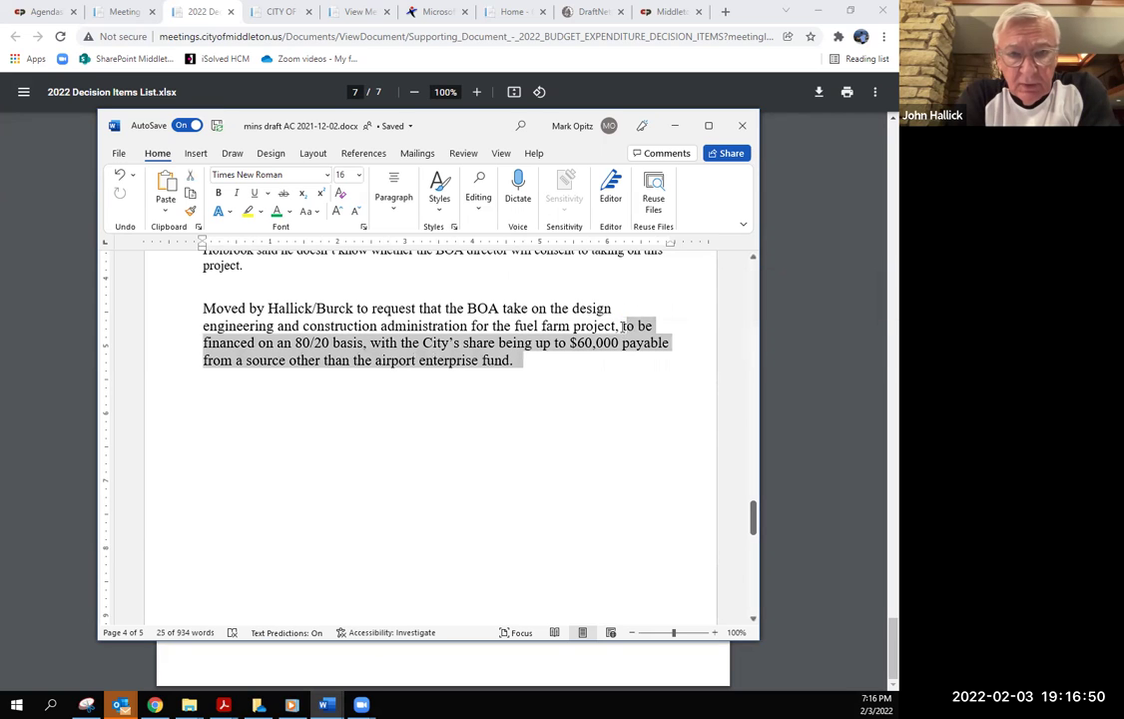
pyautogui.click(632, 342)
pyautogui.press('Return')
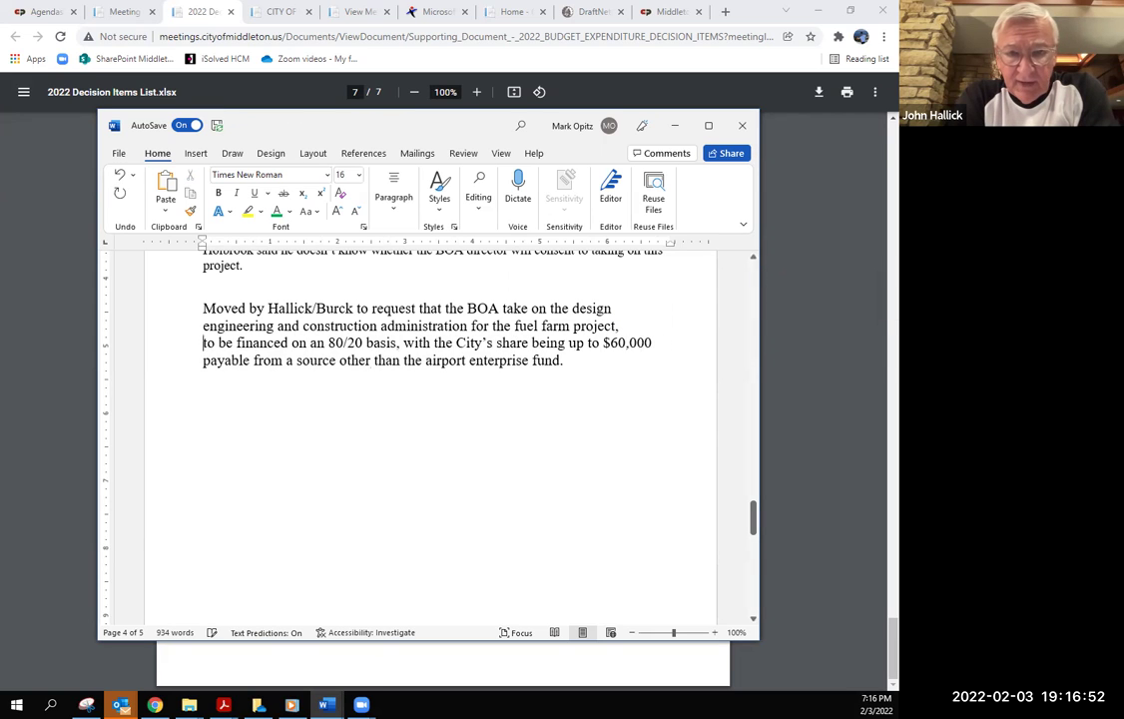
pyautogui.press('Return')
pyautogui.press('Up')
pyautogui.press('Left')
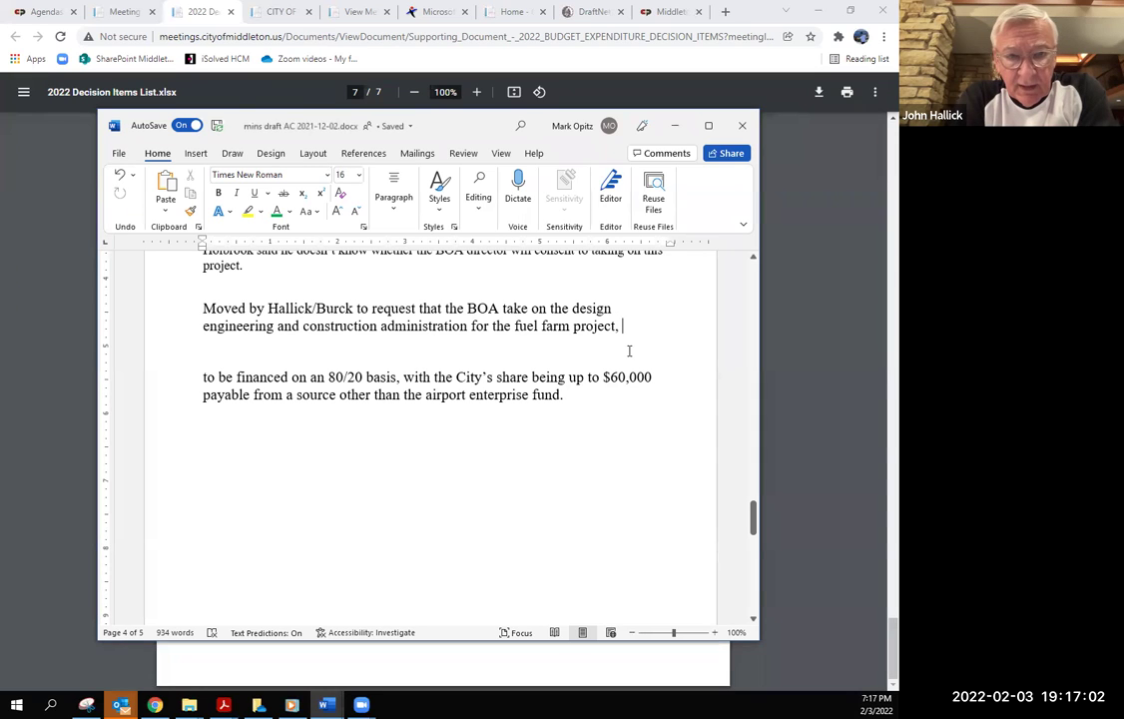
pyautogui.press('Right')
pyautogui.press('Right')
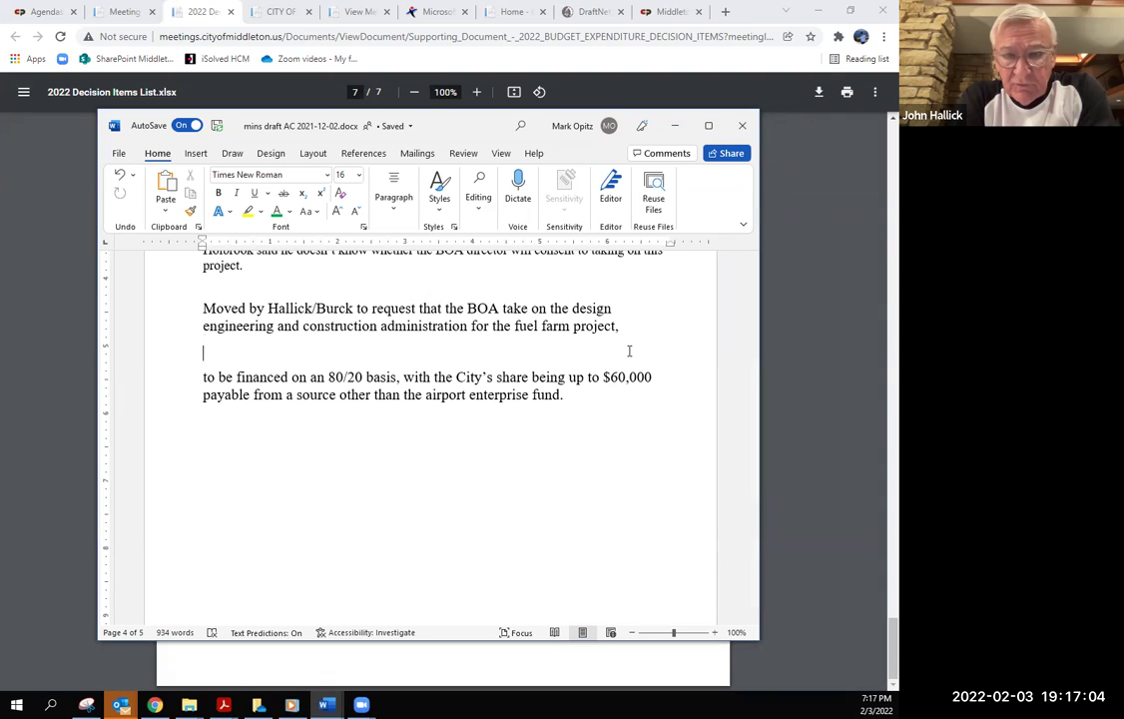
pyautogui.press('BackSpace')
pyautogui.press('BackSpace')
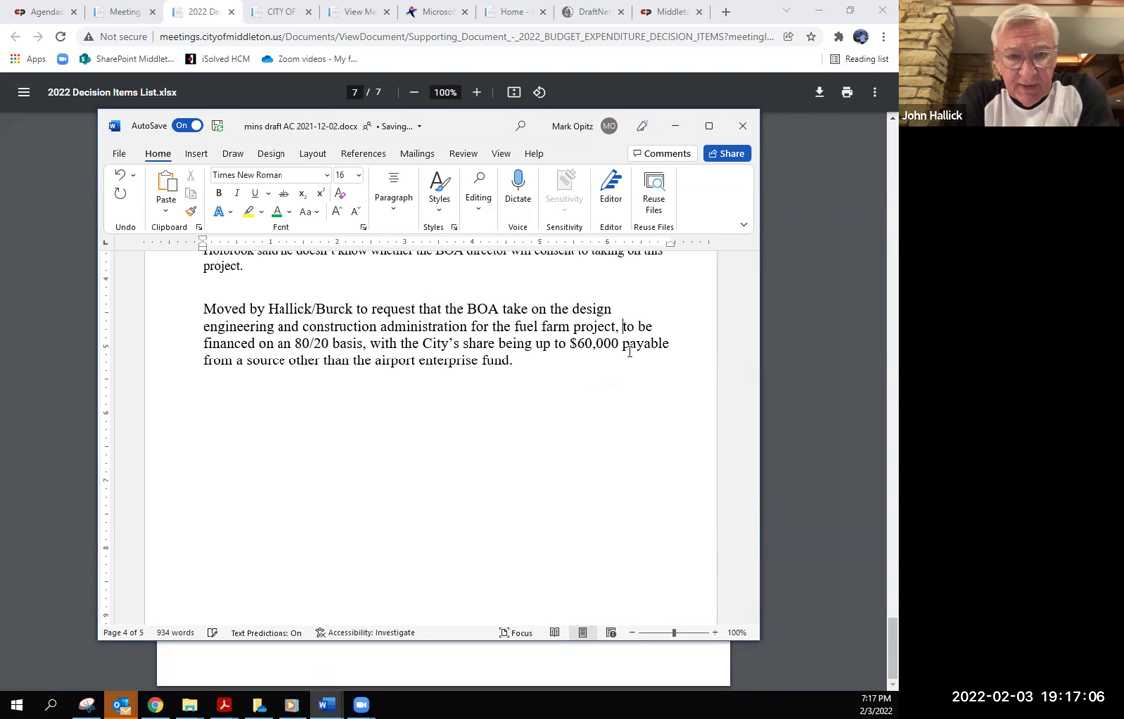
# Add the line "Following discussion," below the BOA motion, separated from it by a blank line.
pyautogui.press('Down')
pyautogui.press('Down')
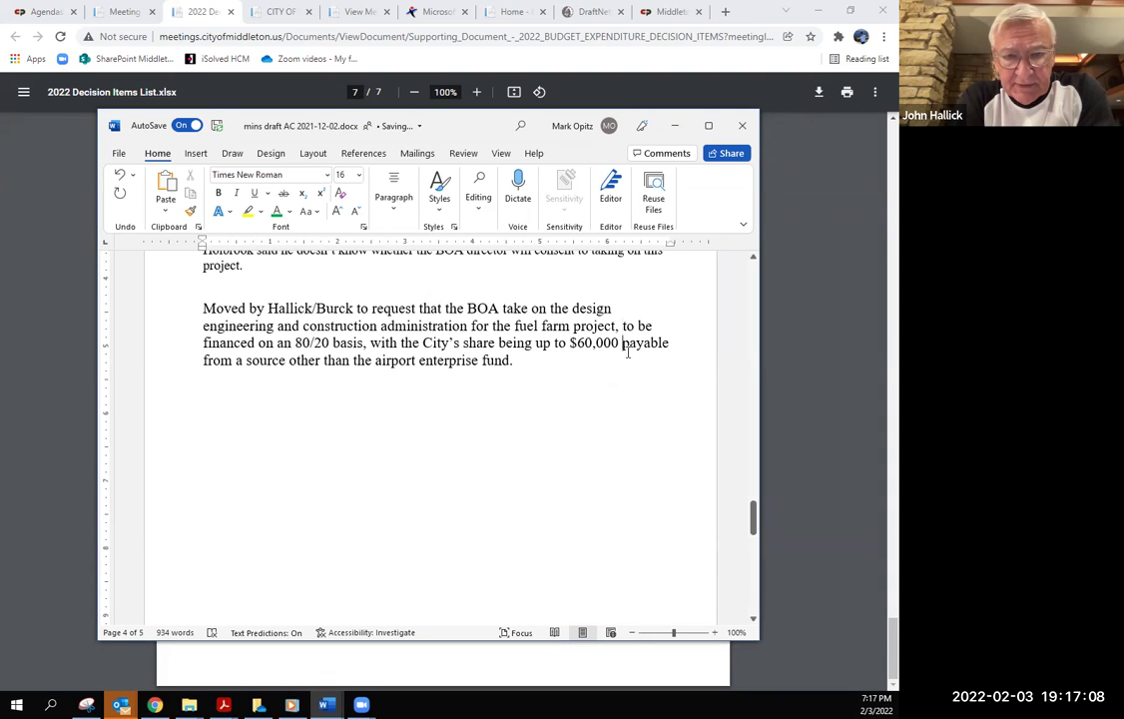
pyautogui.press('Return')
pyautogui.press('Tab')
pyautogui.press('Return')
pyautogui.write('Fol')
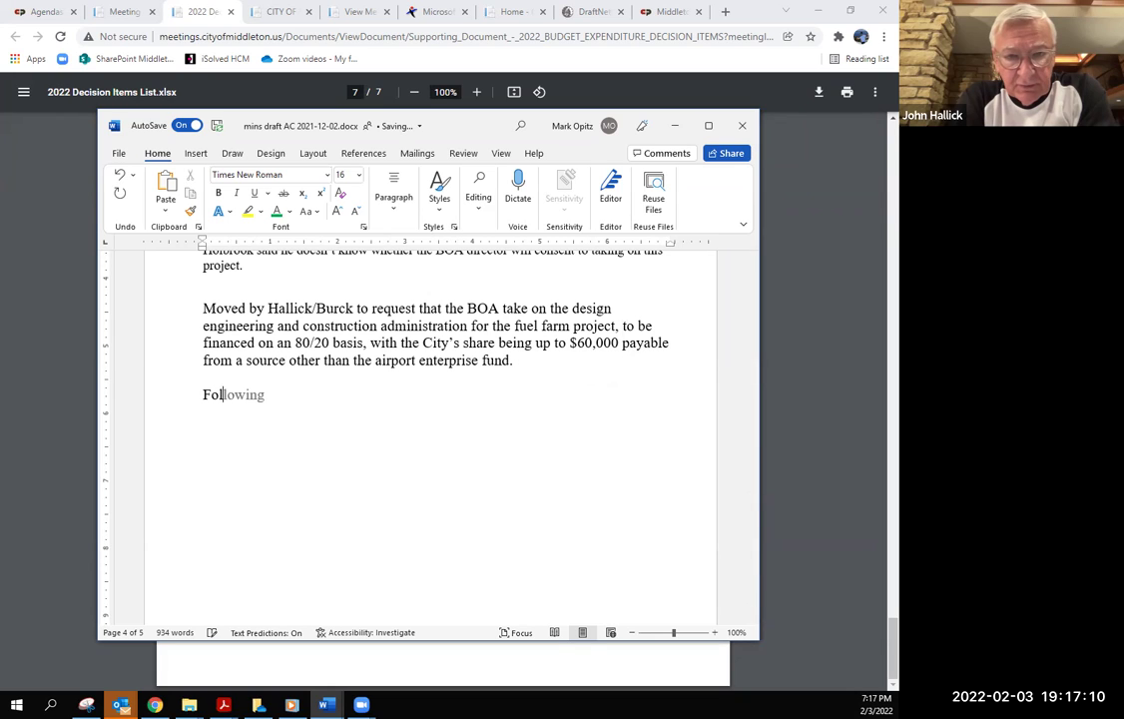
pyautogui.write('lowing discussion,')
pyautogui.press('Return')
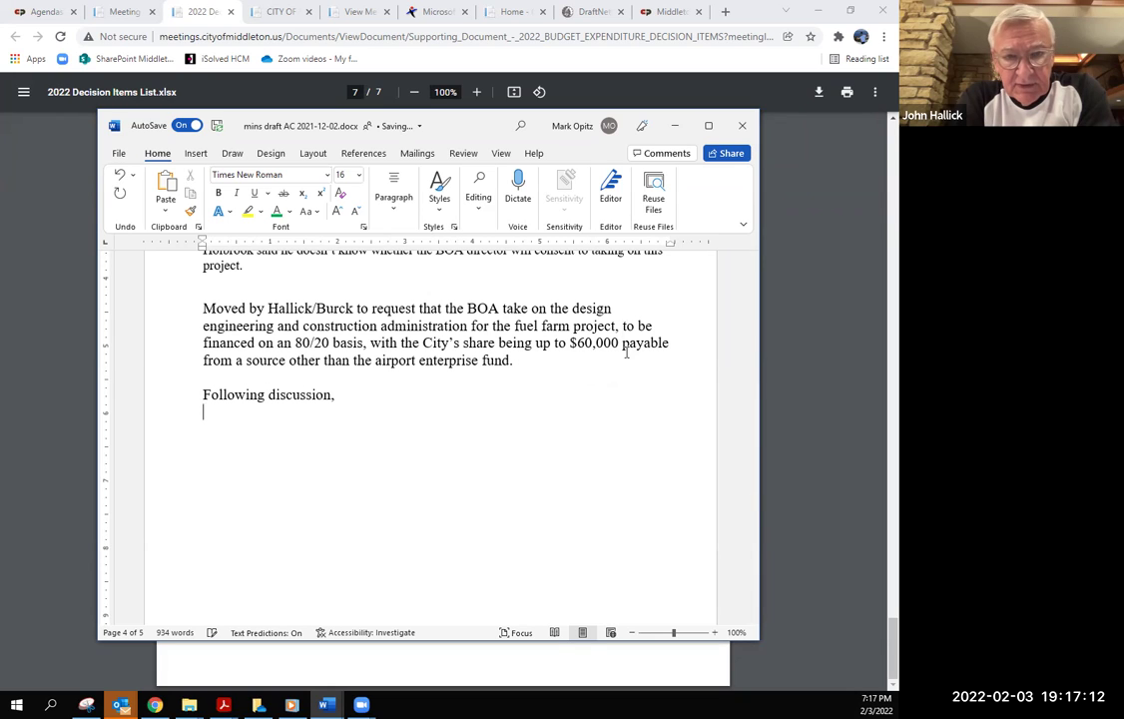
# Copy the motion's opening through "for the fuel farm project," and paste it as a new paragraph below "Following discussion,".
pyautogui.moveTo(621, 326); pyautogui.dragTo(207, 318)
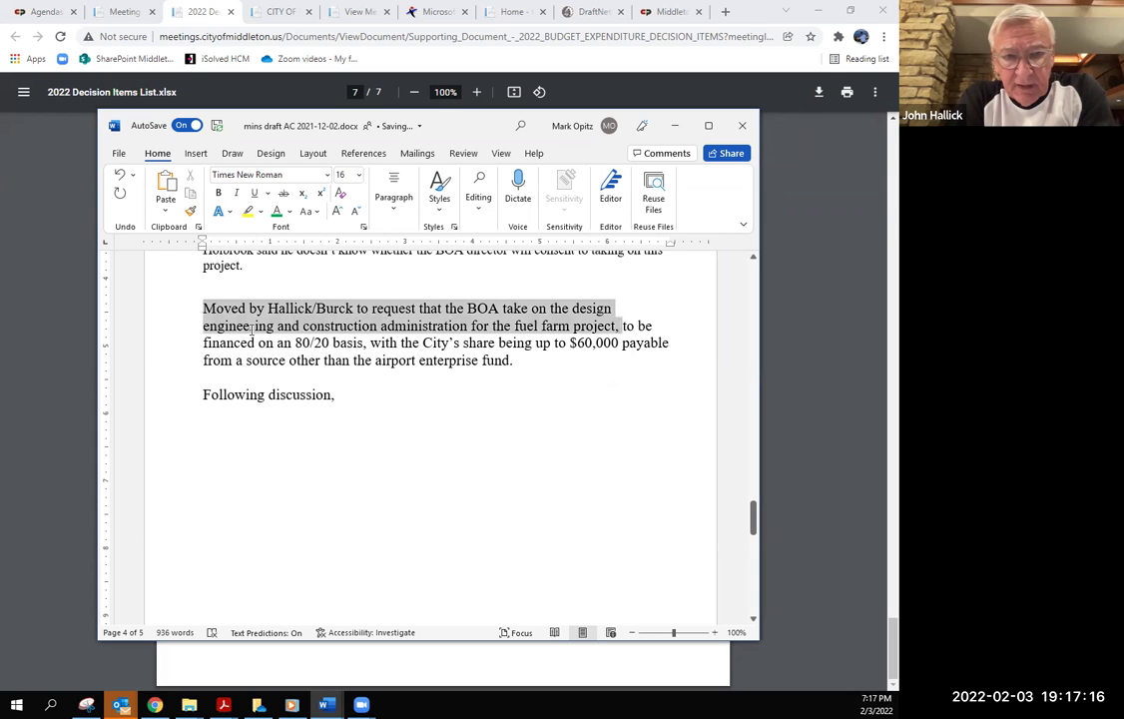
pyautogui.rightClick(213, 318)
pyautogui.click(275, 348)
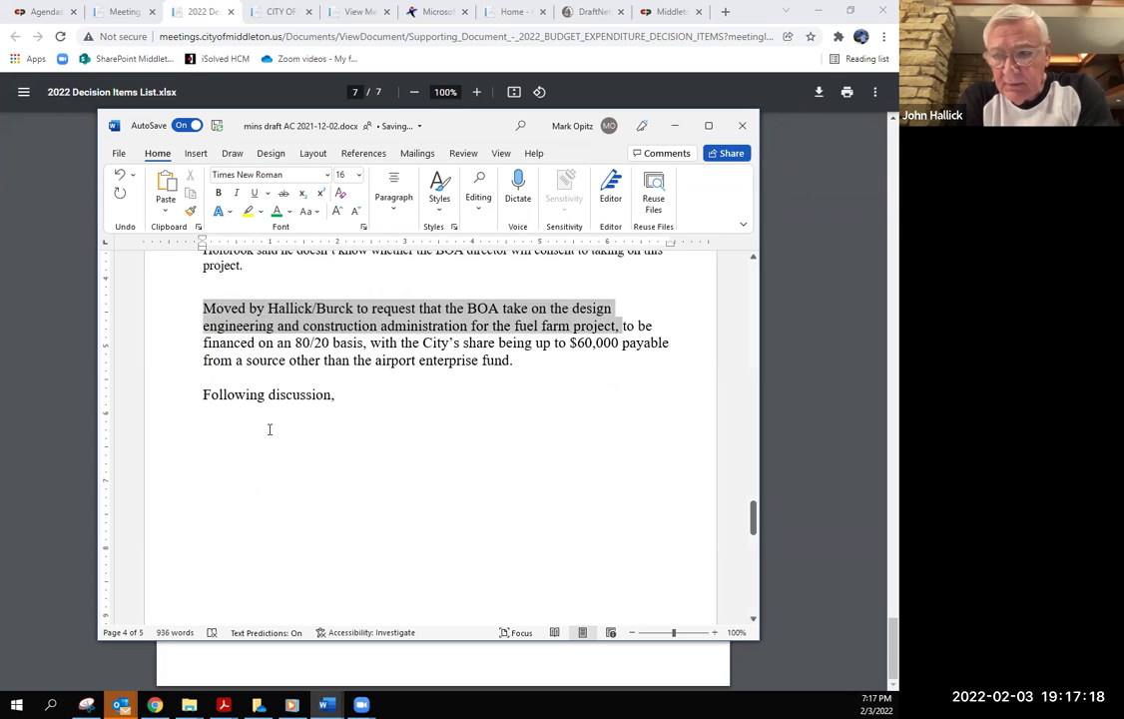
pyautogui.click(268, 426)
pyautogui.rightClick(270, 427)
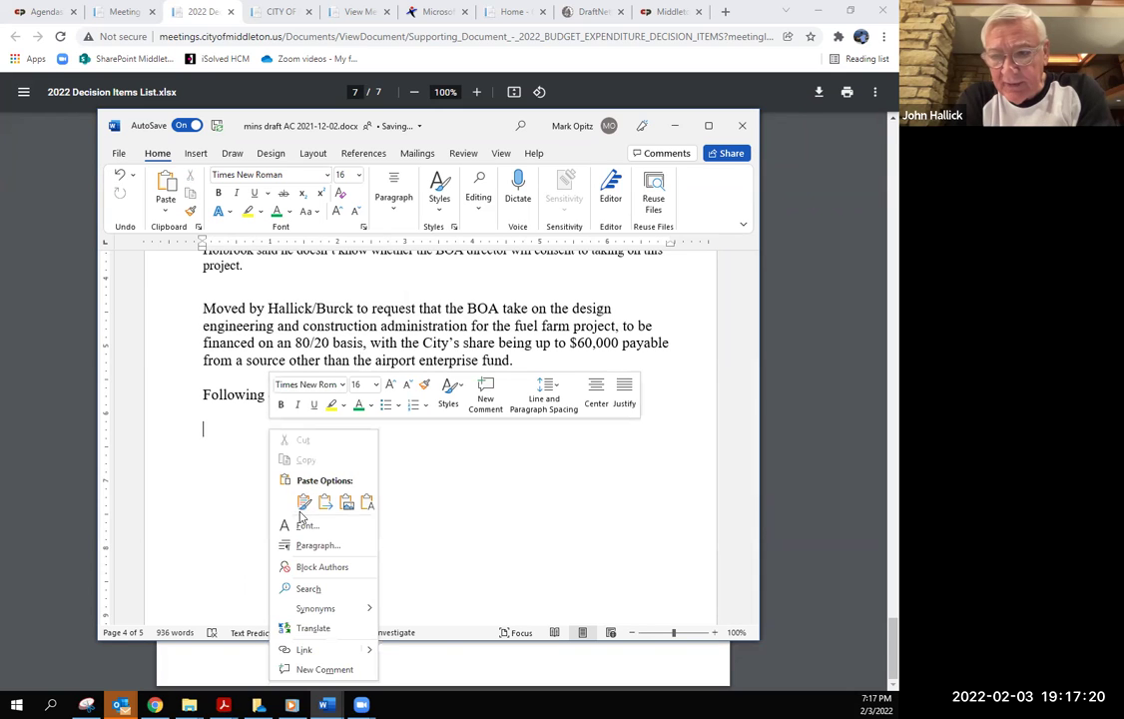
pyautogui.click(302, 499)
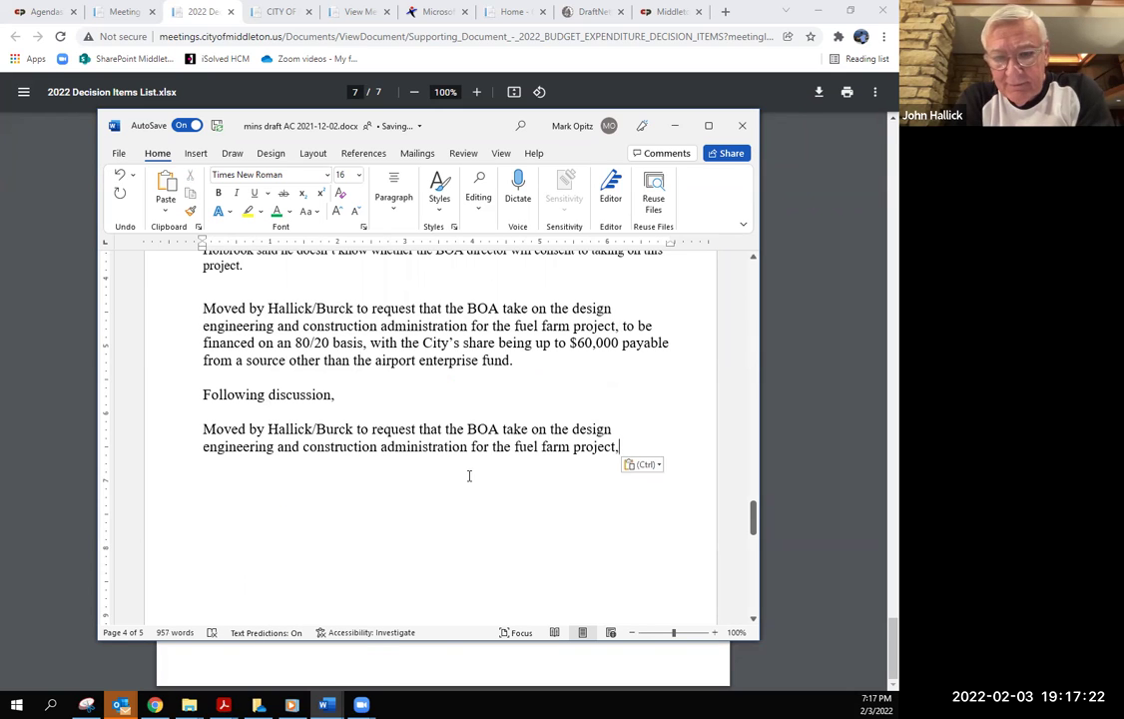
# Complete the copied motion with "subject to the identification of city funding." and start a new line below it.
pyautogui.write('subject')
pyautogui.write(' ot the i')
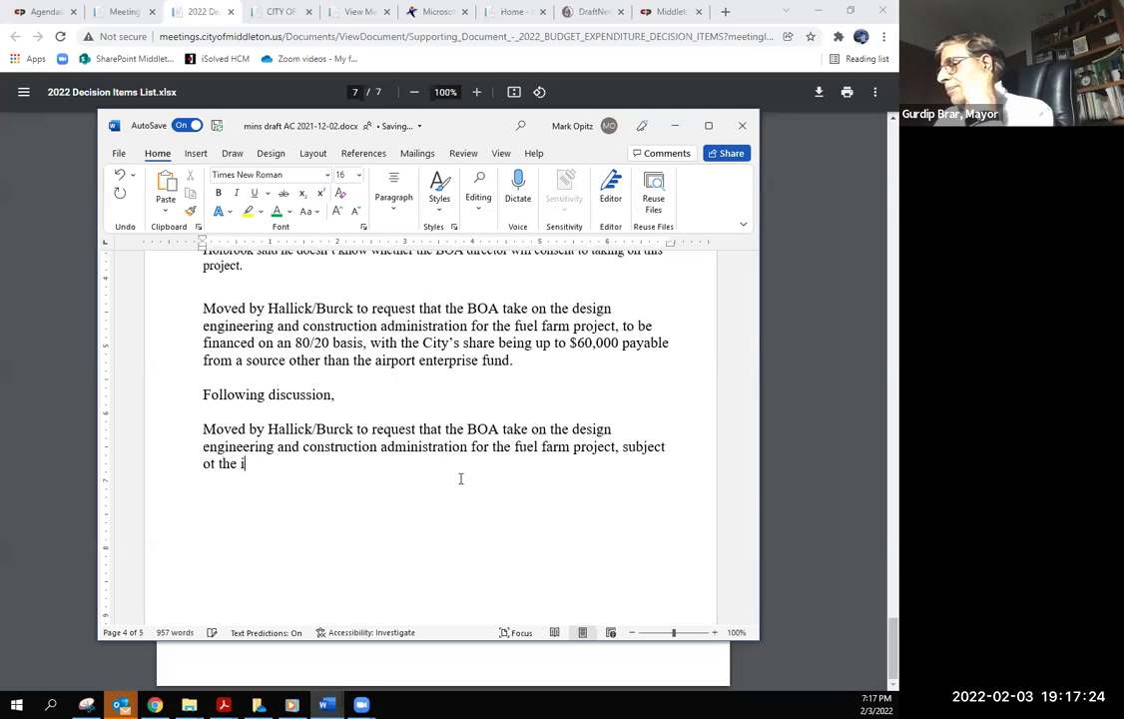
pyautogui.write('dentificati')
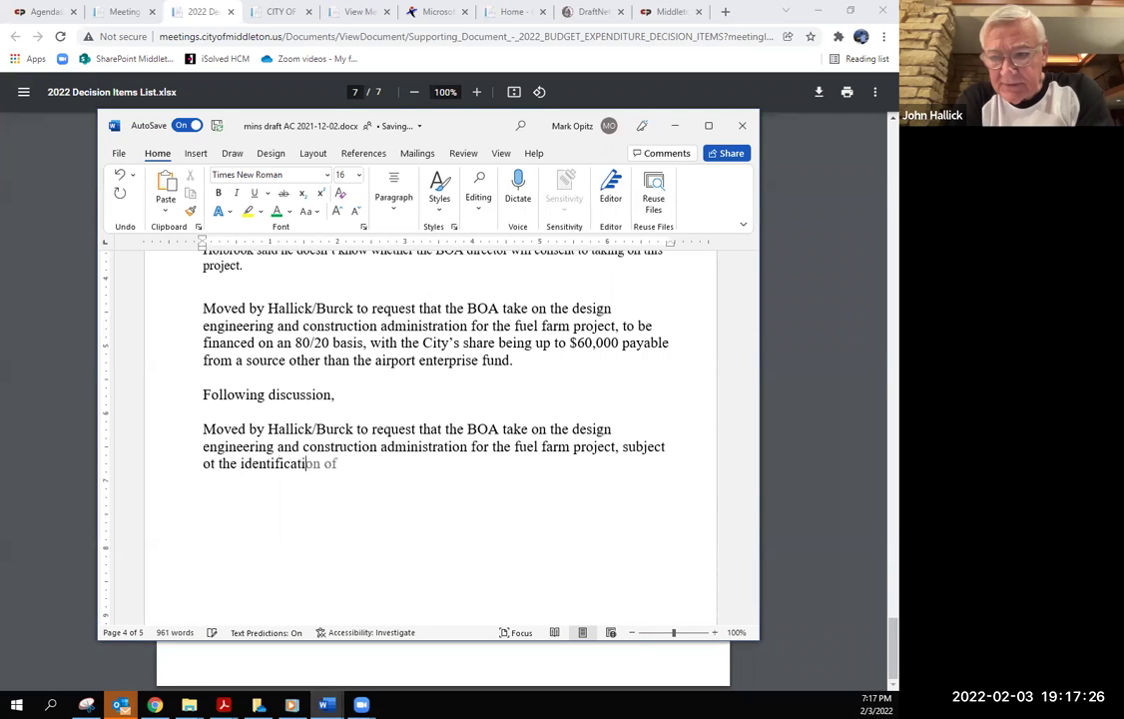
pyautogui.write('on of city funding.')
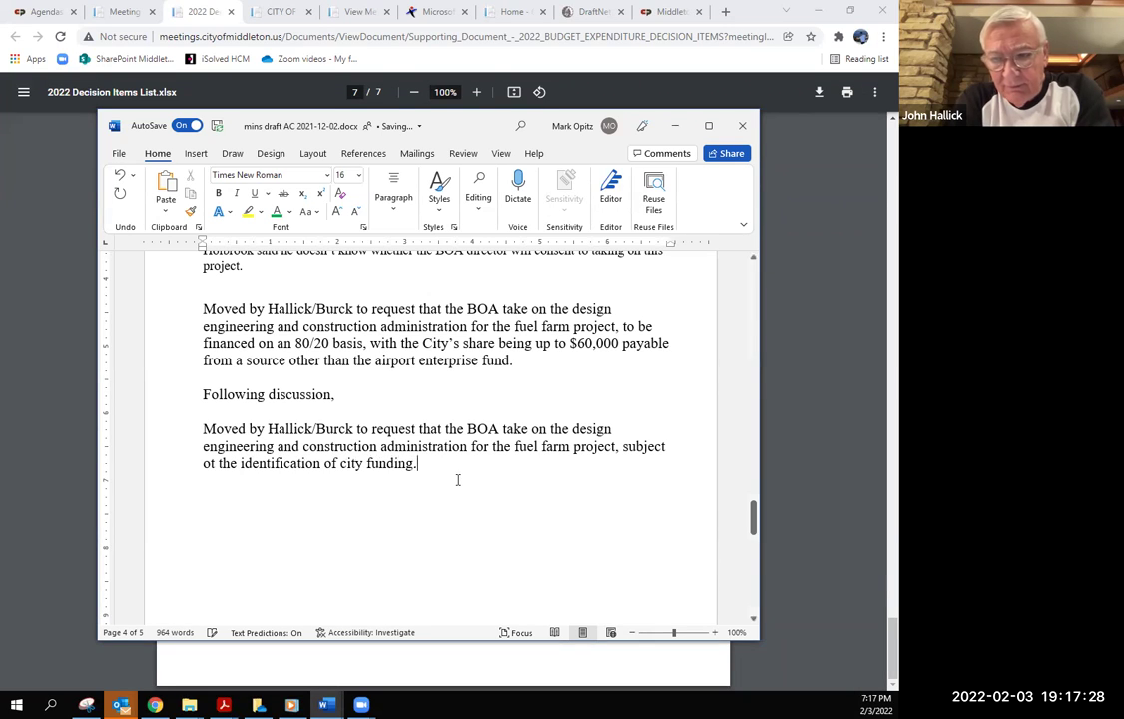
pyautogui.press('Up')
pyautogui.press('End')
pyautogui.press('Home')
pyautogui.press('Down')
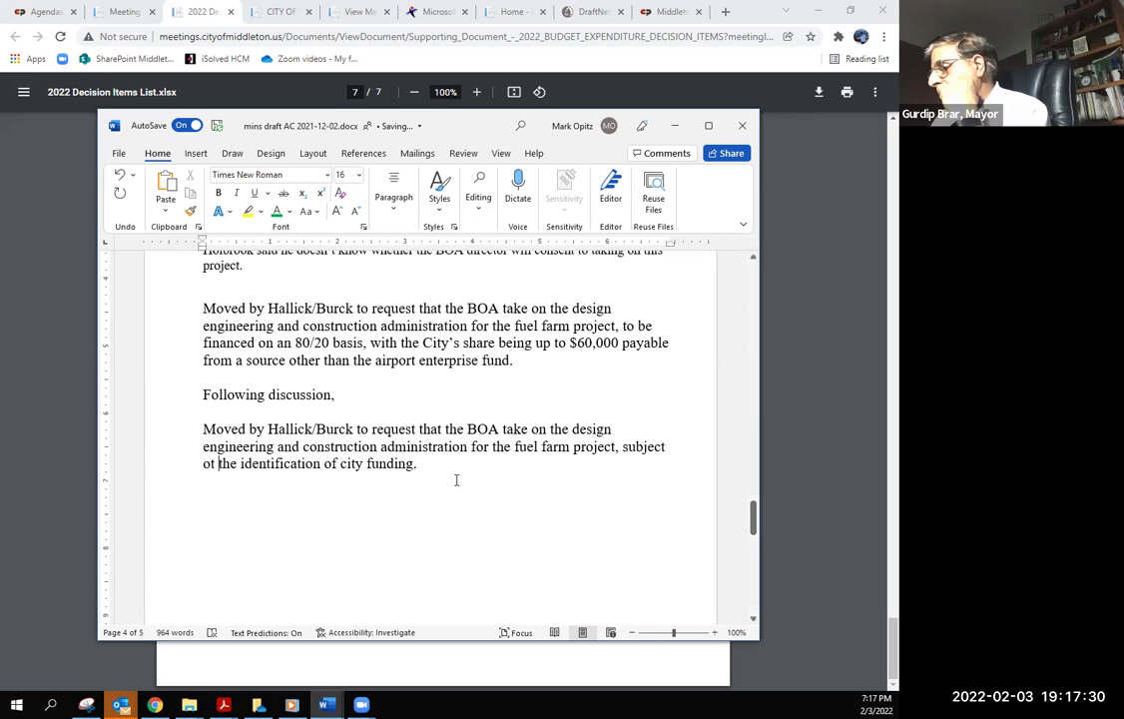
pyautogui.press('Delete')
pyautogui.press('Delete')
pyautogui.press('Delete')
pyautogui.write('to')
pyautogui.press('End')
pyautogui.press('Return')
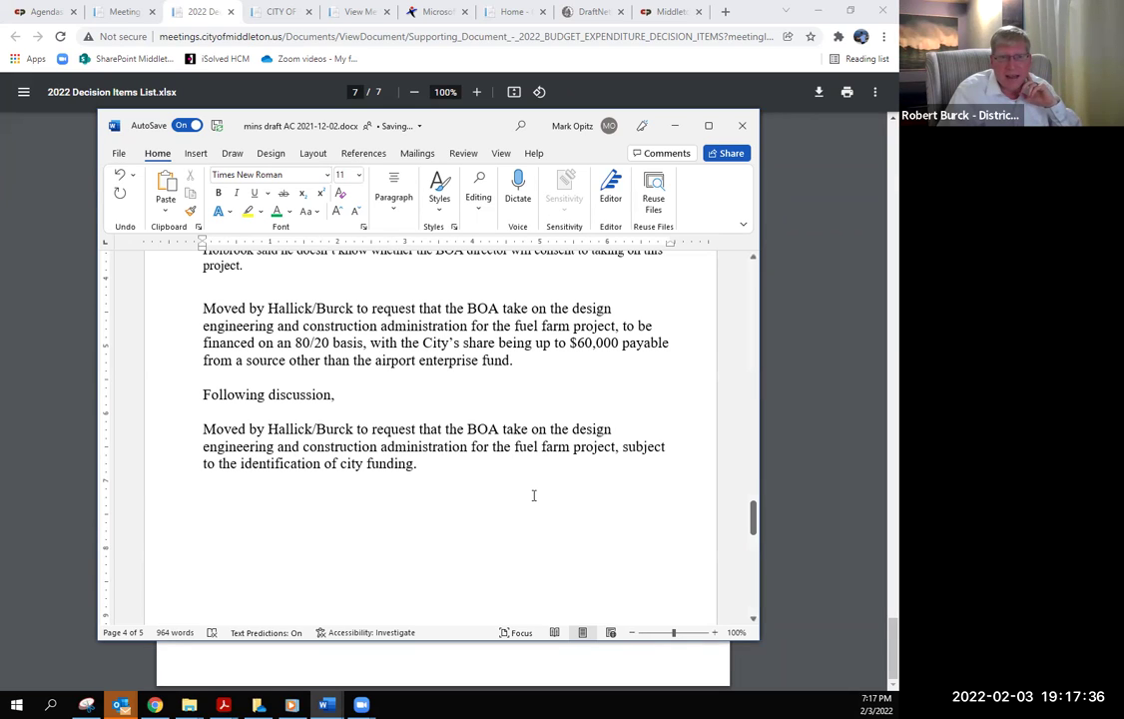
# Copy "to be financed on an 80/20 basis," from the original motion into the new motion, directly before "subject to the identification".
pyautogui.moveTo(373, 343); pyautogui.dragTo(625, 327)
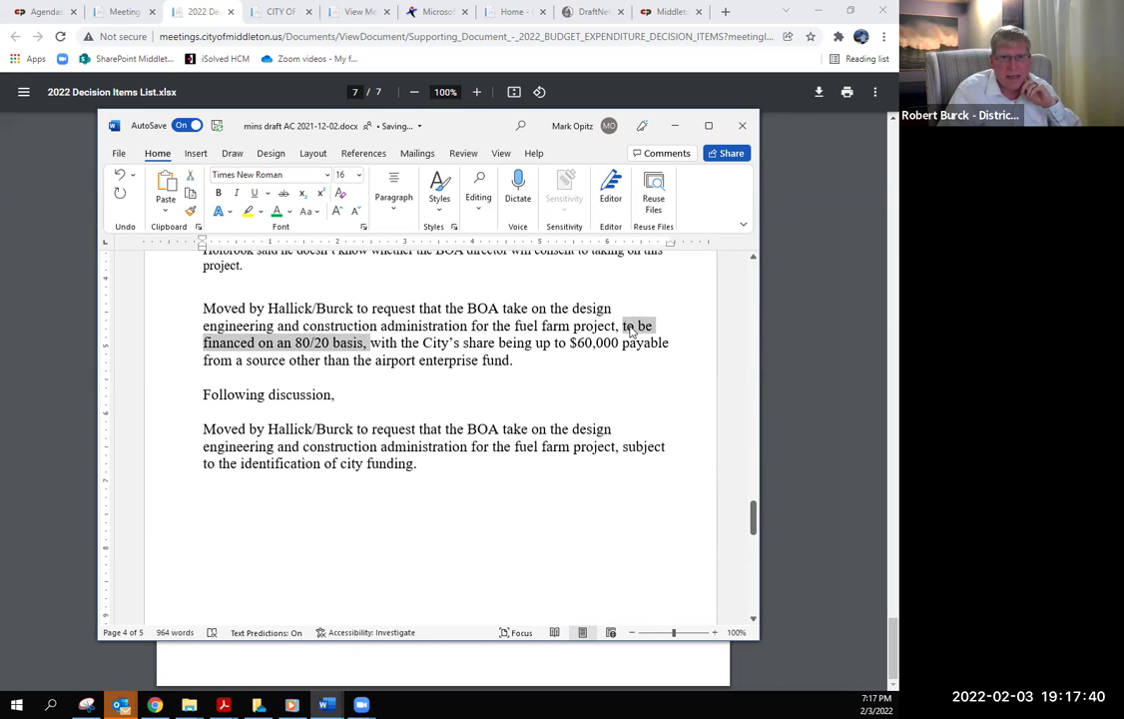
pyautogui.rightClick(631, 330)
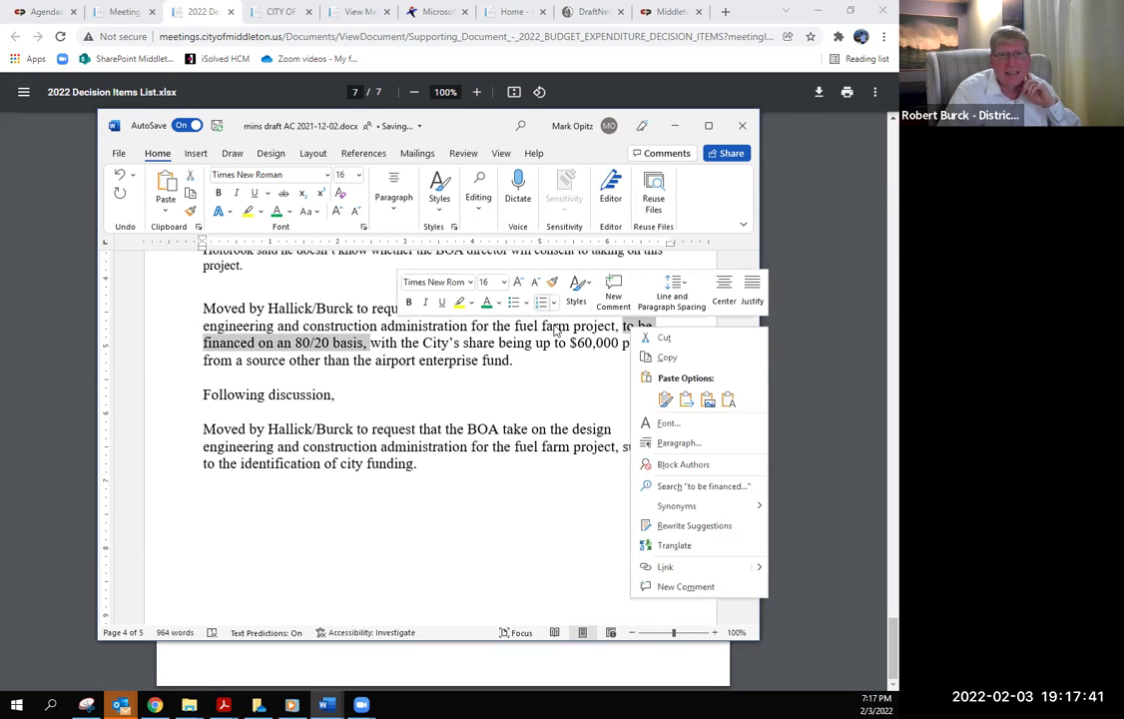
pyautogui.click(686, 362)
pyautogui.click(620, 446)
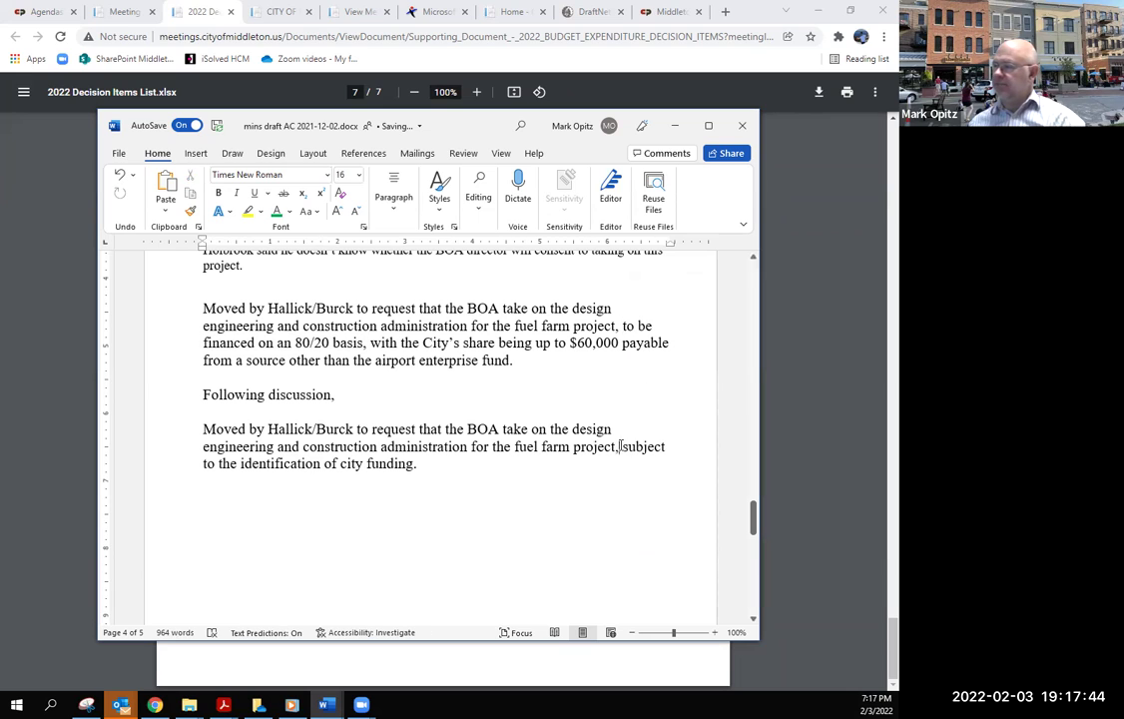
pyautogui.rightClick(623, 446)
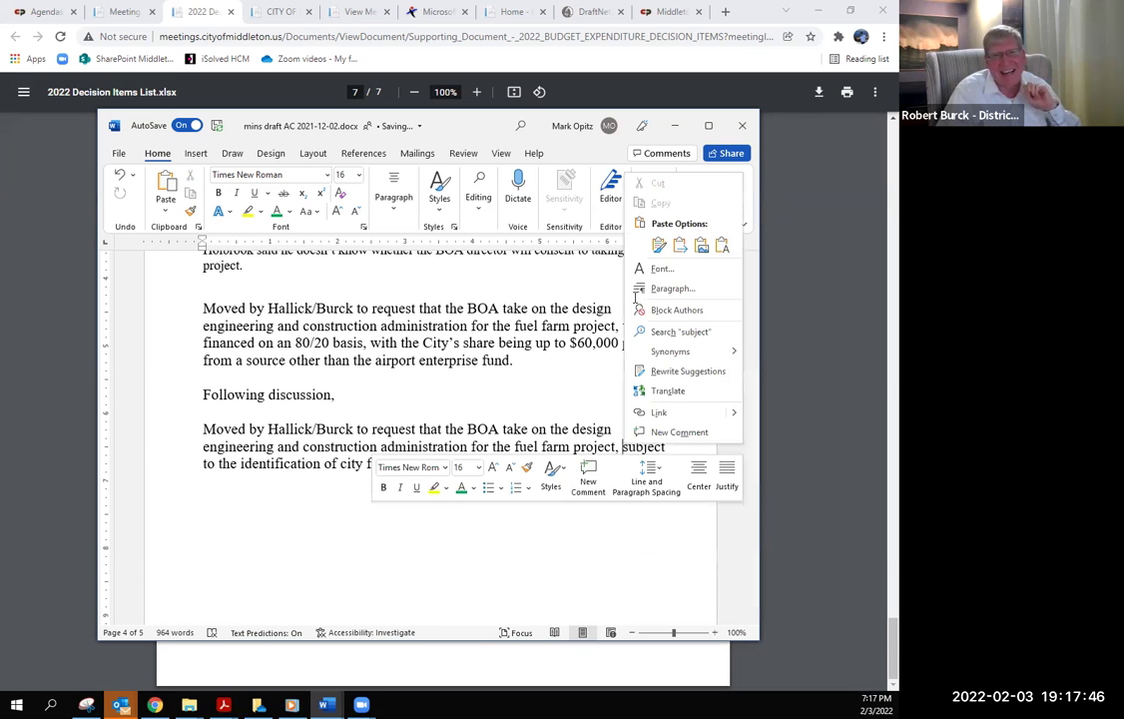
pyautogui.click(659, 244)
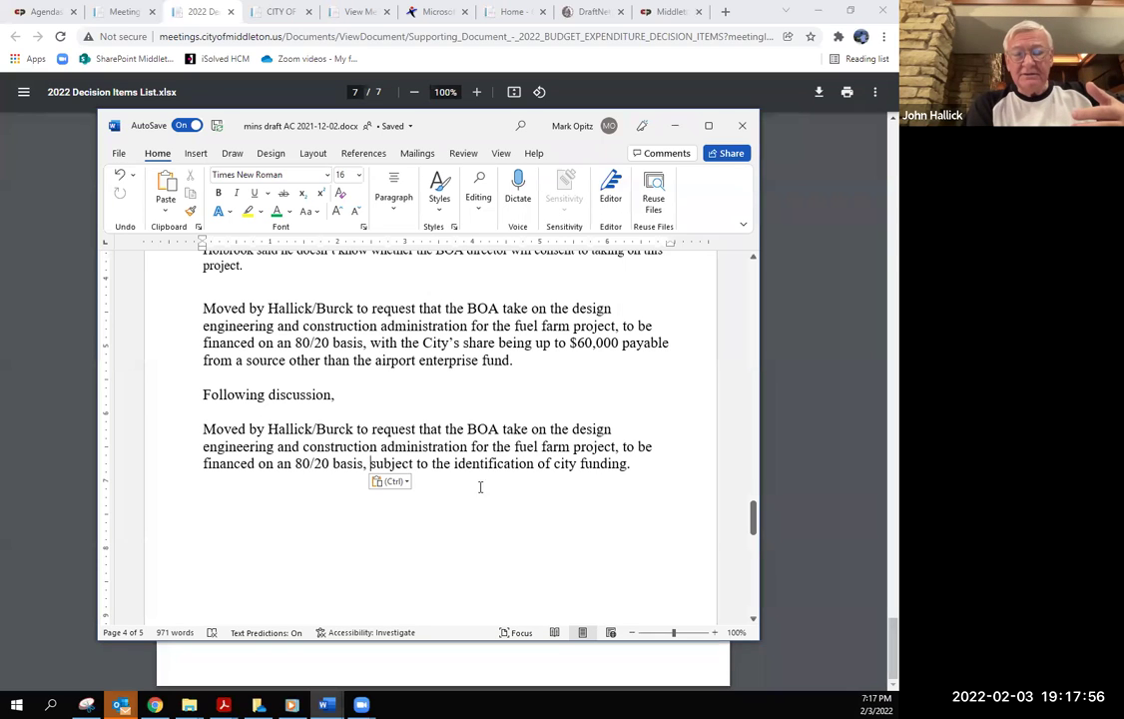
pyautogui.click(652, 456)
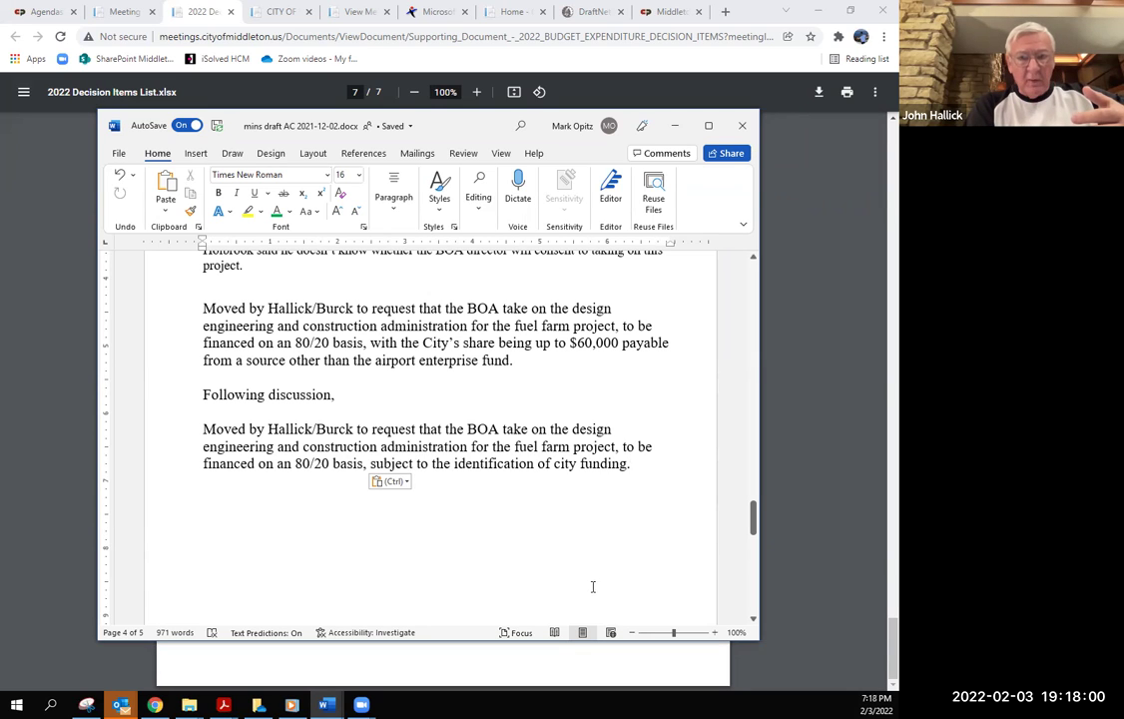
# Complete the "Following discussion," line with the mover's surname and "amended the motion:".
pyautogui.click(363, 400)
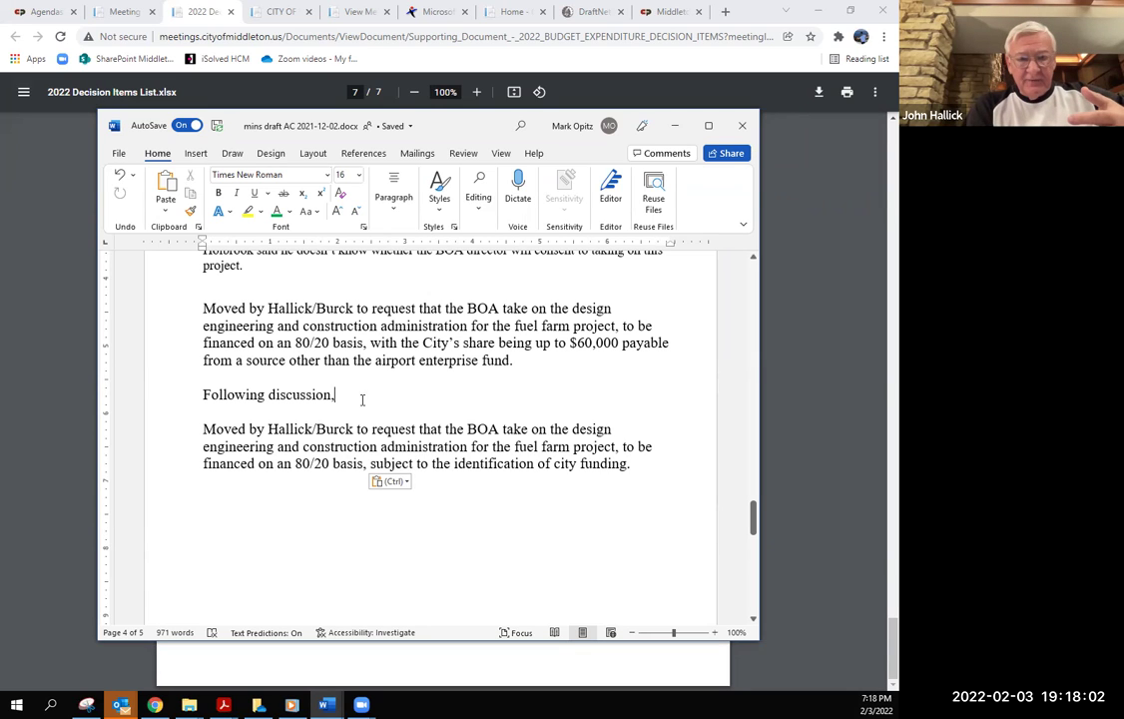
pyautogui.write('Hallick')
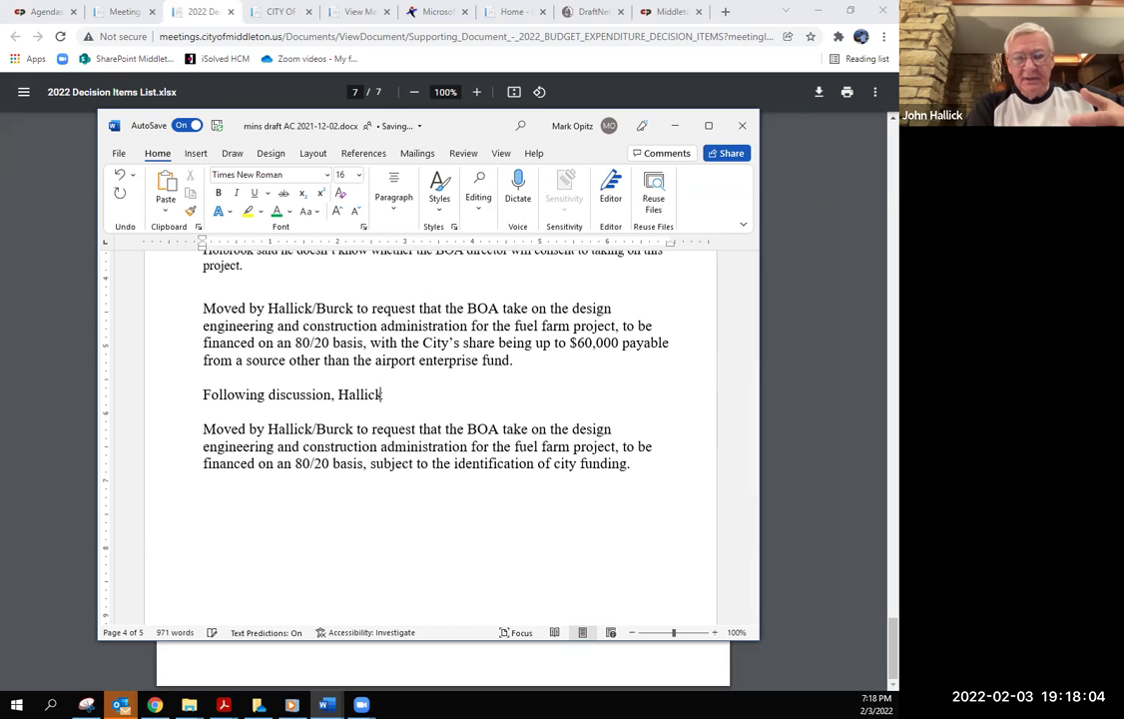
pyautogui.write(' amended the motion:')
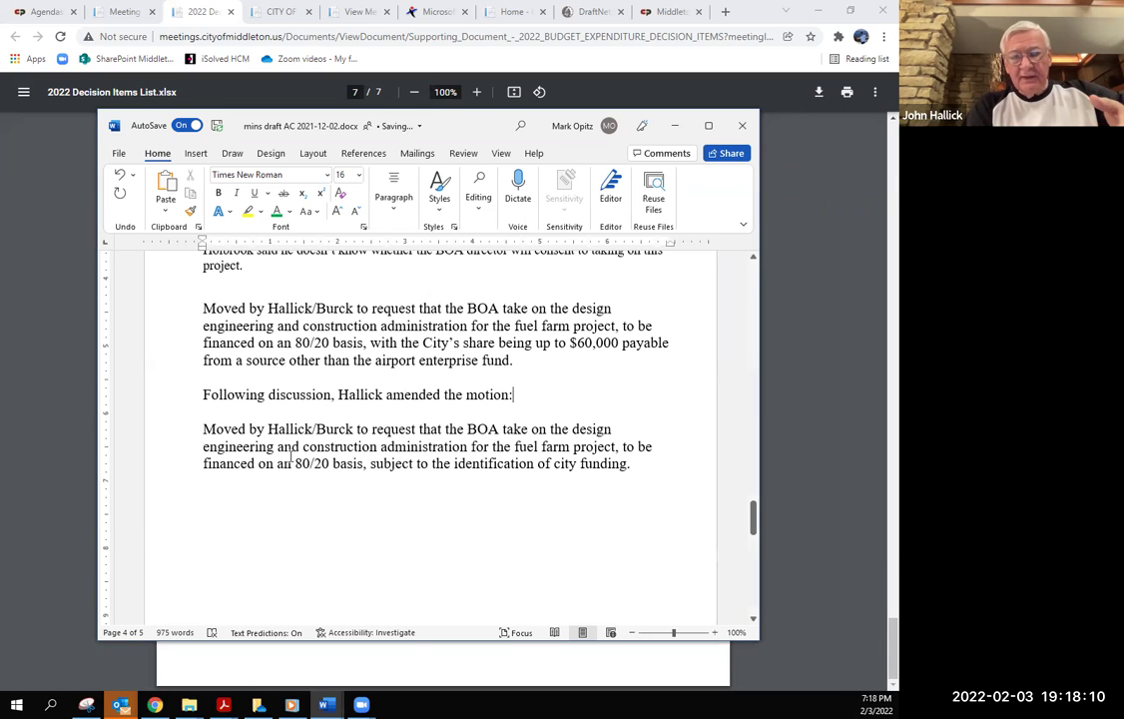
pyautogui.write(' so')
pyautogui.press('BackSpace')
pyautogui.press('BackSpace')
pyautogui.press('BackSpace')
pyautogui.press('BackSpace')
pyautogui.write(':')
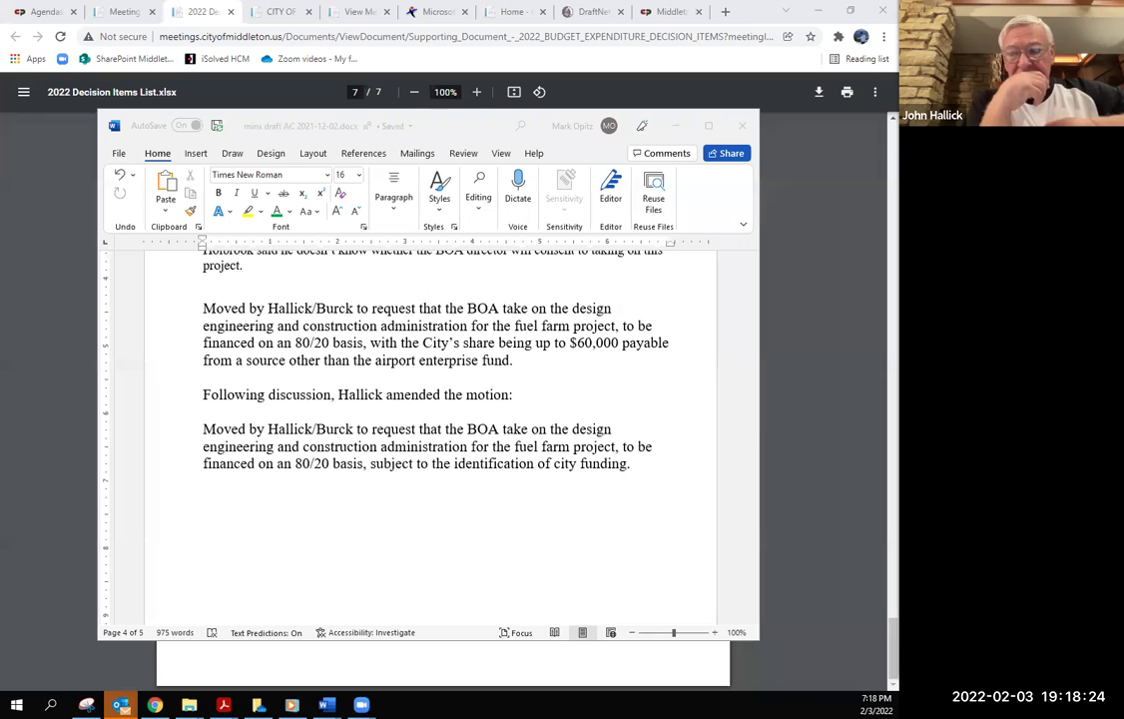
# Insert an extra blank line between the original motion and the "Following discussion" line.
pyautogui.click(710, 402)
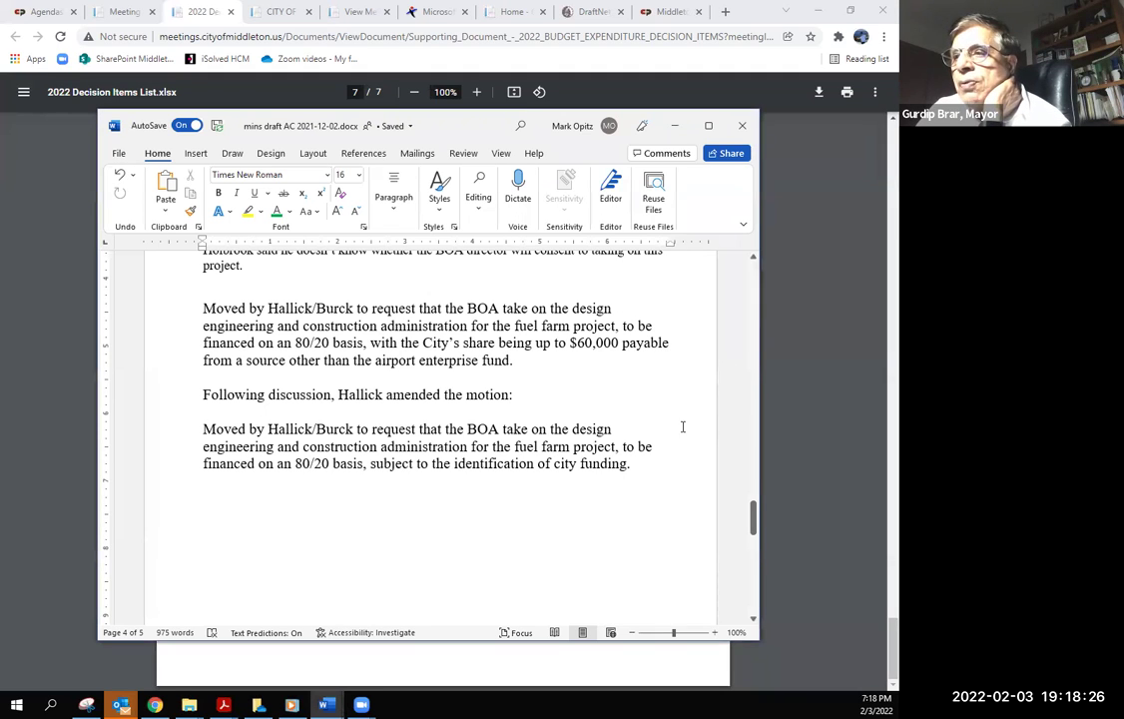
pyautogui.scroll(-1, 663, 447)
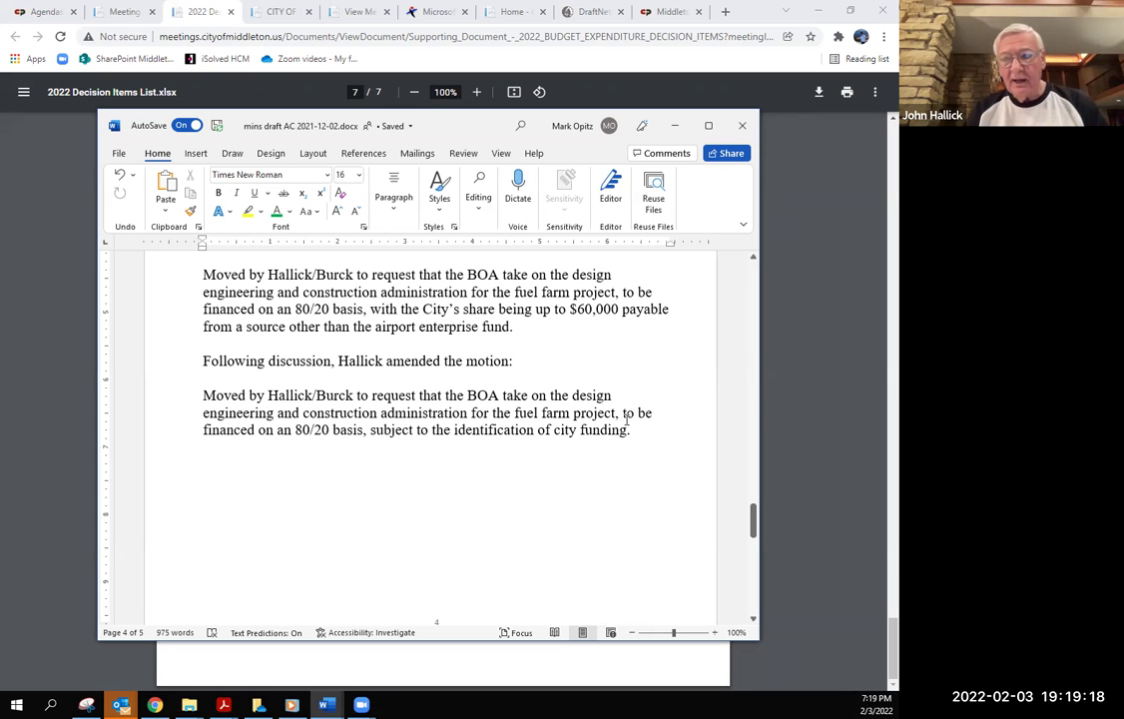
pyautogui.click(601, 351)
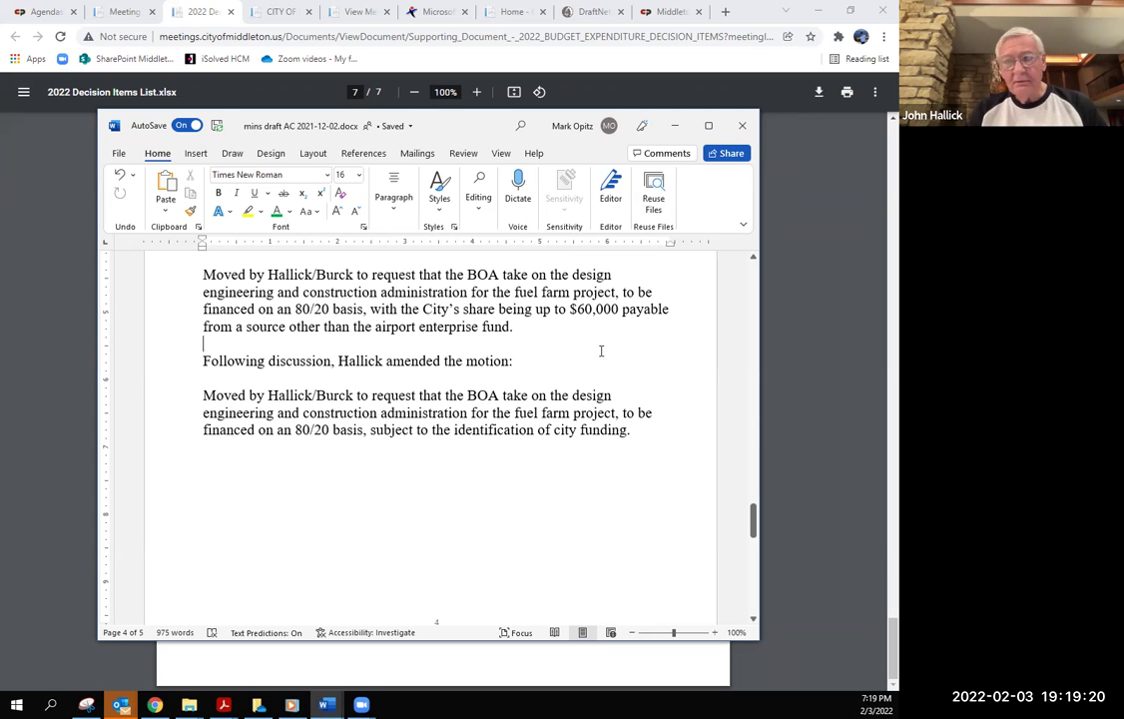
pyautogui.press('Return')
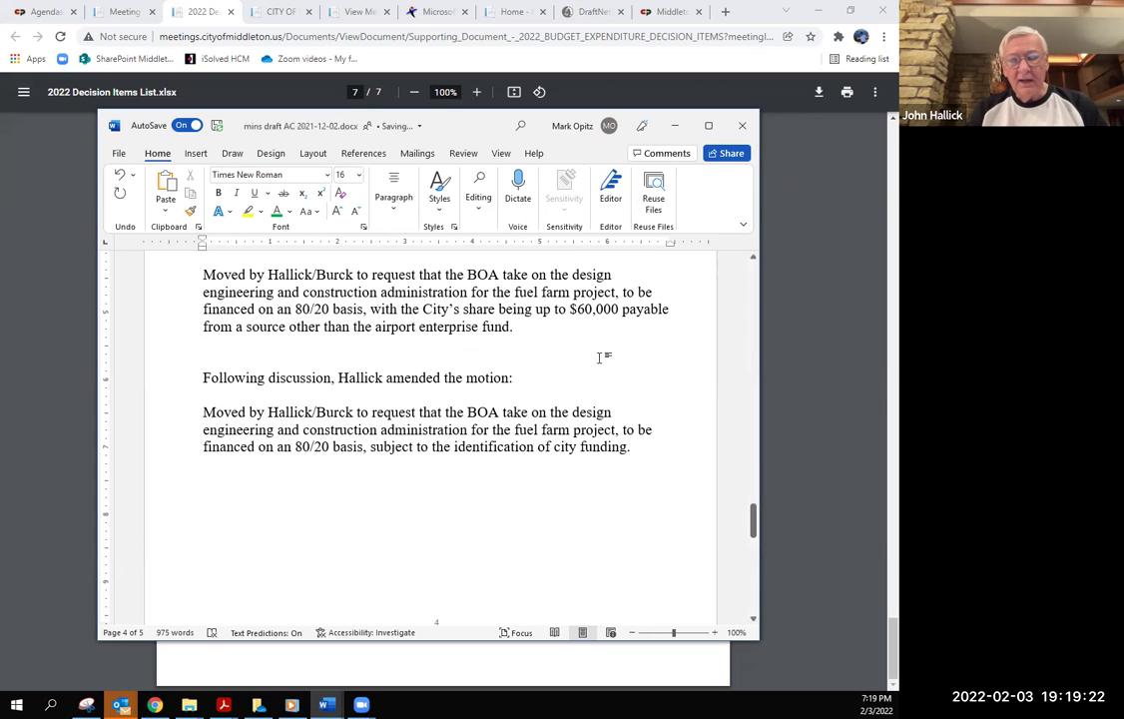
# Record the vote result "Motion passed 5-0." at the end of the amended motion.
pyautogui.click(658, 453)
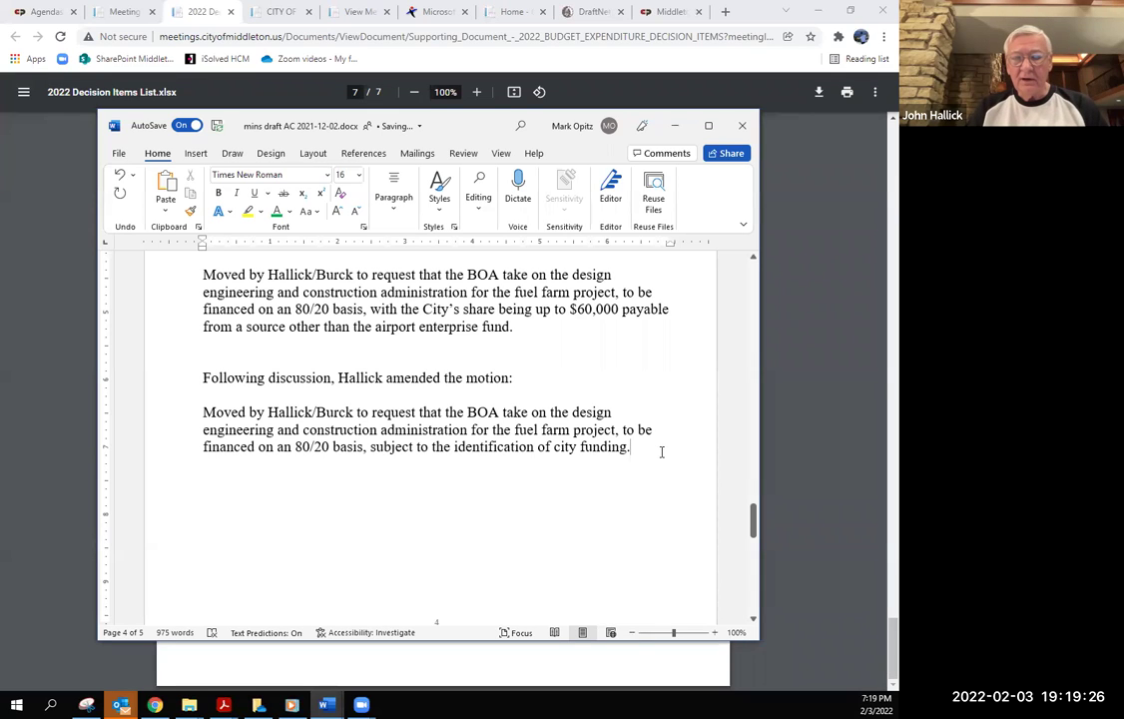
pyautogui.write('Motion p')
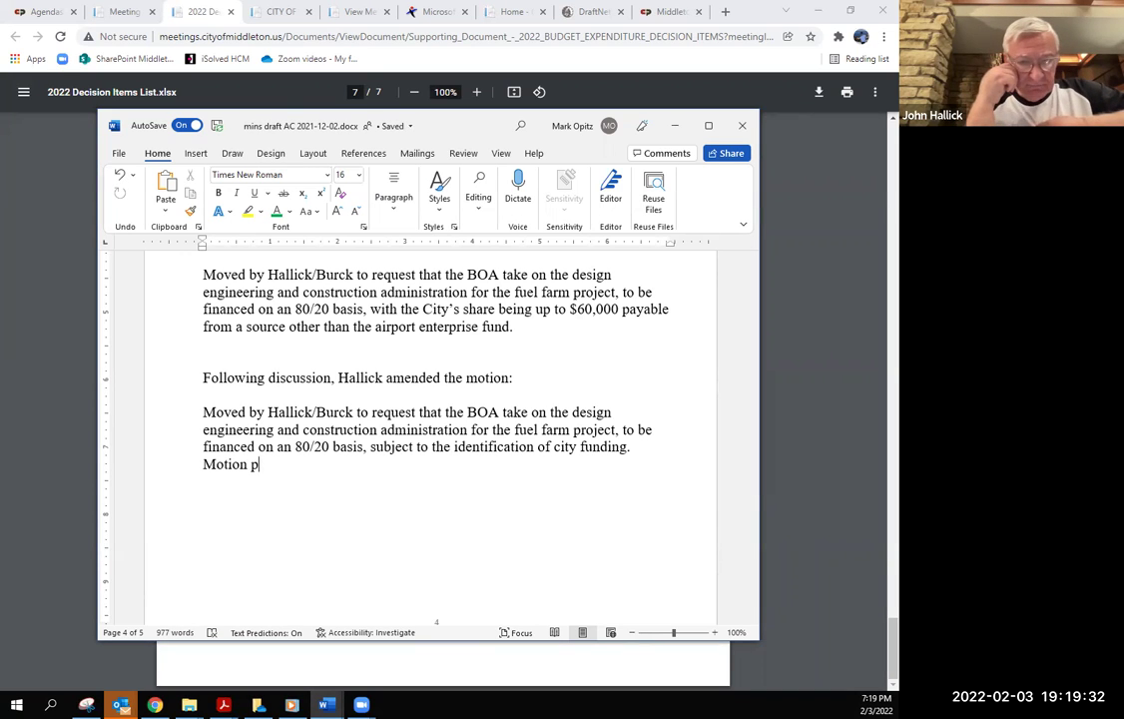
pyautogui.write('a')
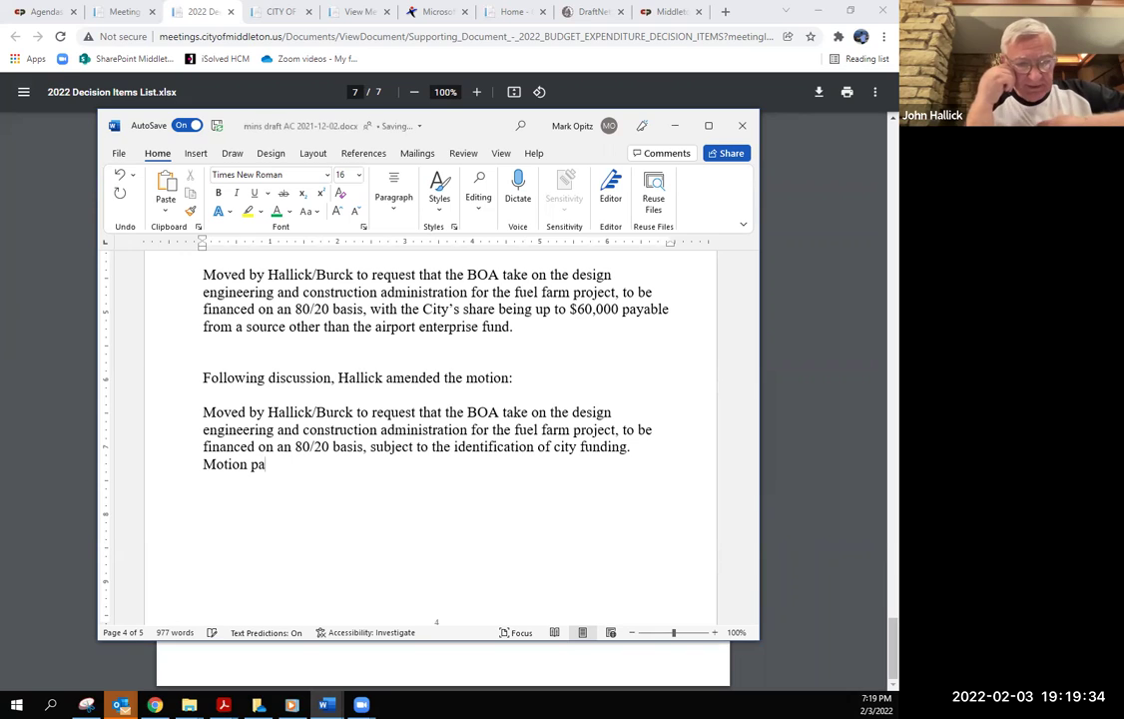
pyautogui.press('BackSpace')
pyautogui.press('BackSpace')
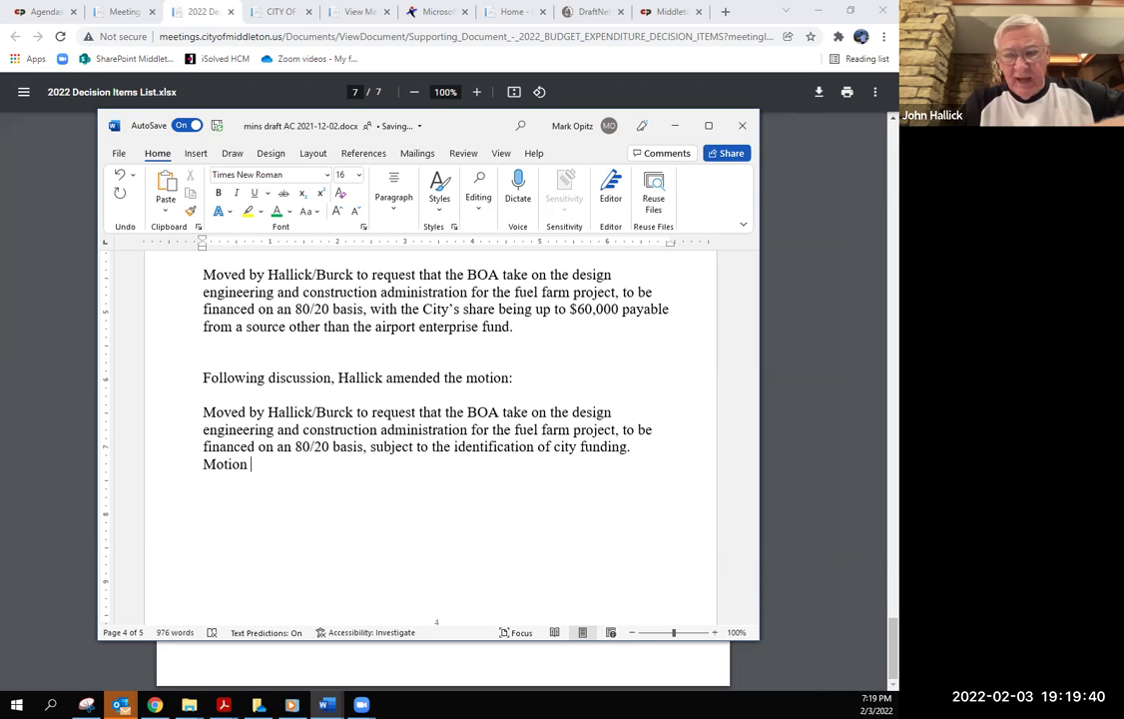
pyautogui.write('passed S')
pyautogui.press('BackSpace')
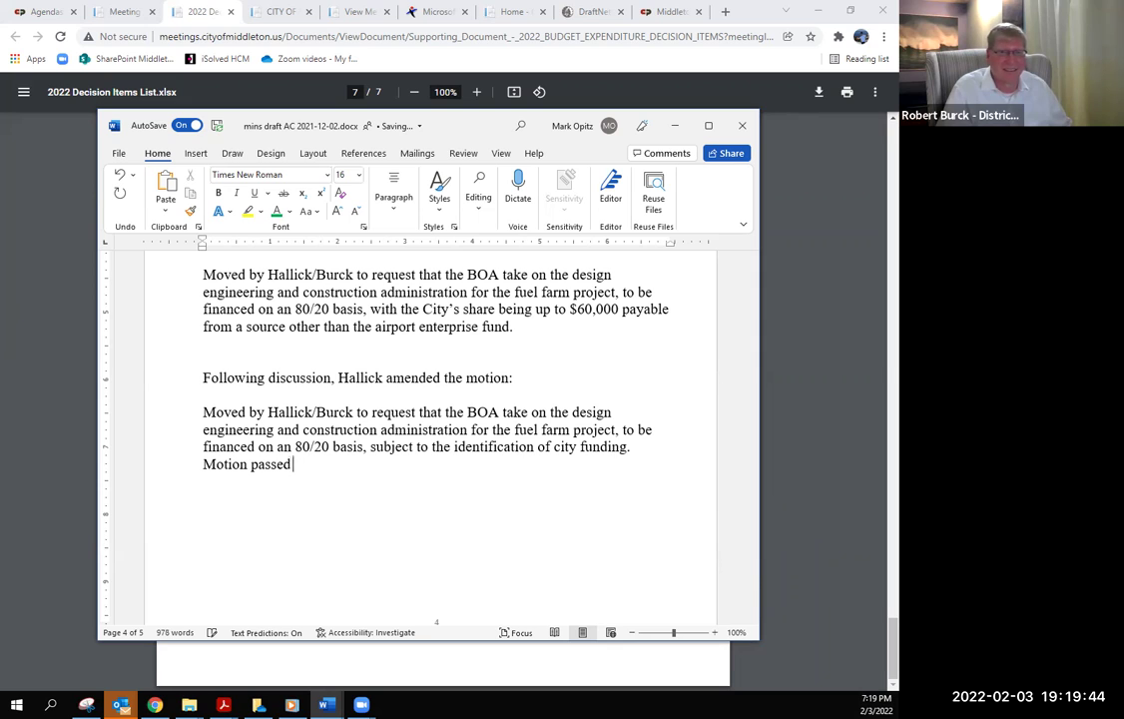
pyautogui.write('5-0.')
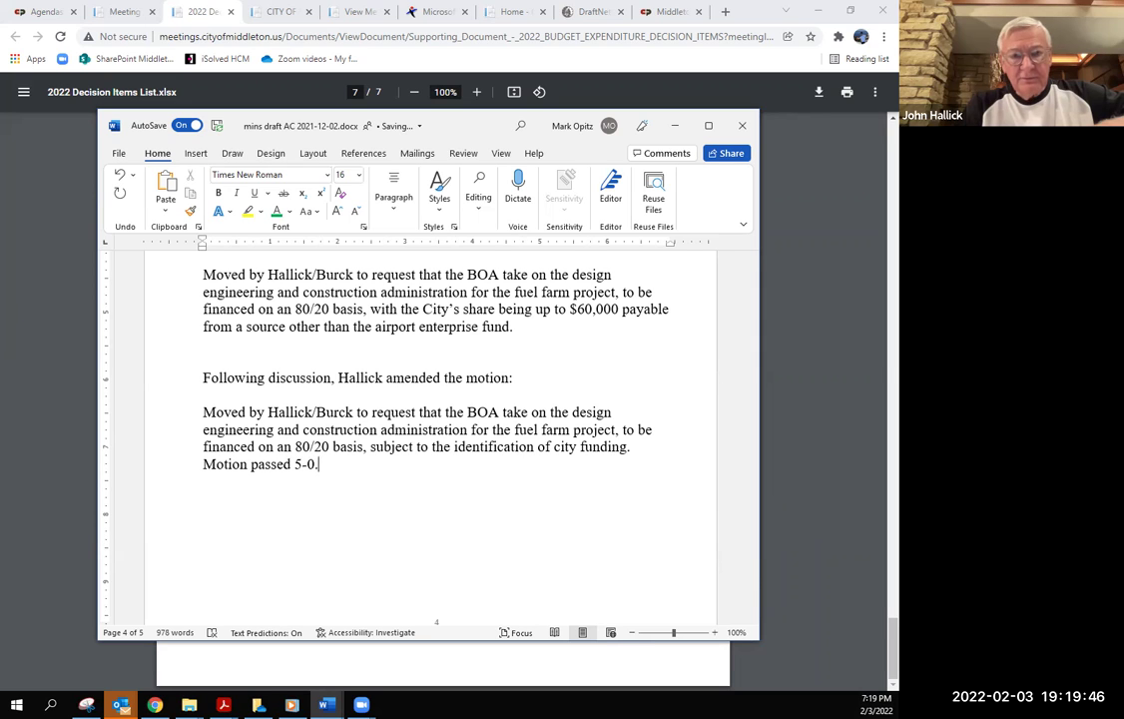
# Start a new line after the vote result and minimize the minutes to return to the 2022 Decision Items List.
pyautogui.scroll(-1, 653, 460)
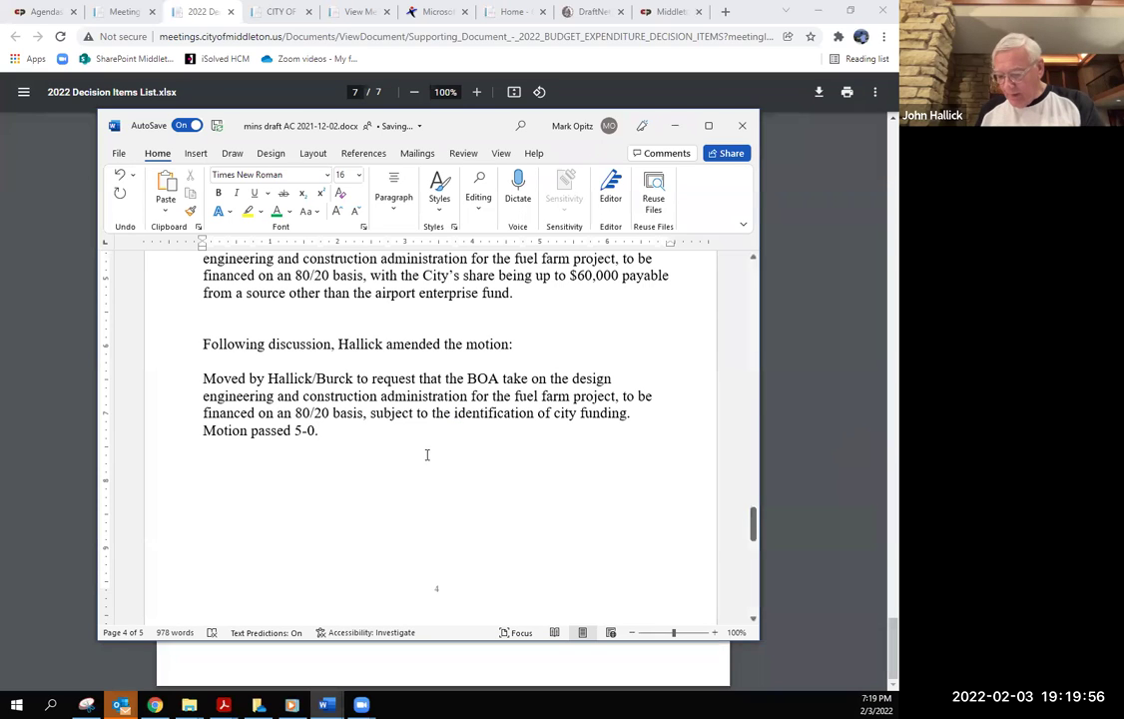
pyautogui.press('Return')
pyautogui.scroll(-1, 267, 491)
pyautogui.scroll(-1, 267, 491)
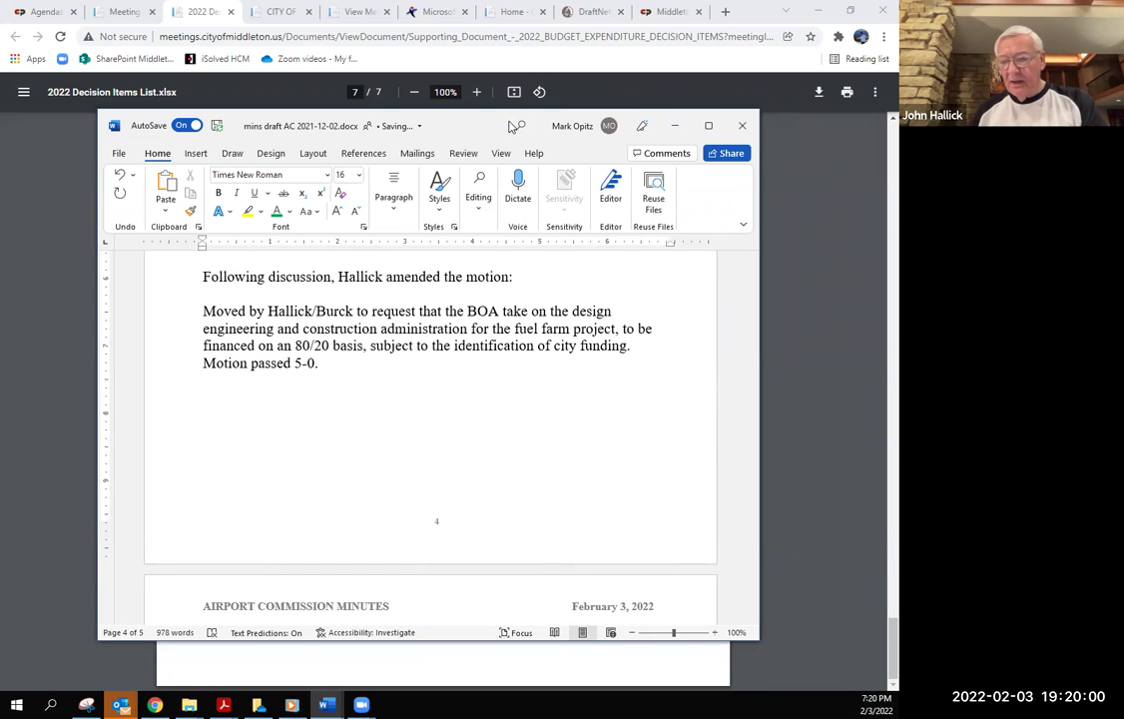
pyautogui.click(675, 126)
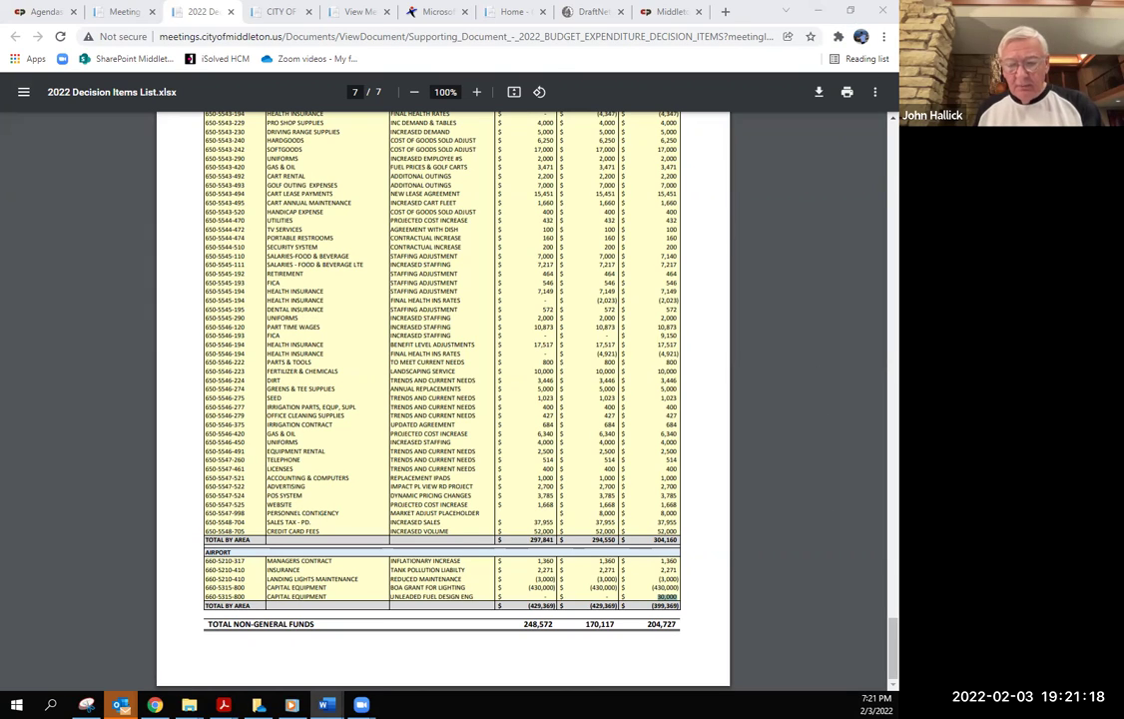
# Switch to packet AC 2022-02-03.pdf in Acrobat Reader and go to the TDS Right of Entry letter on page 33.
pyautogui.hotkey('alt', 'Tab')
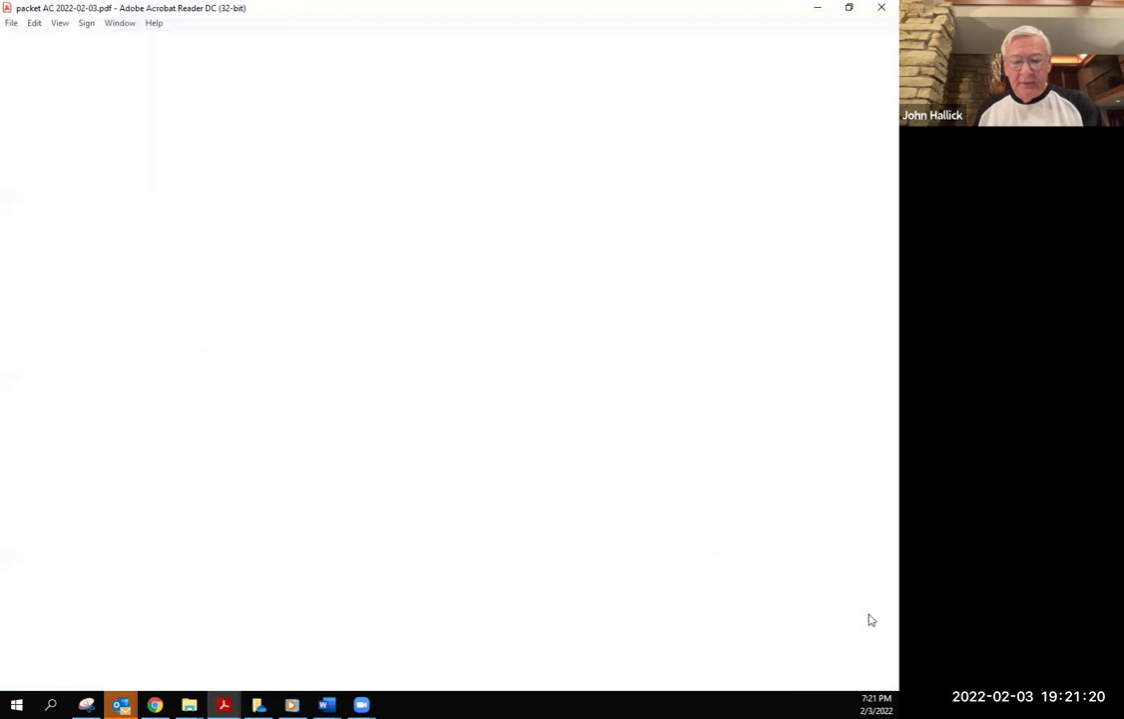
pyautogui.hotkey('alt', 'Tab')
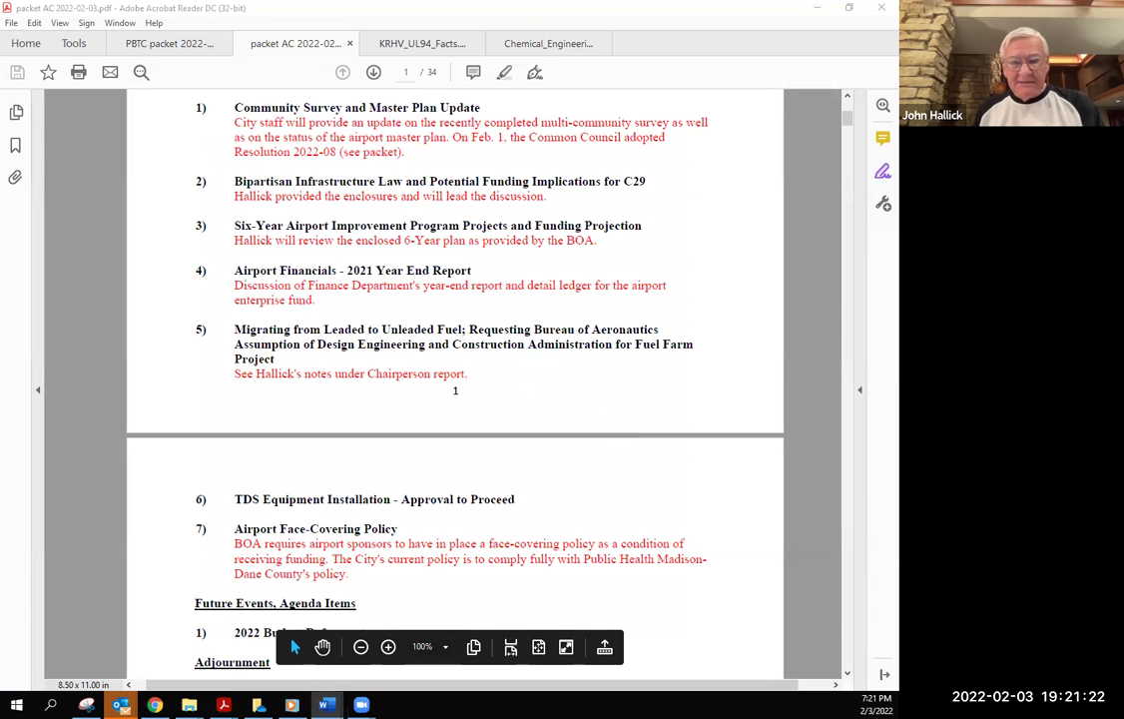
pyautogui.moveTo(847, 118); pyautogui.dragTo(849, 637)
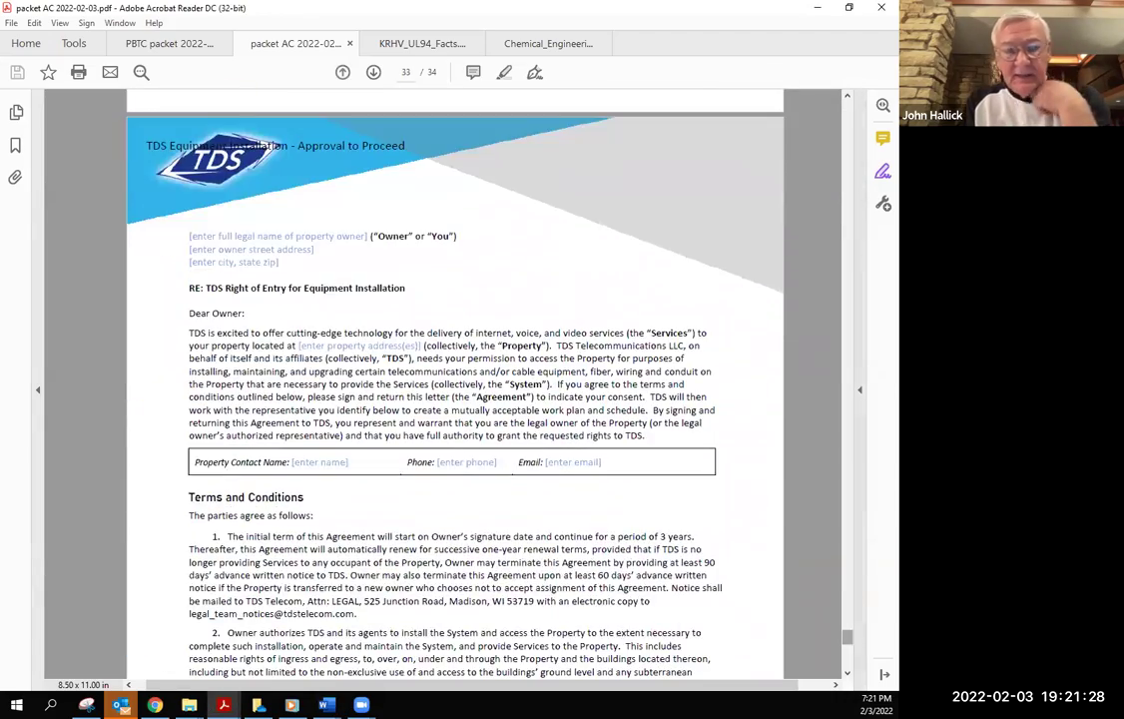
pyautogui.hotkey('alt', 'Tab')
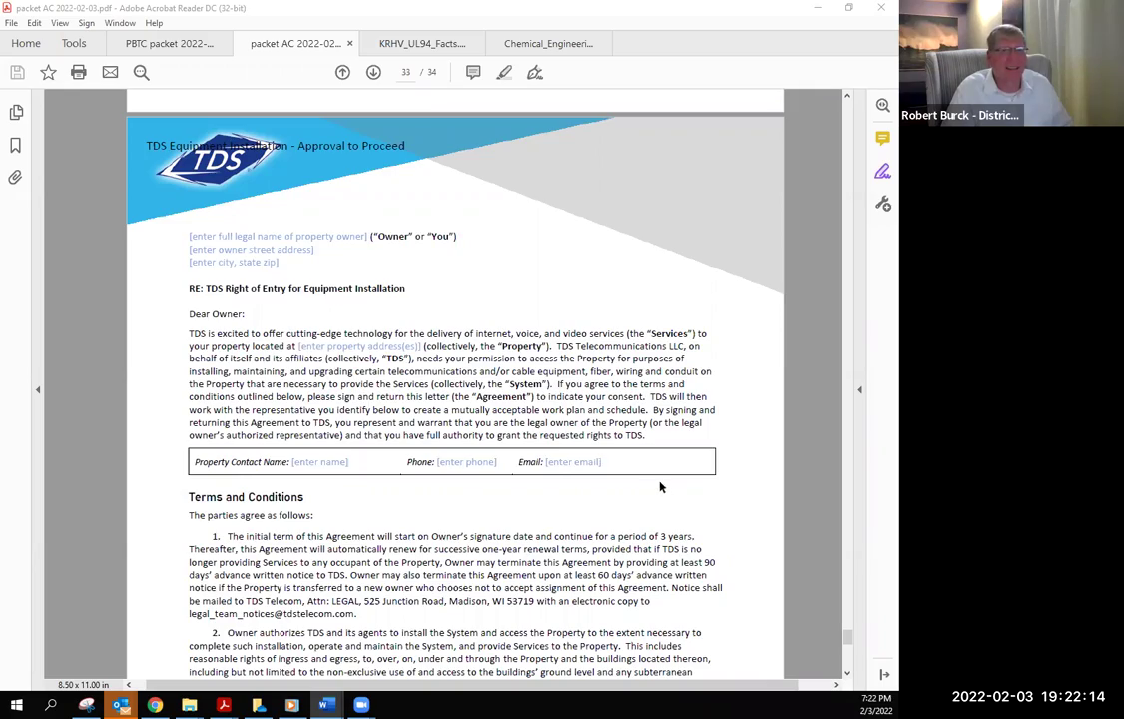
# Review the terms and conditions and the signature section of the TDS equipment installation agreement on pages 33 and 34.
pyautogui.scroll(-20, 659, 487)
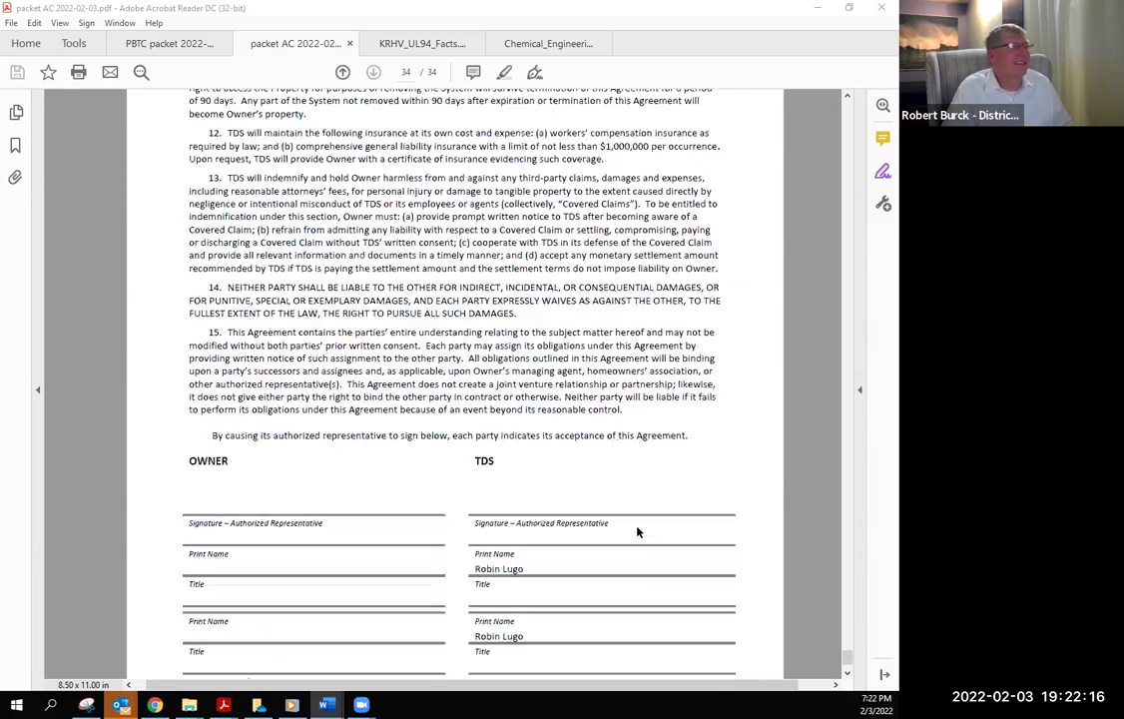
pyautogui.scroll(-2, 640, 532)
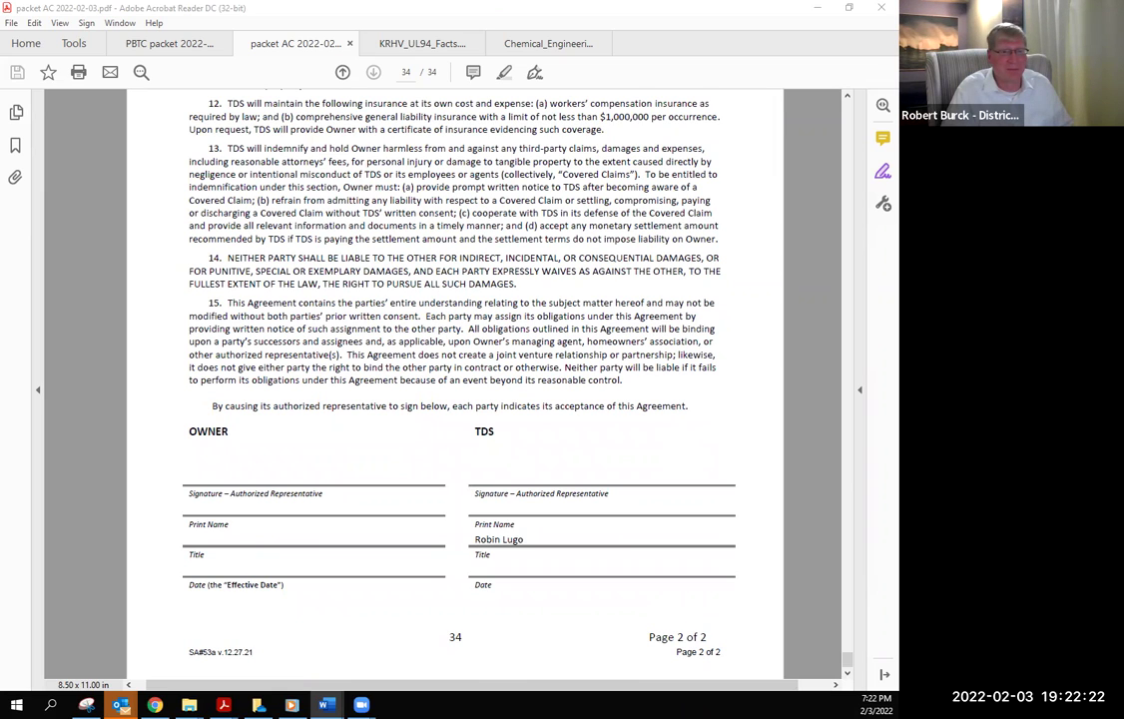
pyautogui.scroll(3, 538, 225)
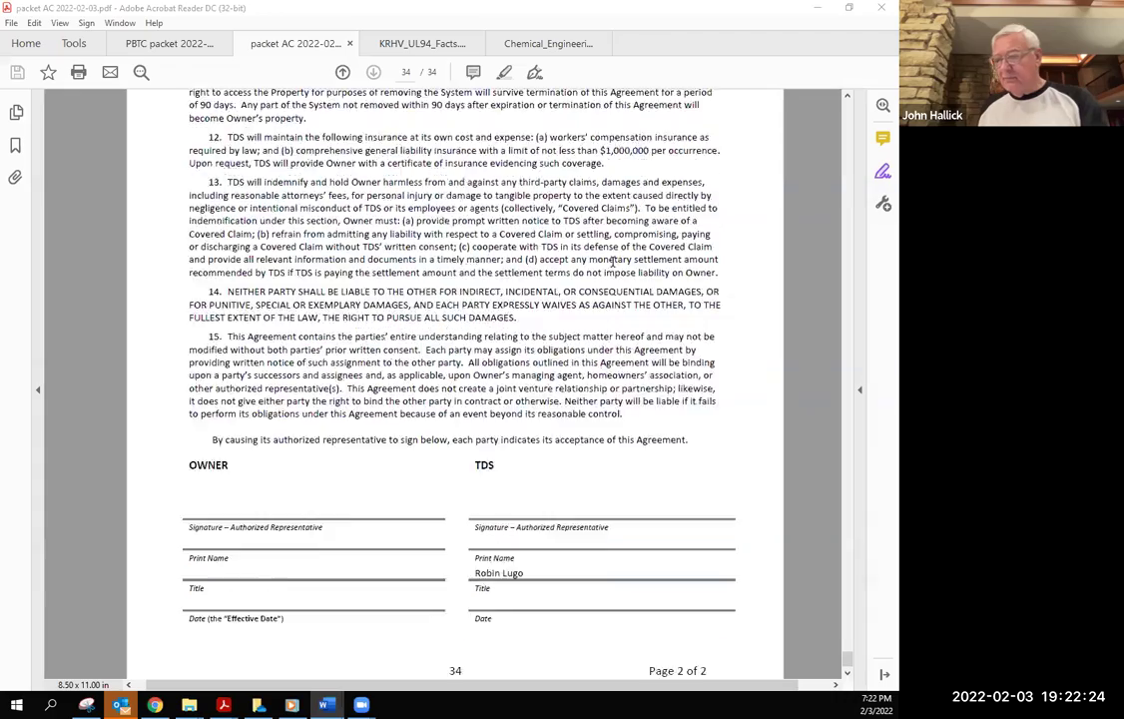
pyautogui.scroll(2, 618, 273)
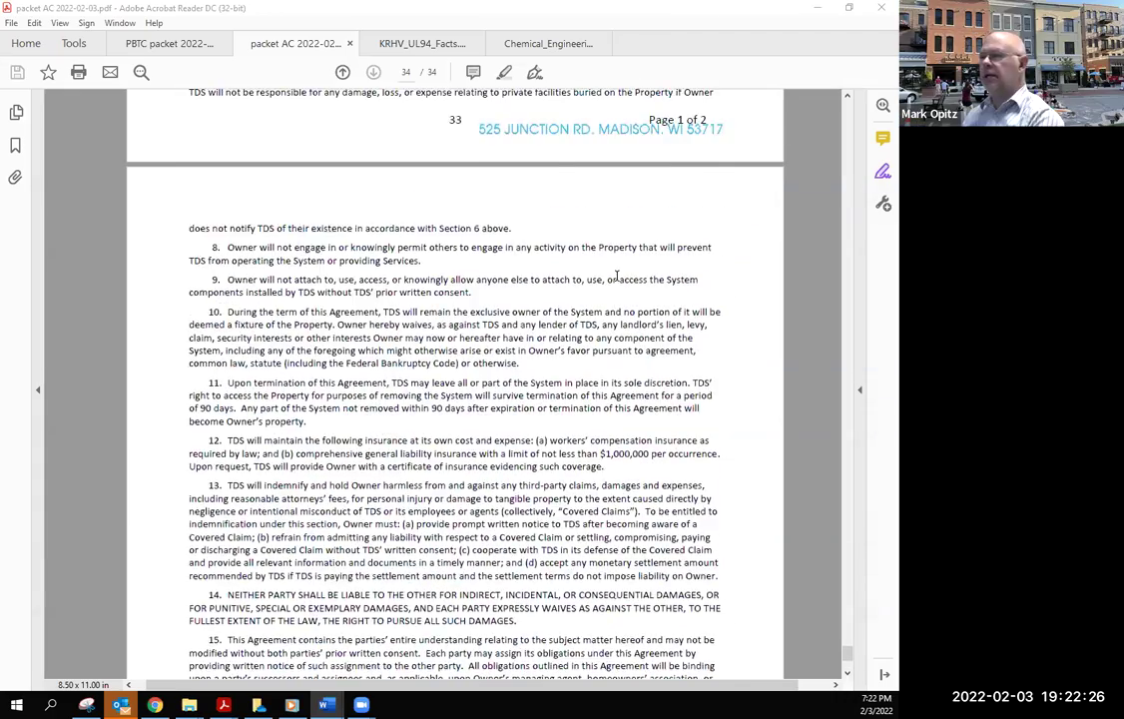
pyautogui.scroll(2, 620, 281)
pyautogui.scroll(10, 620, 281)
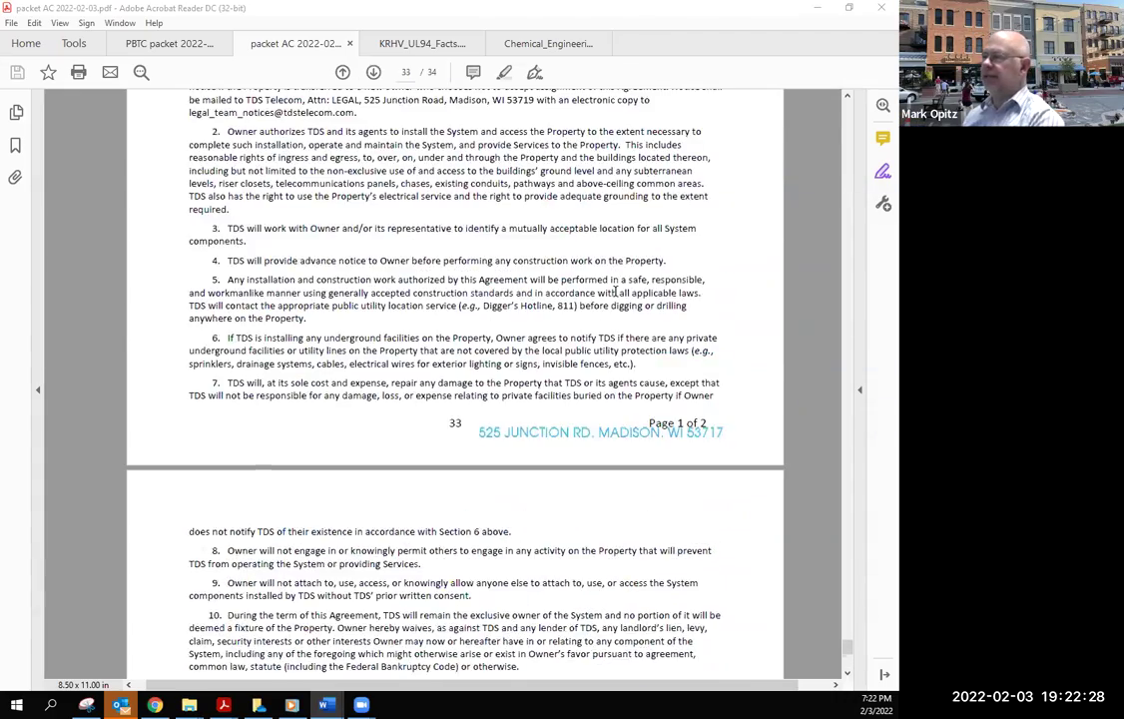
pyautogui.scroll(4, 611, 298)
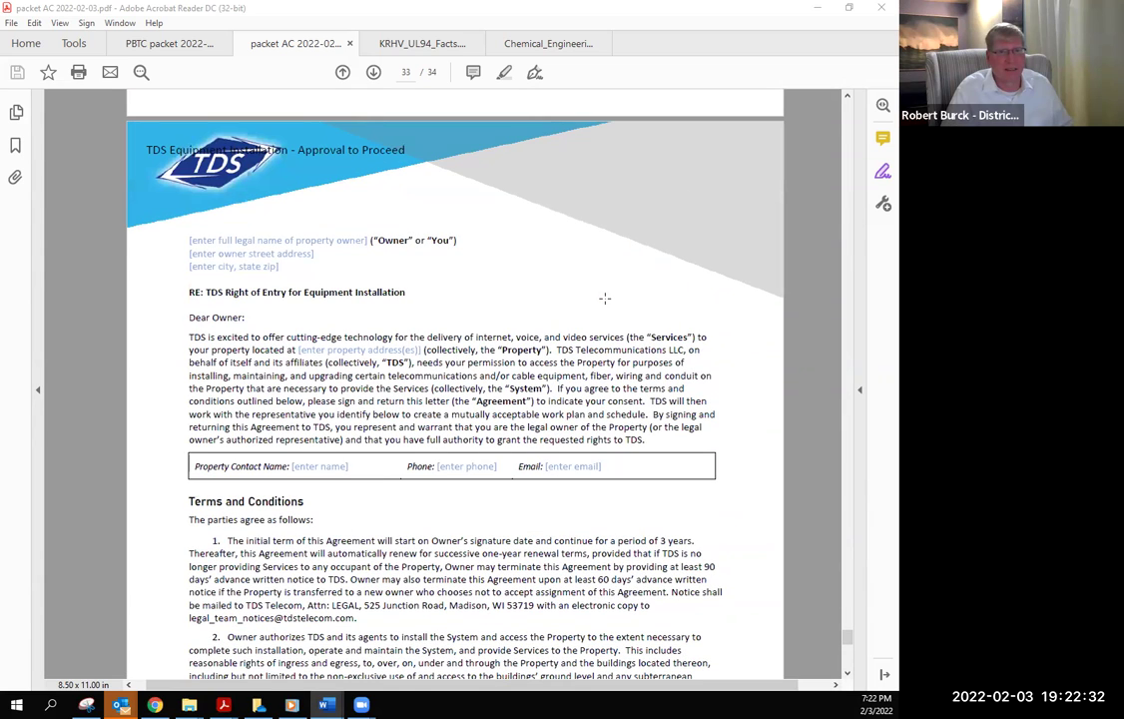
pyautogui.scroll(-3, 599, 299)
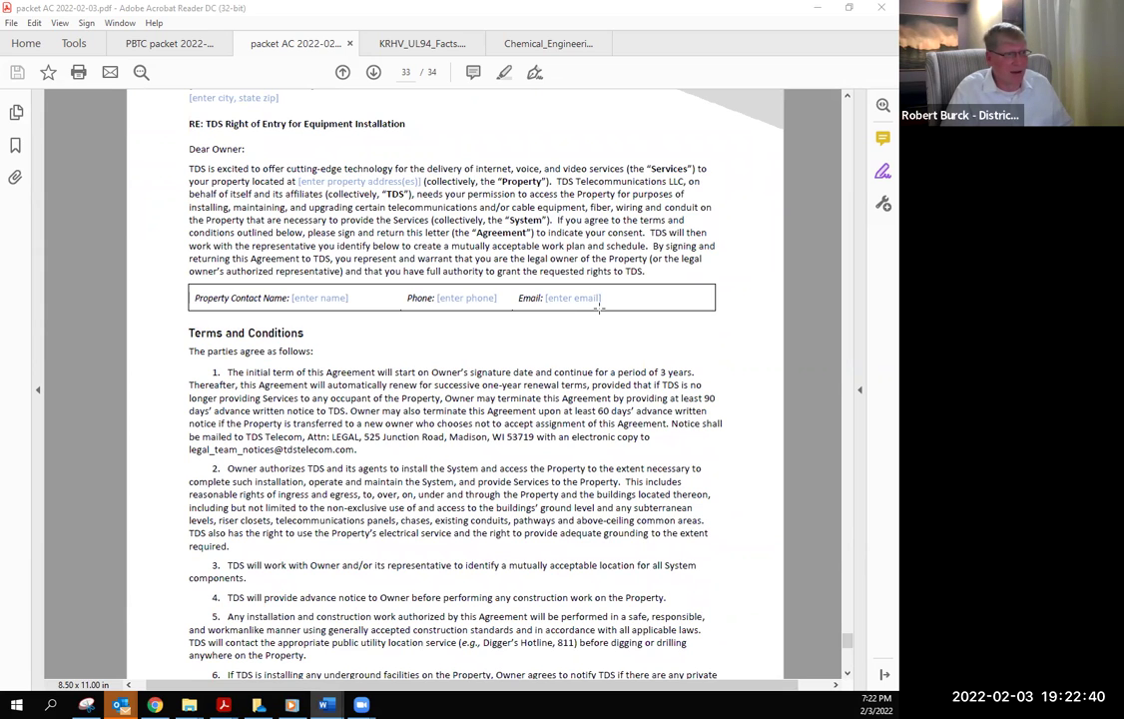
pyautogui.scroll(-1, 600, 311)
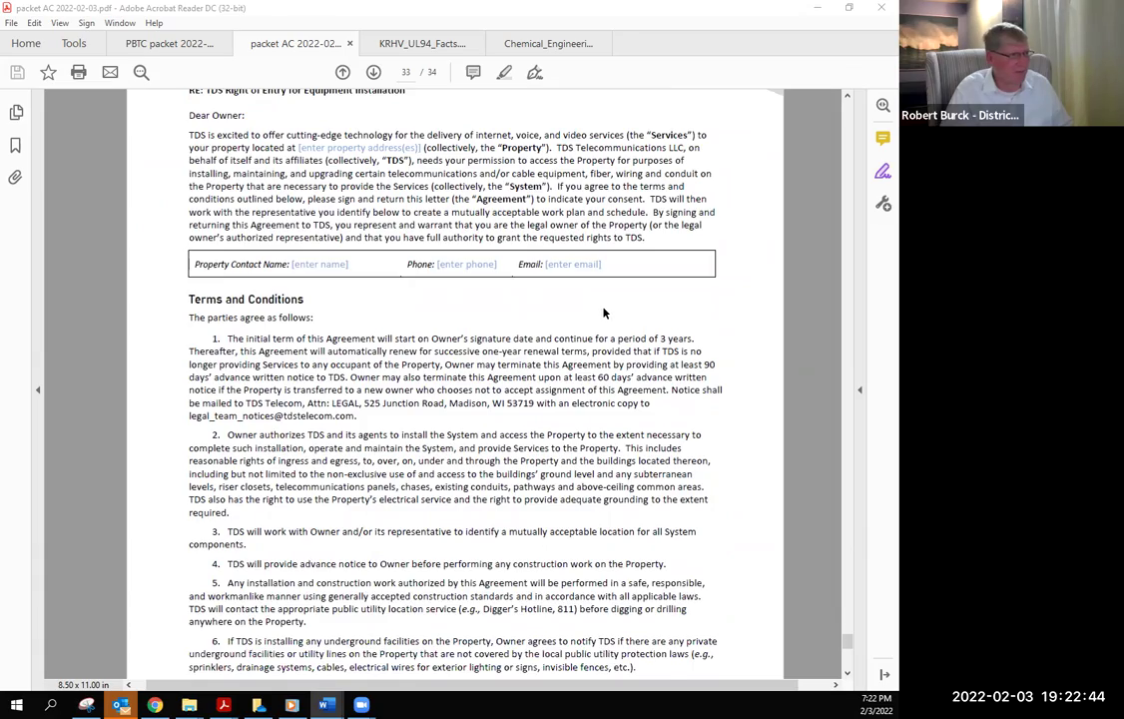
pyautogui.scroll(-1, 602, 312)
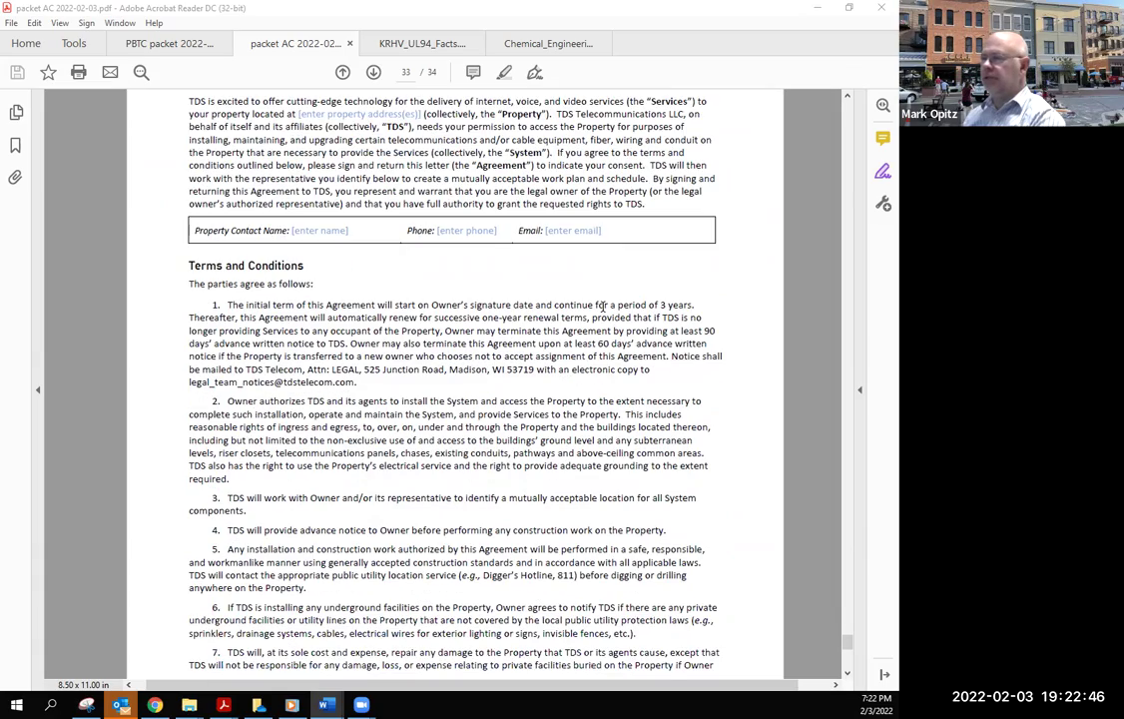
pyautogui.scroll(-8, 602, 305)
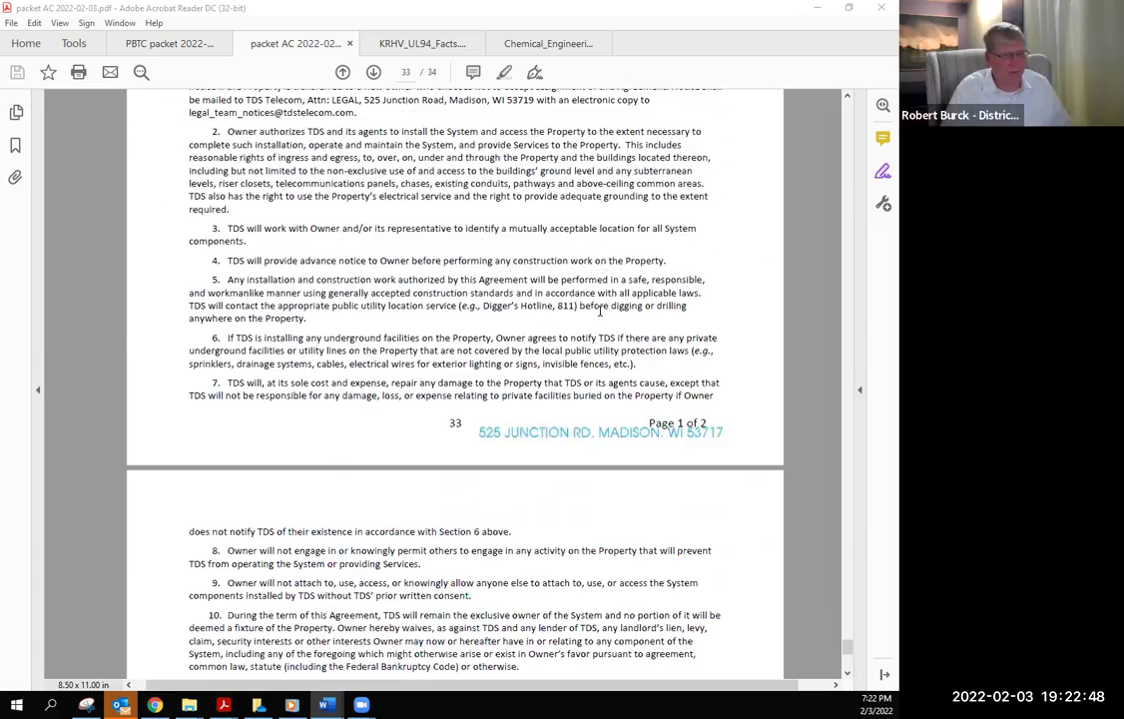